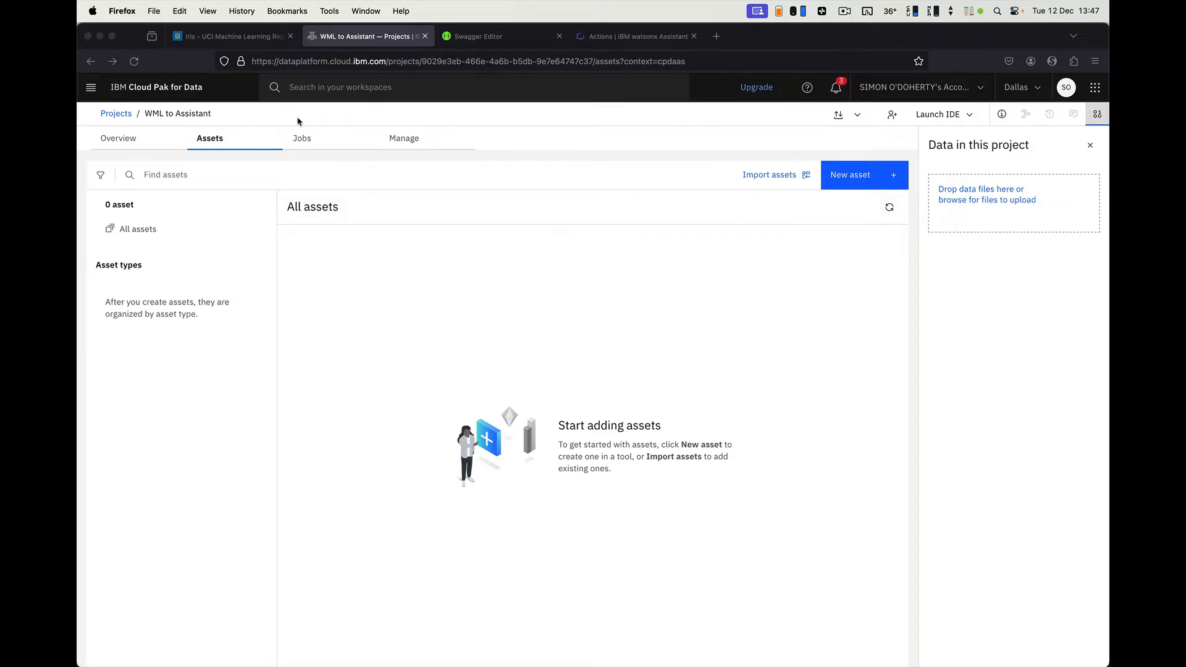
- Review the UCI Iris dataset page and, in PyCharm, the header row and table data of iris.csv
click(229, 40)
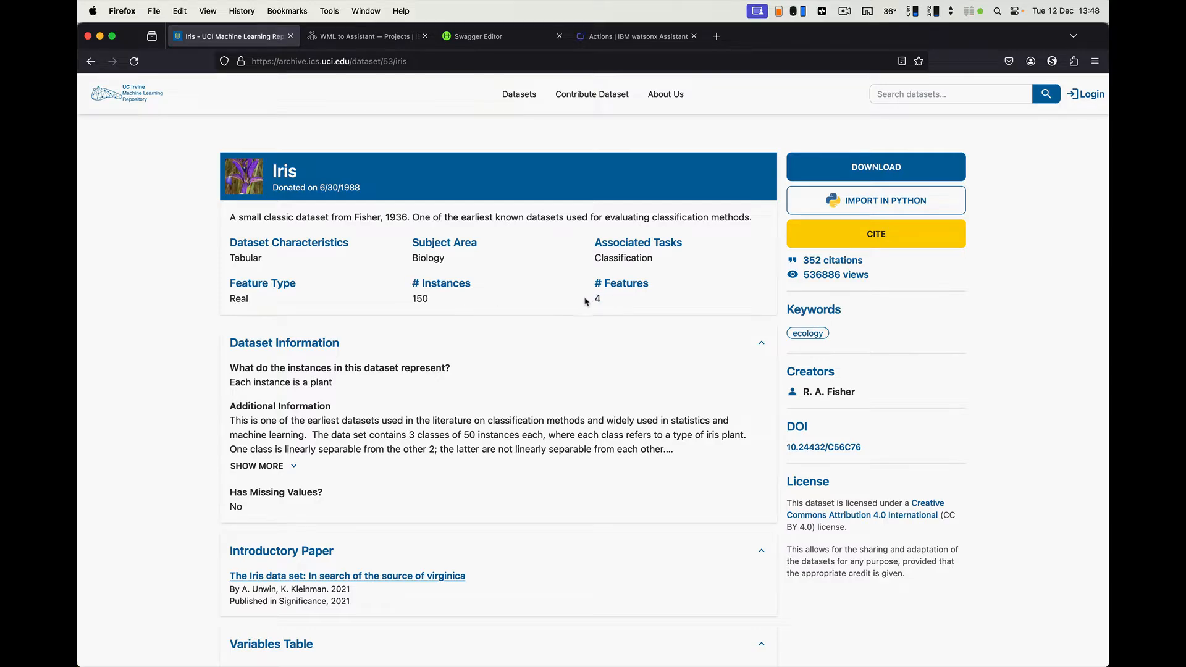
key(ctrl+Left)
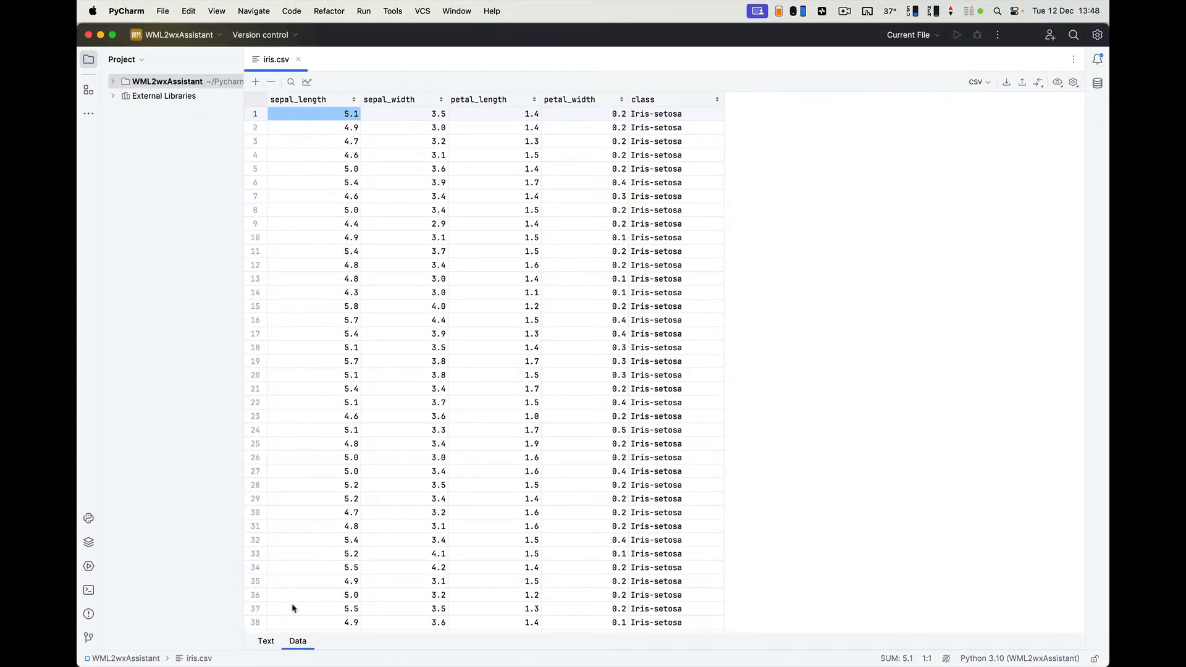
click(265, 641)
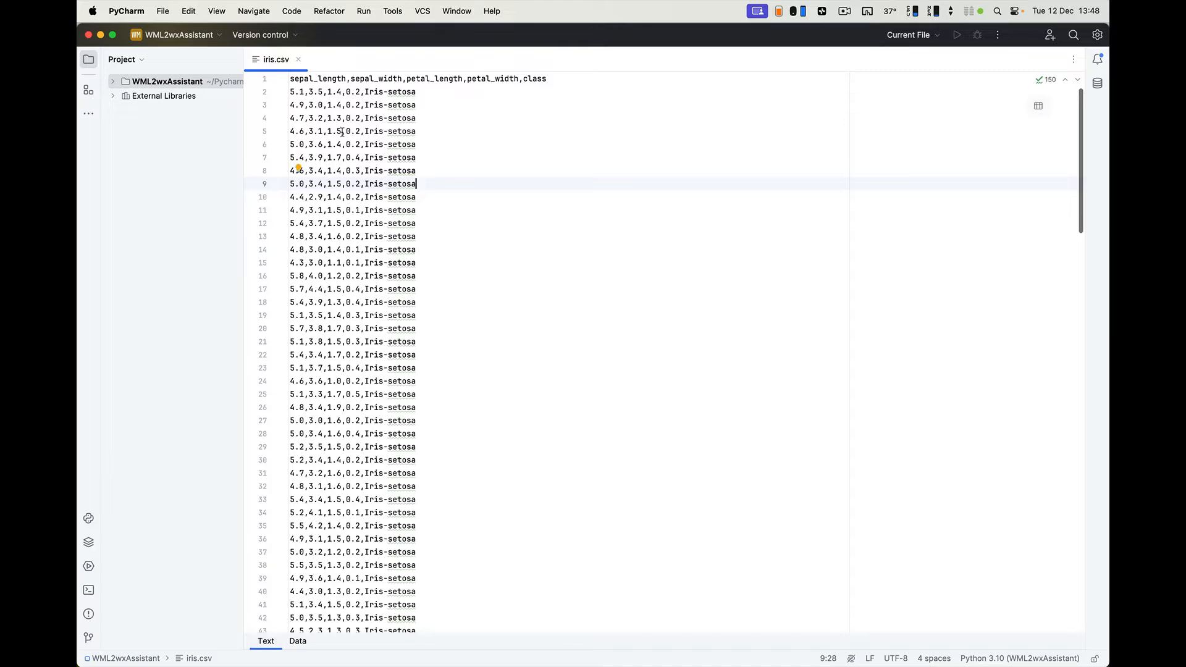
drag(290, 79, 582, 76)
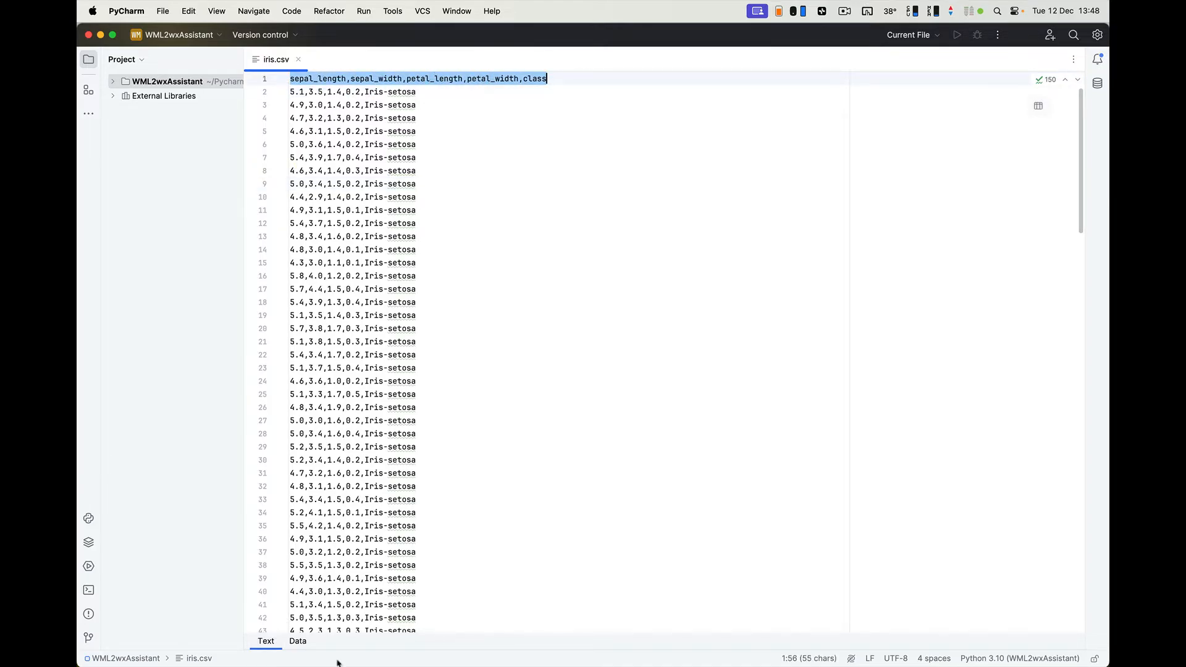
click(298, 640)
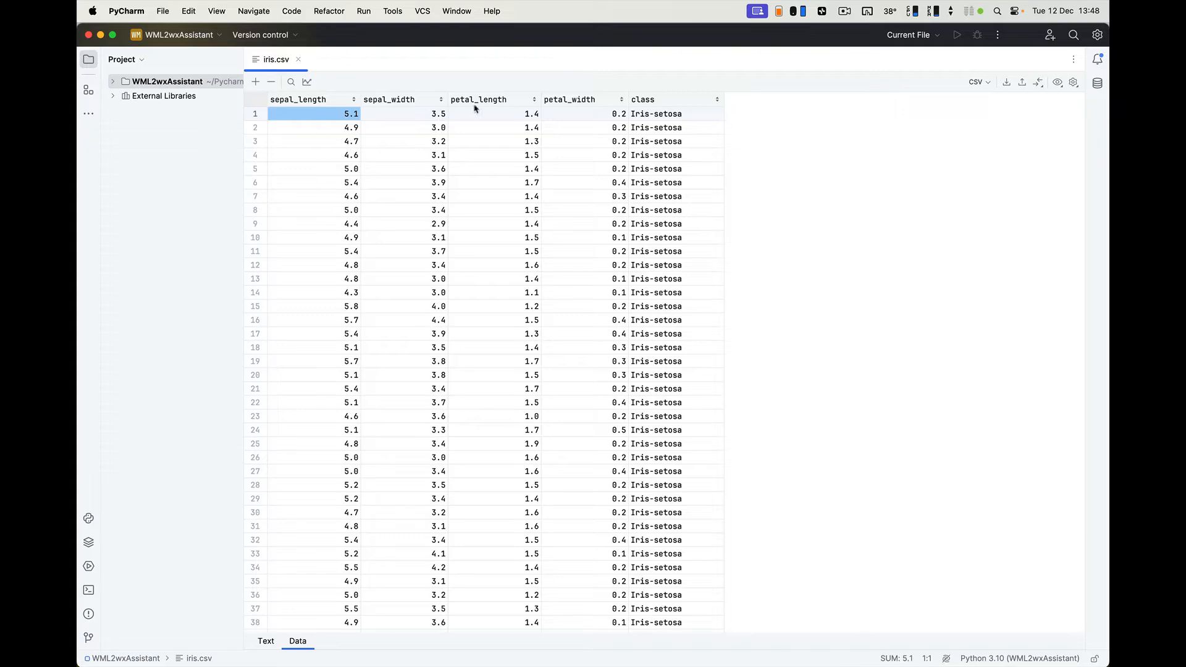
key(super+Tab)
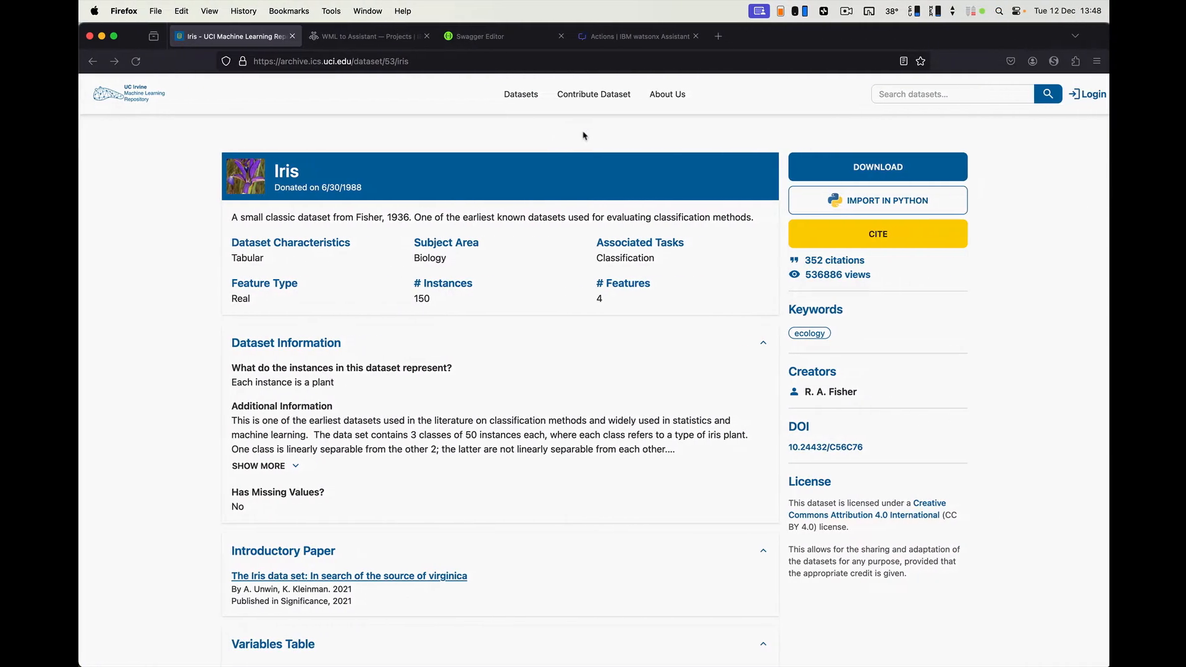
- Upload iris.csv from the WML2wxAssistant folder in Finder to the WML to Assistant project in Firefox
click(379, 37)
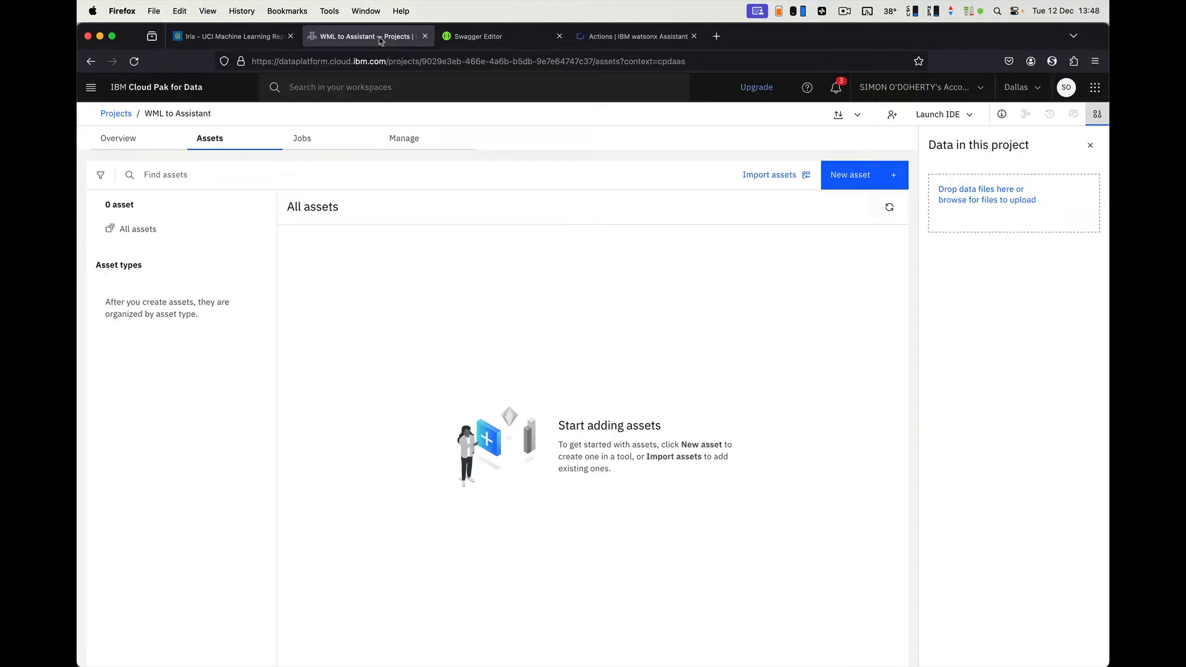
key(super+Tab)
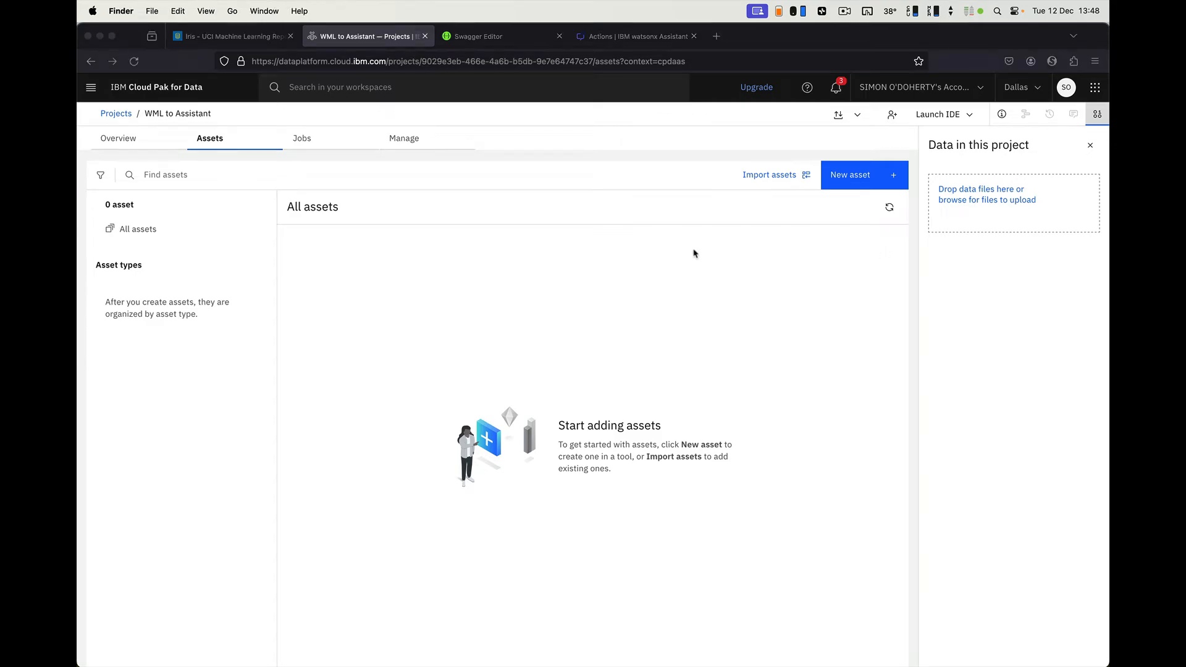
click(452, 393)
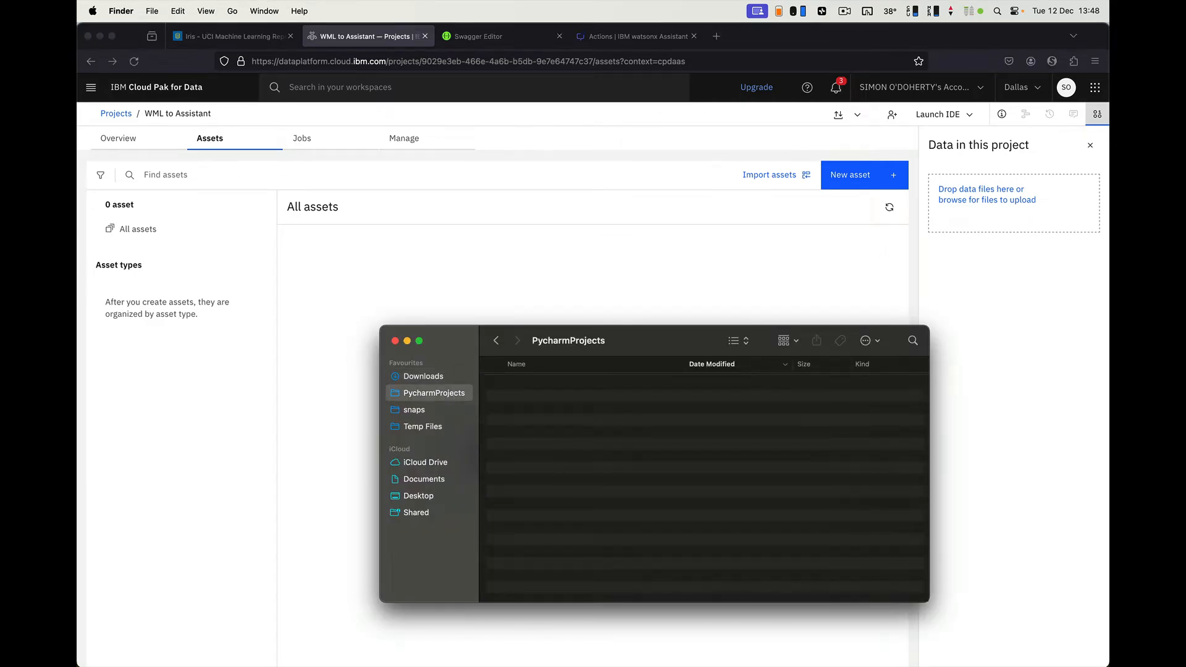
double_click(544, 381)
drag(654, 352, 531, 250)
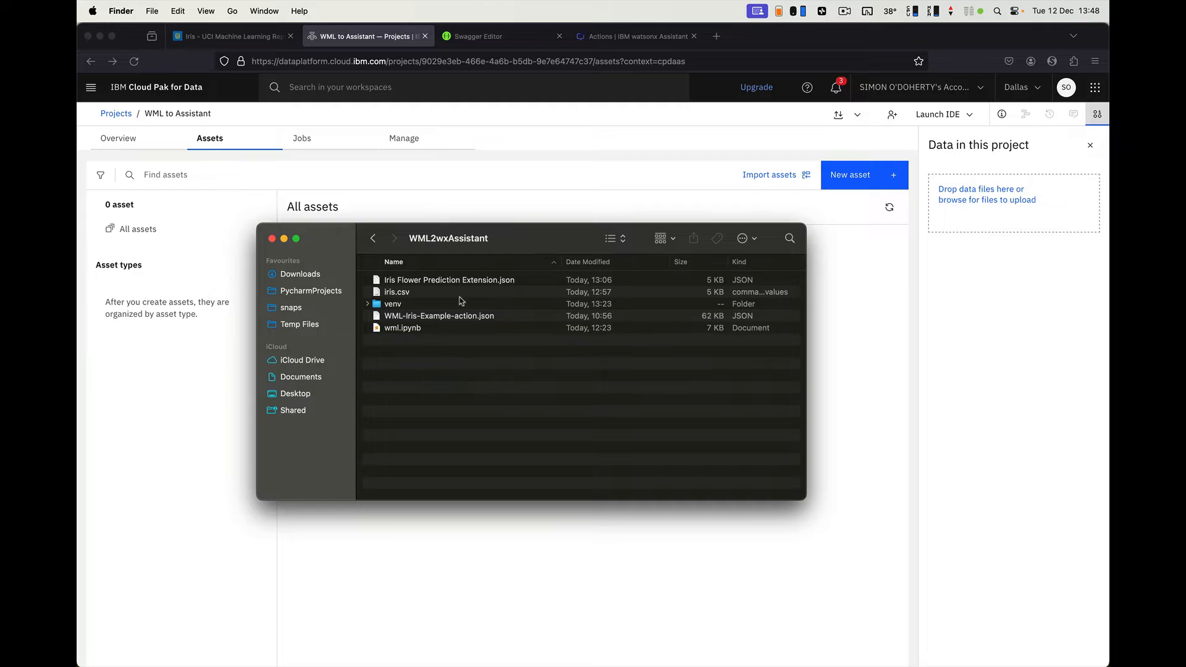
drag(398, 292, 995, 205)
click(988, 321)
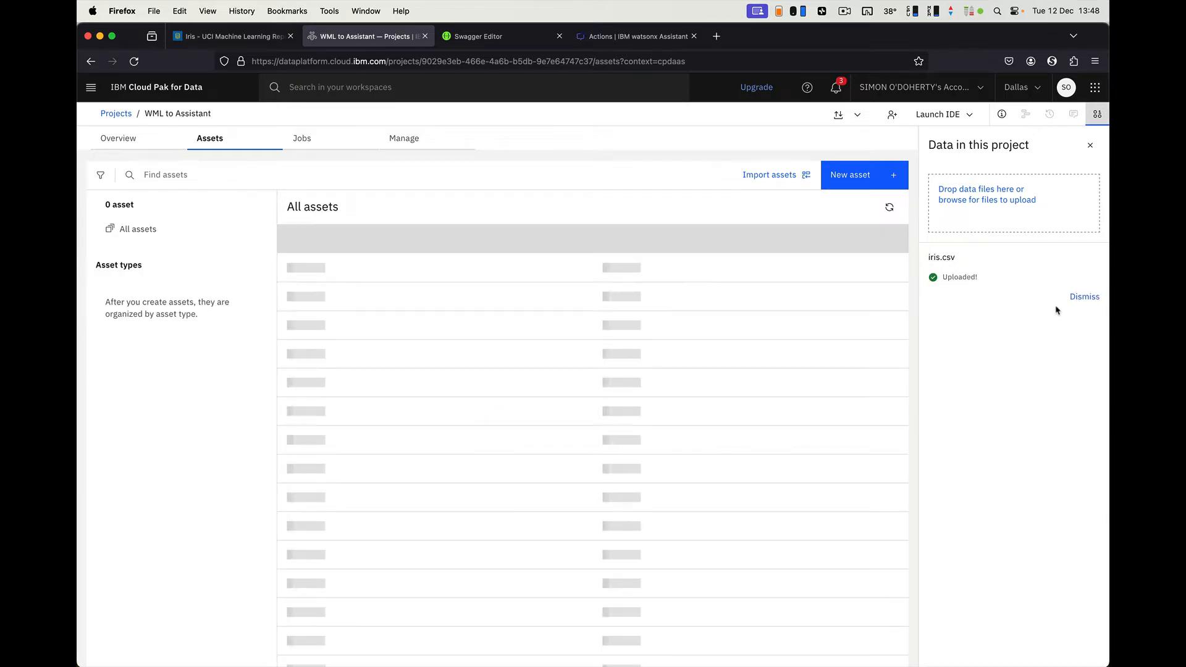
- Preview the columns and rows of the uploaded iris.csv asset and return to the project's assets
click(322, 263)
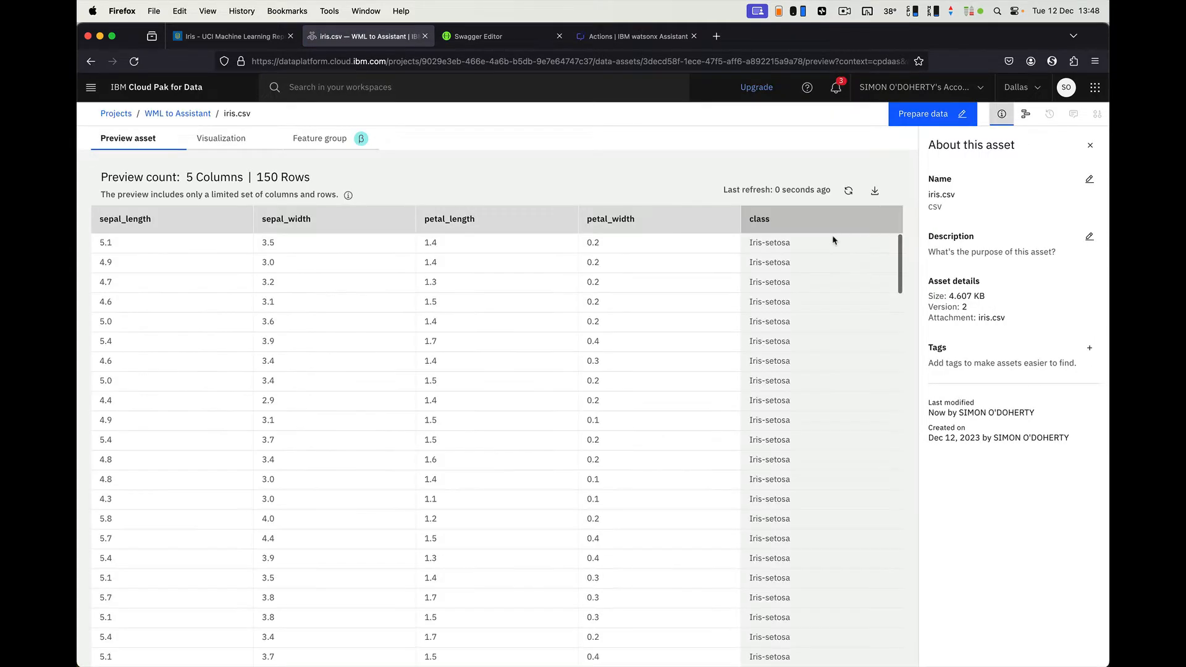
click(1090, 145)
click(180, 114)
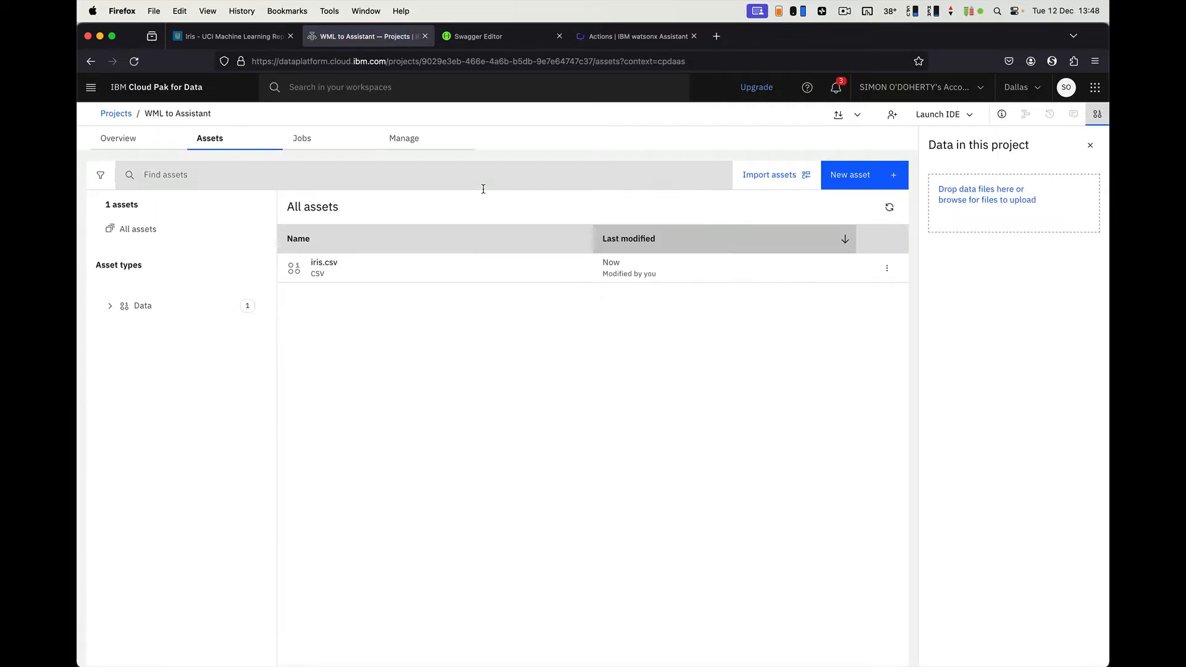
- Create a new AutoAI experiment asset named "Iris dataset classification" in the project
click(854, 181)
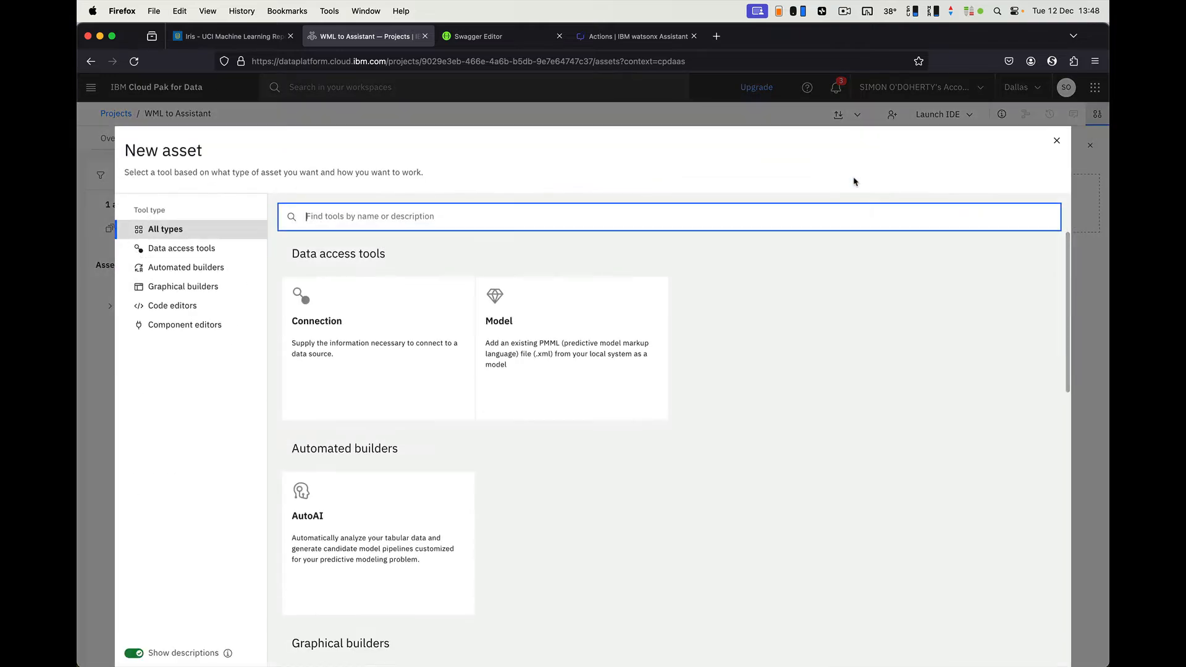
scroll(683, 424, down, 5)
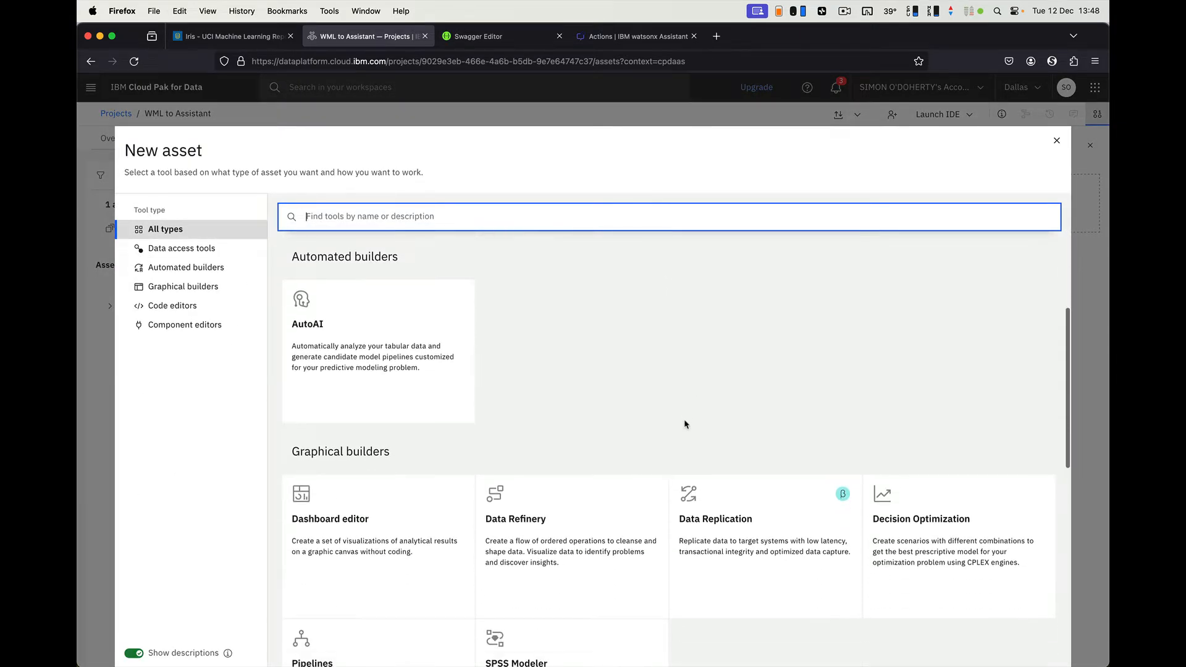
click(328, 361)
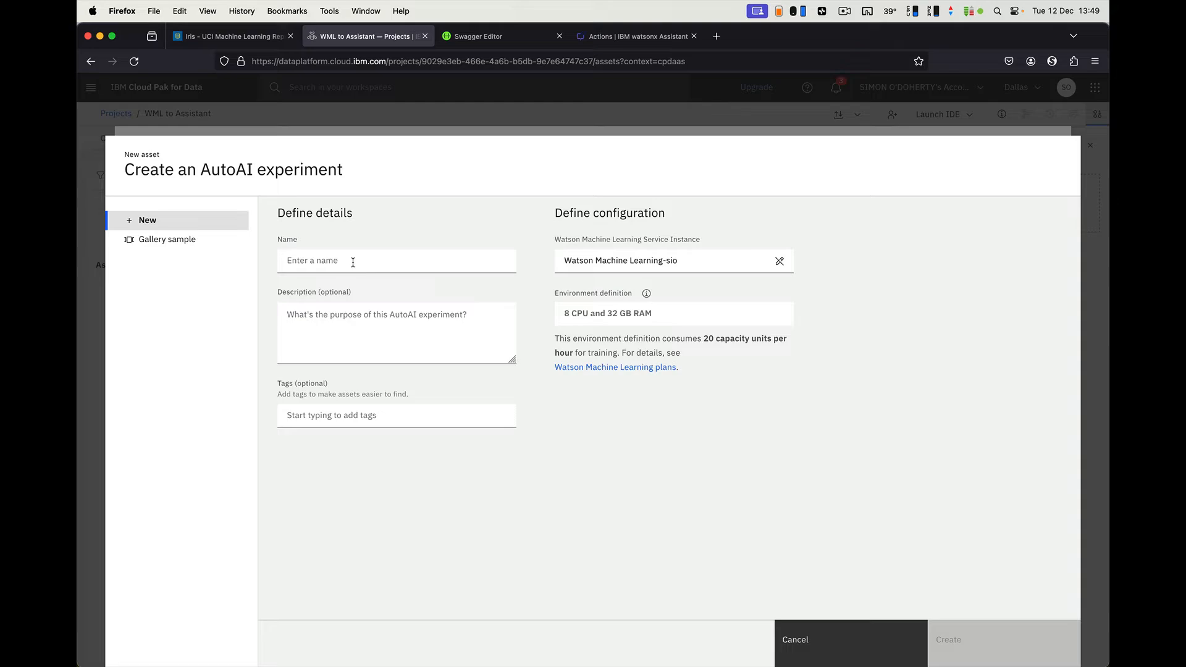
click(352, 260)
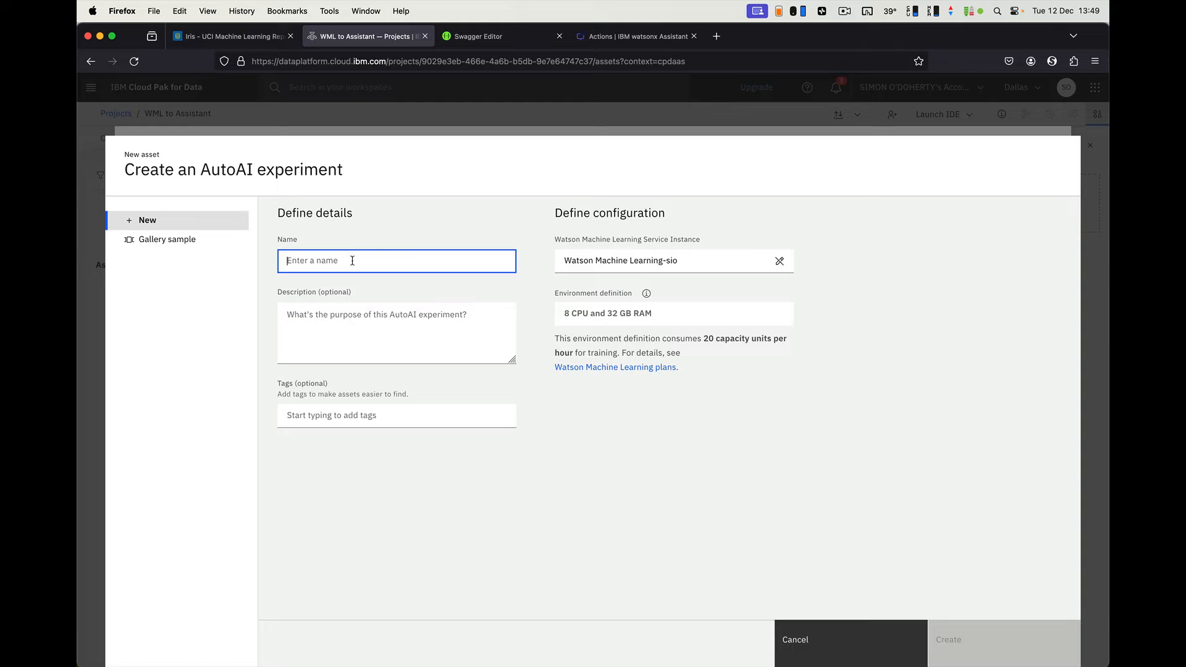
text(Iris dataset classification)
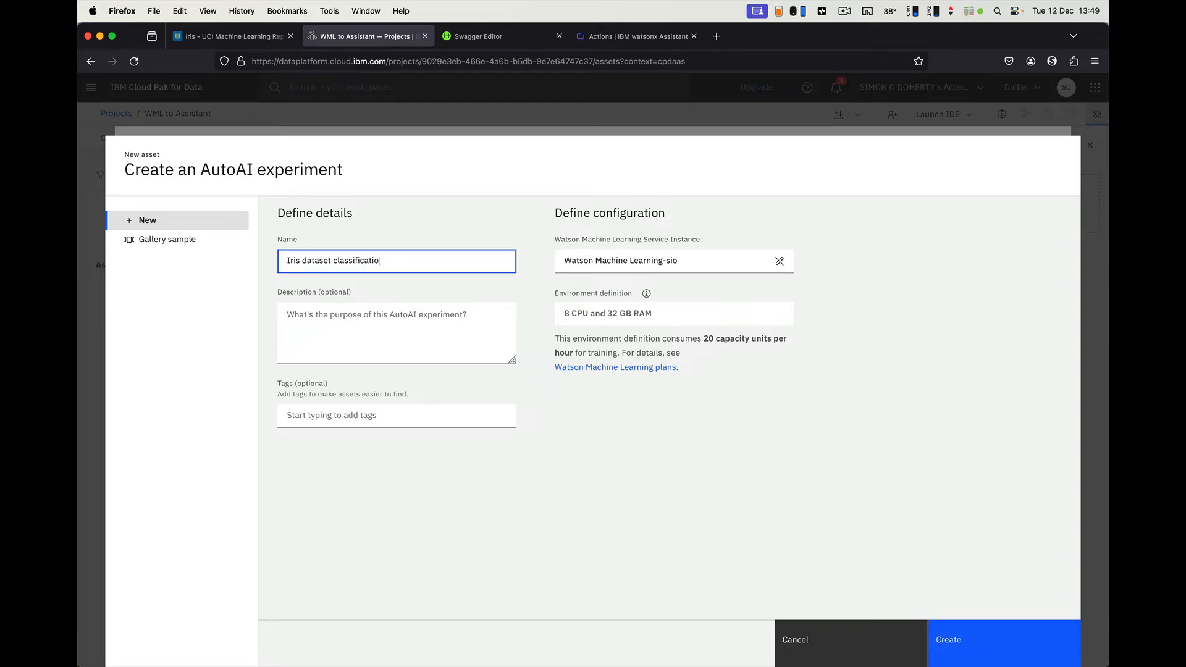
click(979, 638)
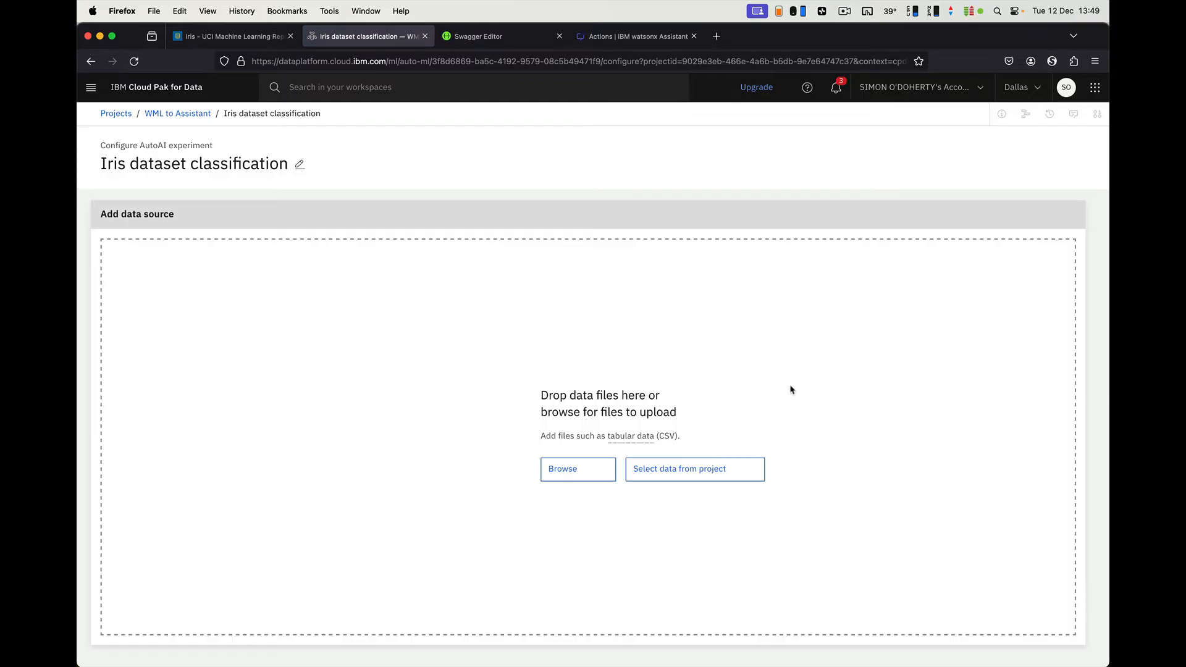
- Add the project's iris.csv data asset as the experiment's data source
click(689, 473)
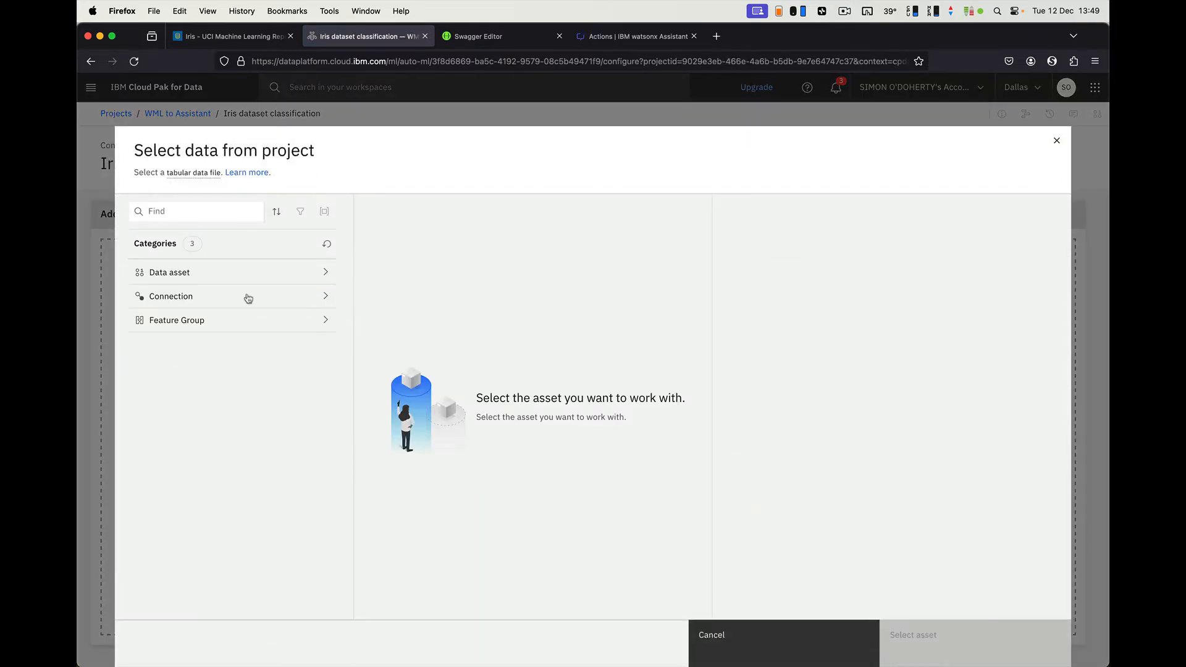
click(220, 272)
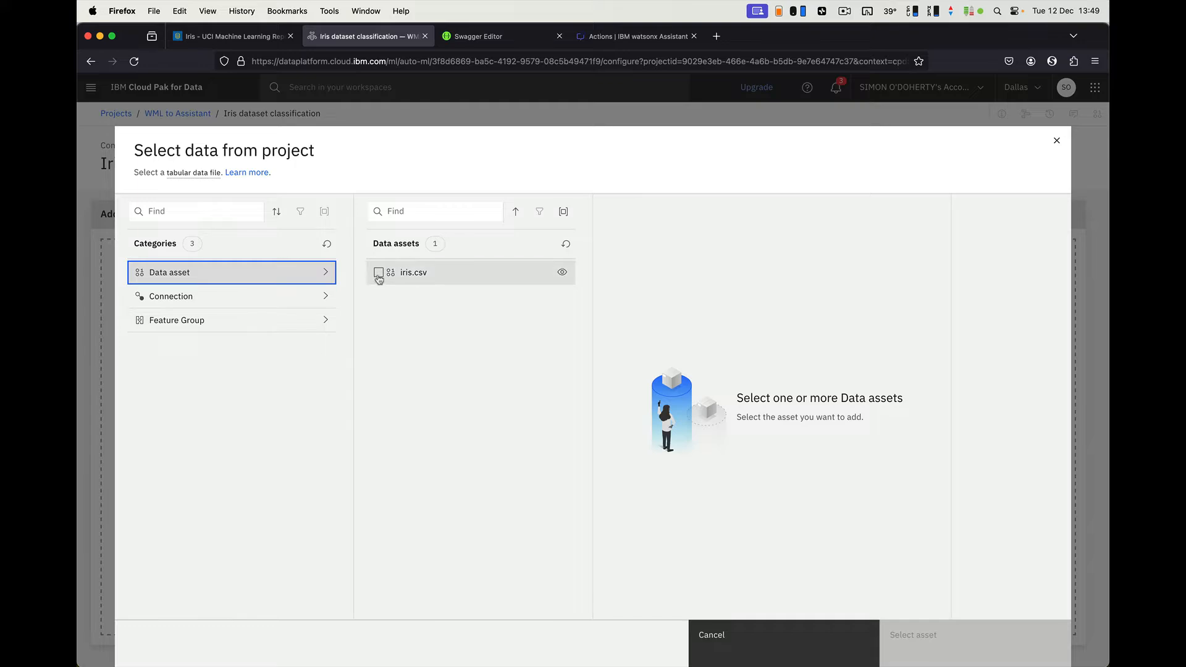
click(379, 274)
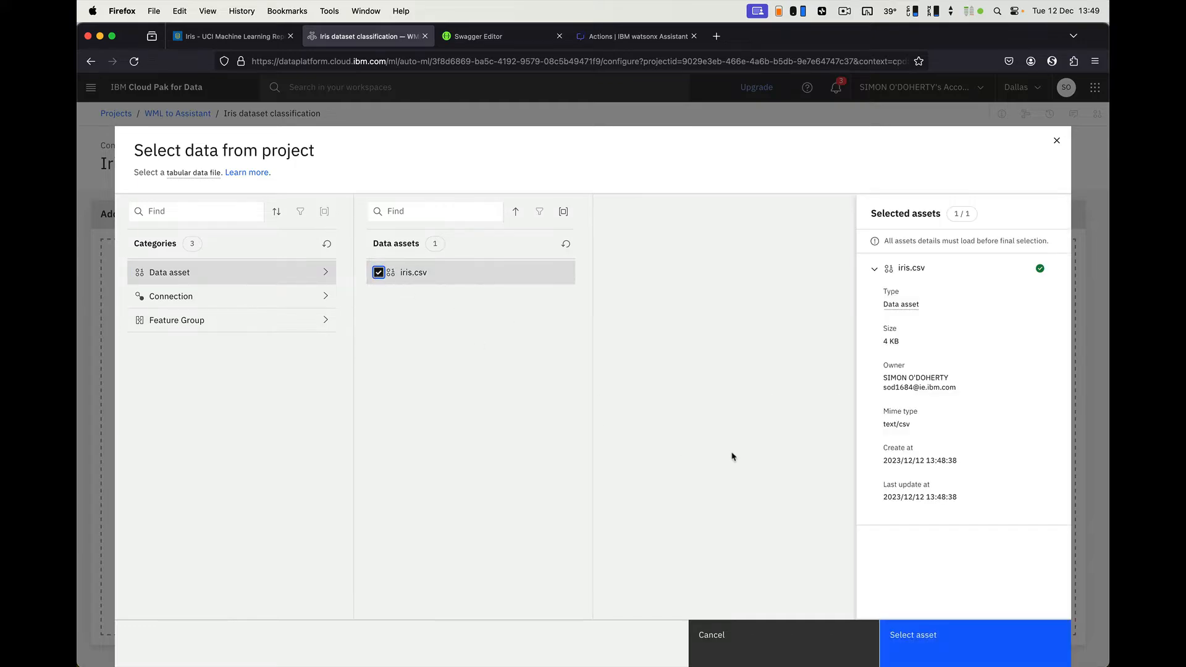
click(914, 636)
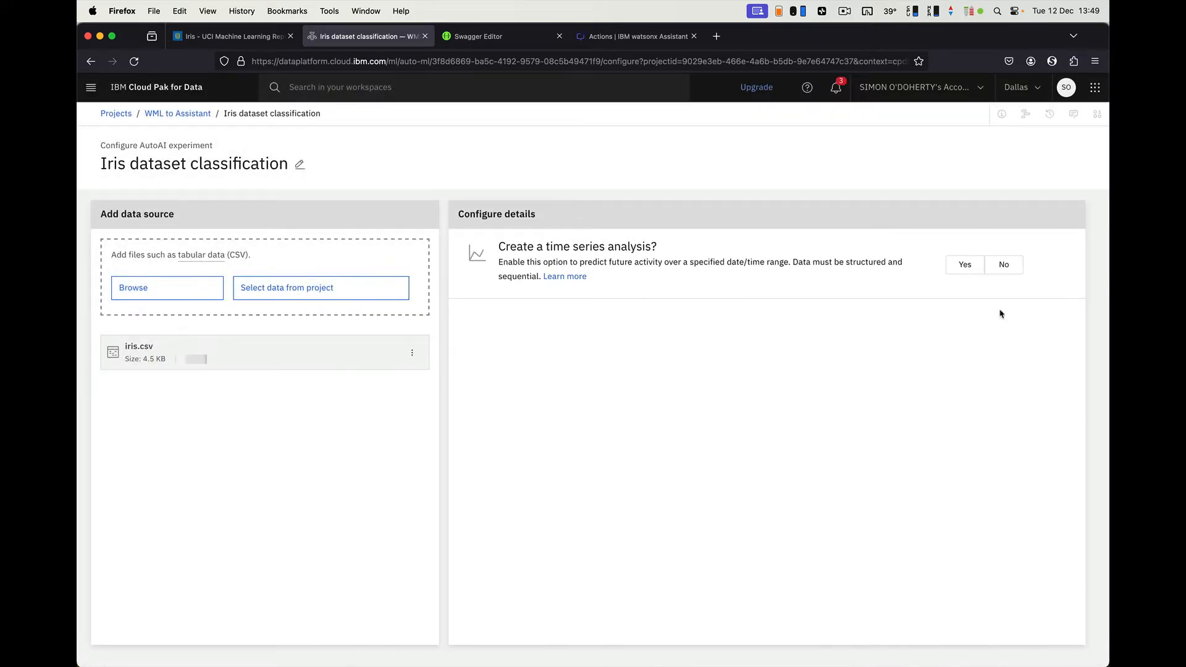
- Decline time series analysis, set class as the prediction column, and run the experiment
click(1012, 268)
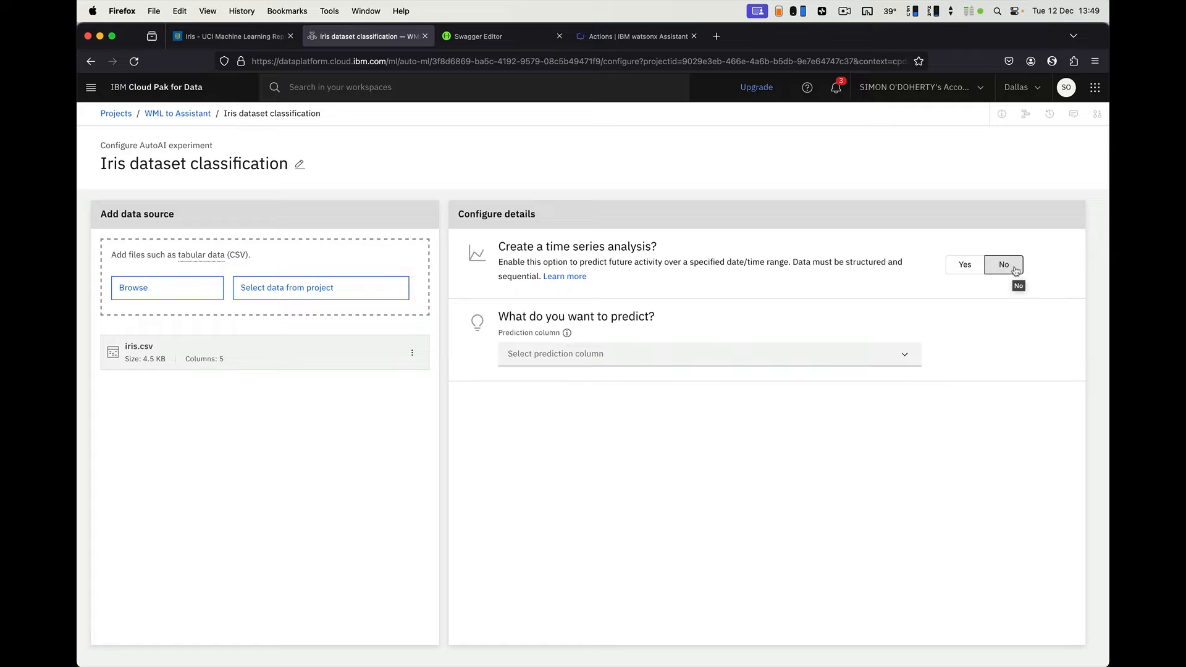
click(542, 357)
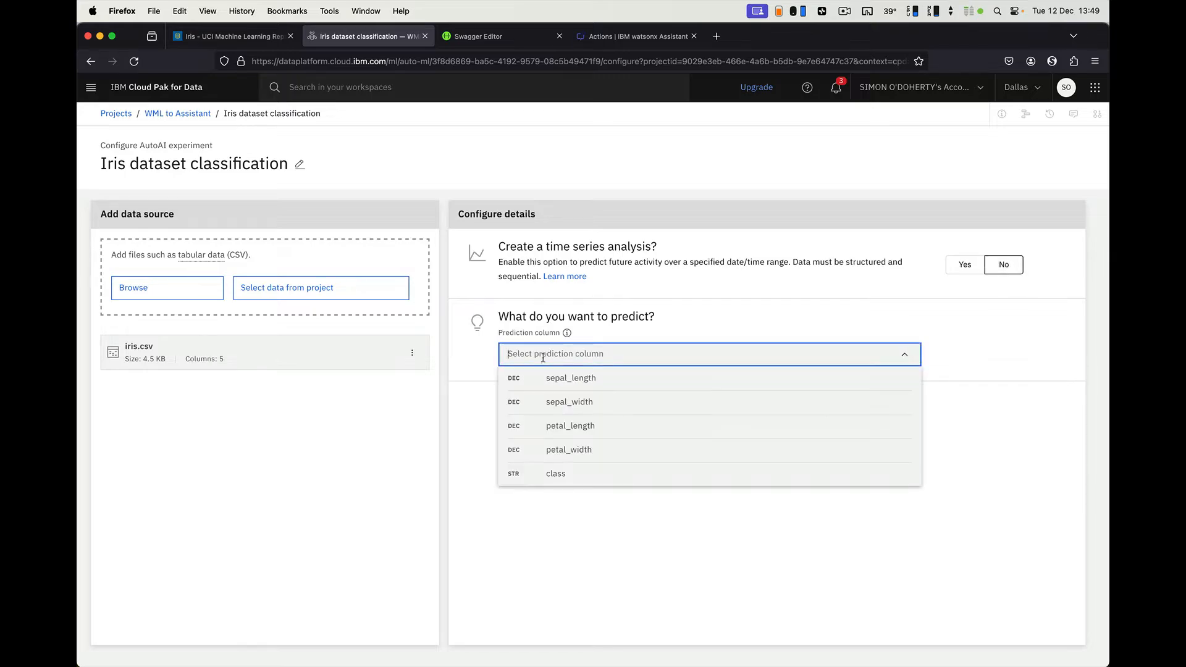
click(573, 481)
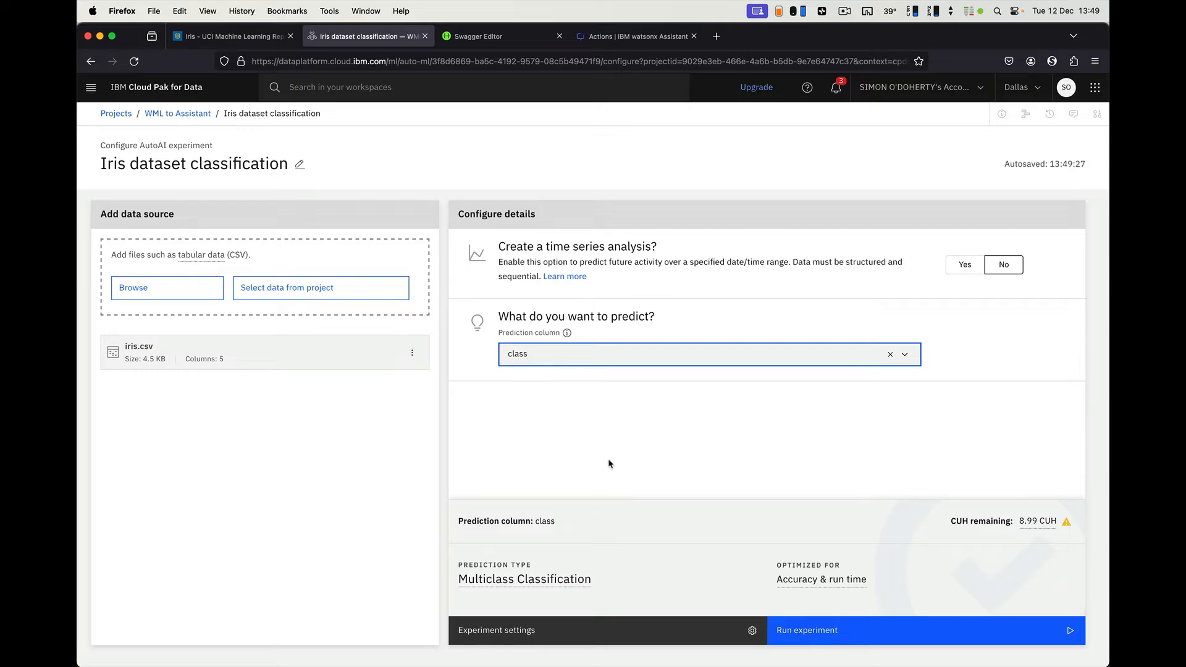
click(826, 631)
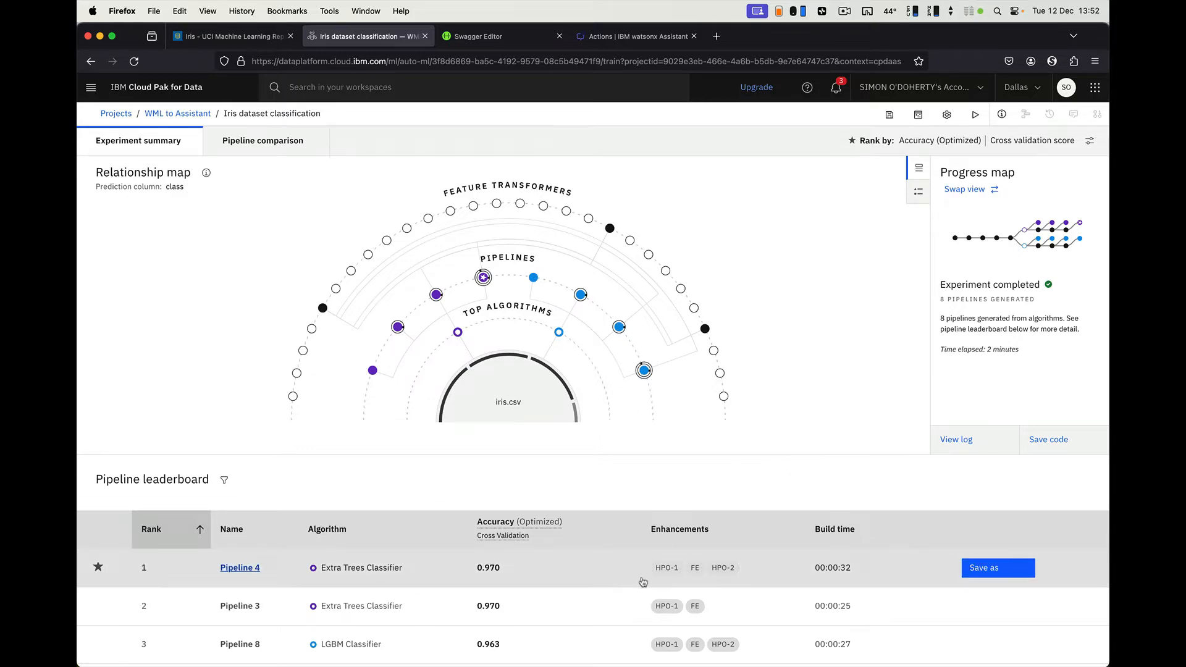
- Save the top-ranked Pipeline 4 as a Model asset, keeping the suggested name, and dismiss the notification
click(987, 572)
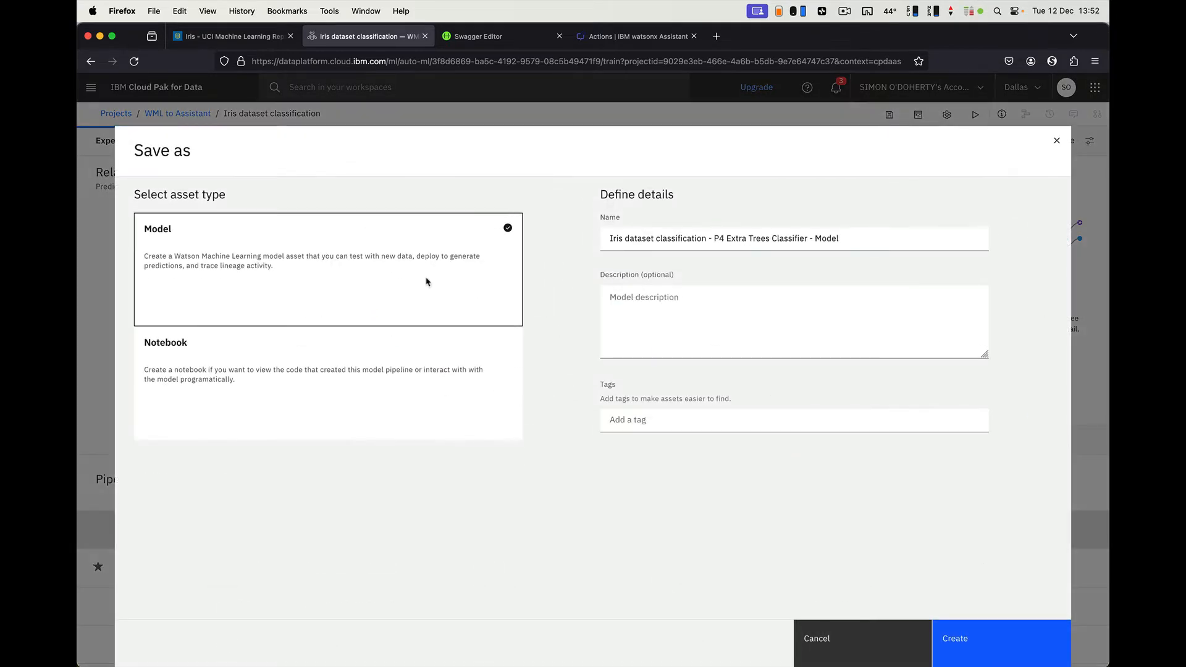
click(656, 235)
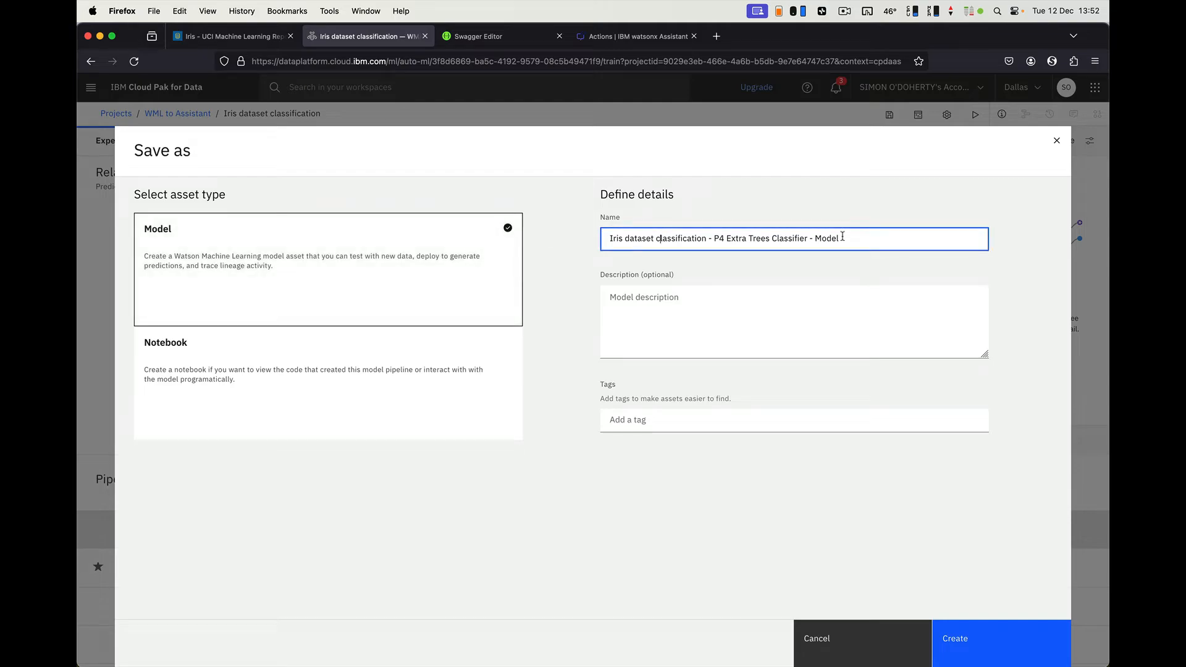
drag(609, 237, 873, 247)
click(890, 245)
click(990, 652)
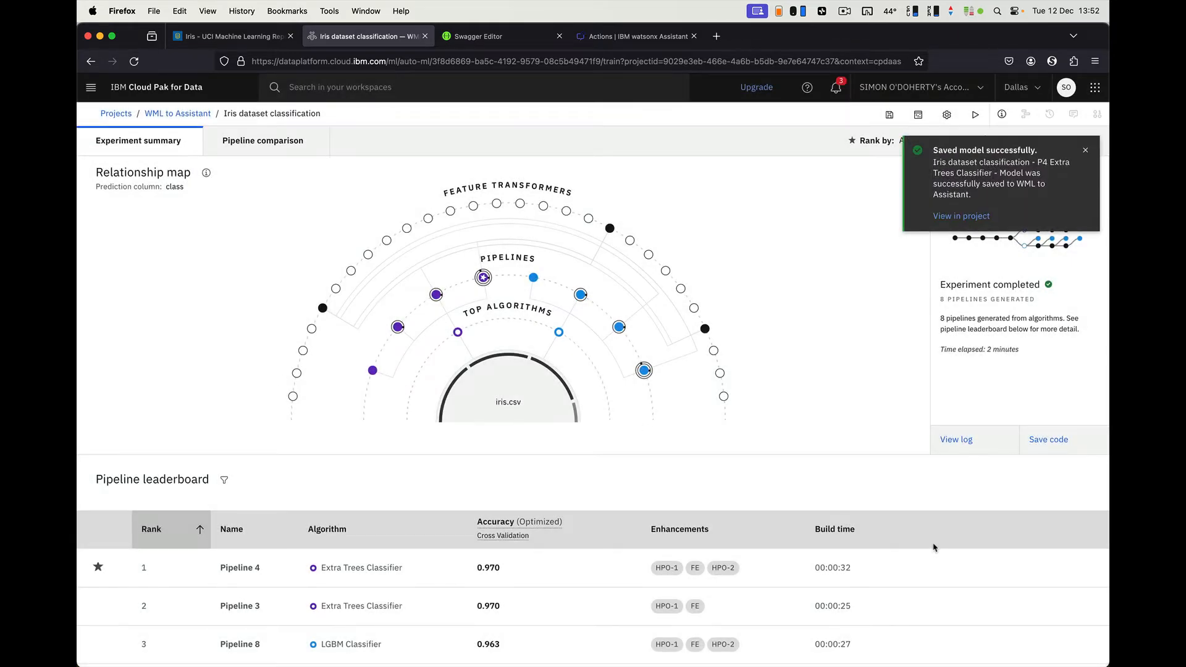
click(1085, 150)
- Promote the saved P4 Extra Trees Classifier model from the WML to Assistant project to the existing personal deployment space
click(164, 114)
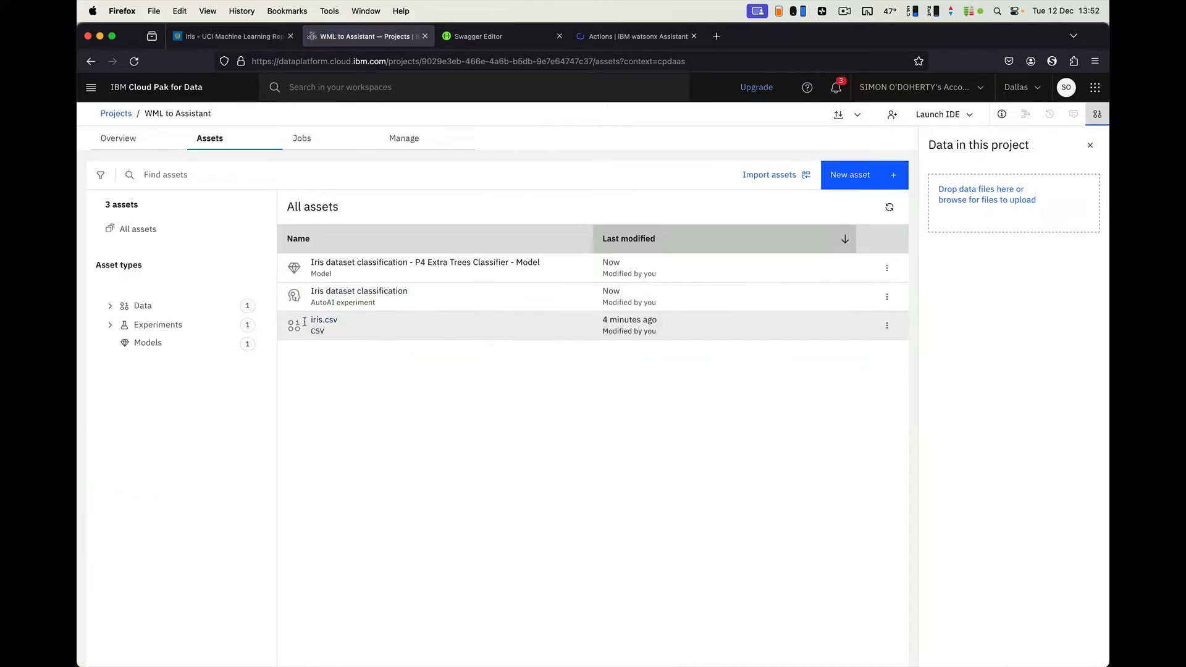
click(463, 264)
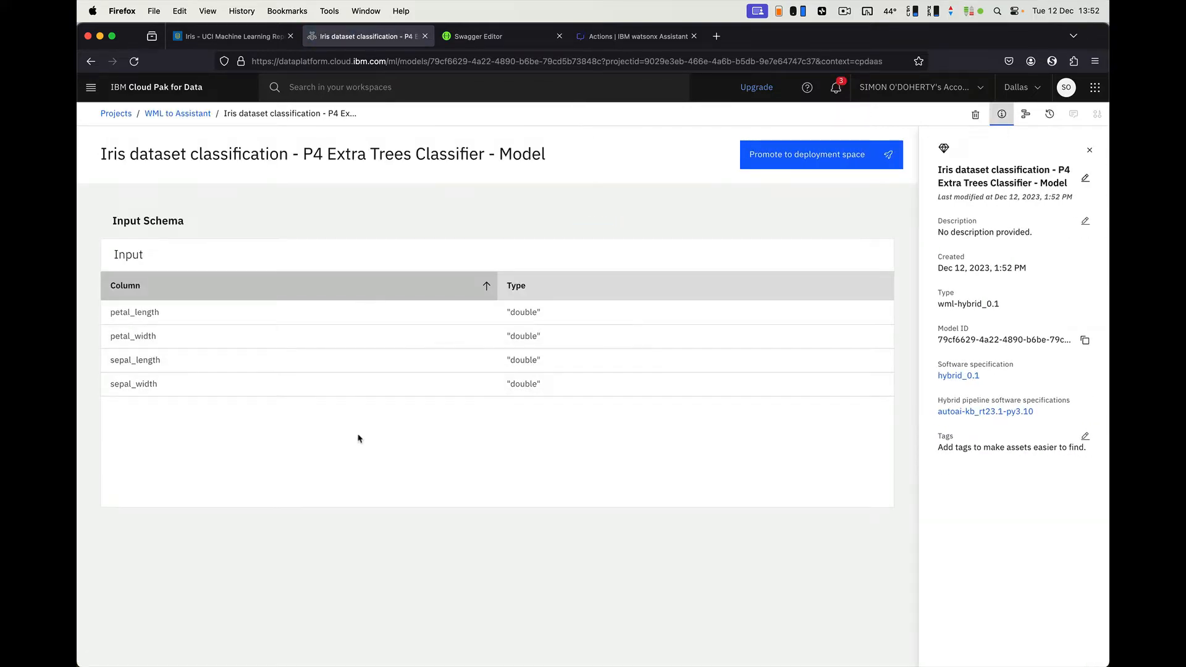
click(807, 160)
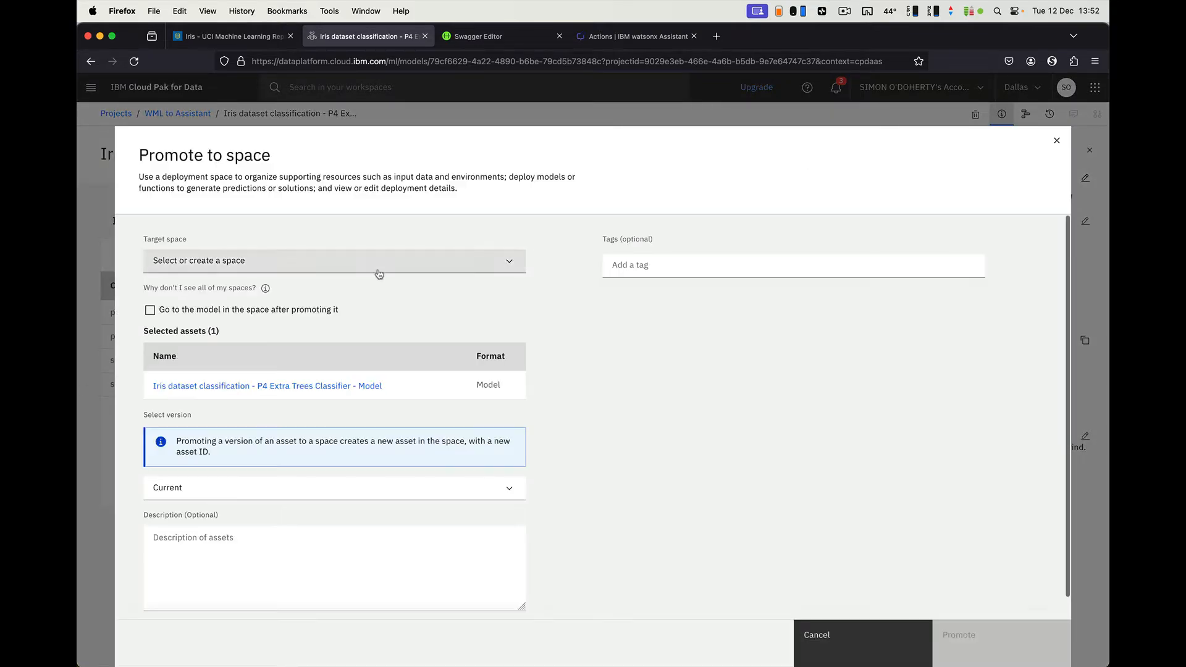
click(368, 262)
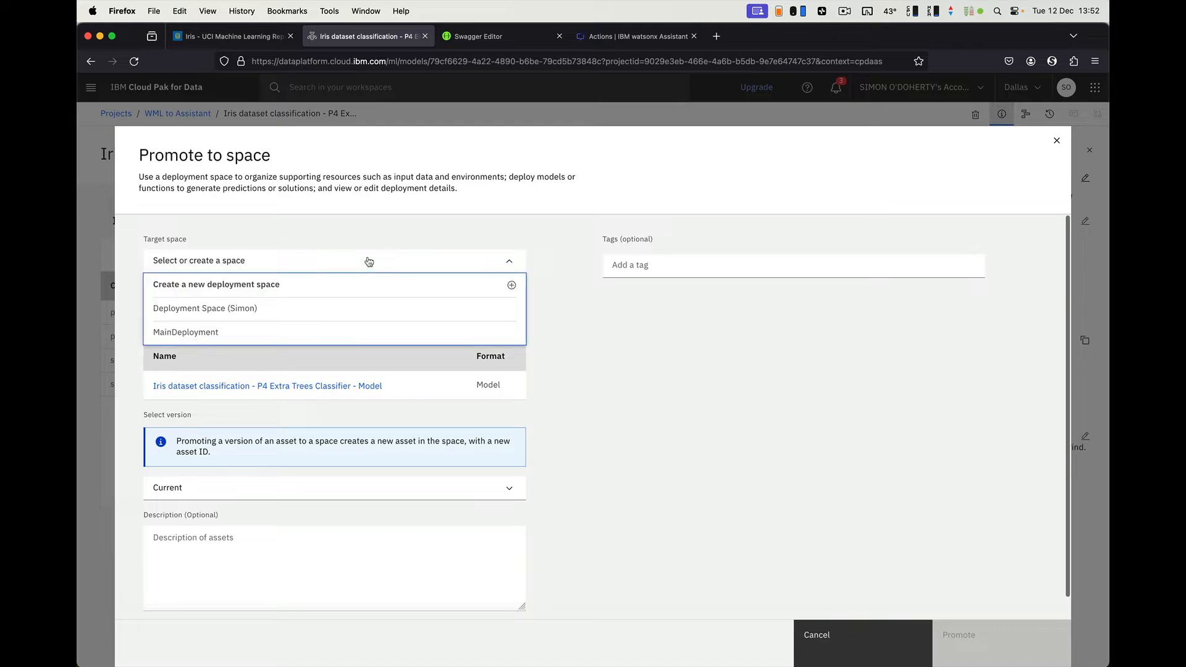
click(345, 306)
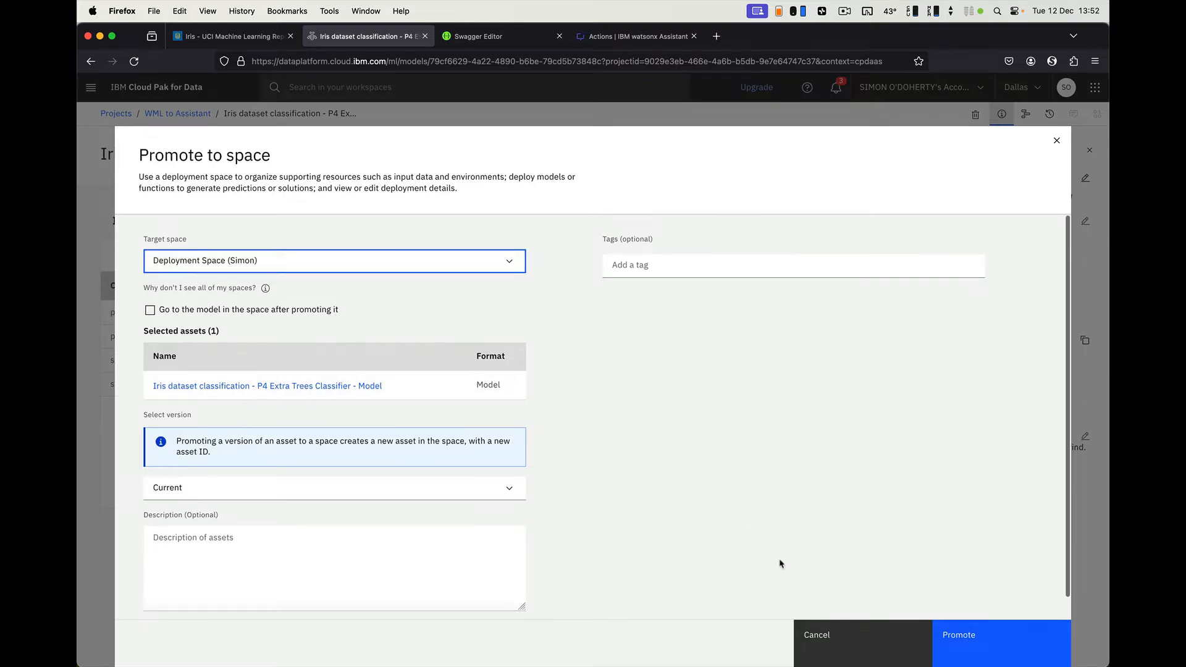
click(986, 655)
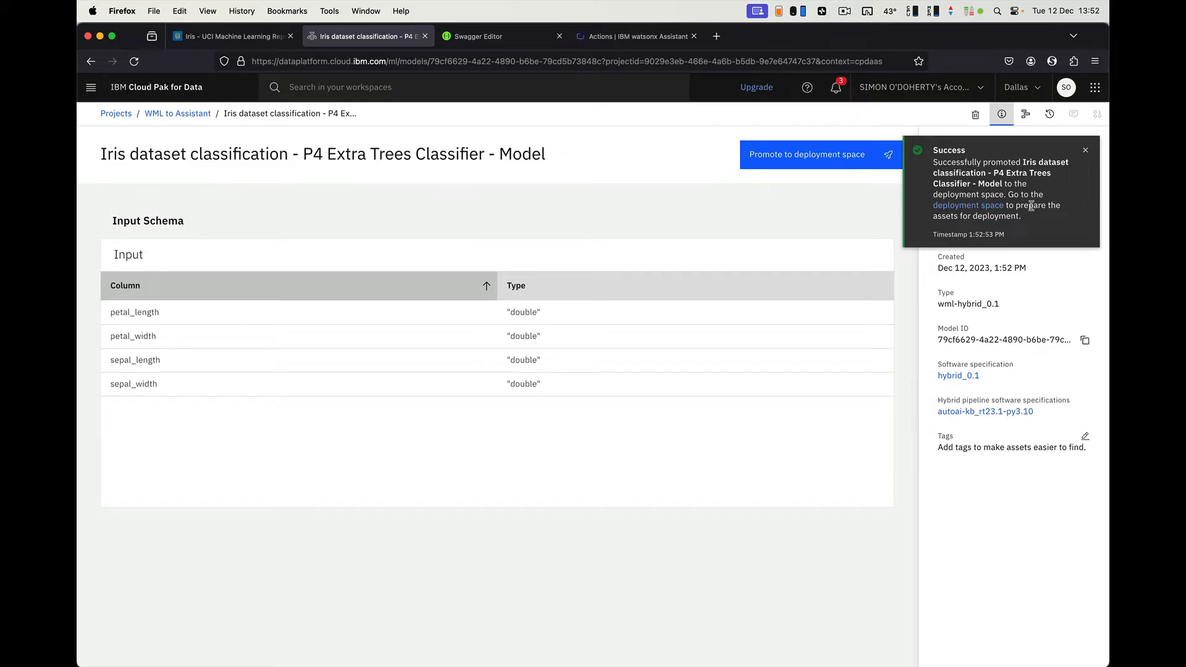
- Deploy the promoted Iris dataset classification model from its deployment space as an online deployment named "Iris Classification"
click(958, 206)
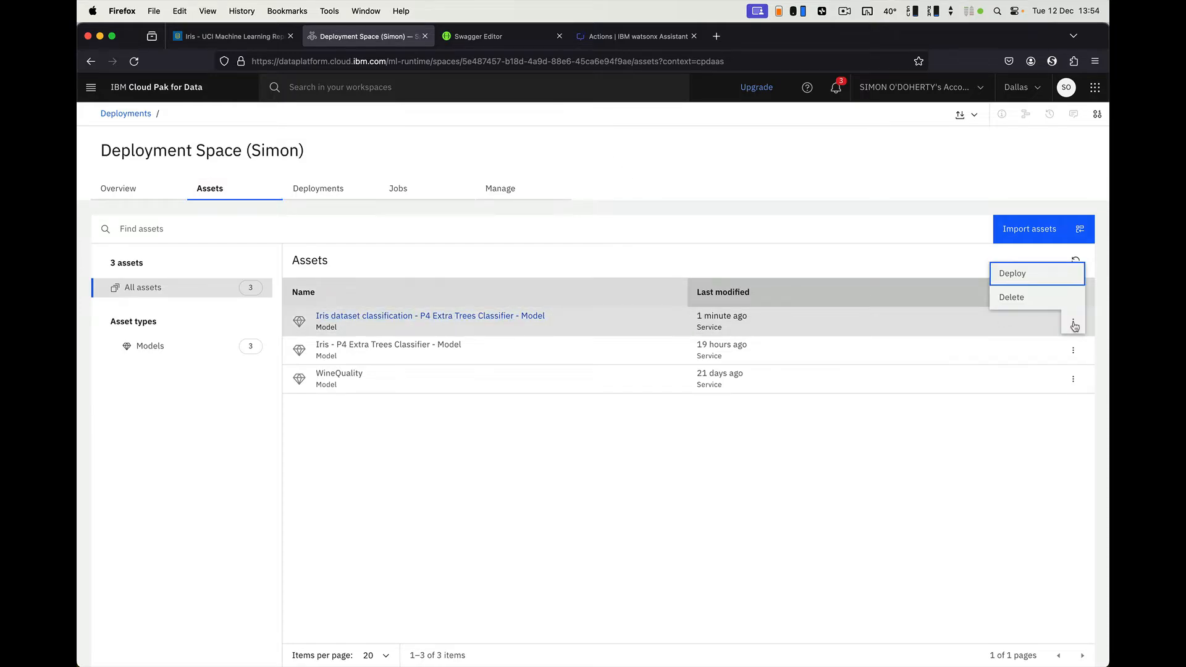
click(1019, 278)
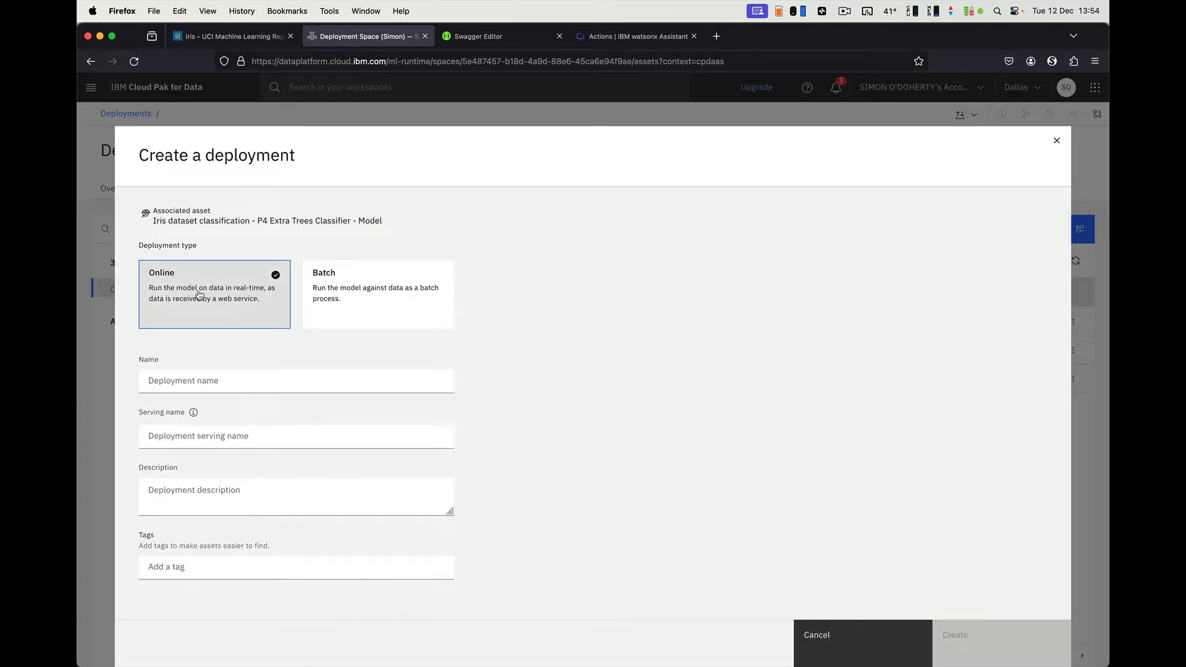
click(214, 382)
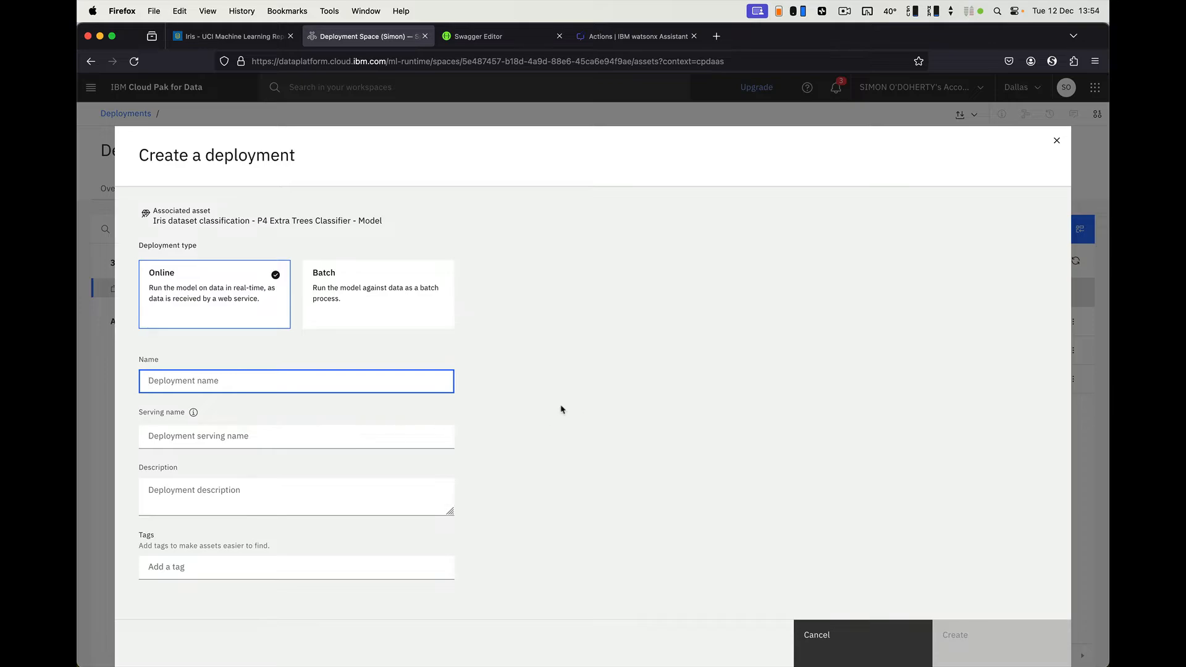
text(Iris Classification)
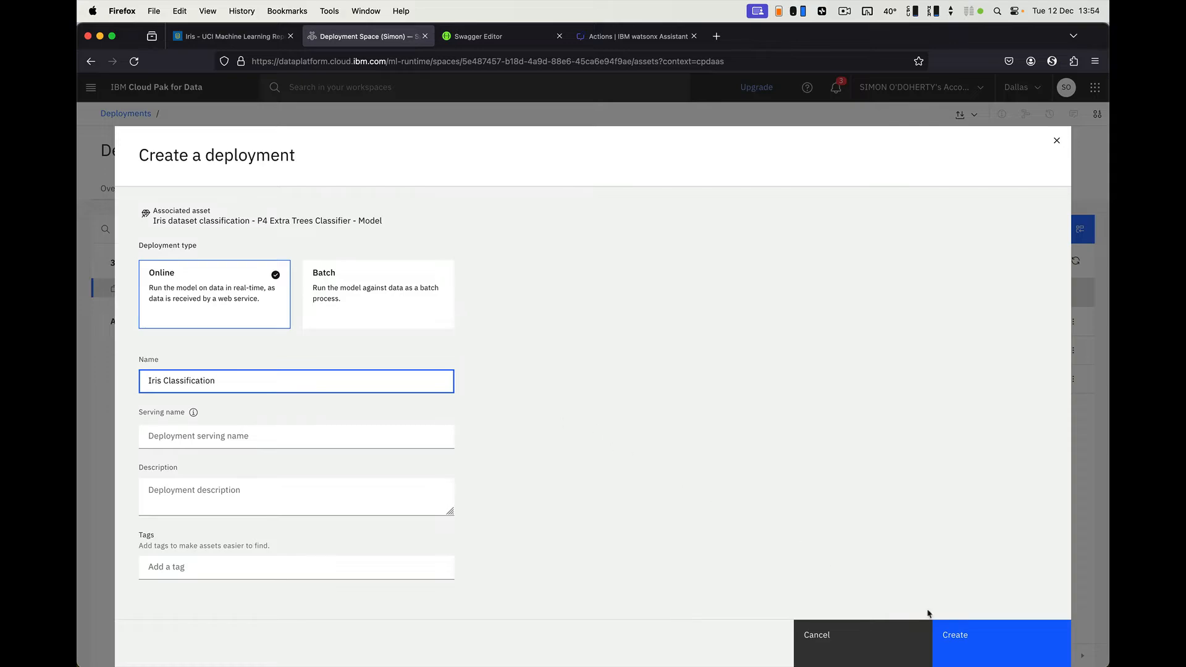
click(967, 635)
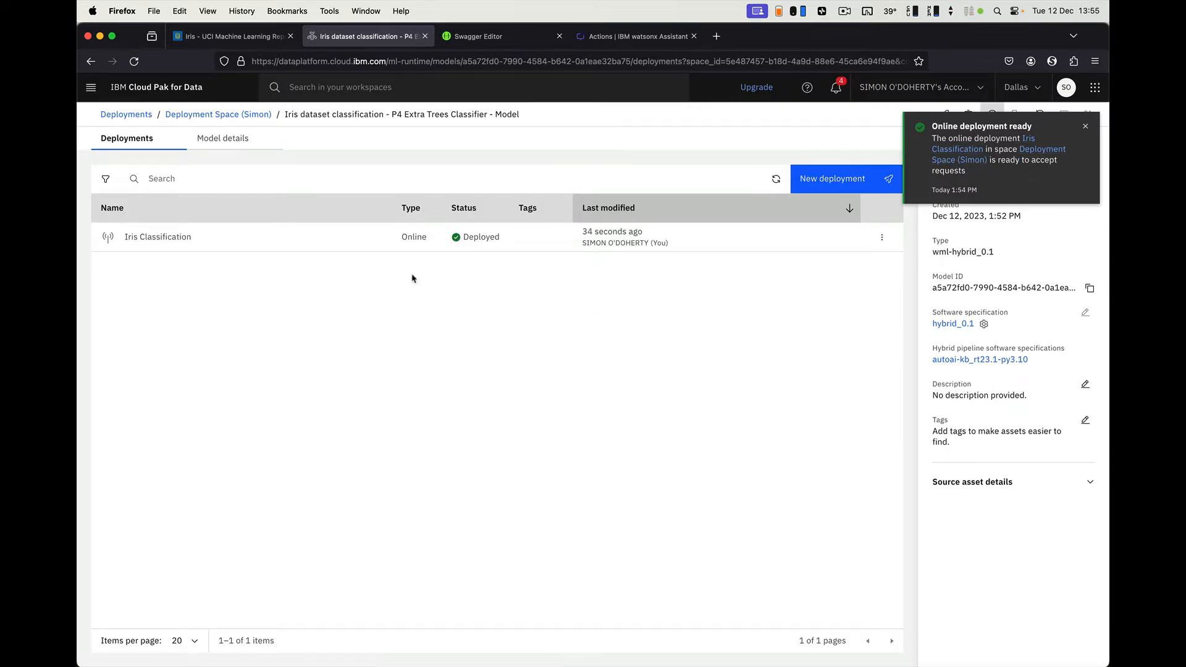
- Fill a test row for the Iris Classification deployment with sepal_length 2.3, sepal_width 5.6, petal_length 7.2 and petal_width 4.5
click(158, 240)
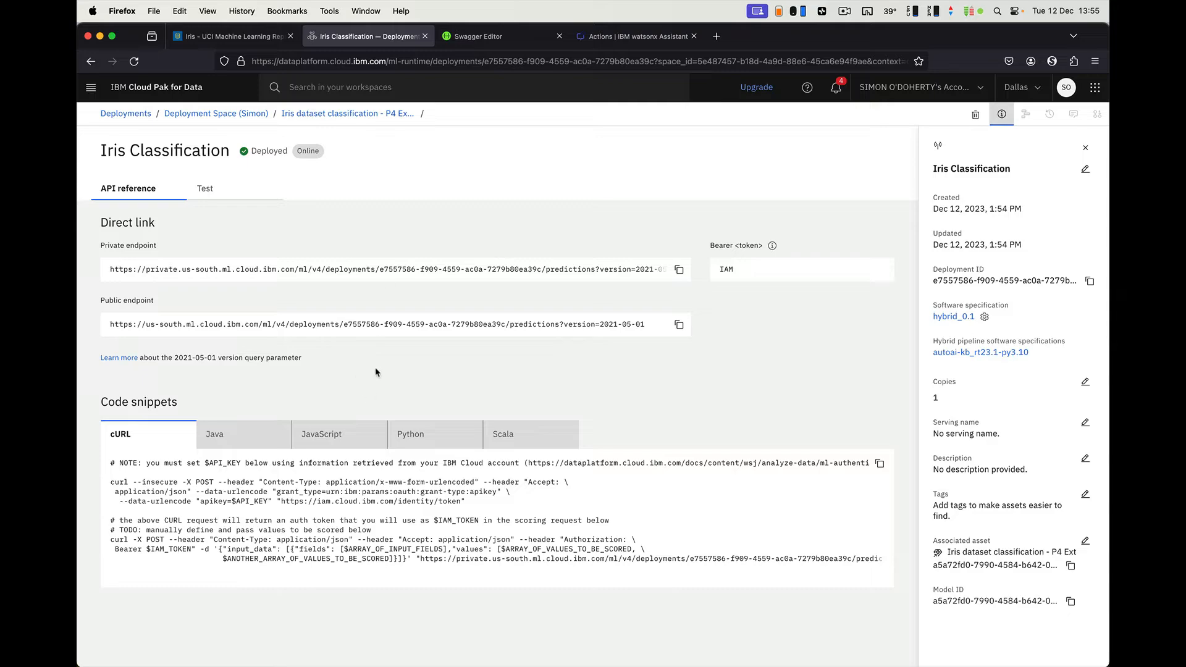
click(234, 191)
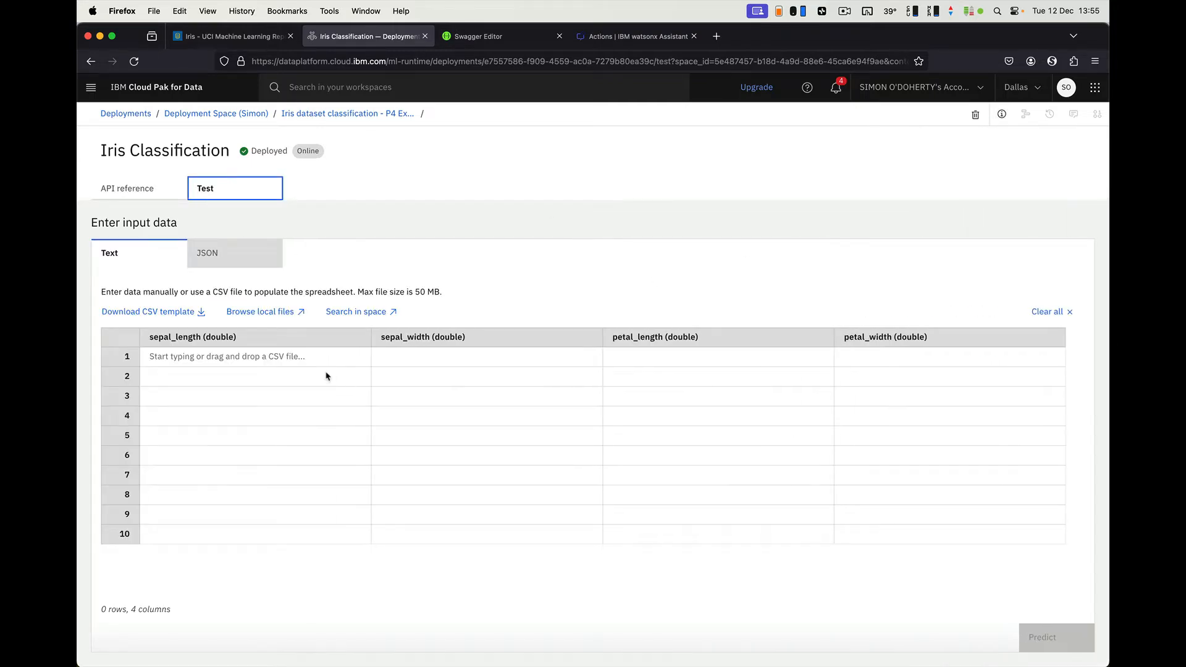
click(318, 359)
text(2.3)
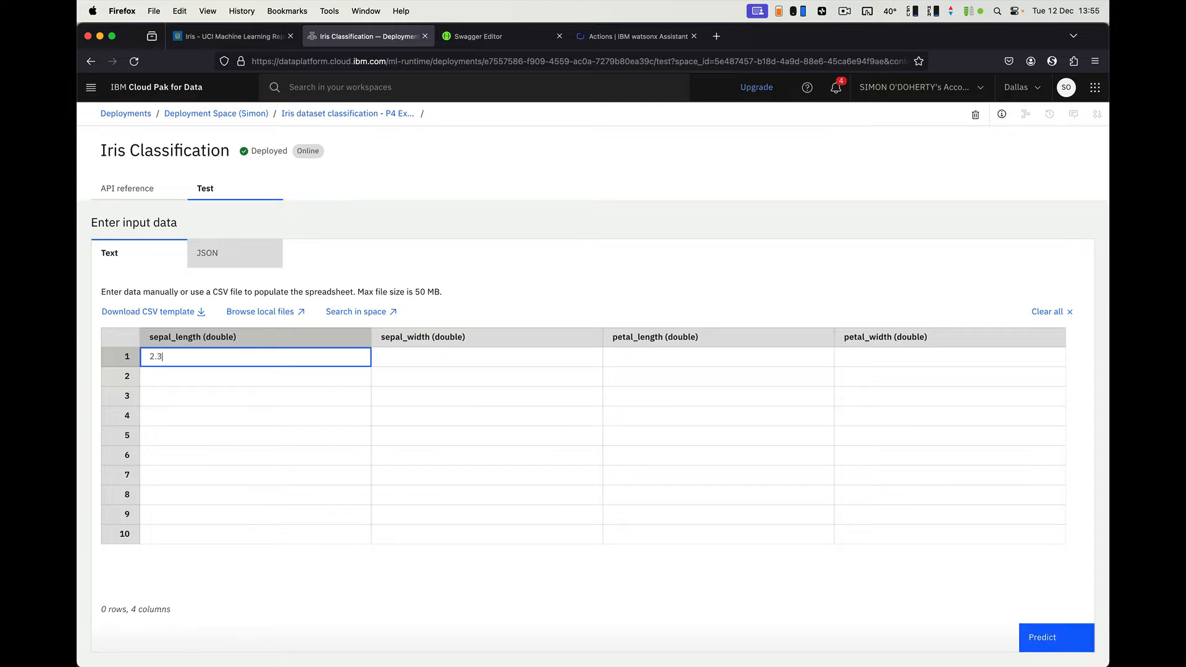
key(Tab)
text(5.6)
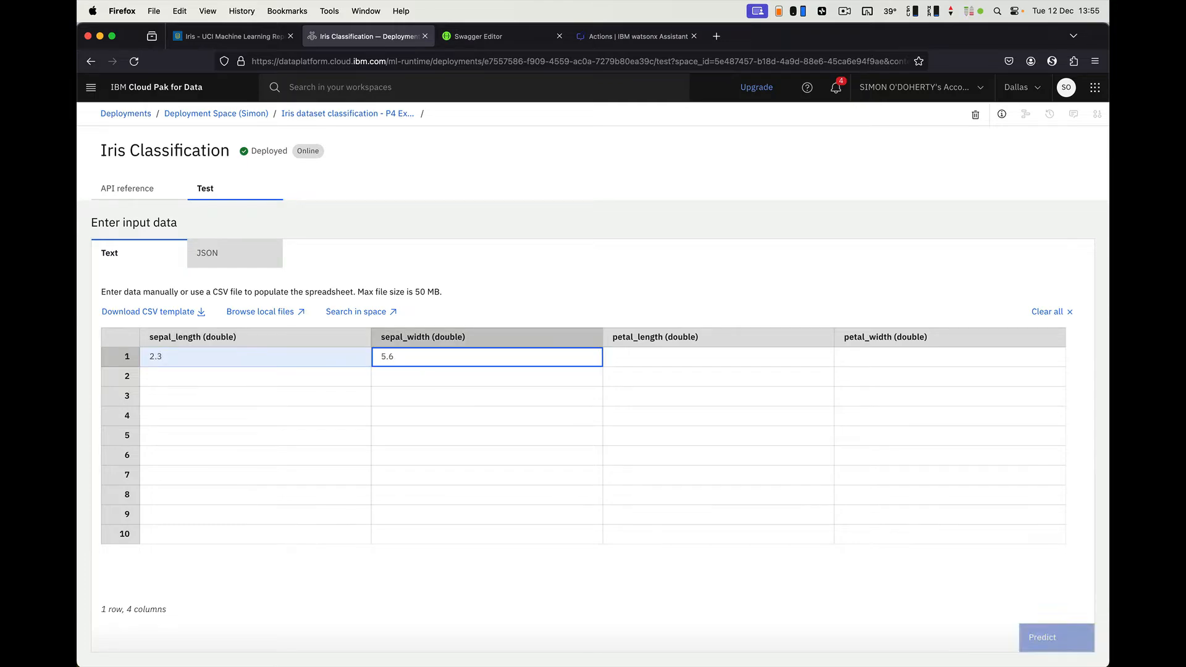
key(Tab)
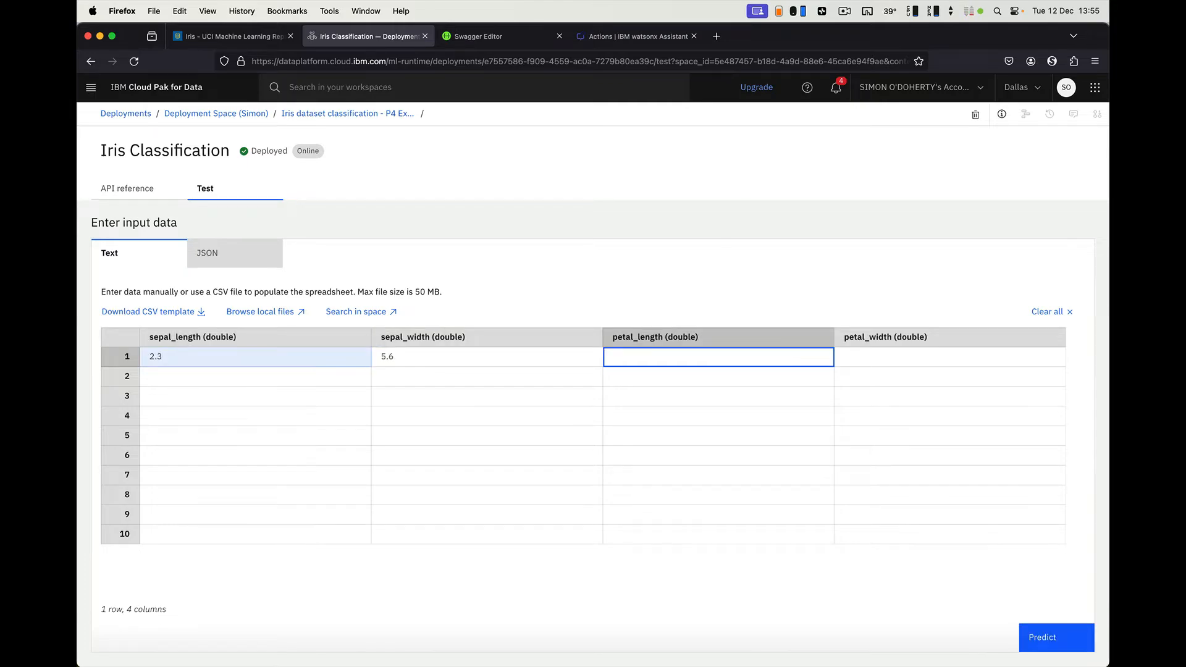
text(7.2)
key(Tab)
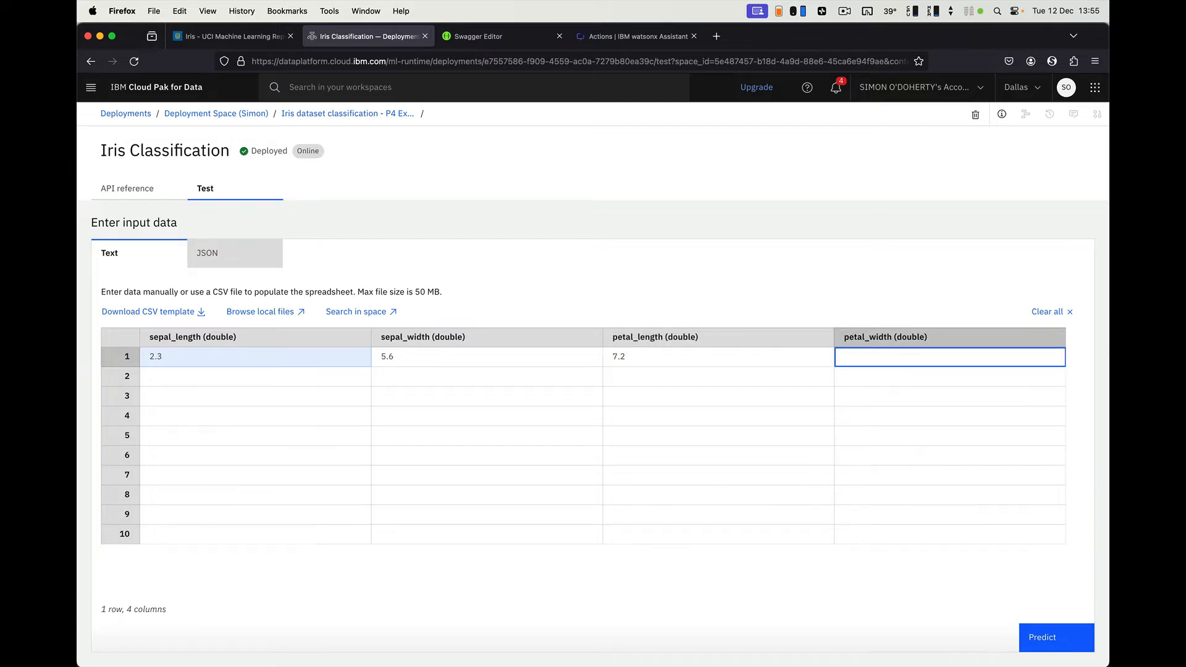
text(4.5)
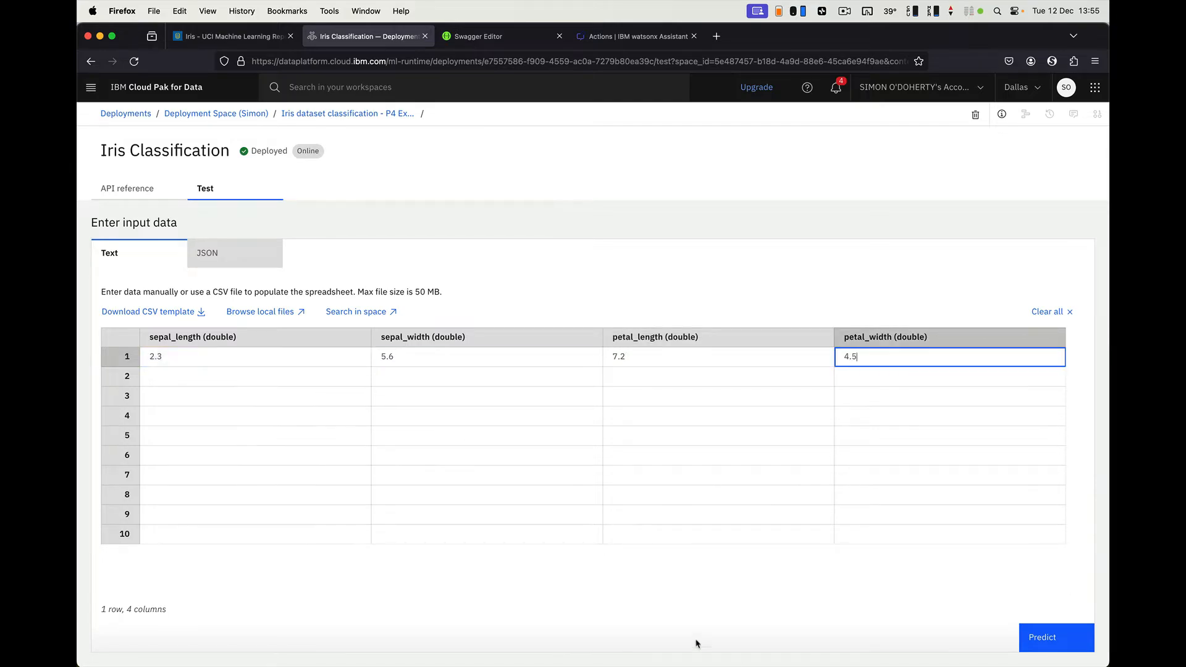
- Run the prediction on the test row, close its results, and check the input data in JSON format
click(1040, 645)
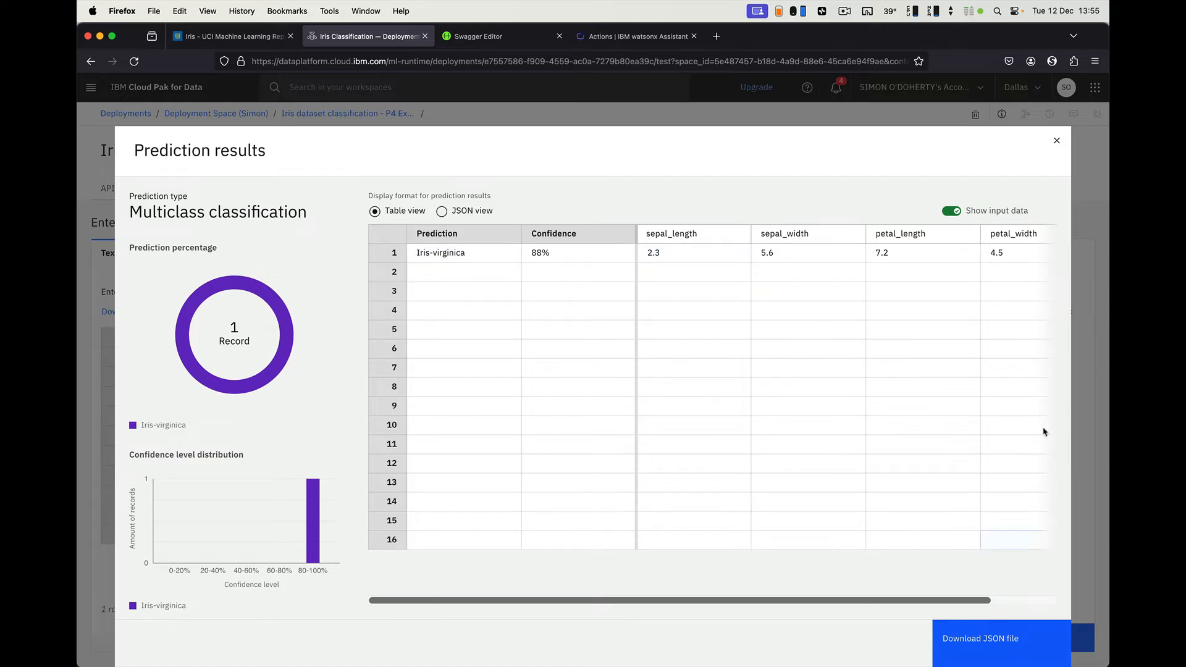
click(1056, 141)
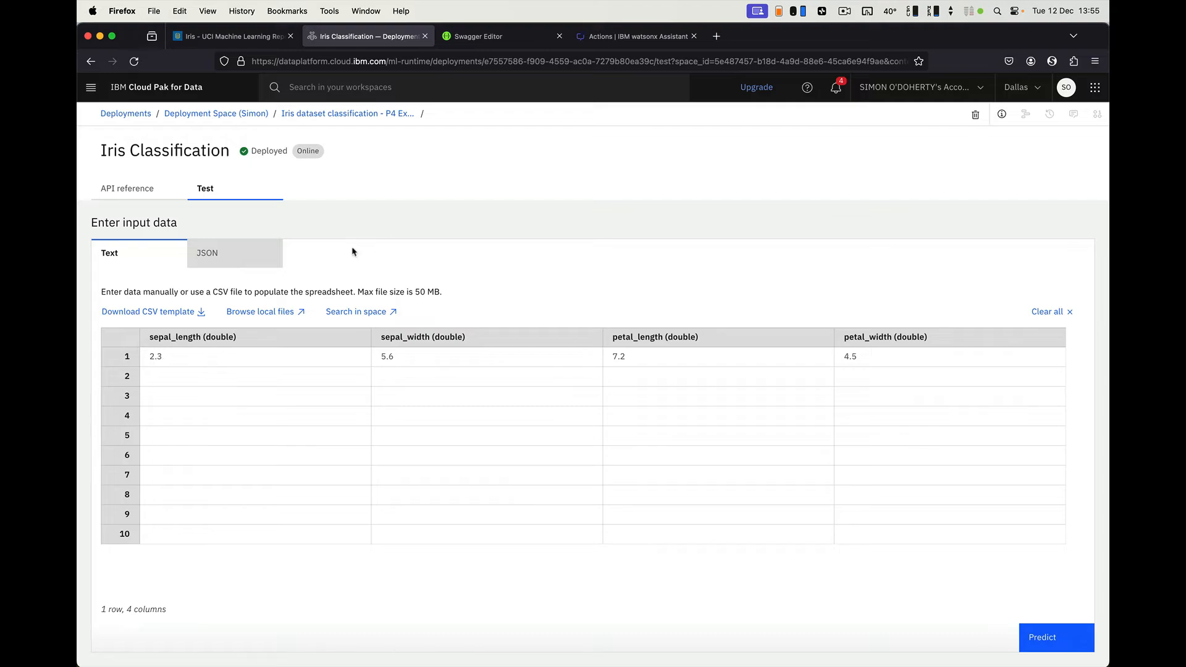
click(218, 262)
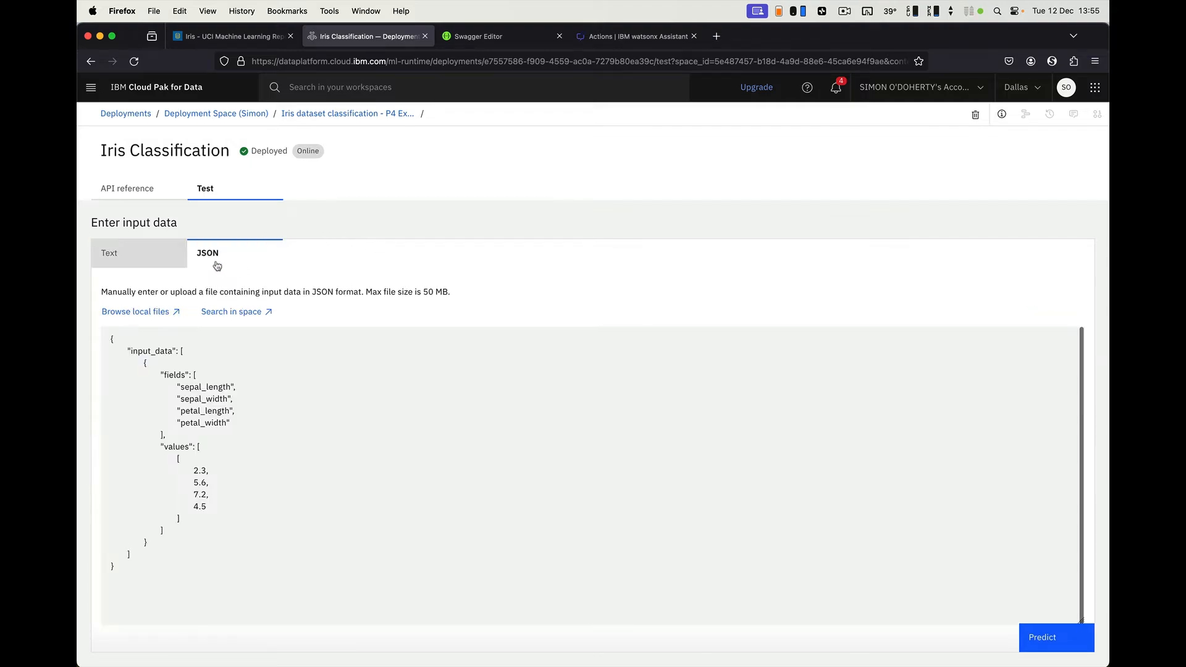
click(164, 259)
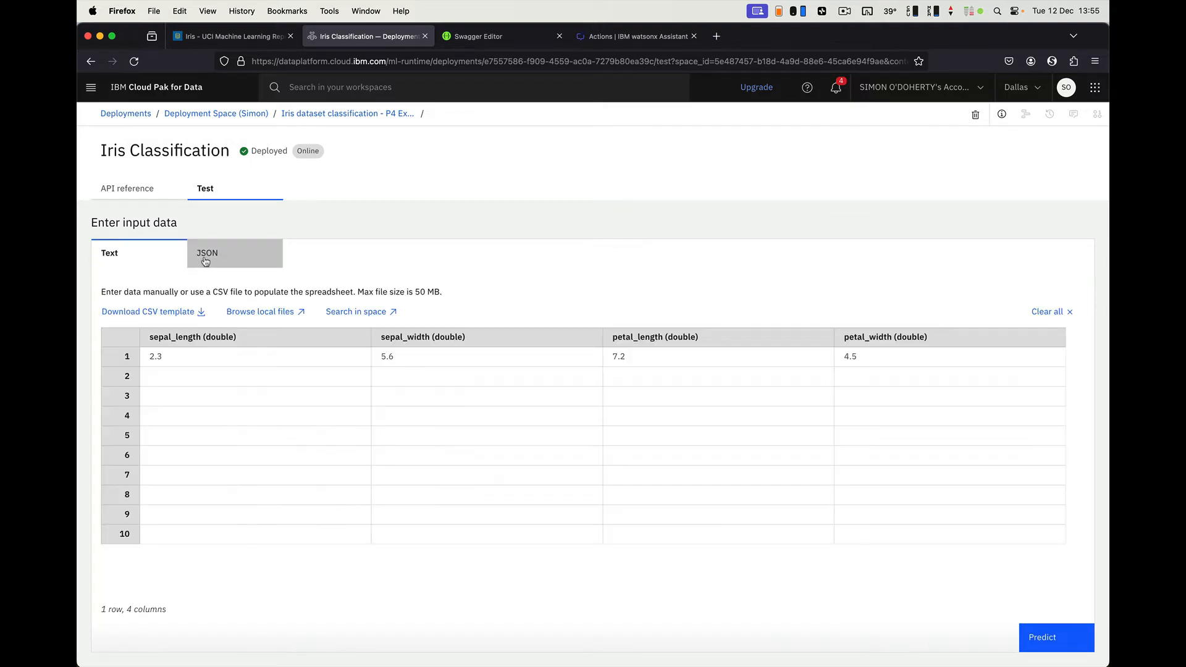
- Copy the deployment's public endpoint URL from its API reference
click(146, 195)
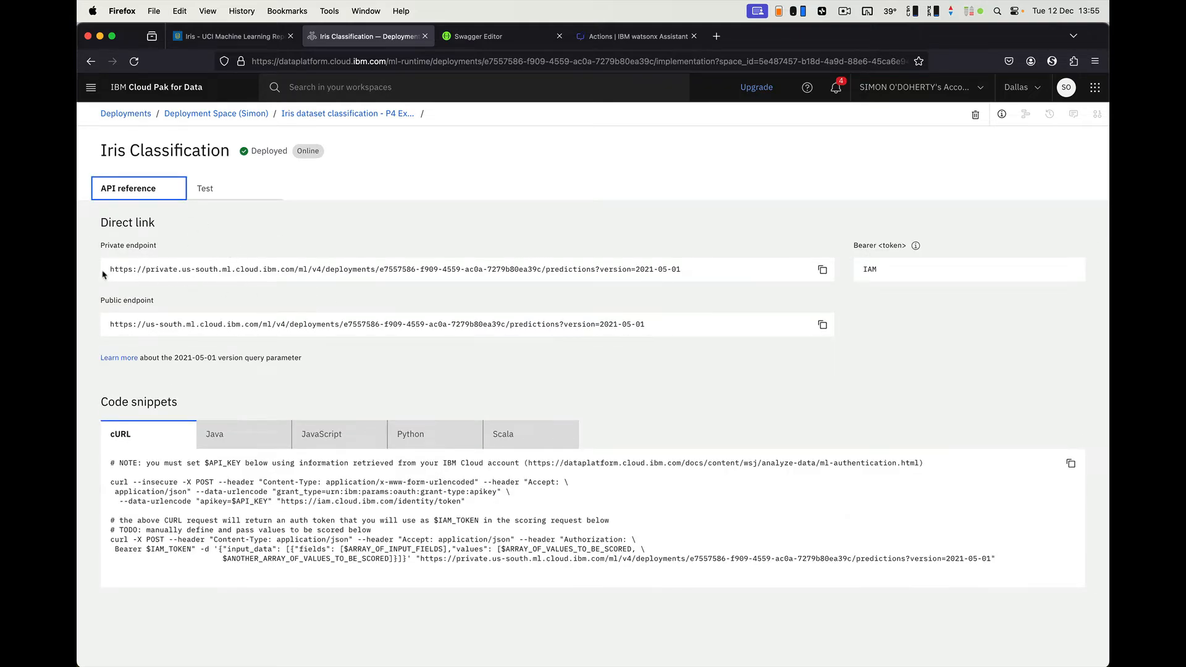
drag(111, 334, 677, 332)
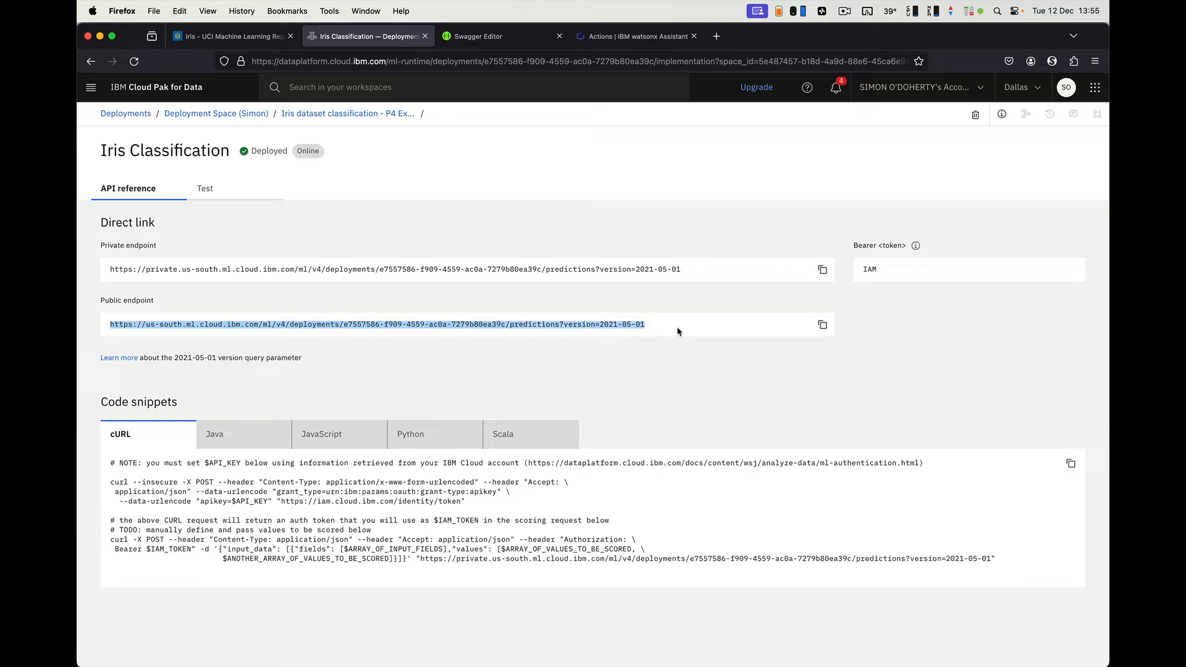
click(823, 326)
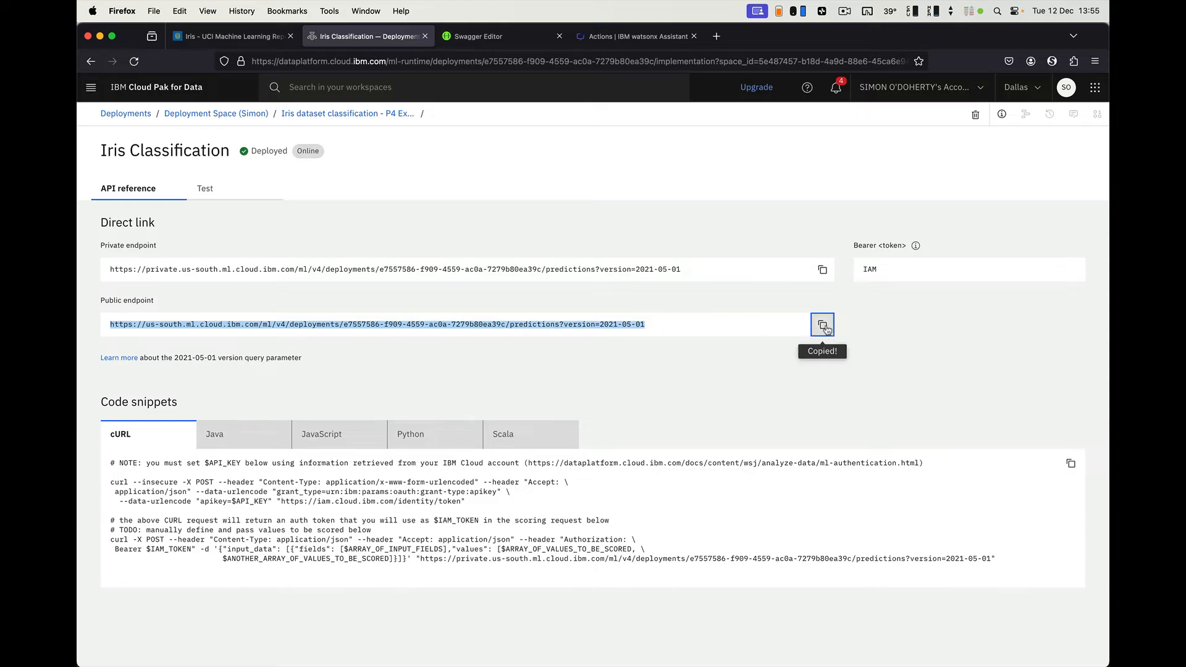
click(886, 361)
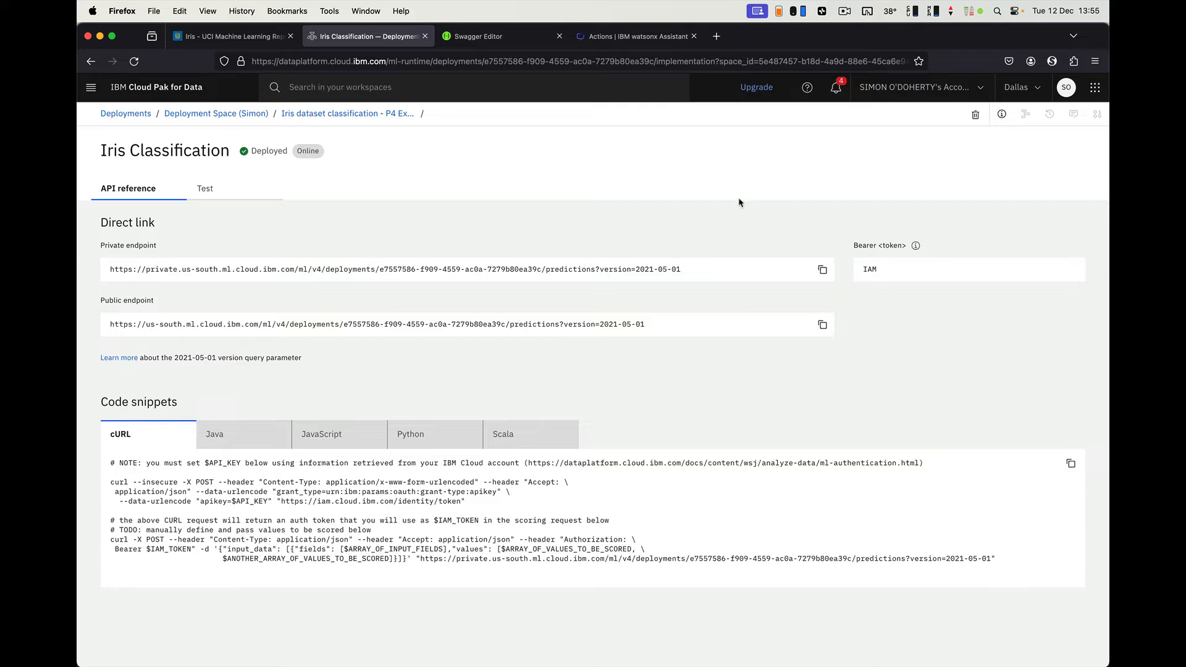
click(481, 39)
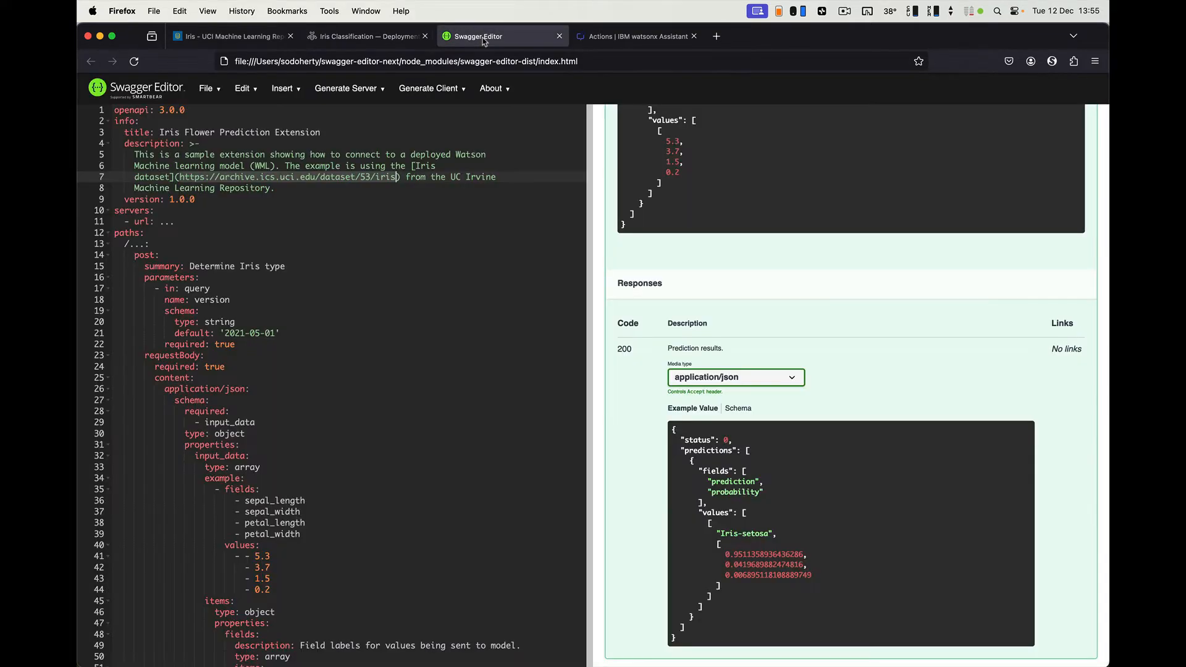
scroll(994, 232, up, 10)
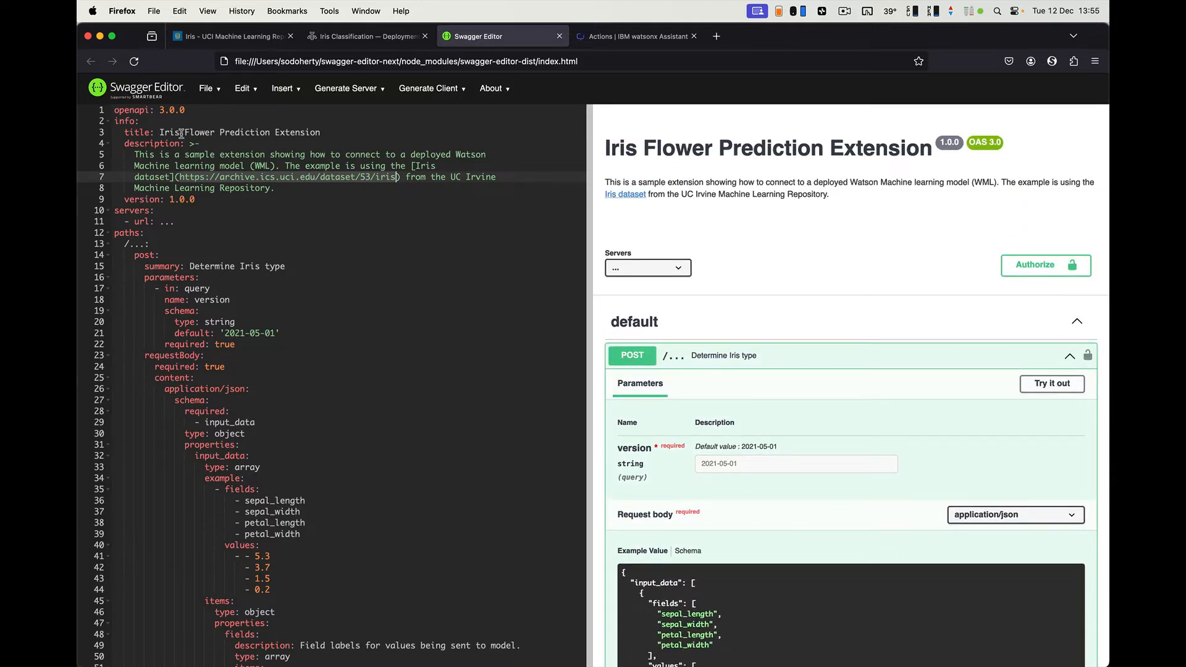
drag(160, 222, 180, 223)
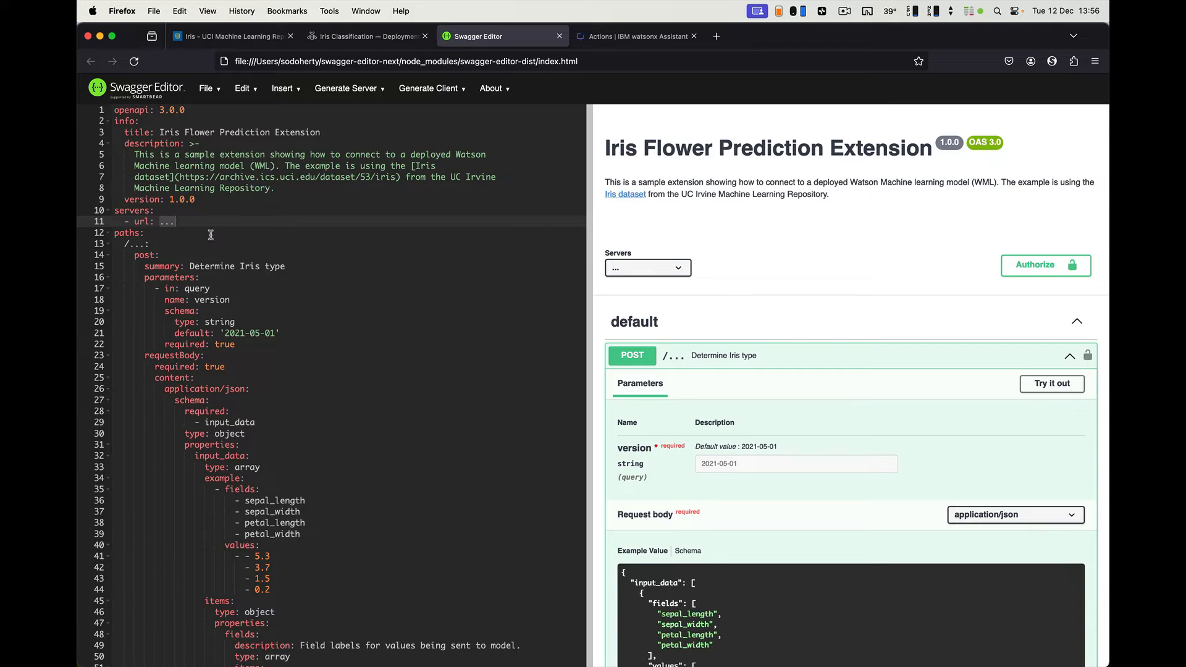
key(super+v)
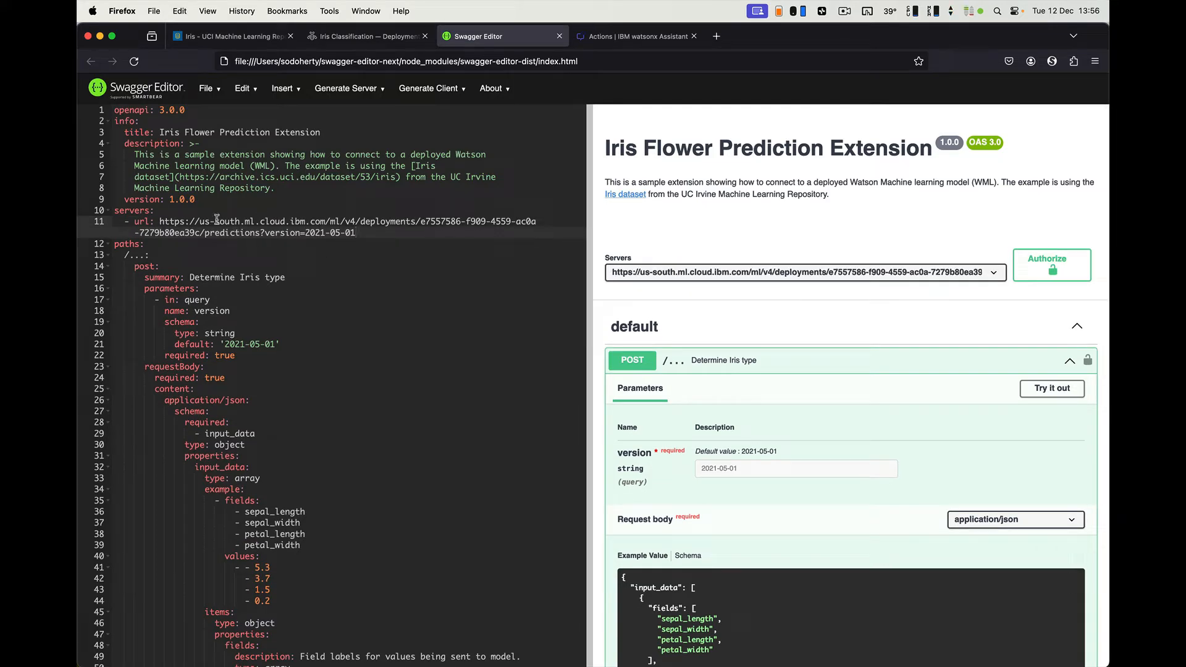
drag(327, 221, 357, 231)
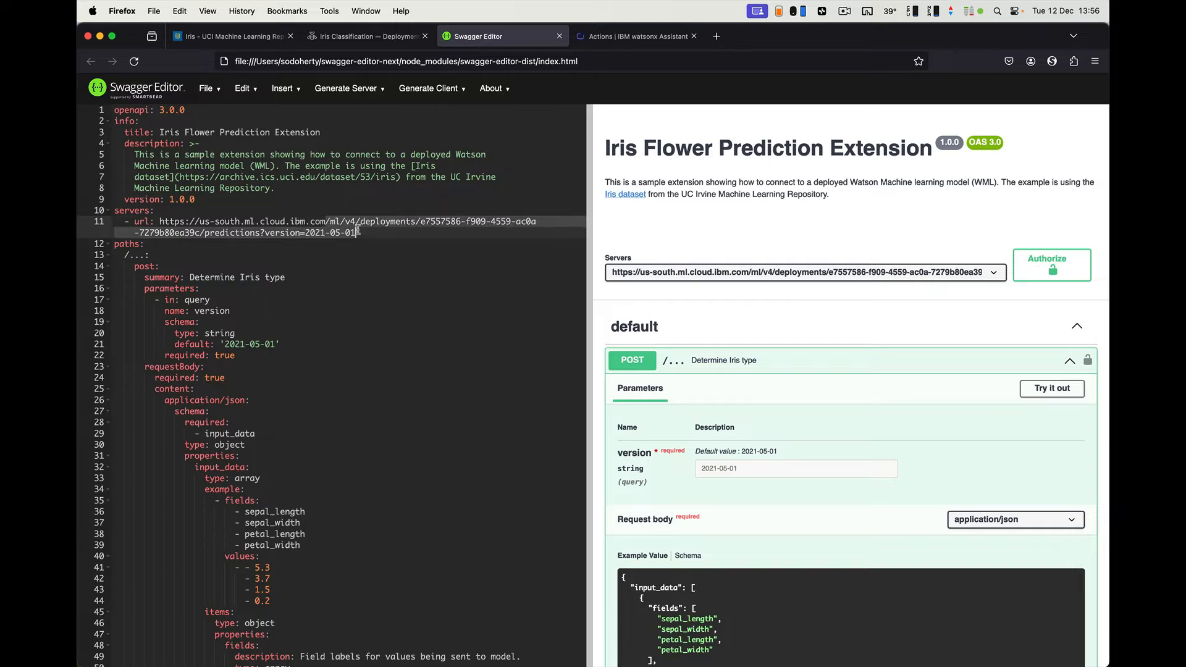
key(BackSpace)
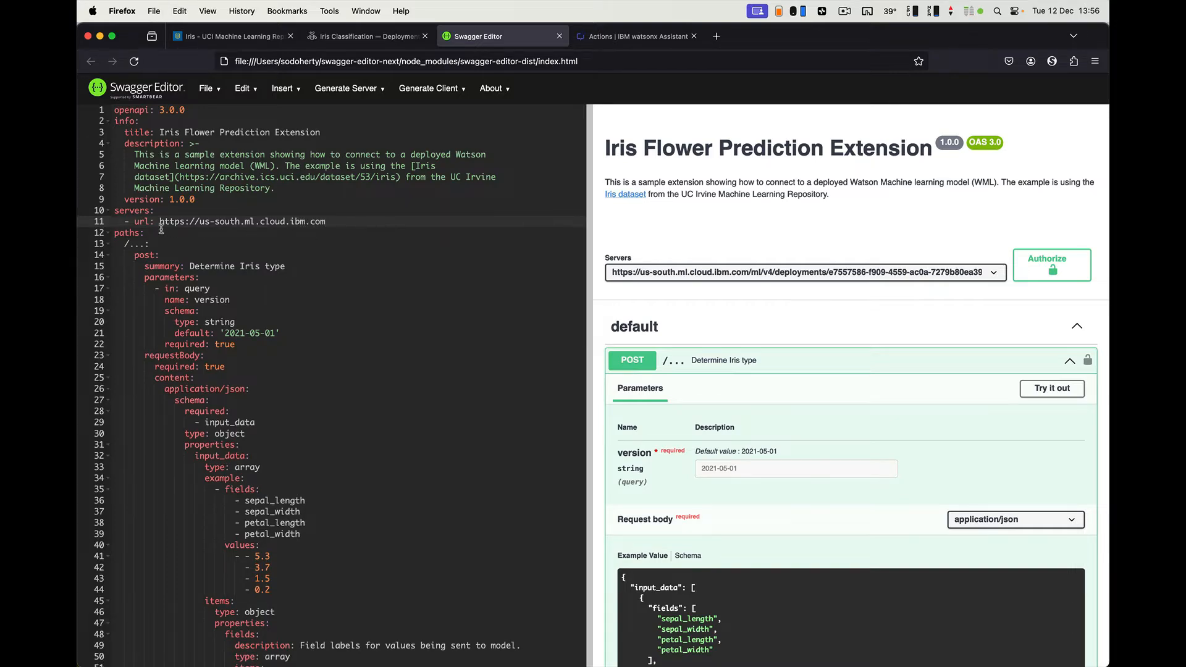
- Replace the placeholder path with /ml/v4/deployments/e7557586-f909-4559-ac0a-7279b80ea39c/predictions from the copied endpoint, leaving out the version query string
click(143, 244)
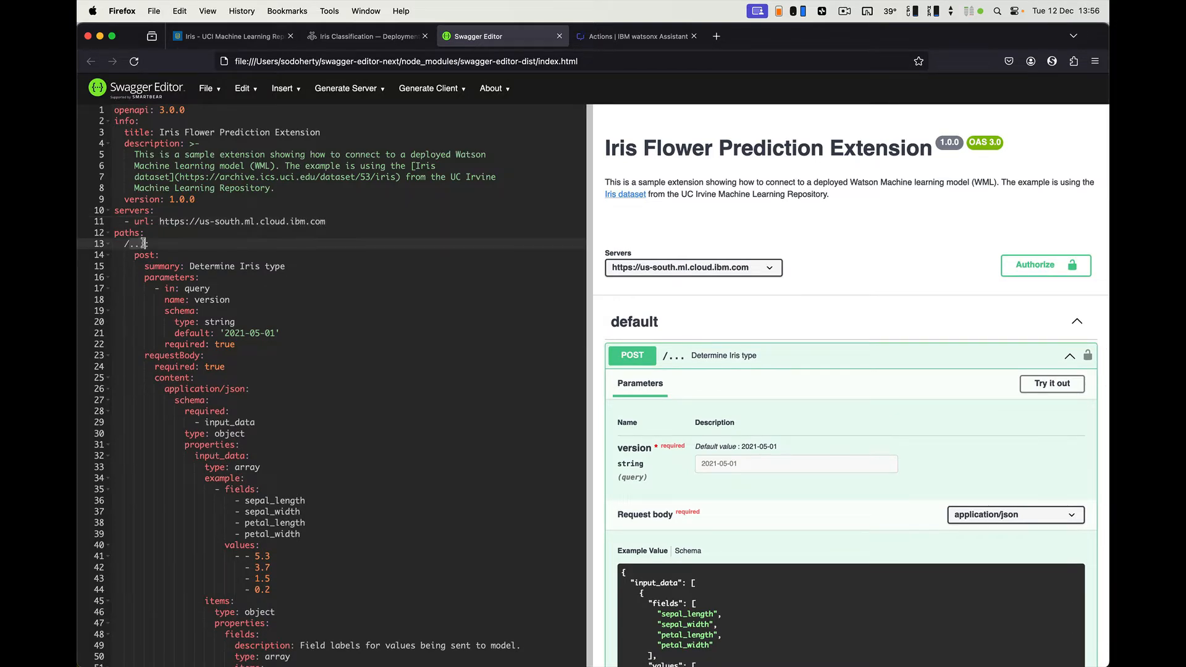
key(super+v)
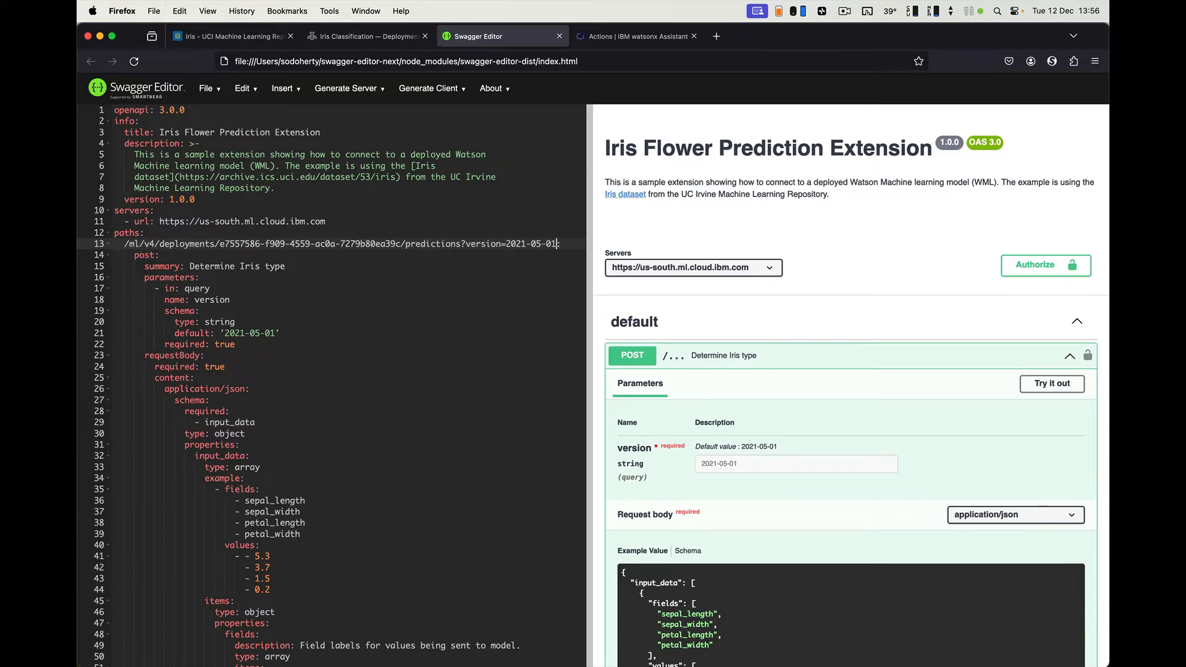
key(Left)
key(Left)
key(Left)
key(Left)
key(Left)
key(Left)
key(Left)
key(Left)
key(Left)
key(Left)
key(Left)
key(Left)
key(Left)
key(Left)
key(Left)
key(Left)
key(Left)
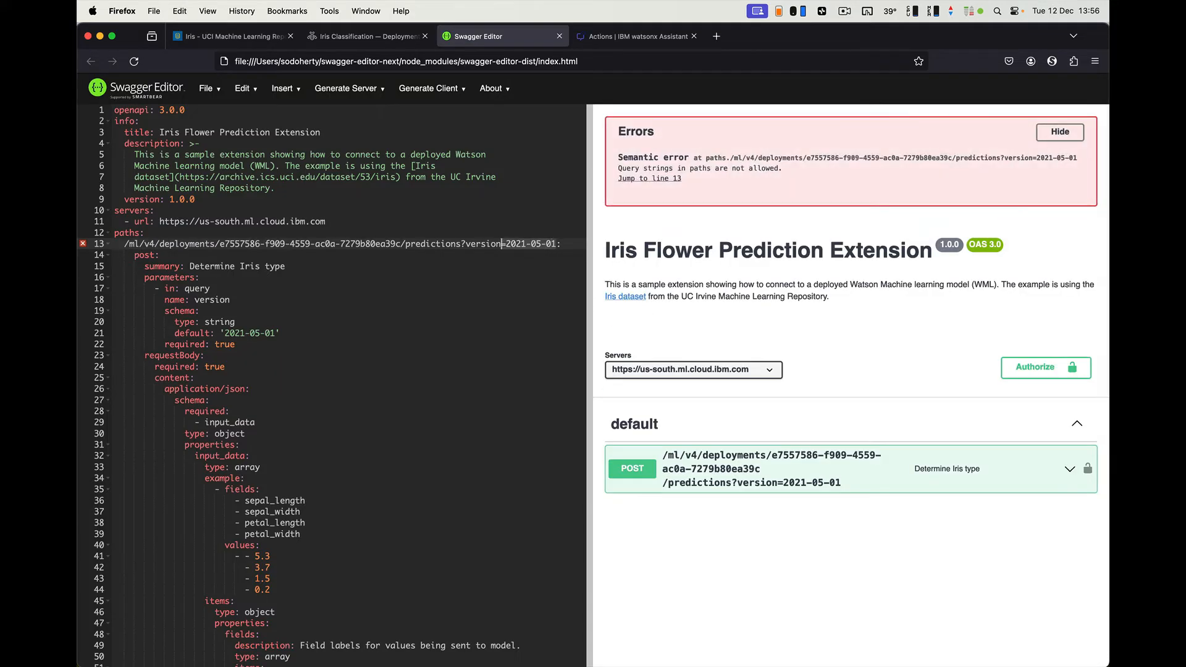
key(Delete)
key(Delete)
key(Delete)
key(Delete)
key(Delete)
key(Delete)
key(Delete)
key(Delete)
key(Delete)
key(Delete)
key(Delete)
key(Delete)
key(Delete)
key(Delete)
key(Delete)
key(Delete)
key(Delete)
key(Delete)
key(Delete)
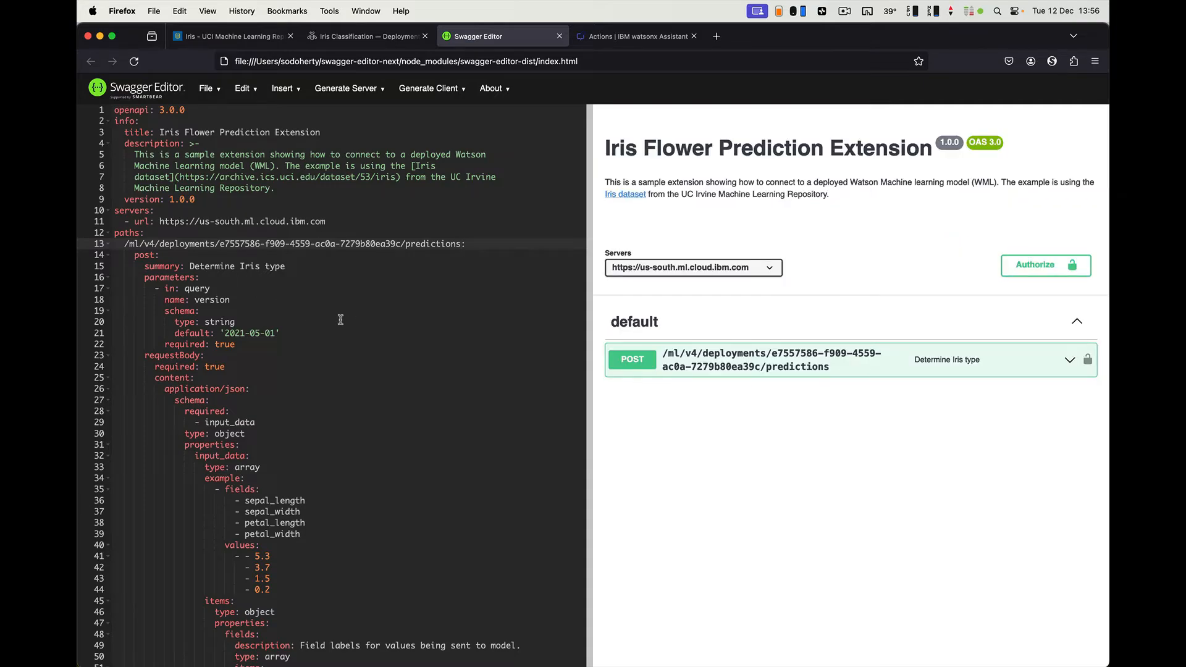
- Review the version query parameter's default, then expand the POST operation and examine its request body fields and values
scroll(296, 318, down, 1)
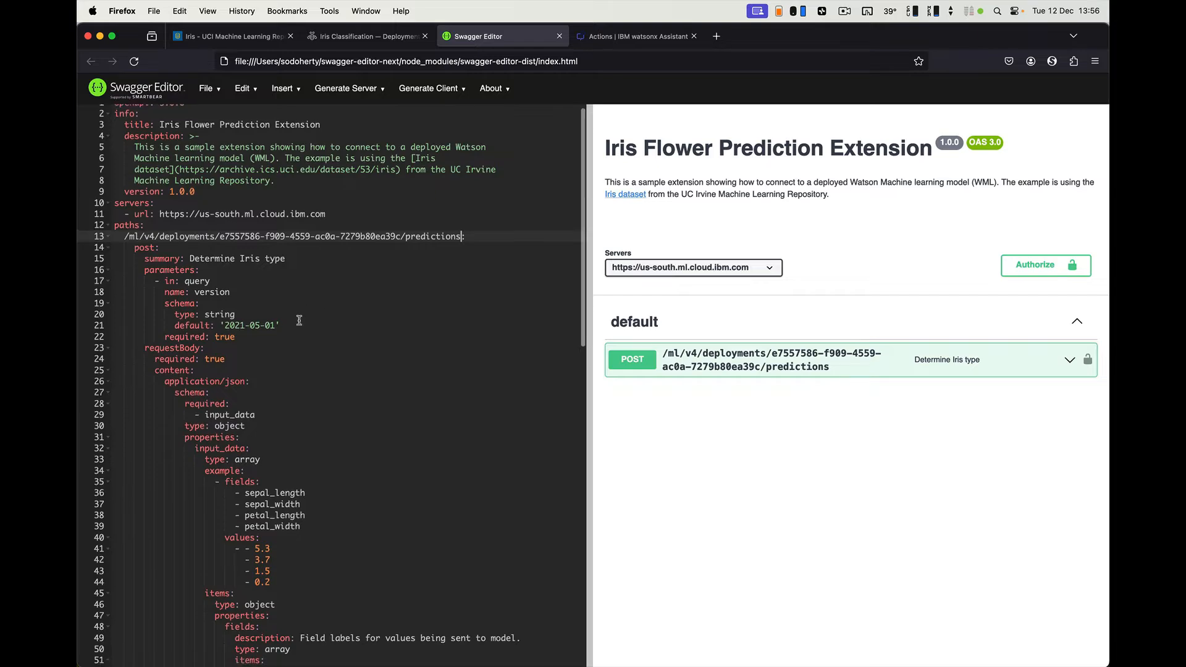
scroll(194, 293, down, 3)
drag(220, 231, 276, 230)
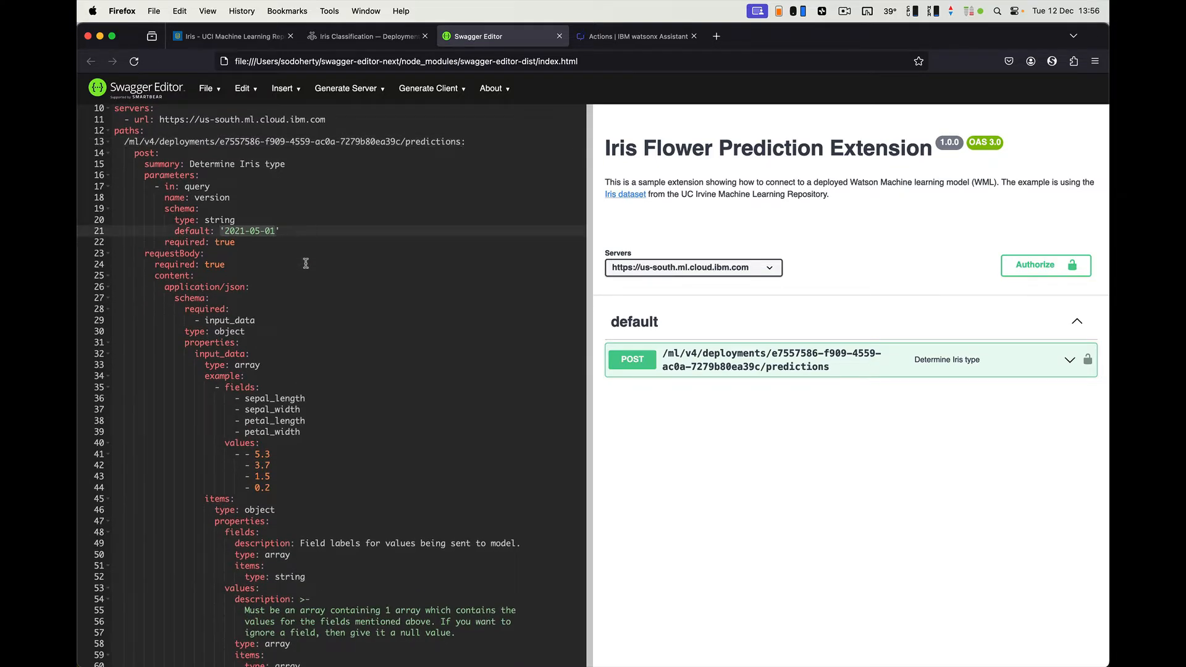
click(262, 263)
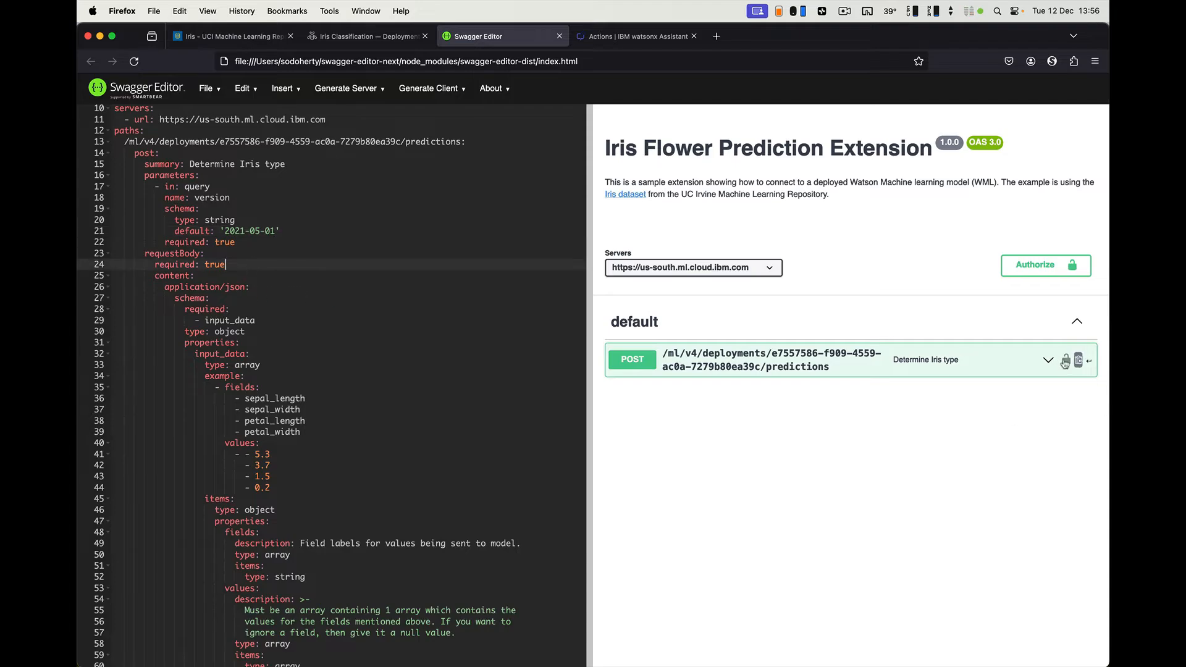
click(1033, 371)
scroll(958, 326, down, 4)
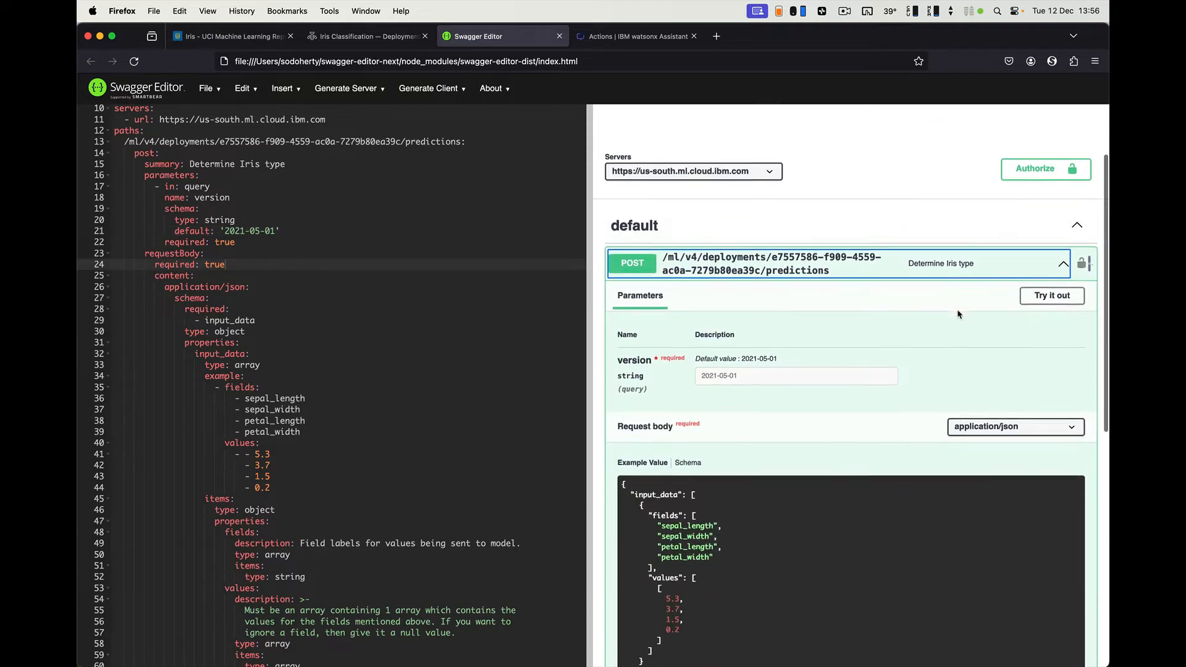
scroll(958, 325, down, 2)
scroll(958, 325, up, 1)
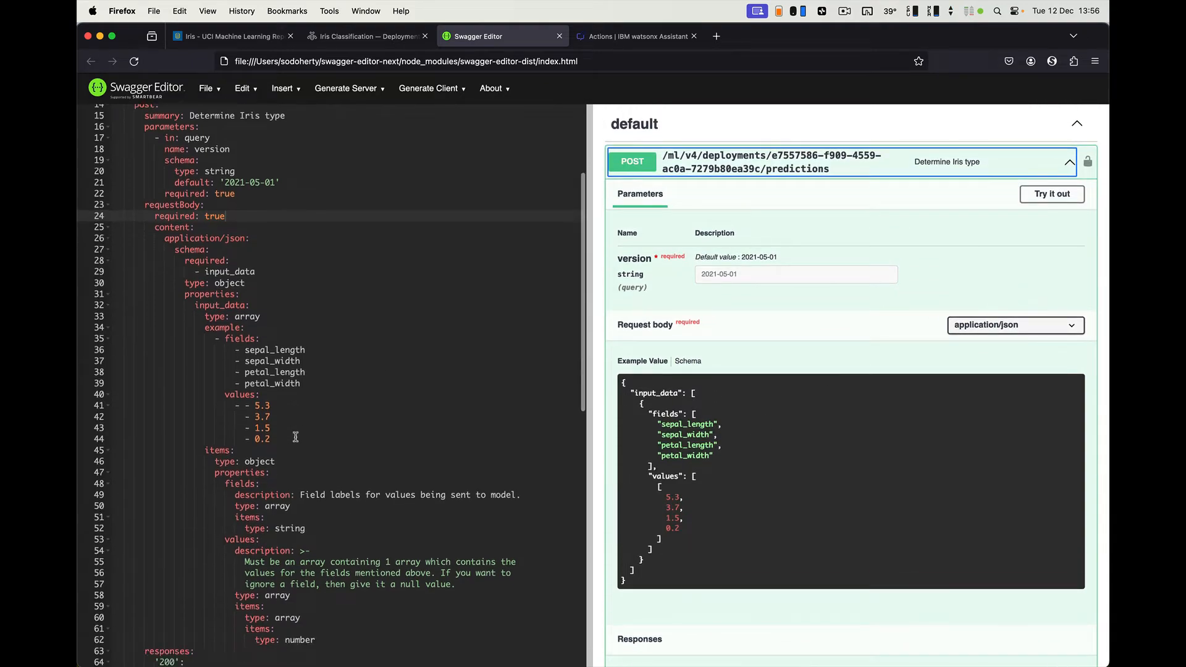
scroll(287, 436, down, 3)
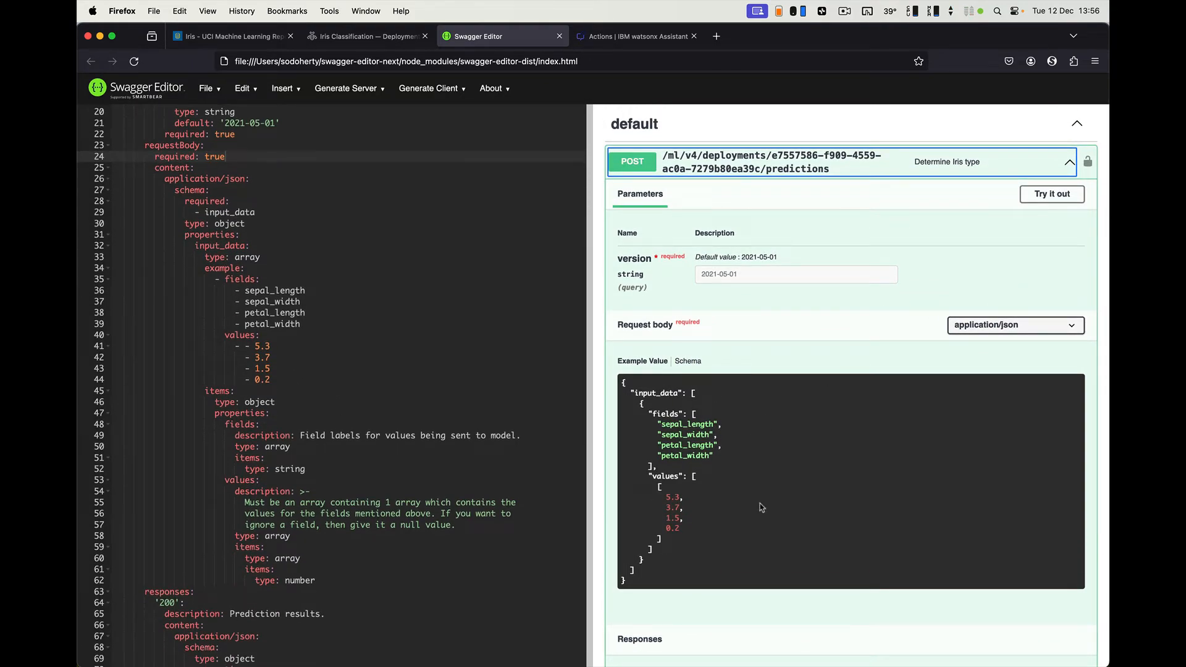
drag(647, 413, 689, 535)
click(661, 468)
click(691, 537)
scroll(690, 538, down, 1)
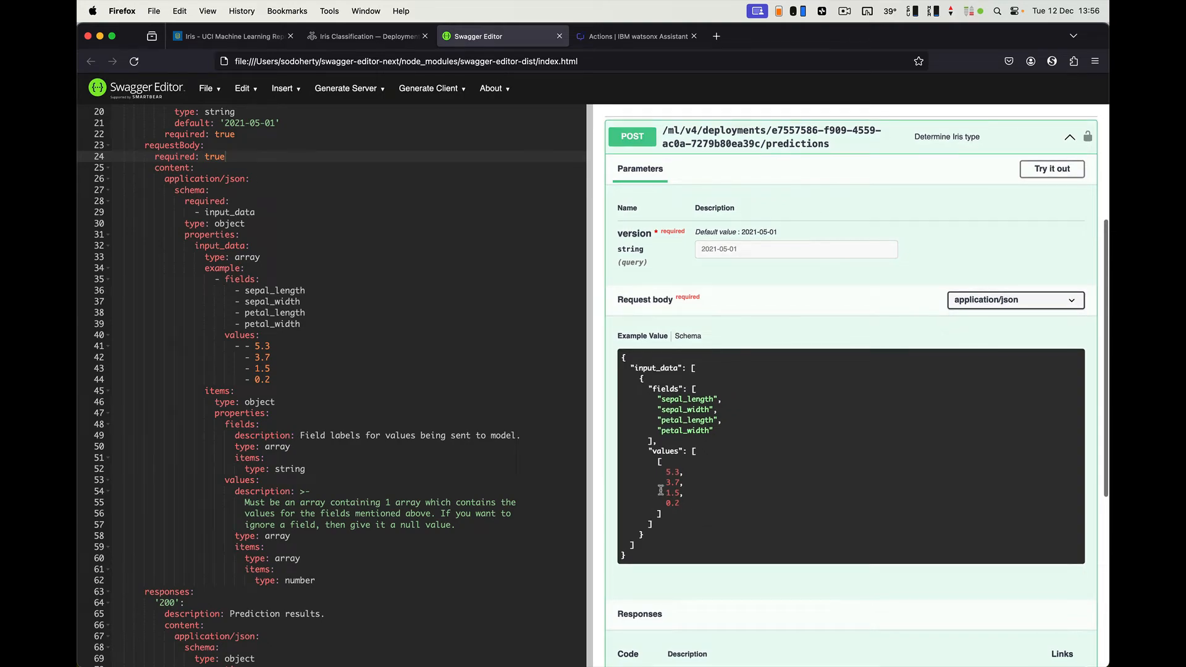
scroll(493, 439, down, 3)
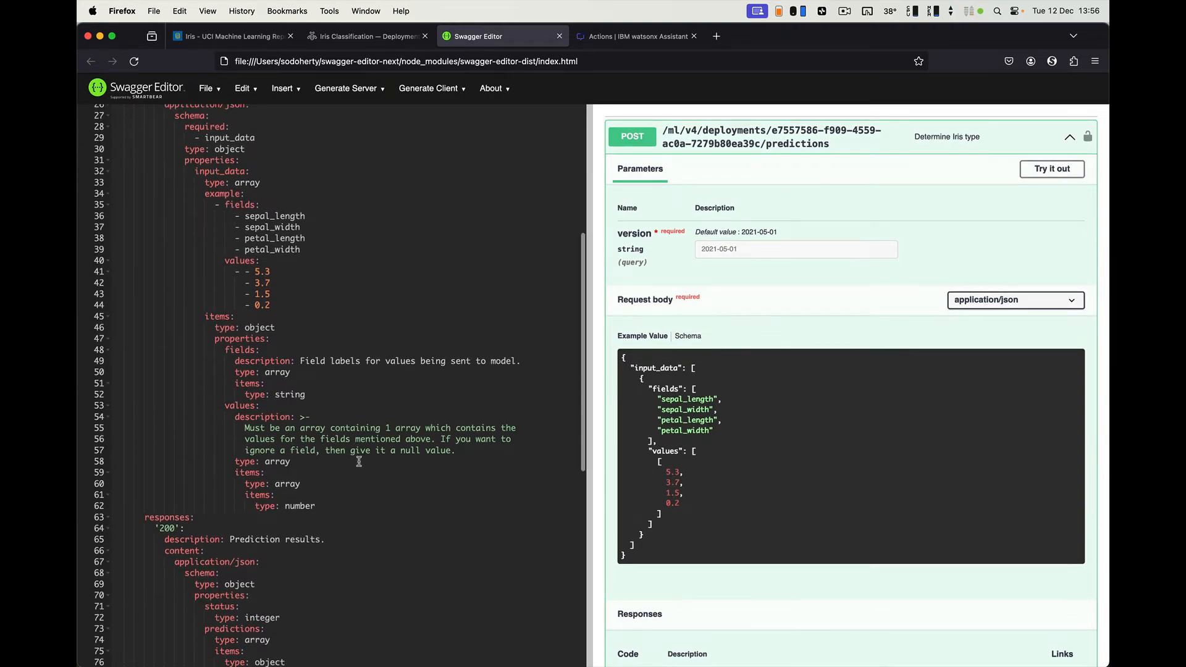
- Examine the 200 response example of the POST operation, including its prediction fields, class label and probability values
scroll(777, 568, down, 10)
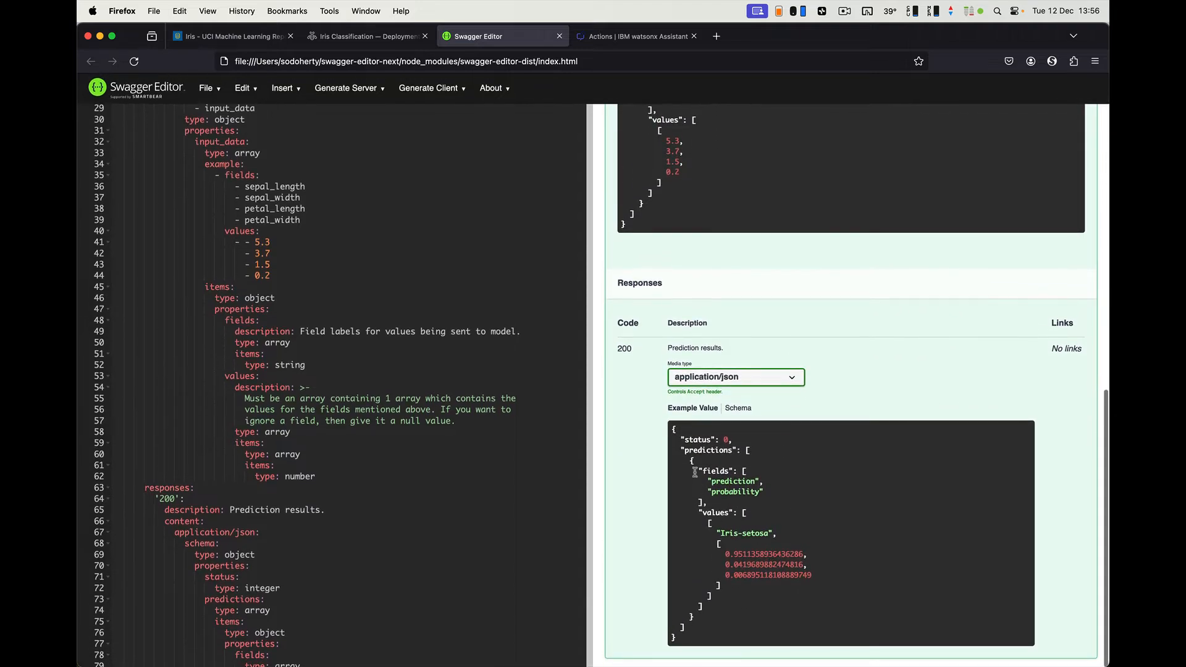
drag(680, 449, 754, 505)
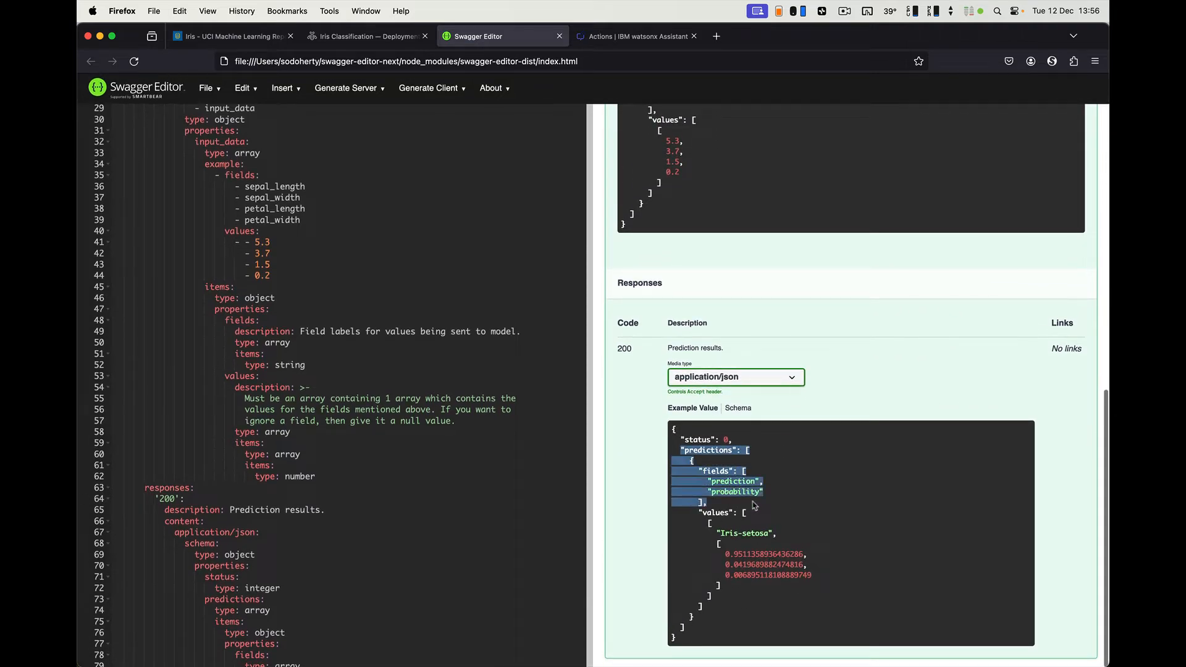
click(716, 483)
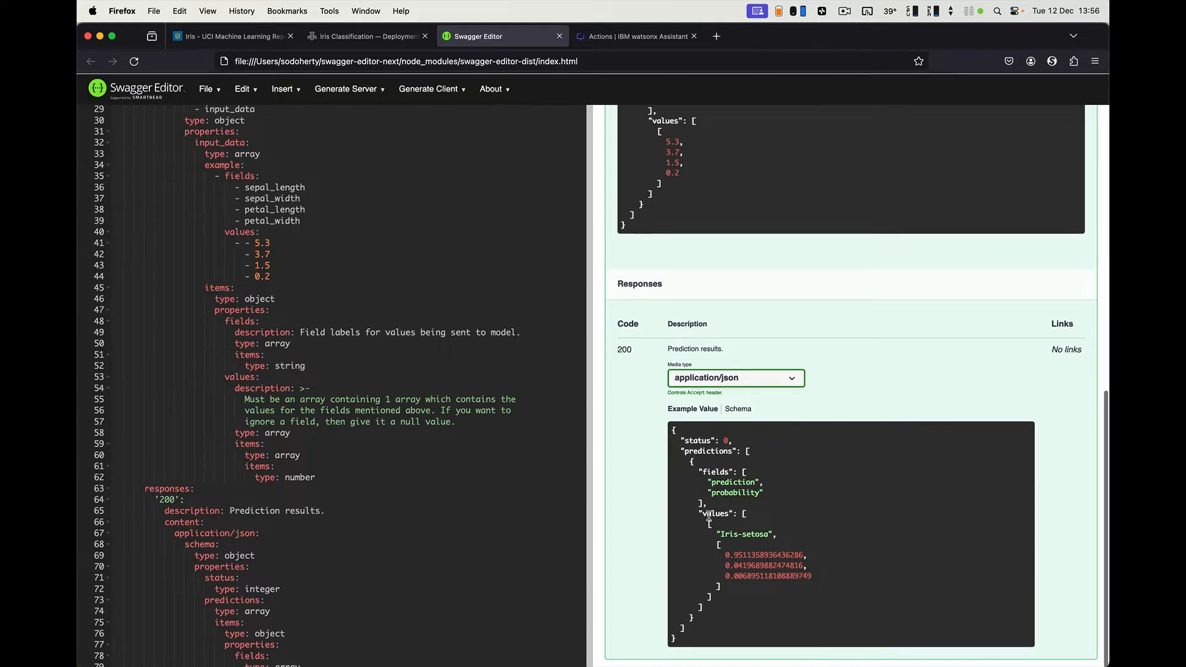
drag(702, 512, 759, 604)
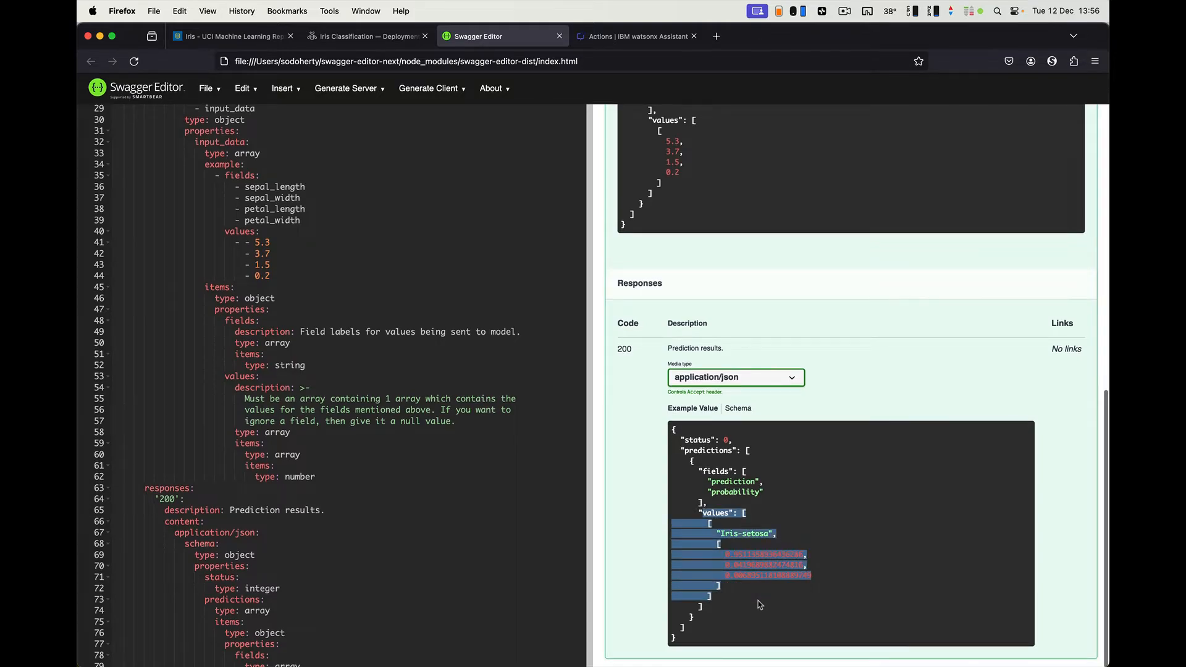
click(747, 607)
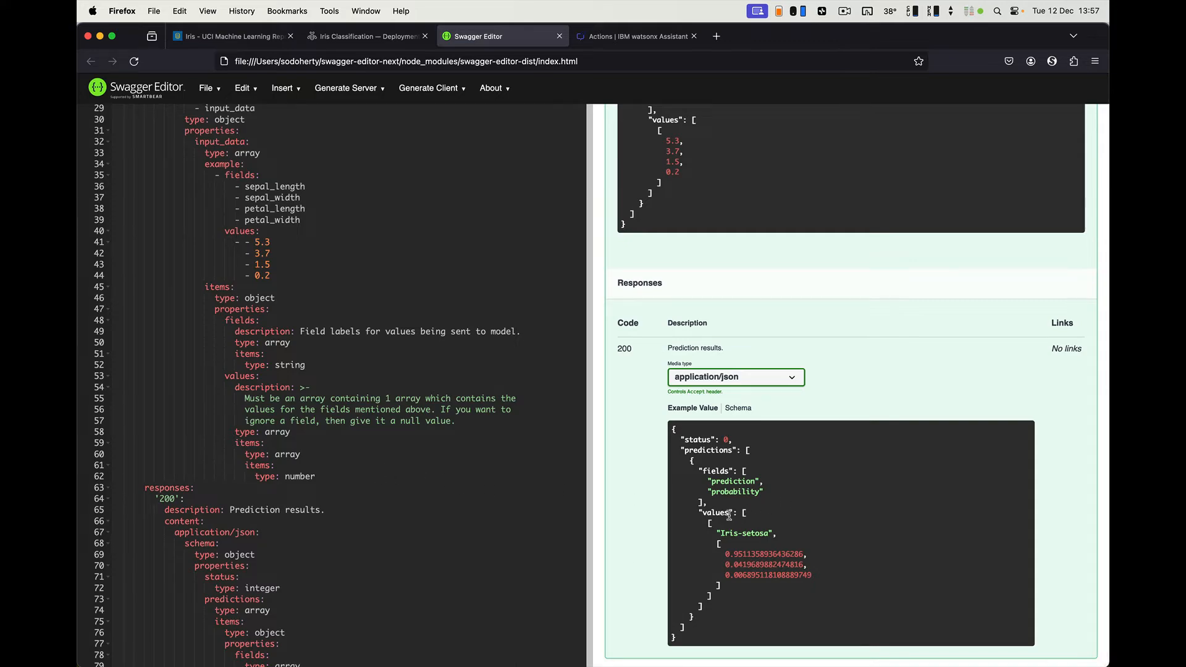
drag(713, 530, 733, 591)
click(746, 557)
scroll(550, 449, down, 12)
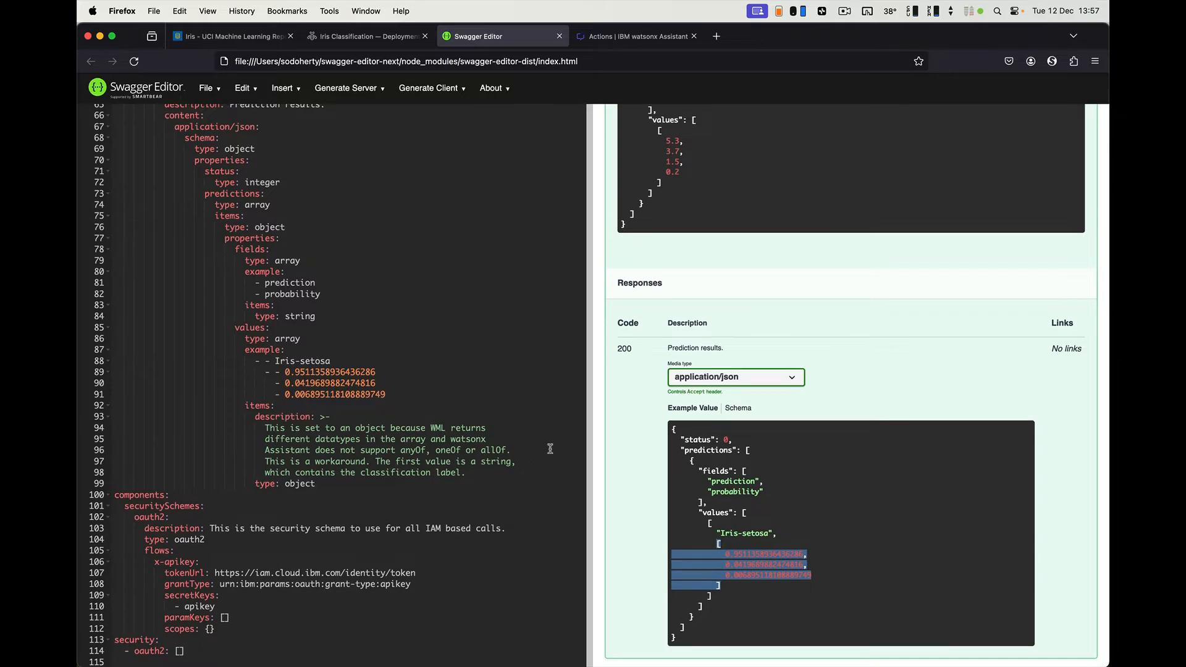
- Examine the workaround description and object type of the response values' items, and the OAuth2 security definitions ending the spec
drag(400, 449, 511, 452)
scroll(507, 454, up, 1)
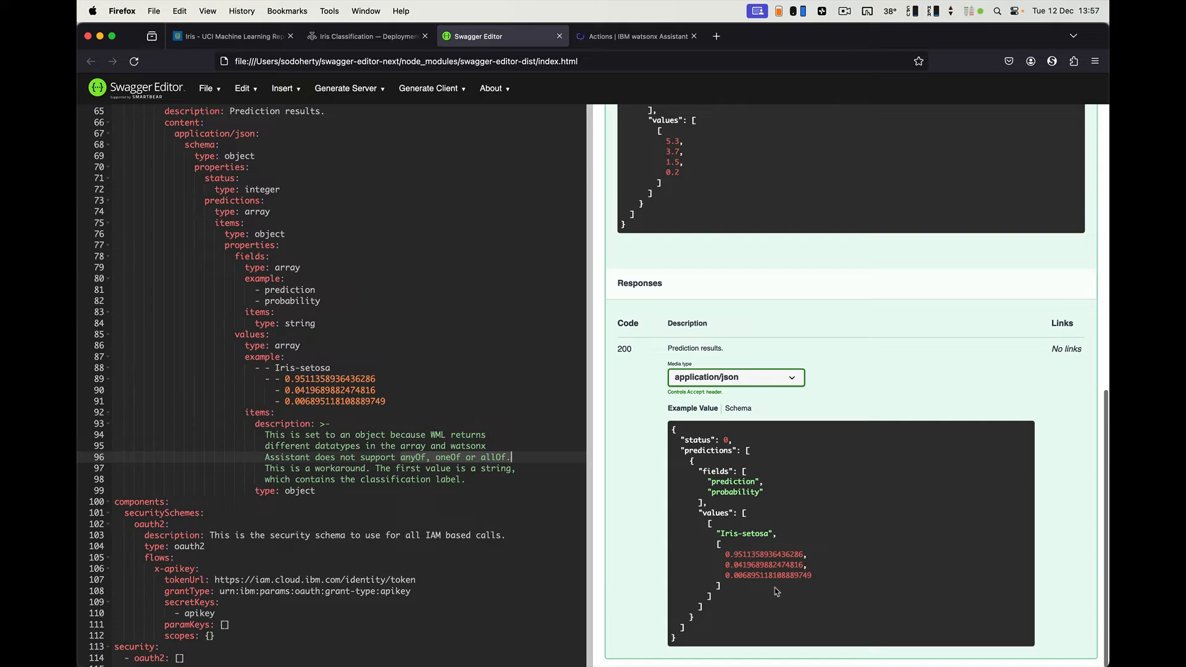
scroll(423, 491, down, 1)
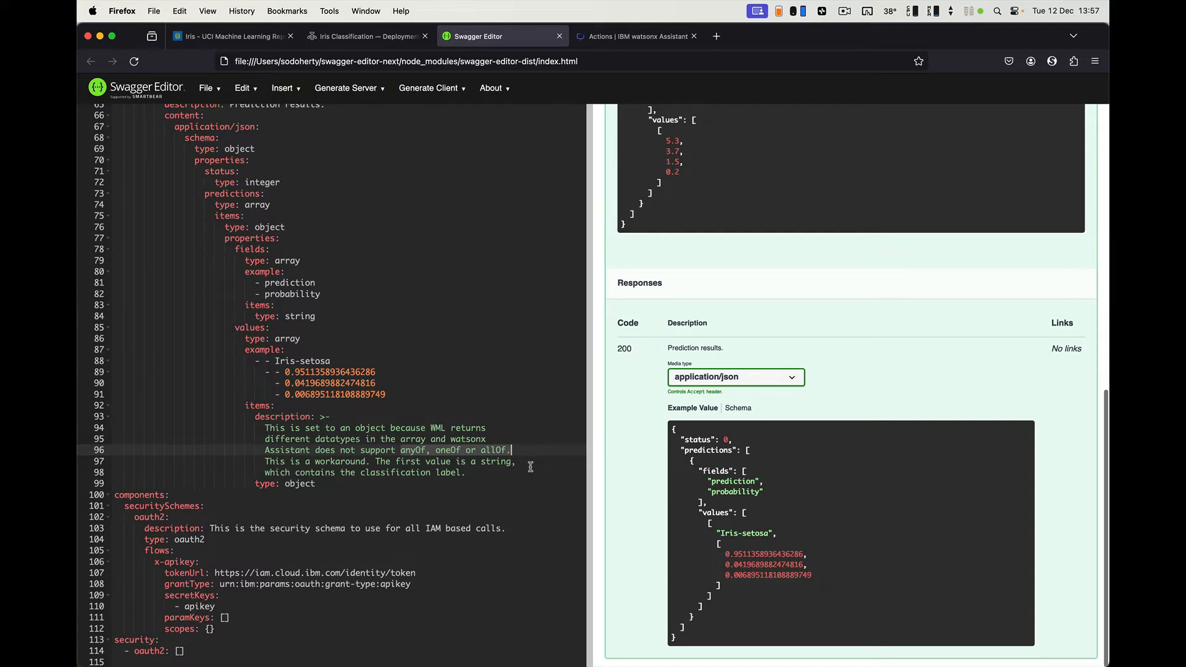
click(298, 484)
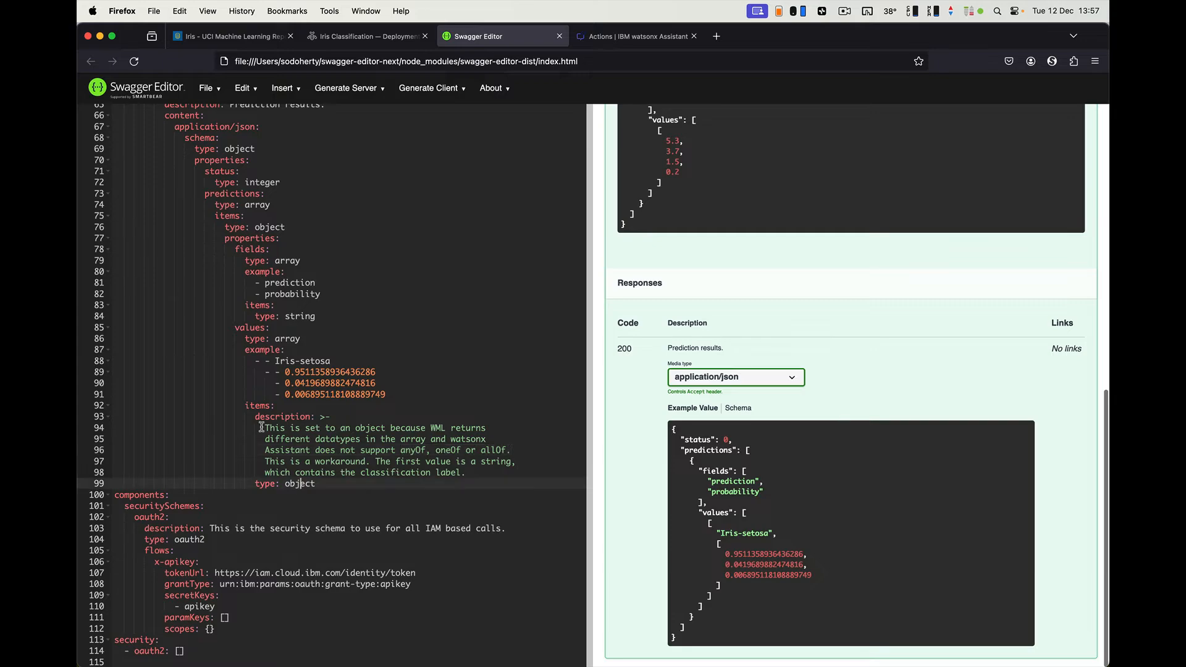
triple_click(302, 485)
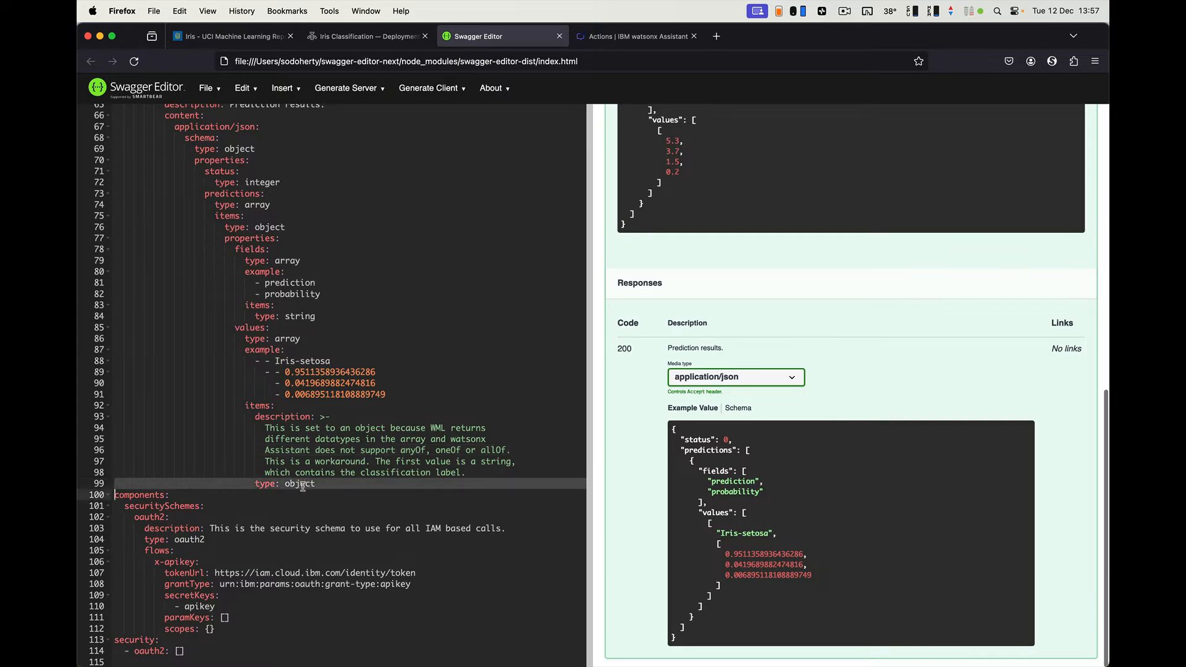
double_click(302, 485)
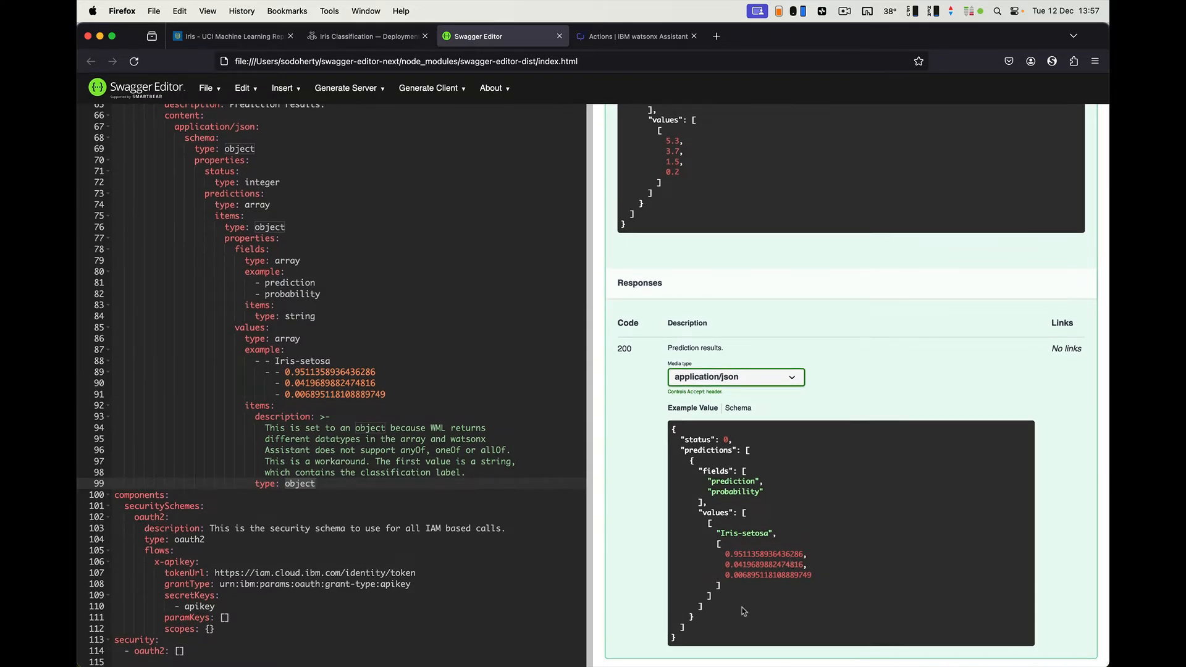
click(352, 503)
click(341, 489)
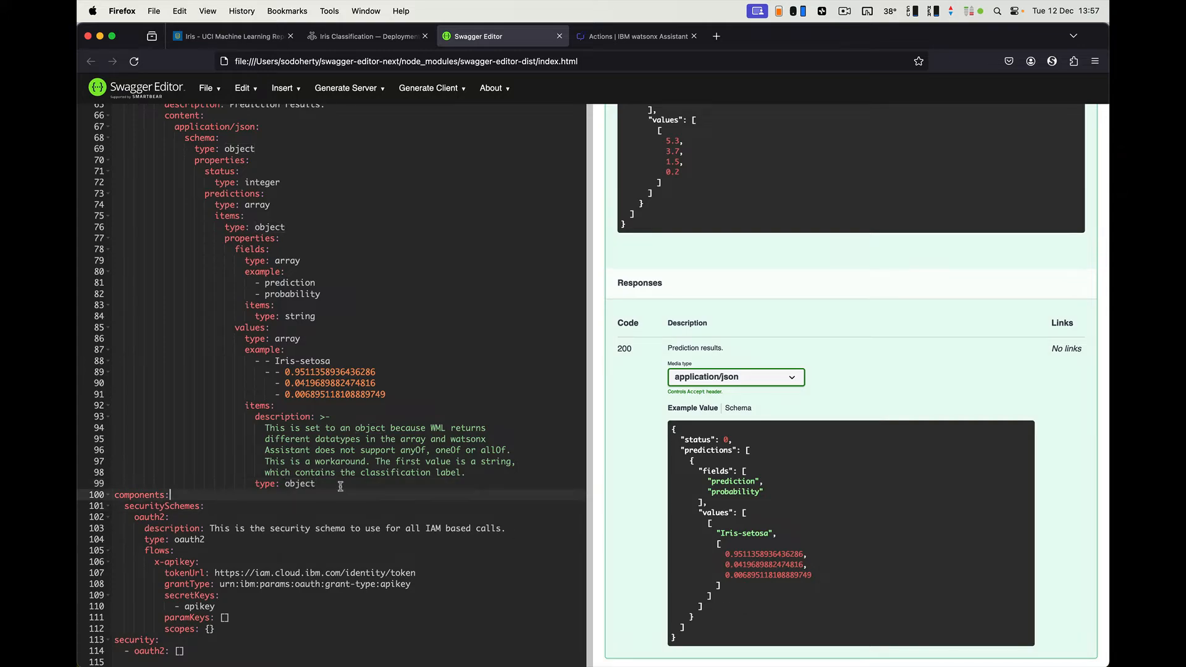
drag(337, 486, 152, 436)
click(233, 418)
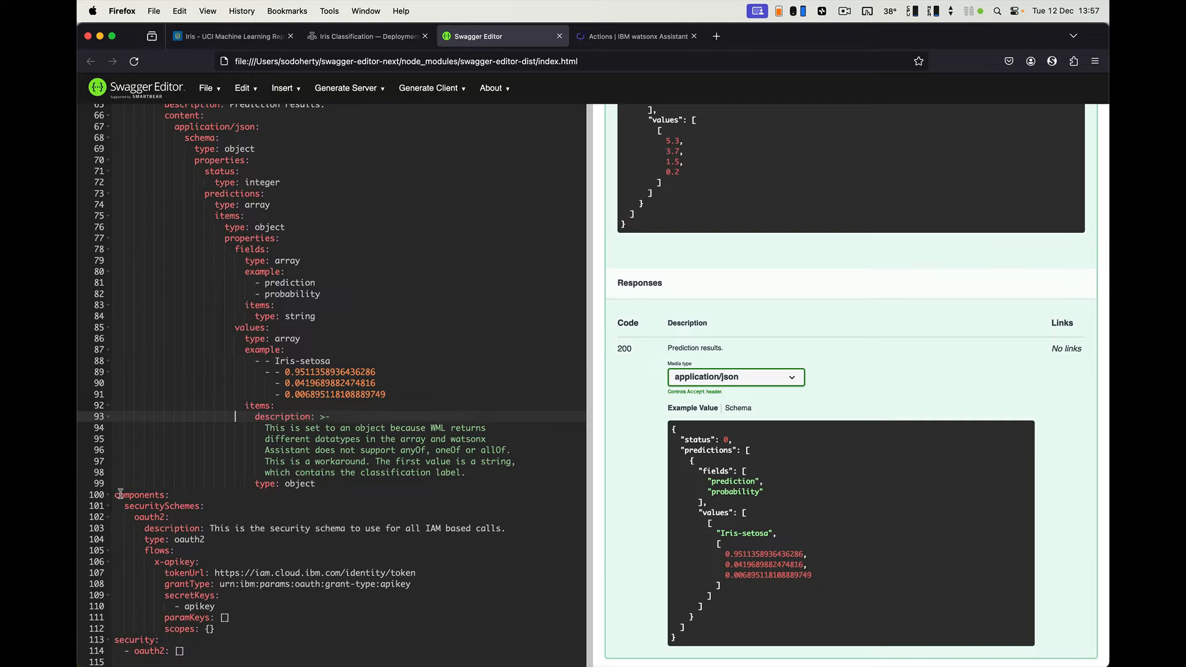
drag(116, 495, 247, 652)
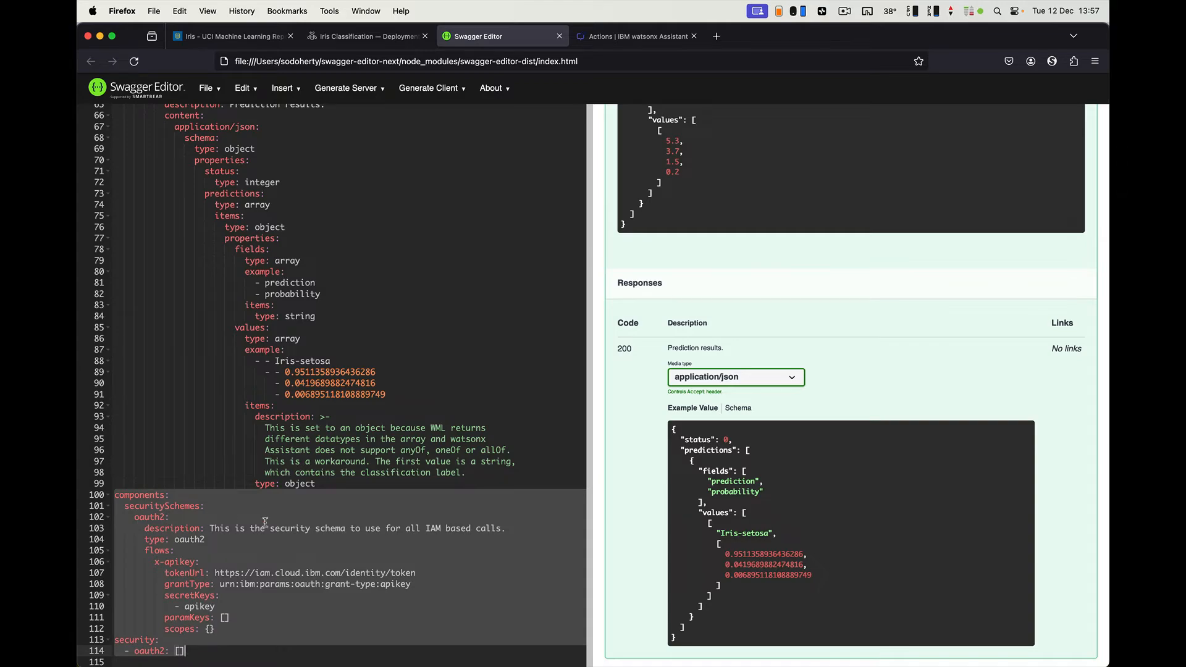
- Convert the adapted OpenAPI spec to JSON and save it as a file
scroll(340, 586, up, 6)
scroll(348, 584, up, 6)
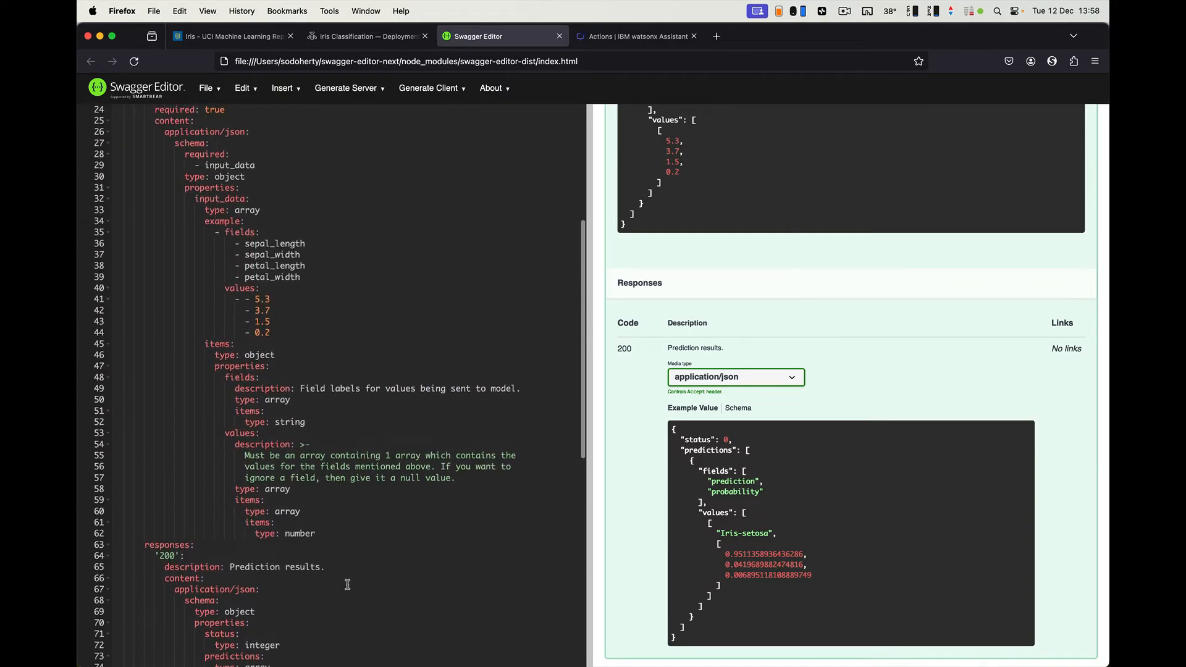
click(384, 362)
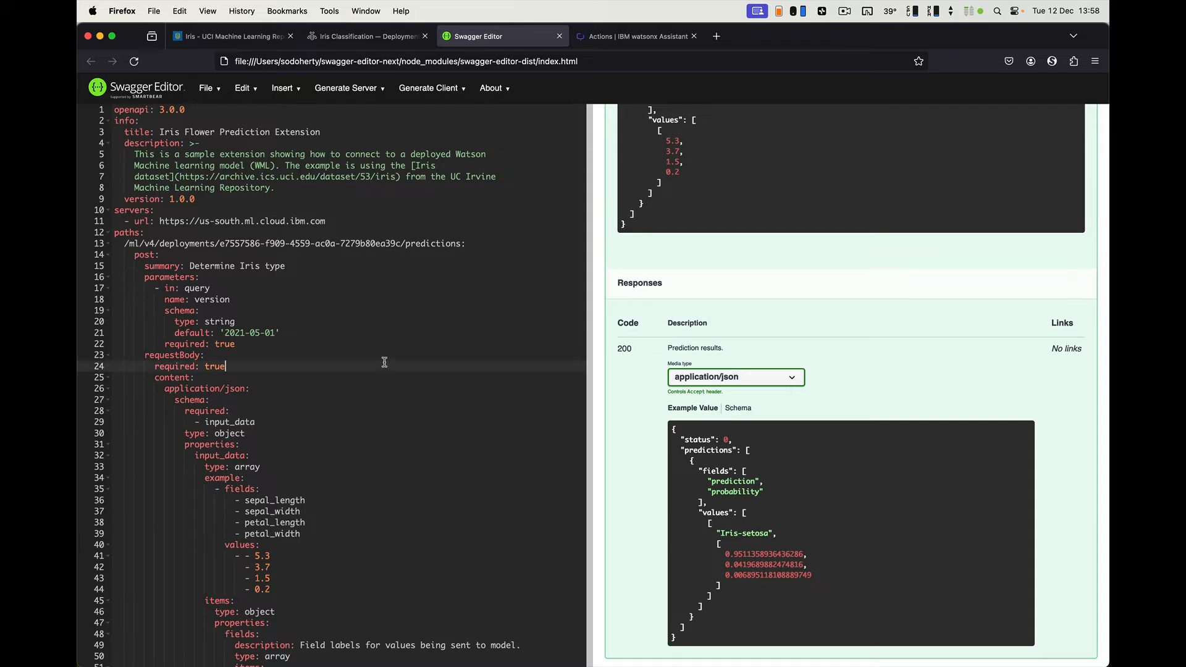
click(216, 93)
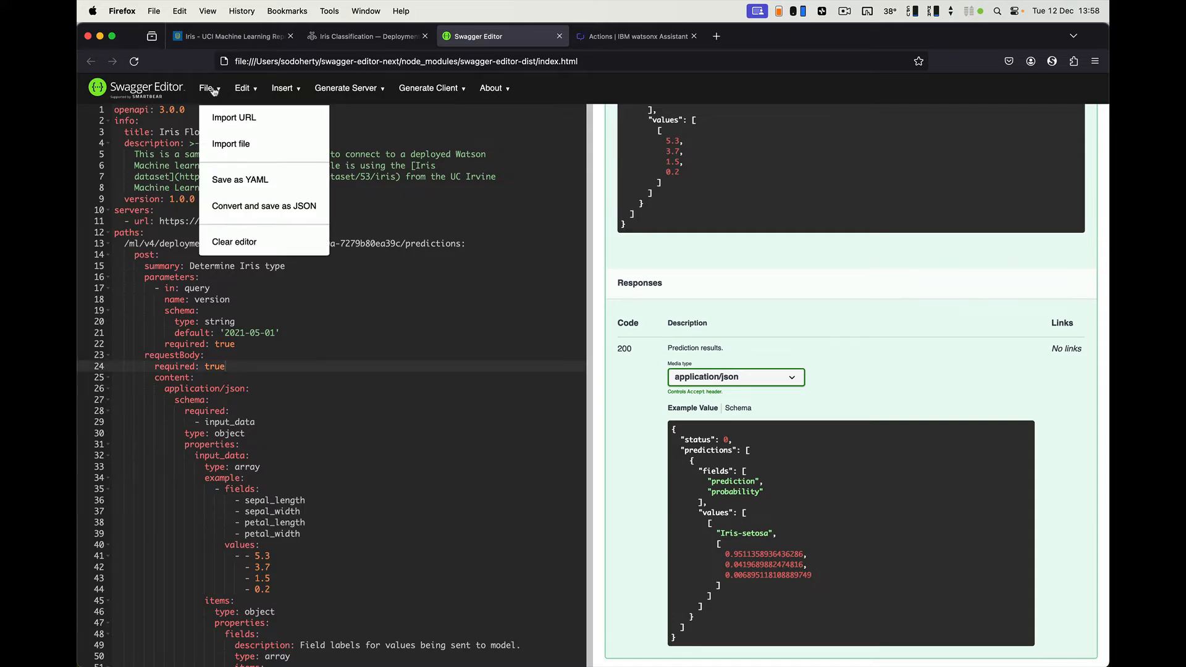
click(128, 135)
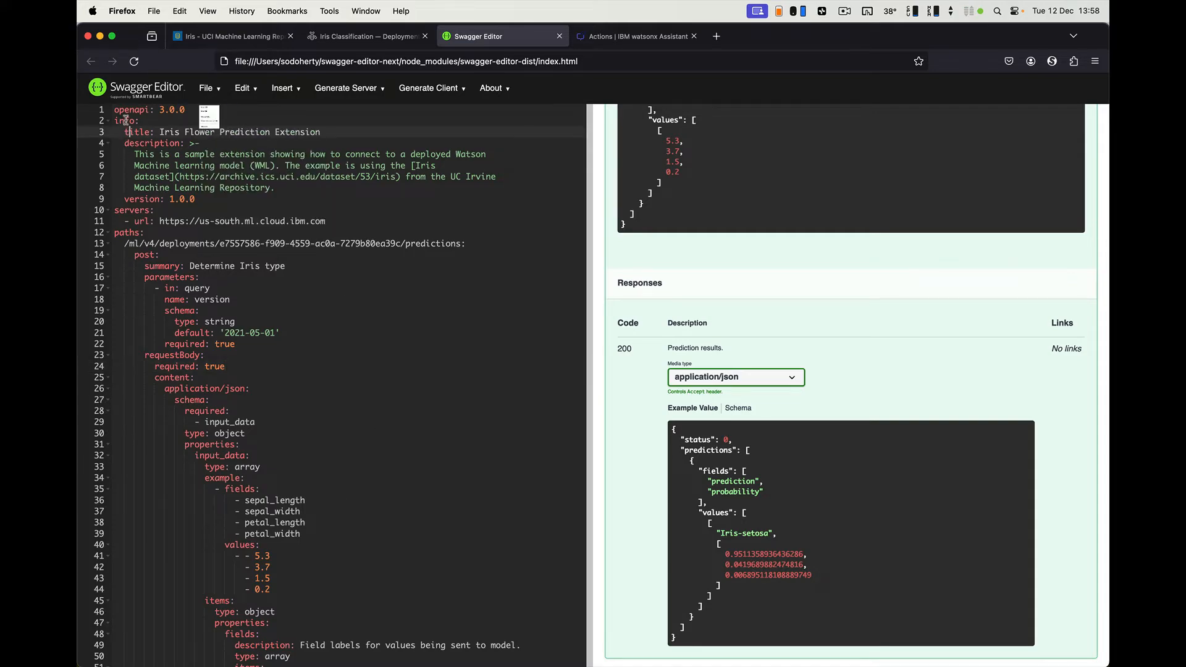
click(209, 93)
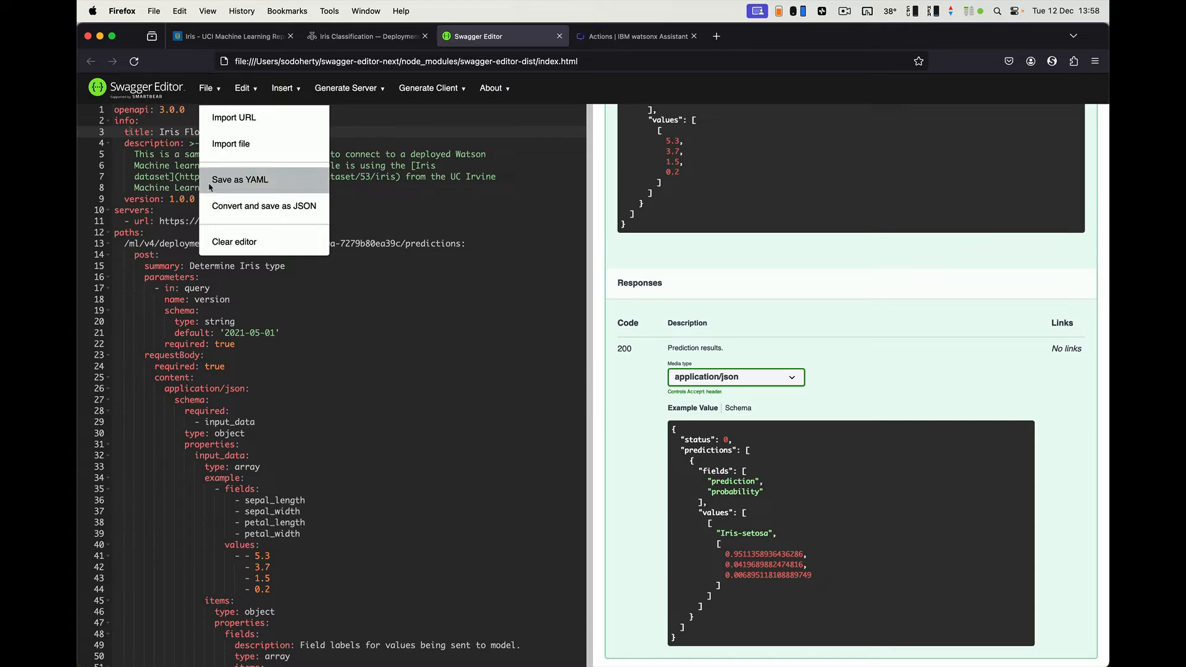
click(262, 210)
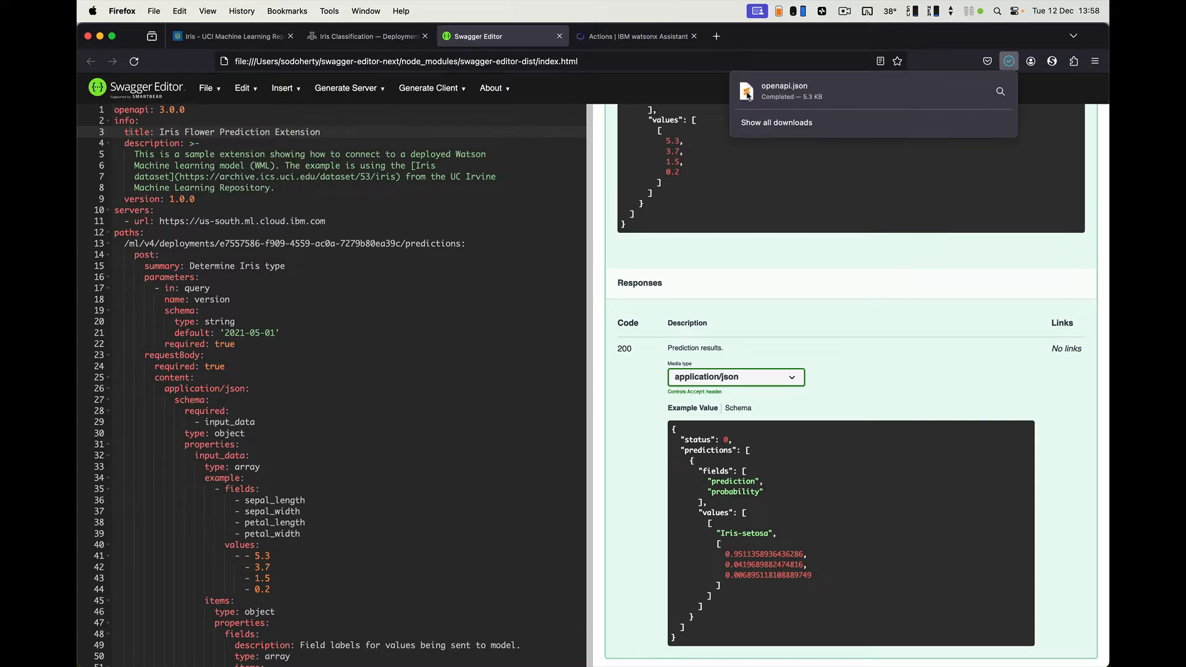
click(442, 229)
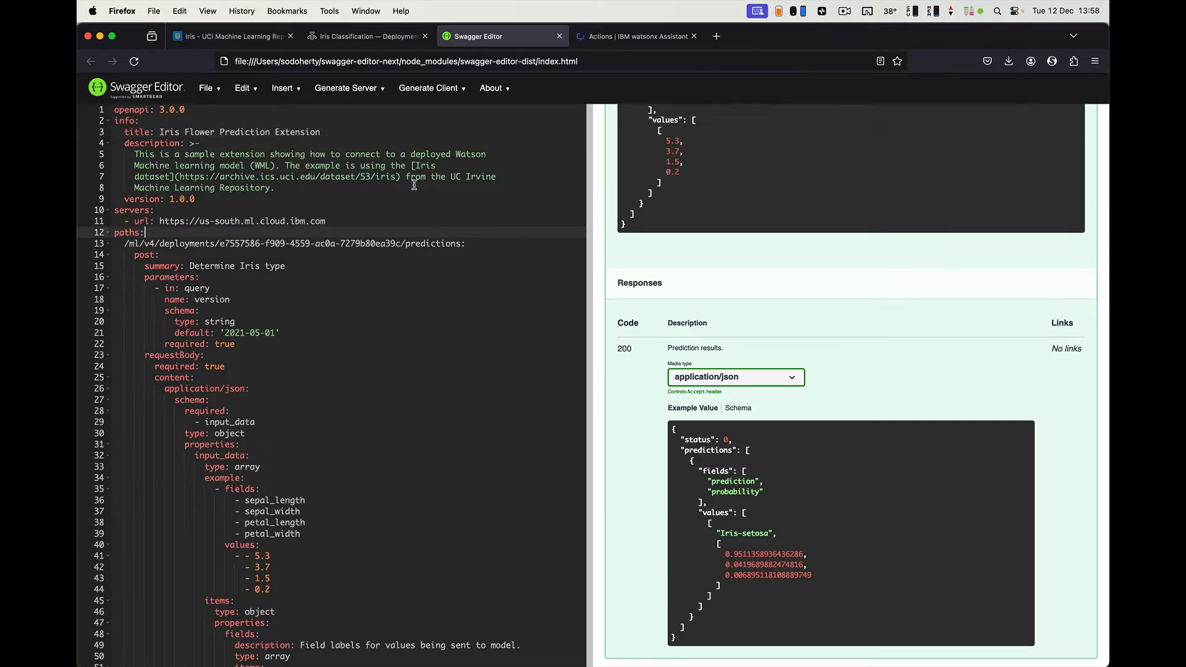
- Switch to IBM watsonx Assistant and close the Iris classification action to return to the actions list
click(616, 36)
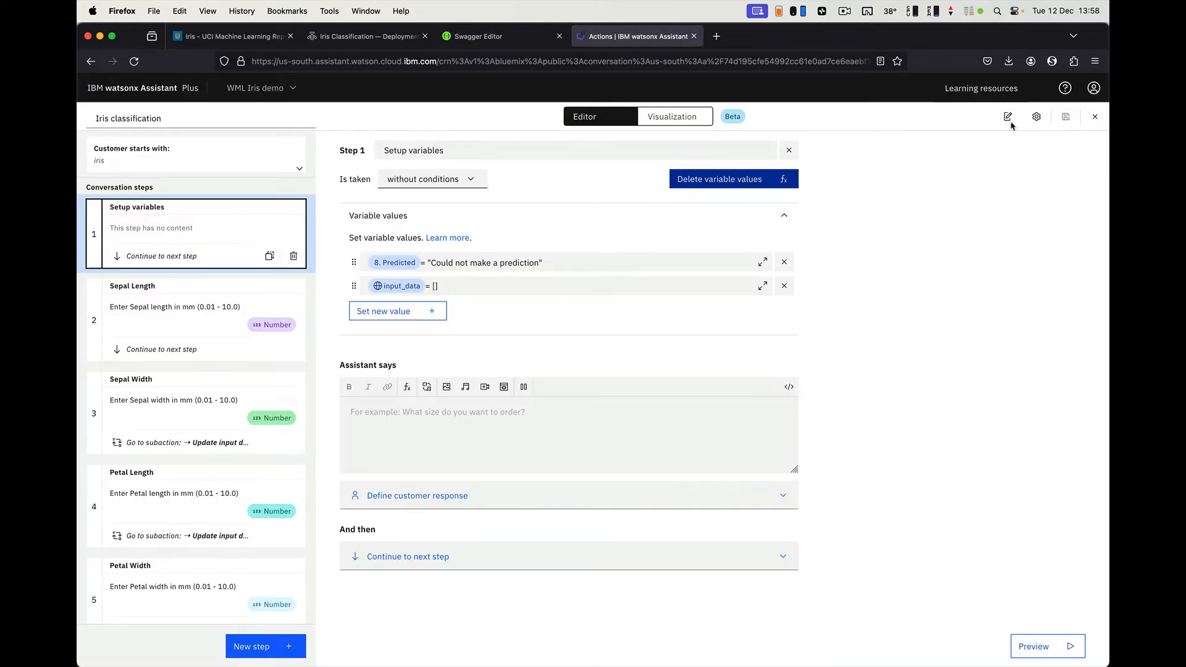
click(1094, 116)
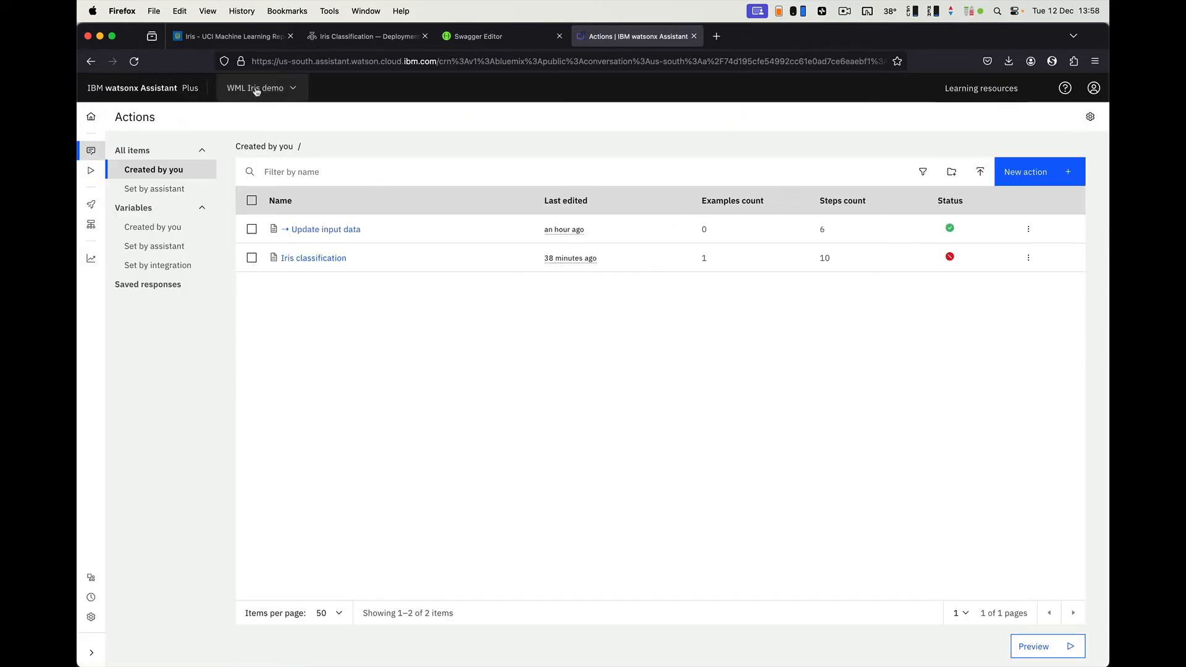
- Start building a custom extension from the assistant's integrations and name it "Iris classification"
click(93, 580)
scroll(259, 559, down, 6)
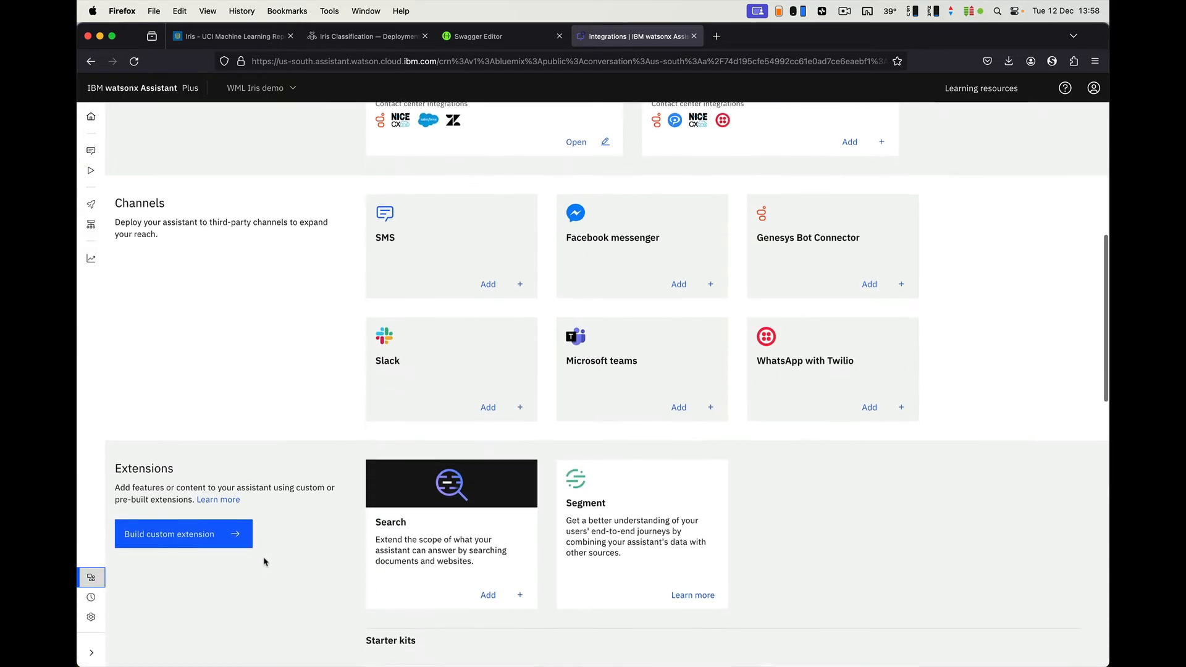
scroll(233, 561, down, 2)
click(159, 479)
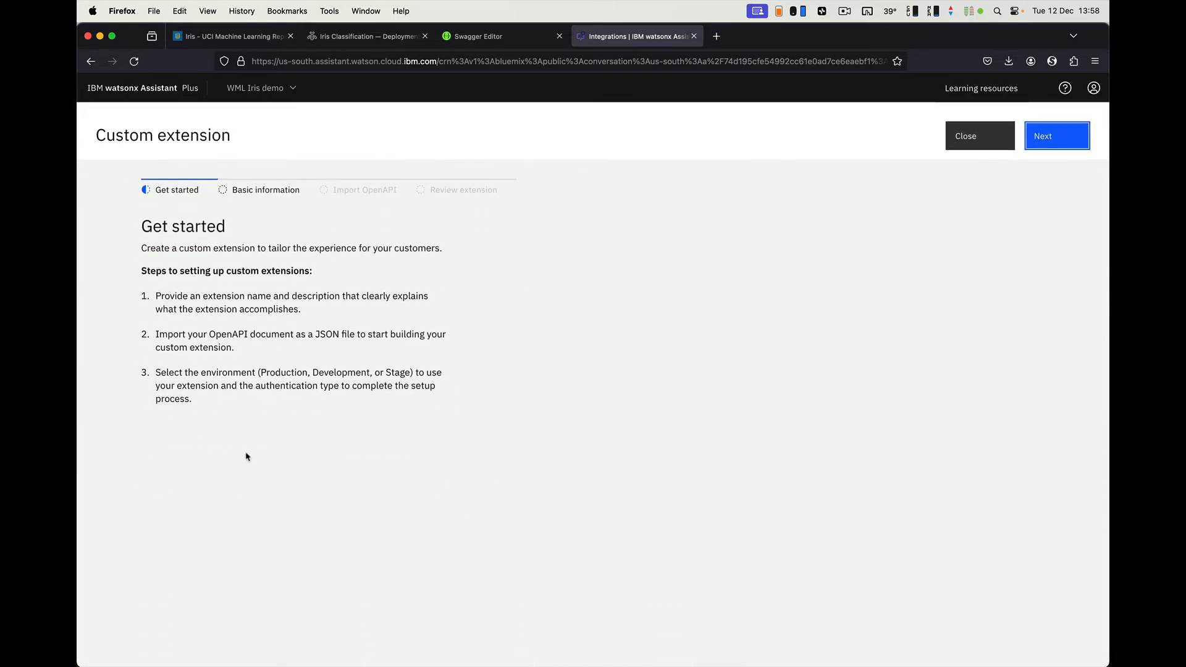
click(1078, 133)
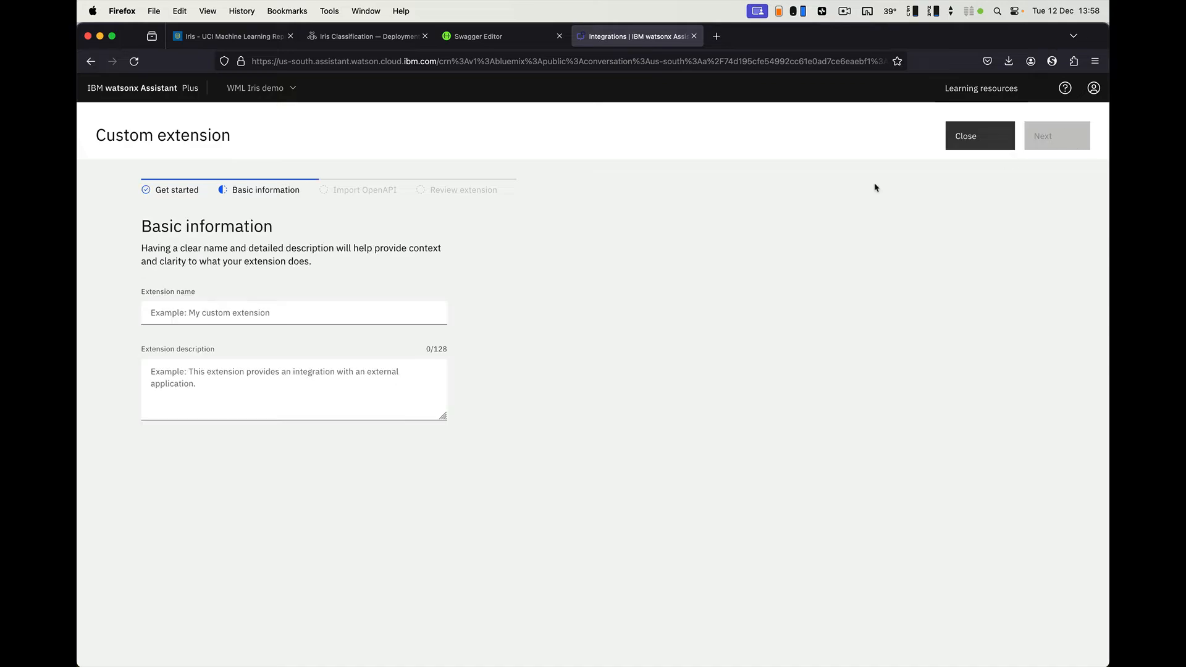
click(203, 320)
text(Iris classification)
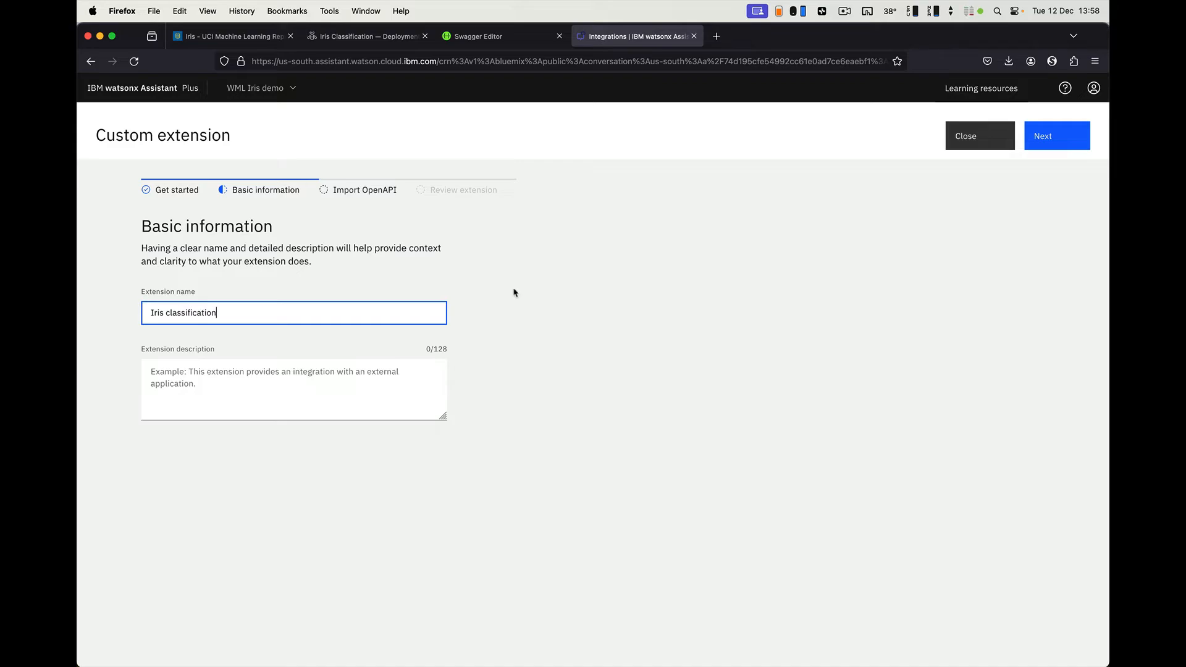
click(1053, 146)
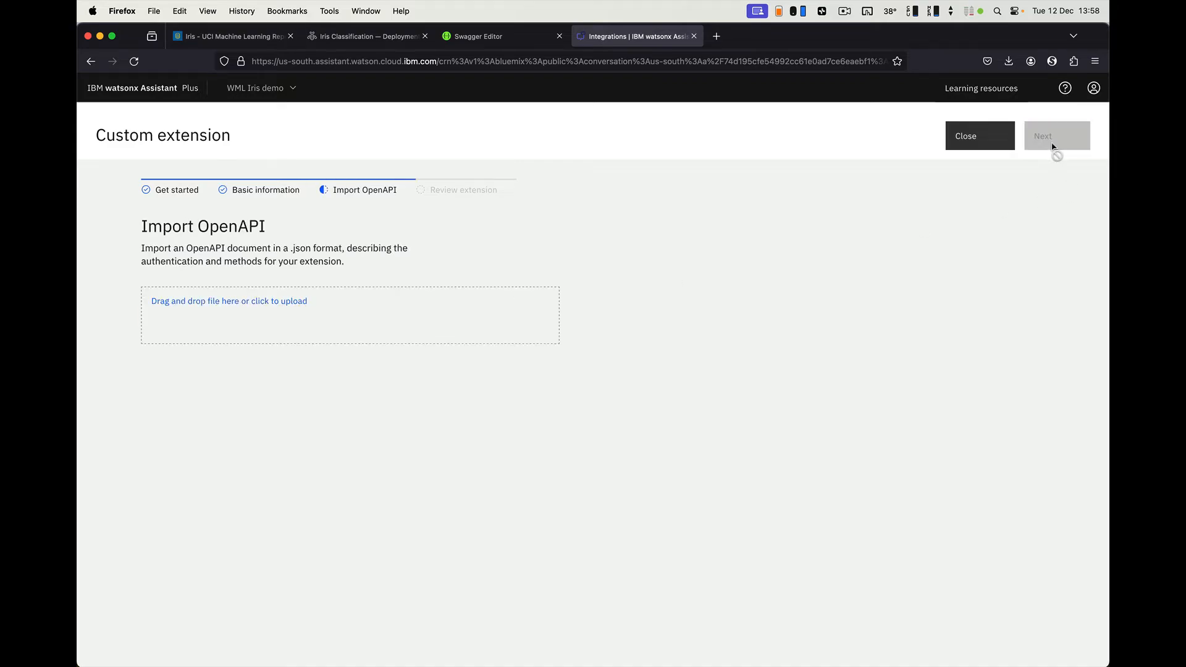
- Import openapi.json from Downloads as the extension's OpenAPI document, review its contents and finish creating the extension
click(273, 305)
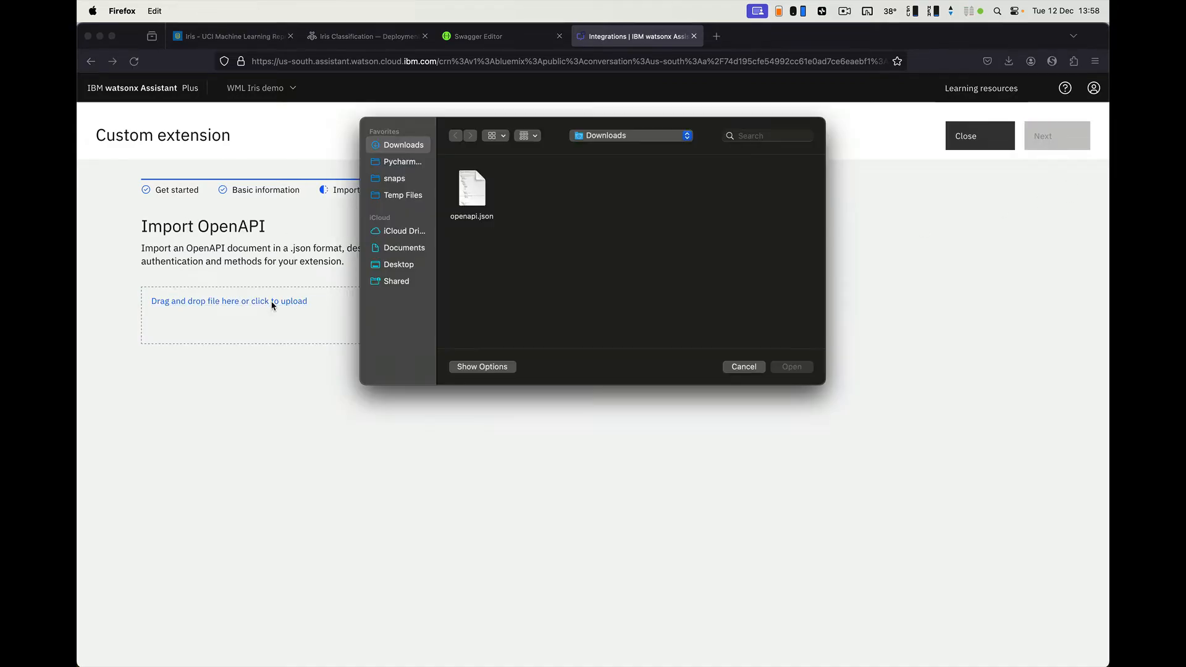
click(474, 197)
click(793, 367)
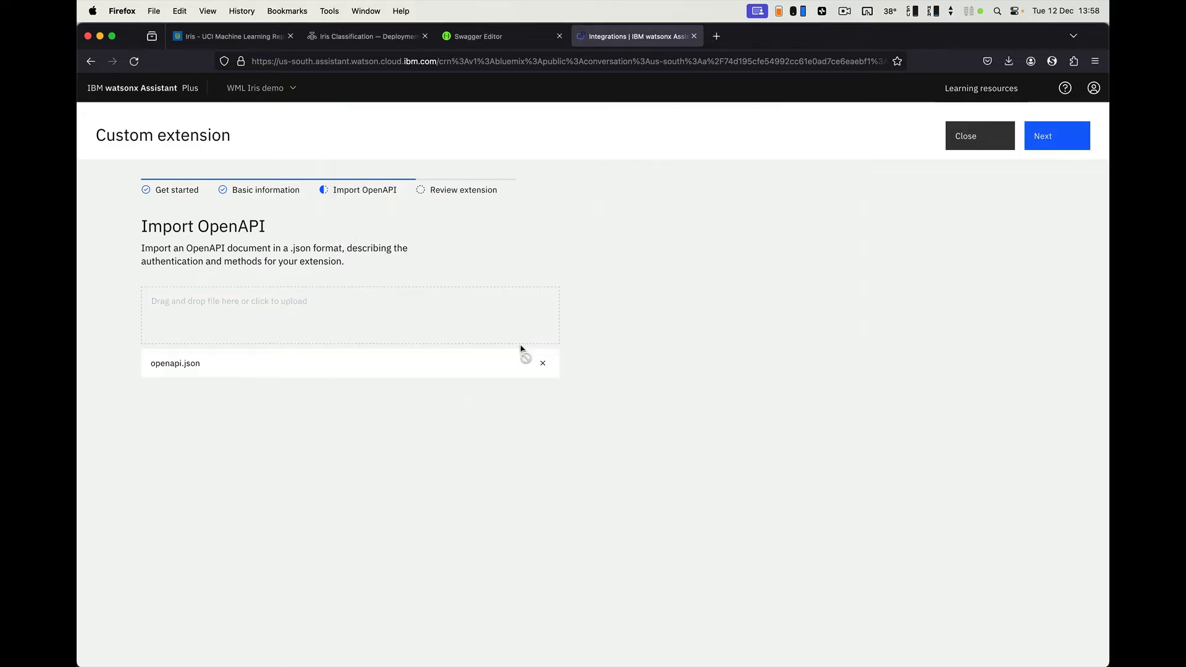
click(1048, 144)
scroll(617, 455, down, 2)
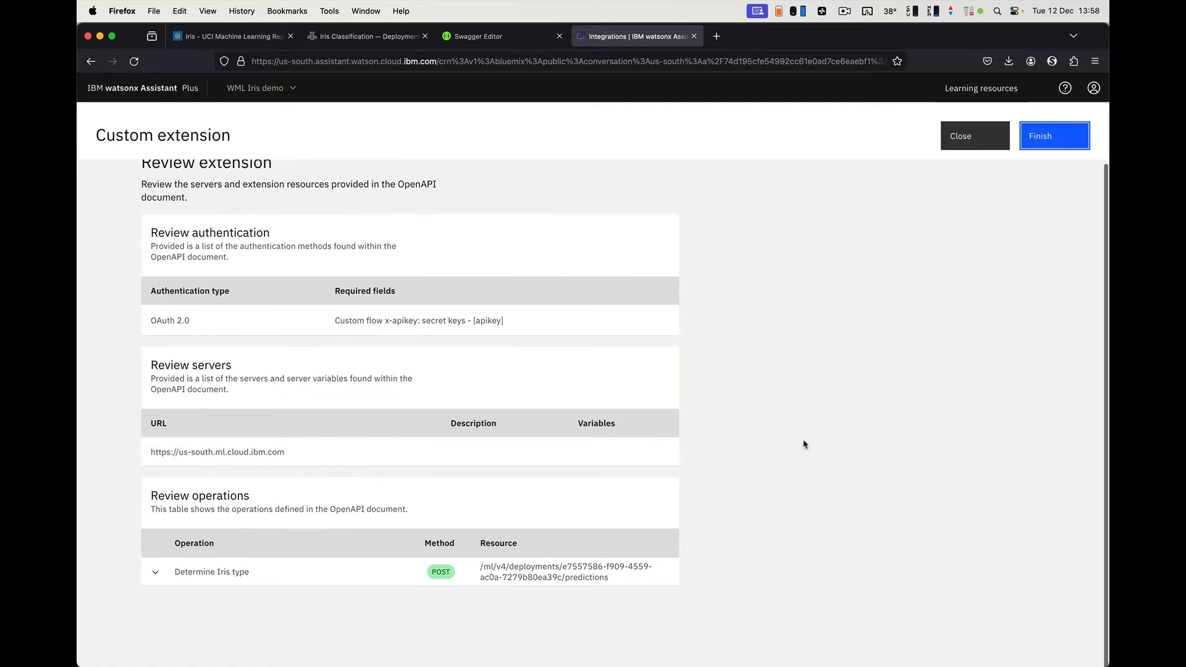
click(1058, 149)
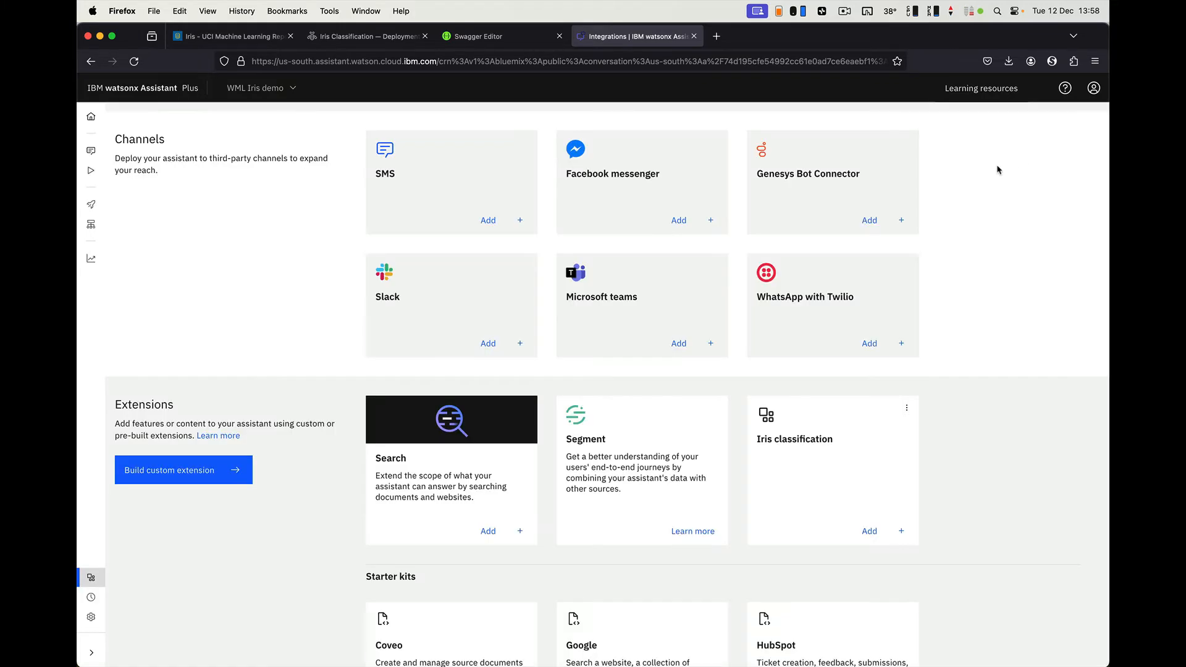
- Add the Iris classification extension to the assistant and set its authentication type to OAuth 2.0
click(869, 531)
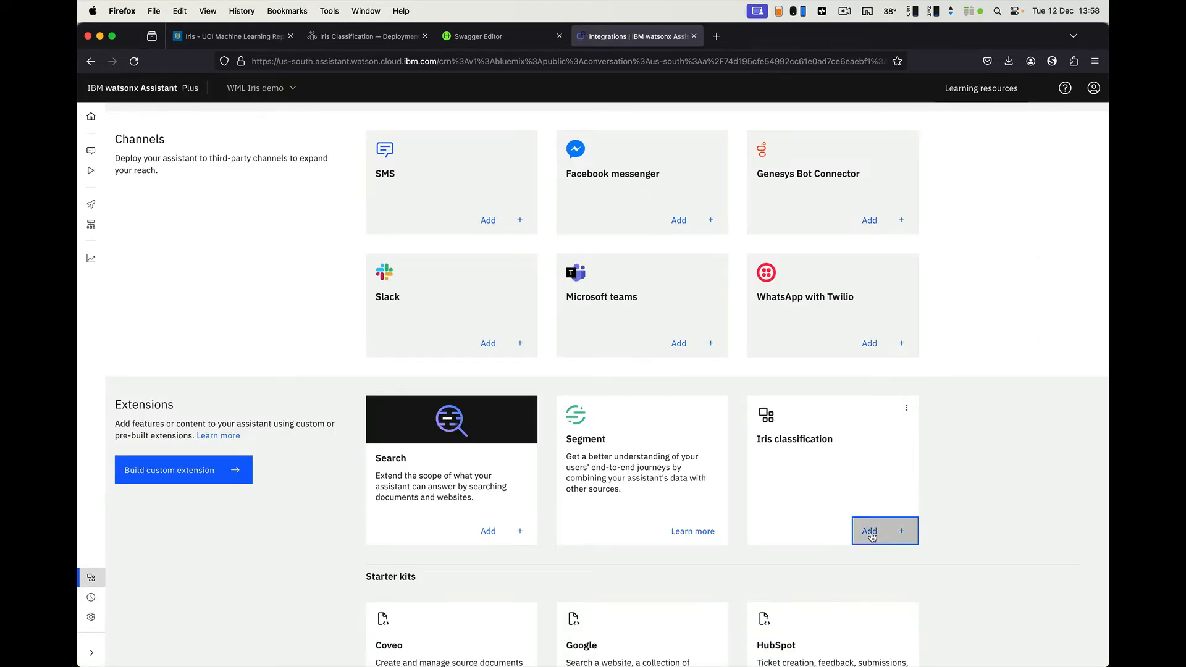
click(682, 425)
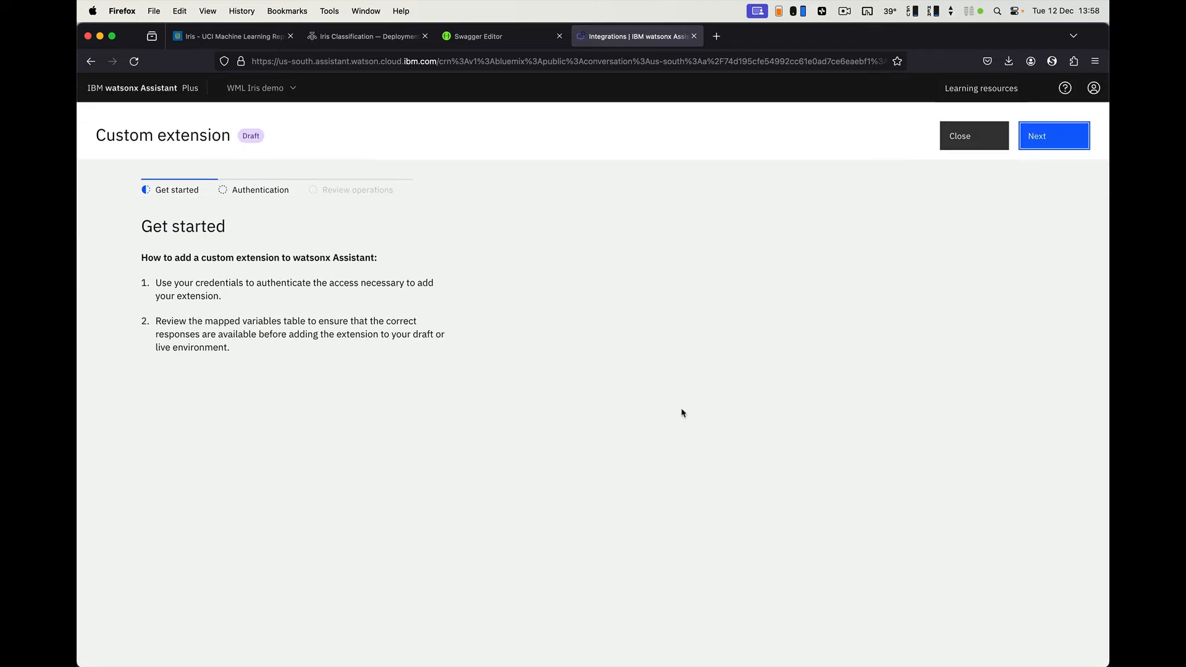
click(1059, 137)
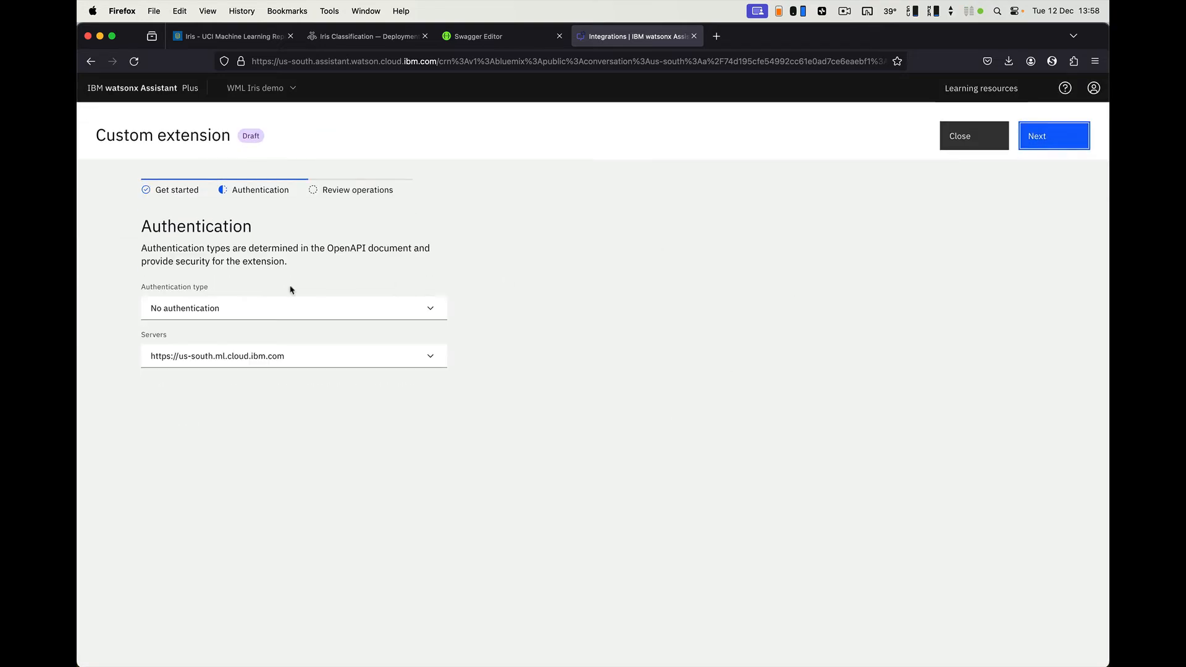
click(207, 308)
click(177, 363)
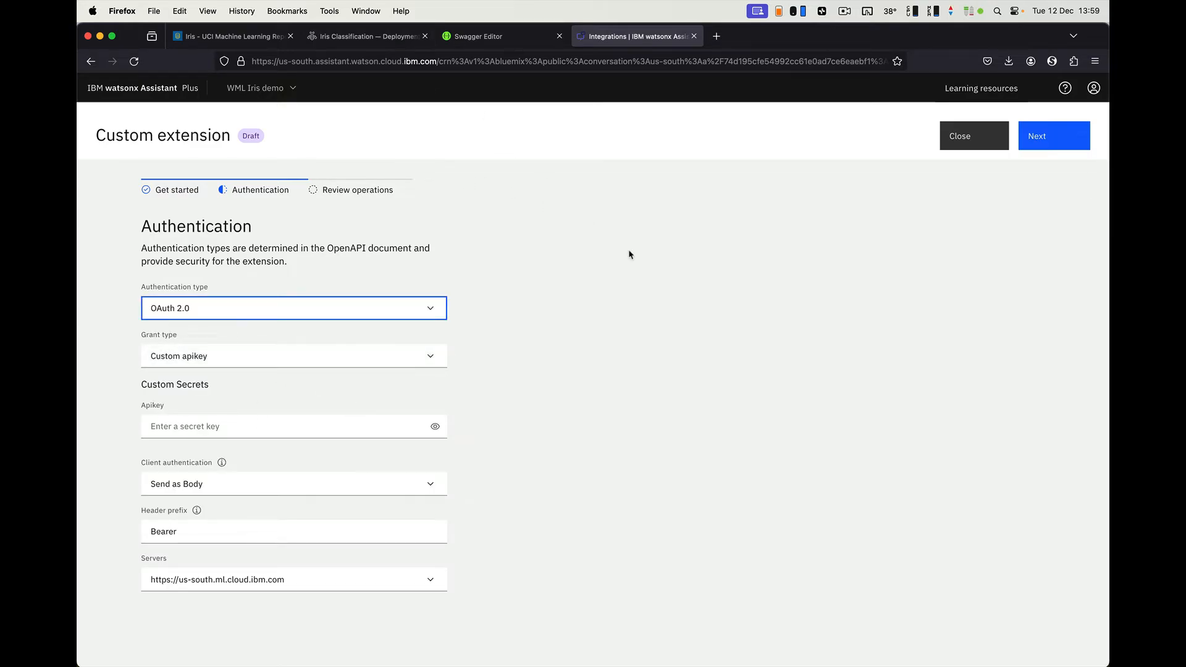
- Close the UCI repository page, switch to IBM Cloud Pak for Data and open the API keys page of Access (IAM)
click(291, 36)
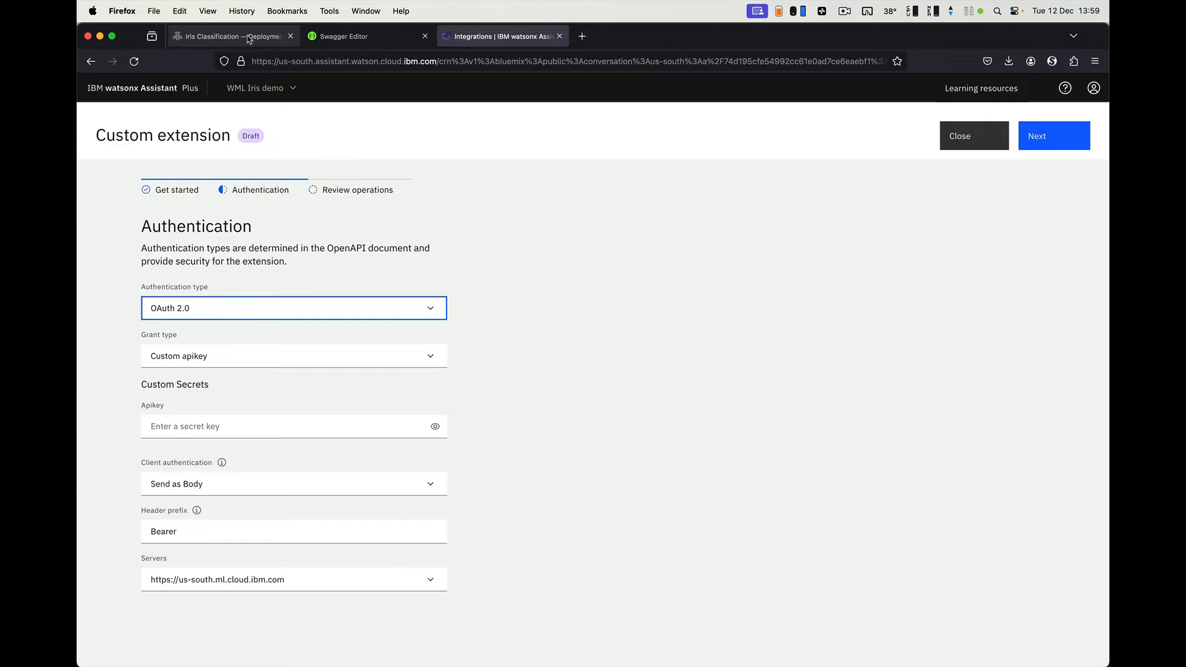
click(272, 39)
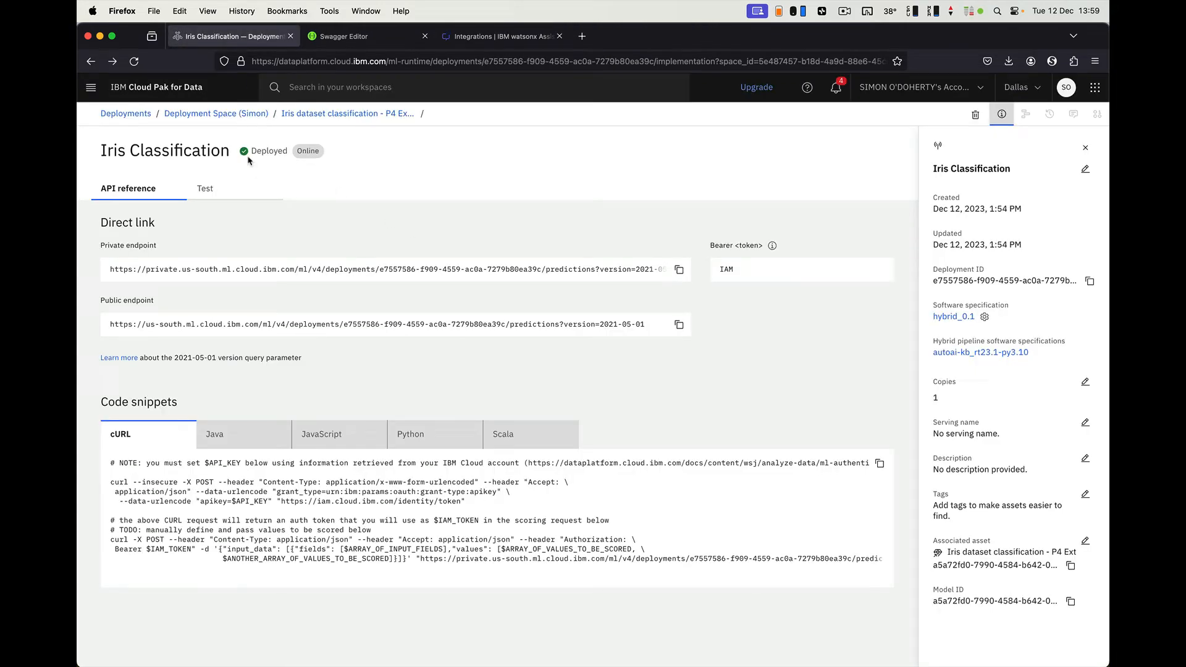
click(91, 89)
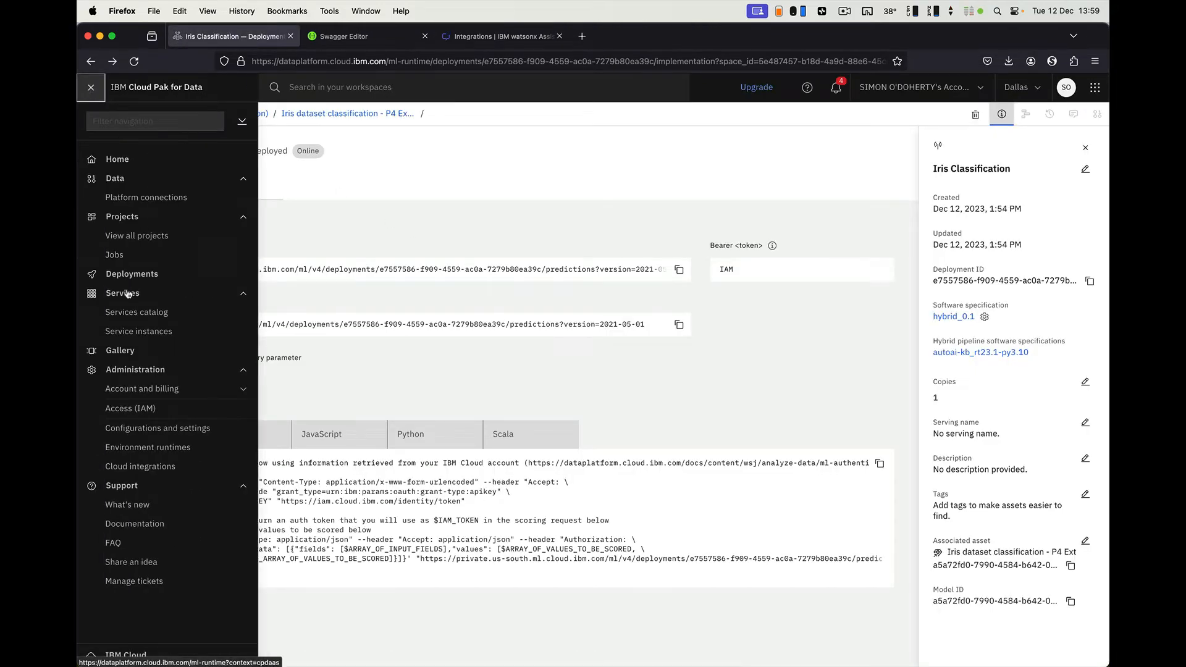
click(244, 392)
click(243, 391)
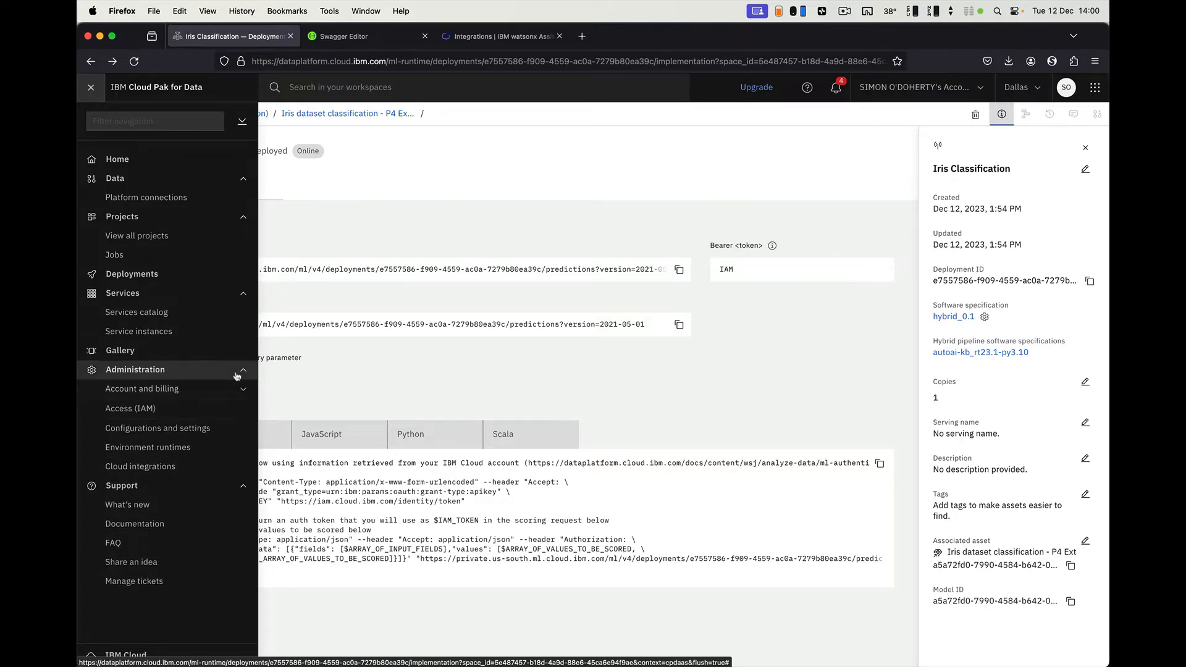
click(237, 376)
click(237, 372)
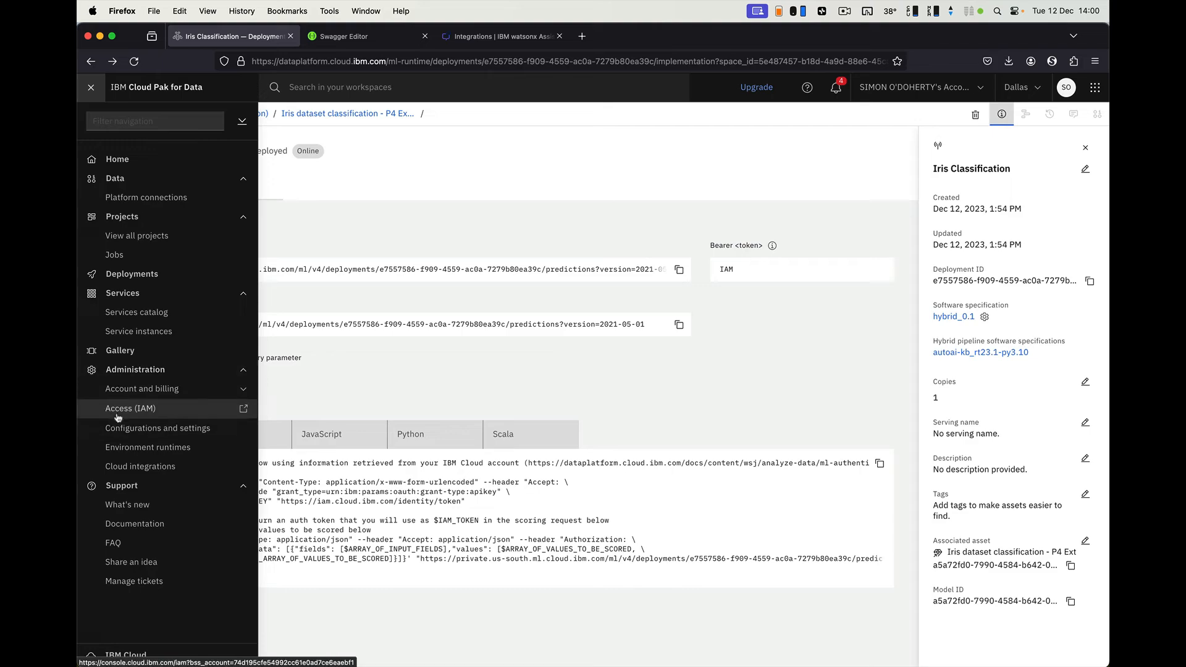
click(131, 408)
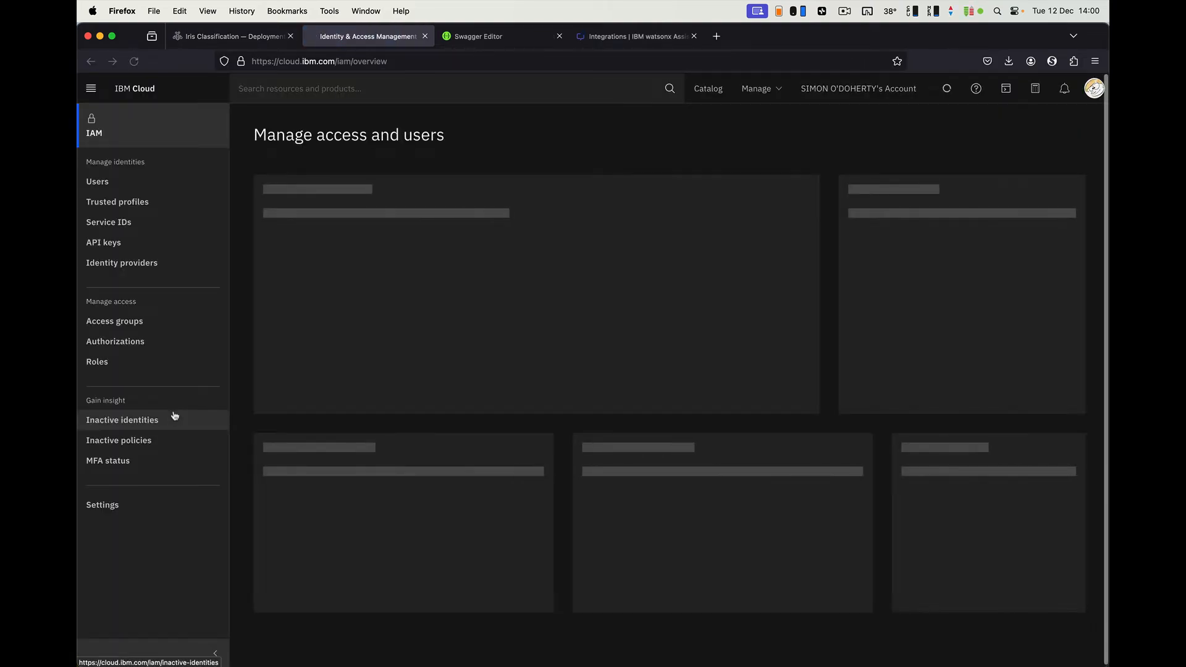
click(99, 243)
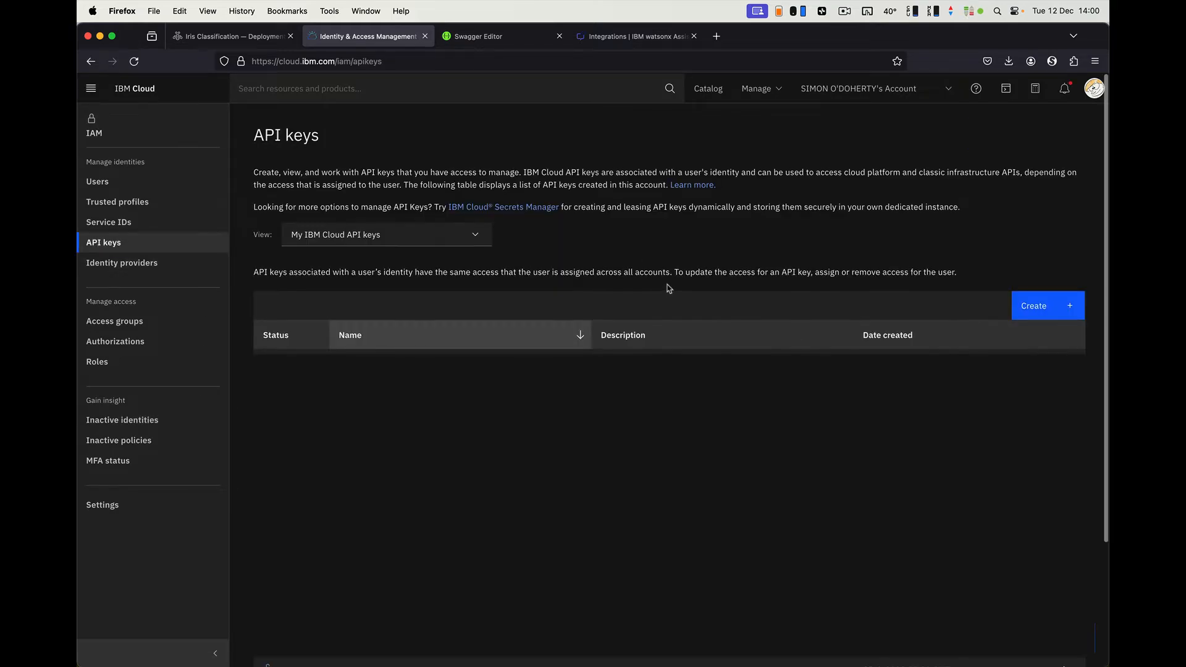
- Create an IBM Cloud API key named "Iris demo wml" and copy the key
click(1049, 305)
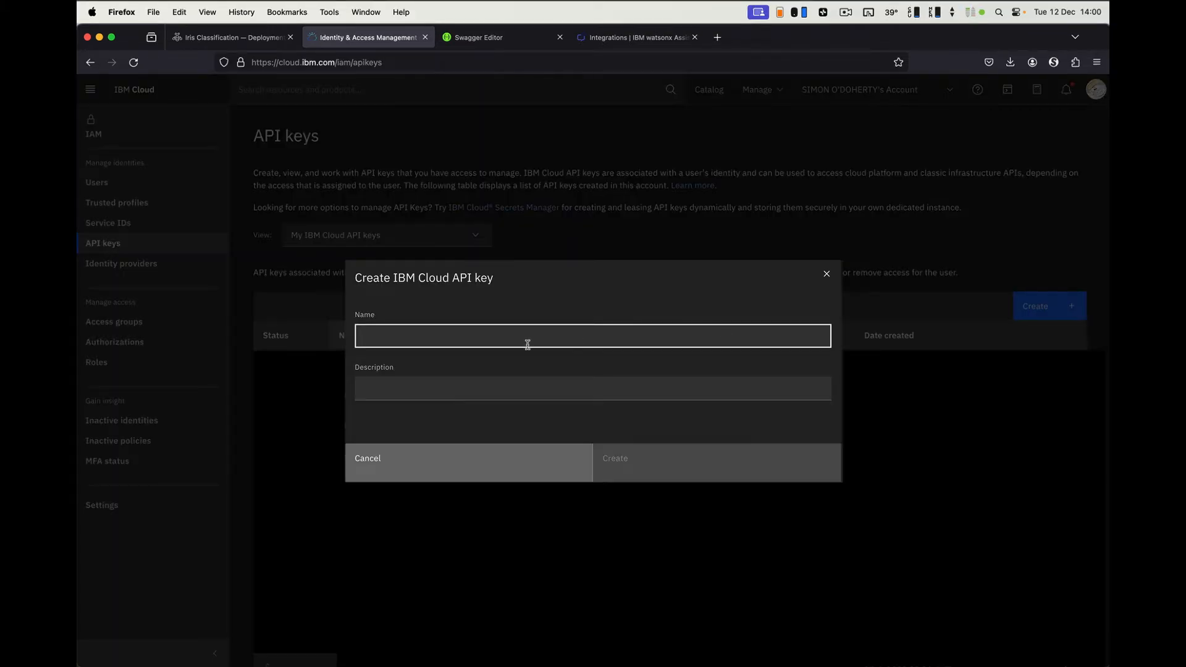
text(Iris demo wml)
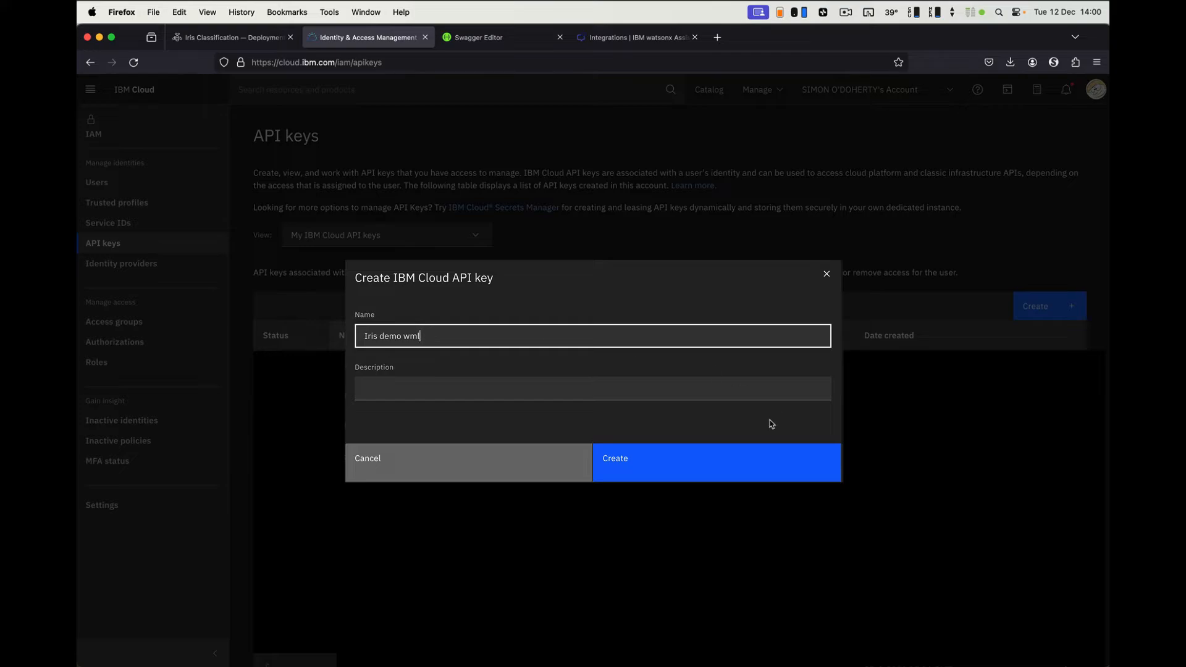
click(651, 463)
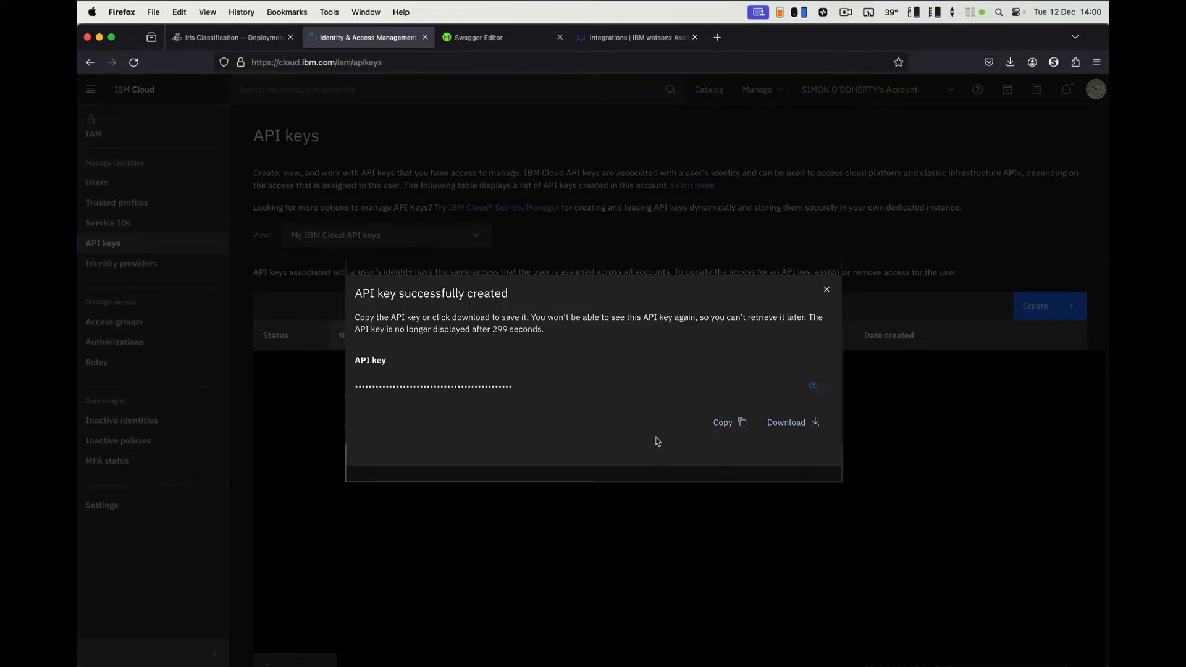
click(737, 428)
- Return to watsonx Assistant, paste the API key into the extension's Apikey field and finish adding the extension
click(621, 37)
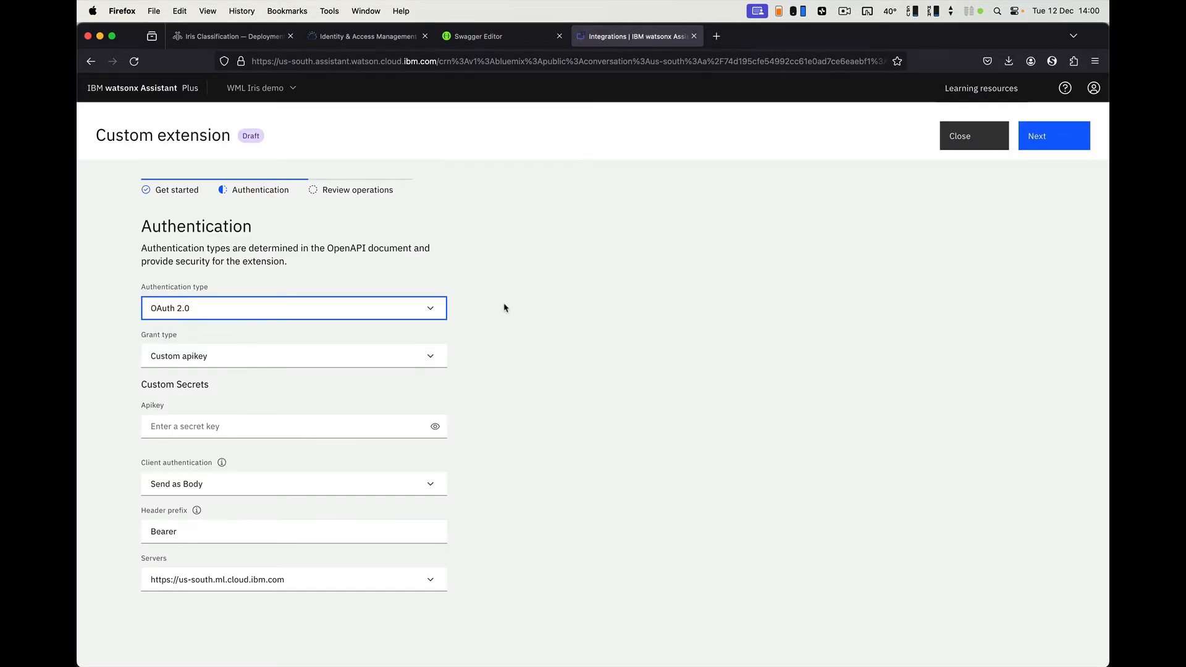
click(267, 428)
key(super+v)
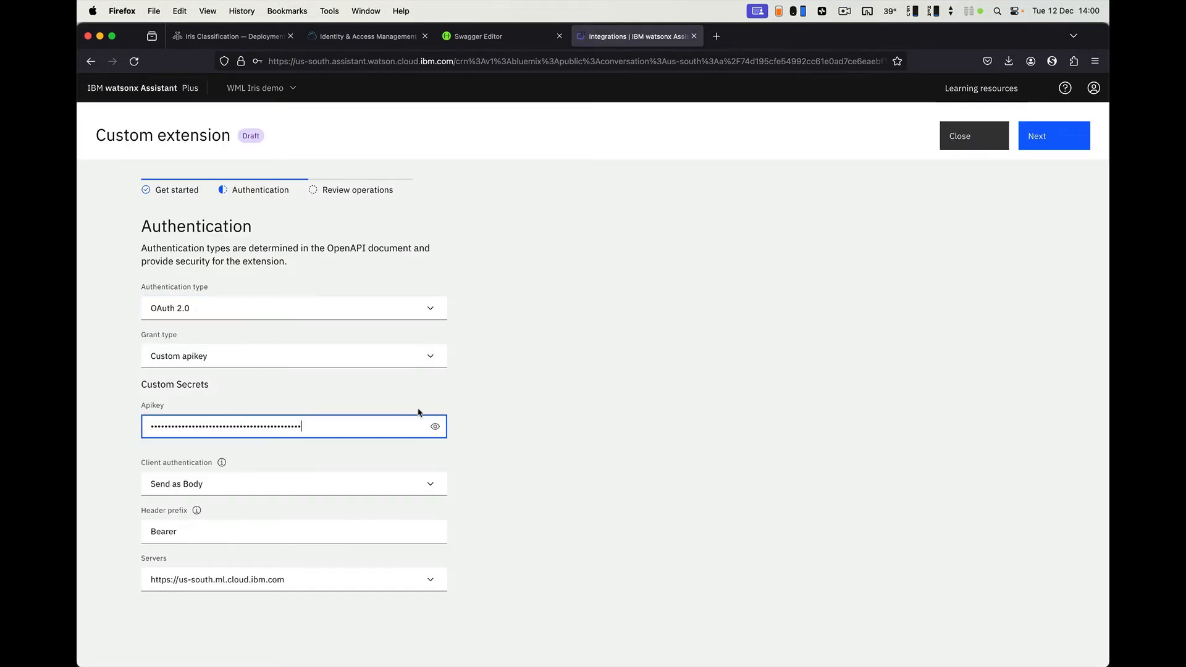
click(854, 341)
click(1045, 147)
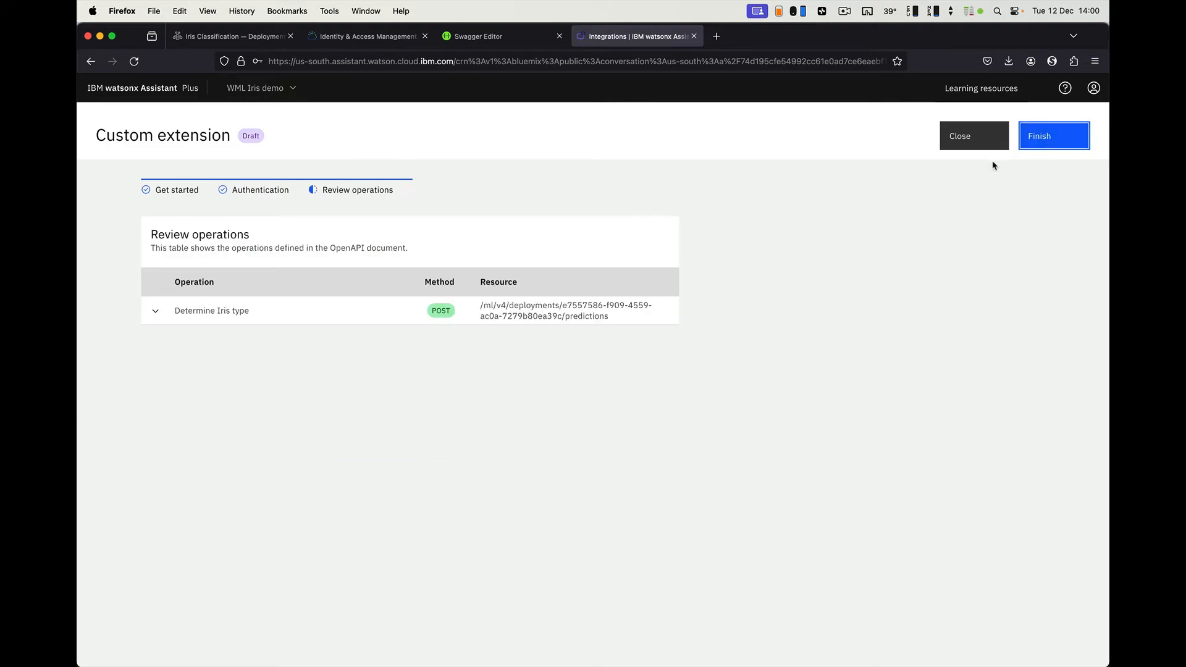
click(1054, 153)
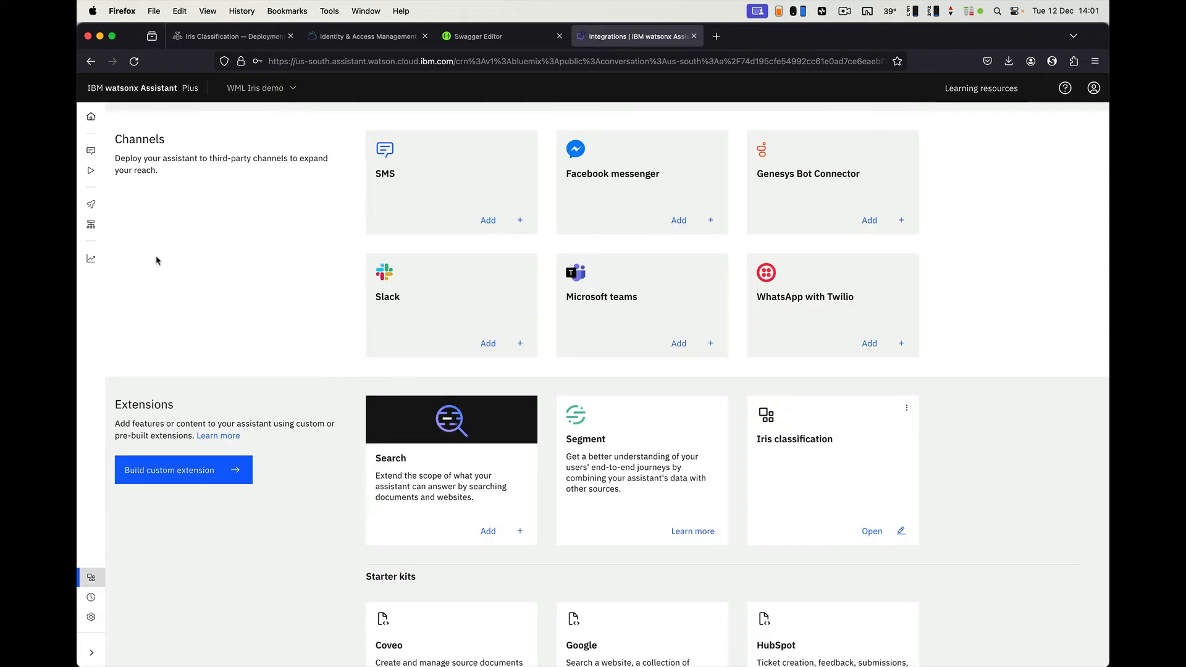
- Open the Iris classification action, look through its steps and select the Call extension step
scroll(156, 261, up, 5)
click(90, 150)
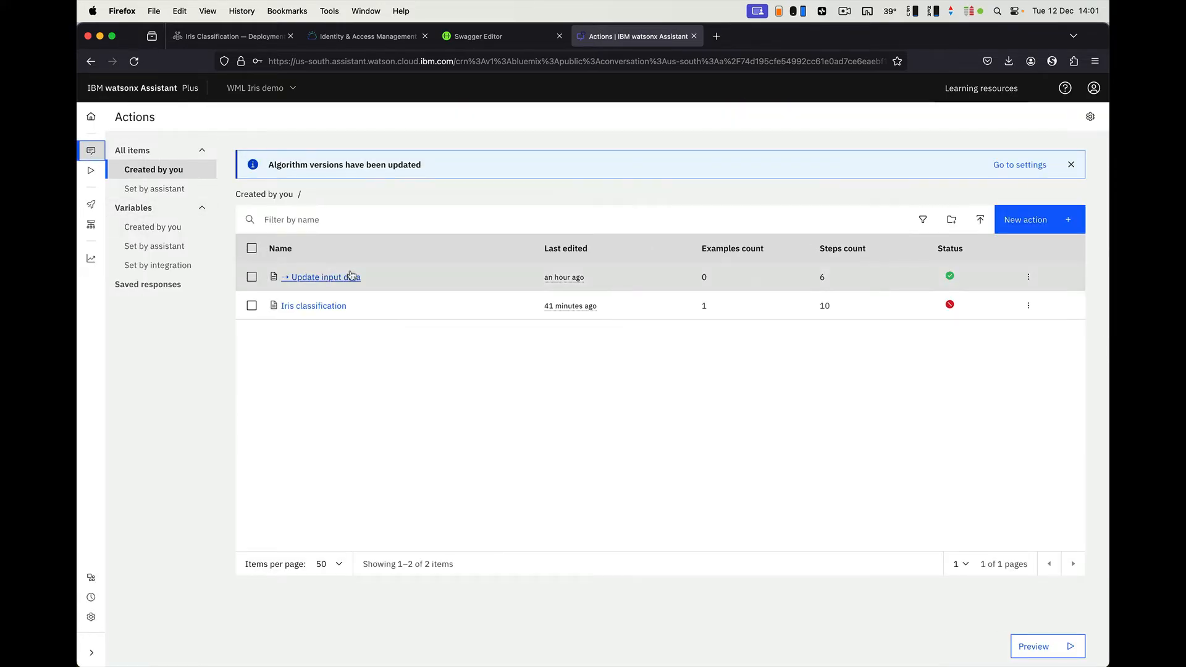
click(313, 306)
scroll(204, 364, down, 3)
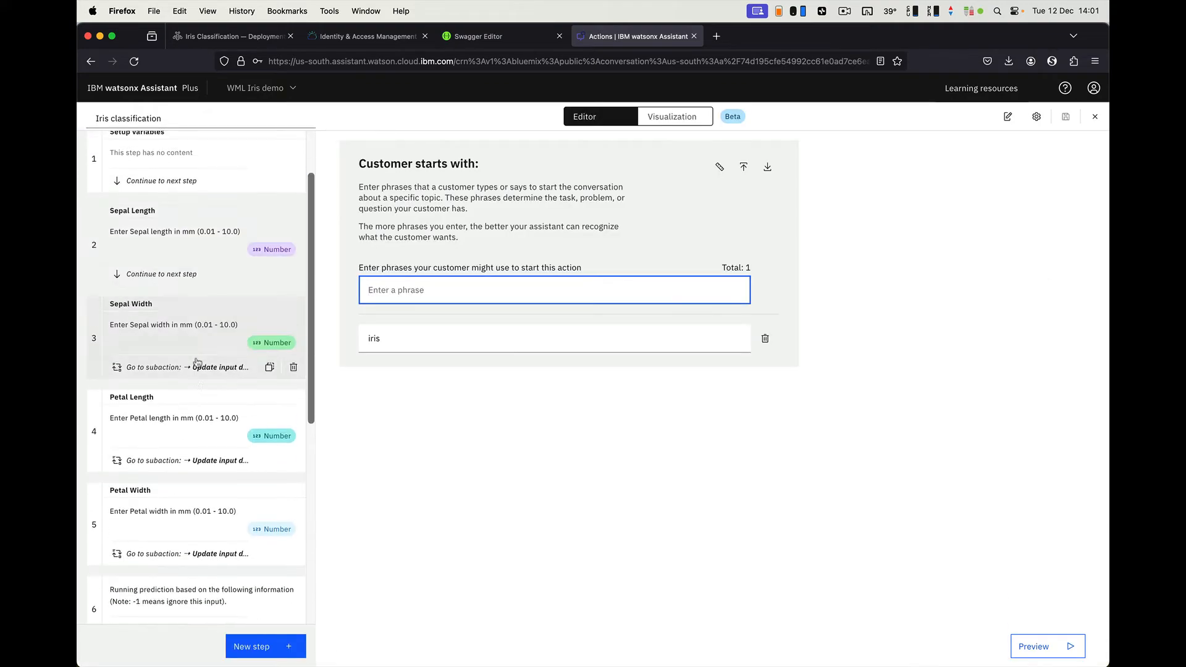
scroll(198, 361, down, 2)
scroll(198, 362, up, 4)
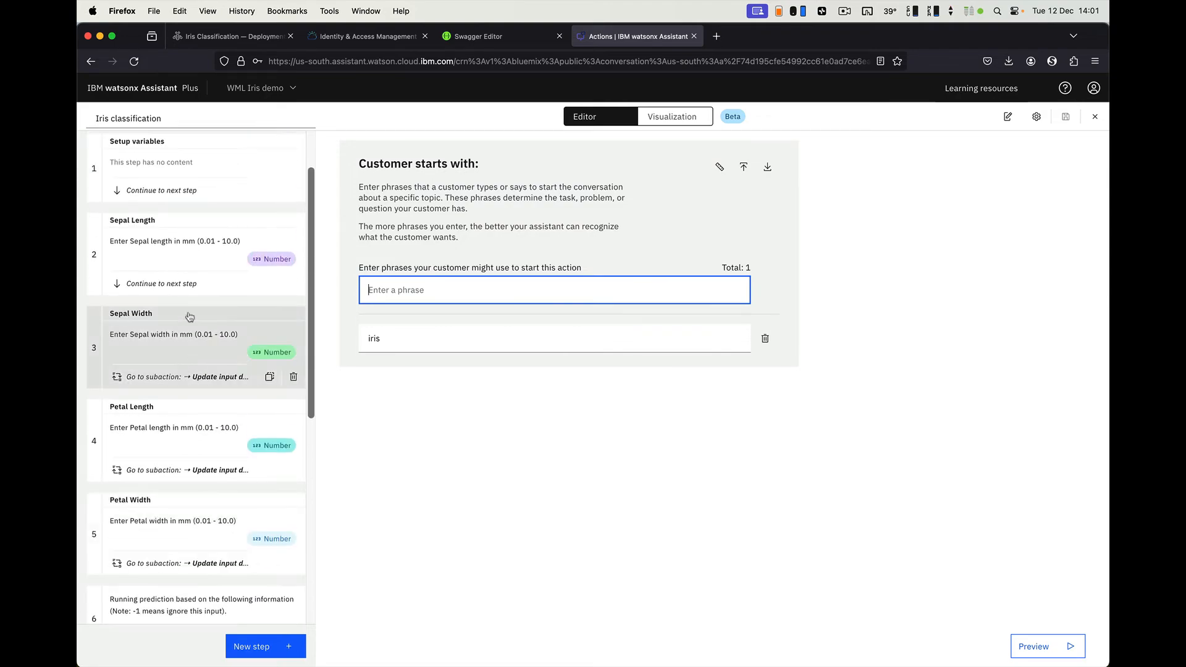
scroll(184, 313, down, 5)
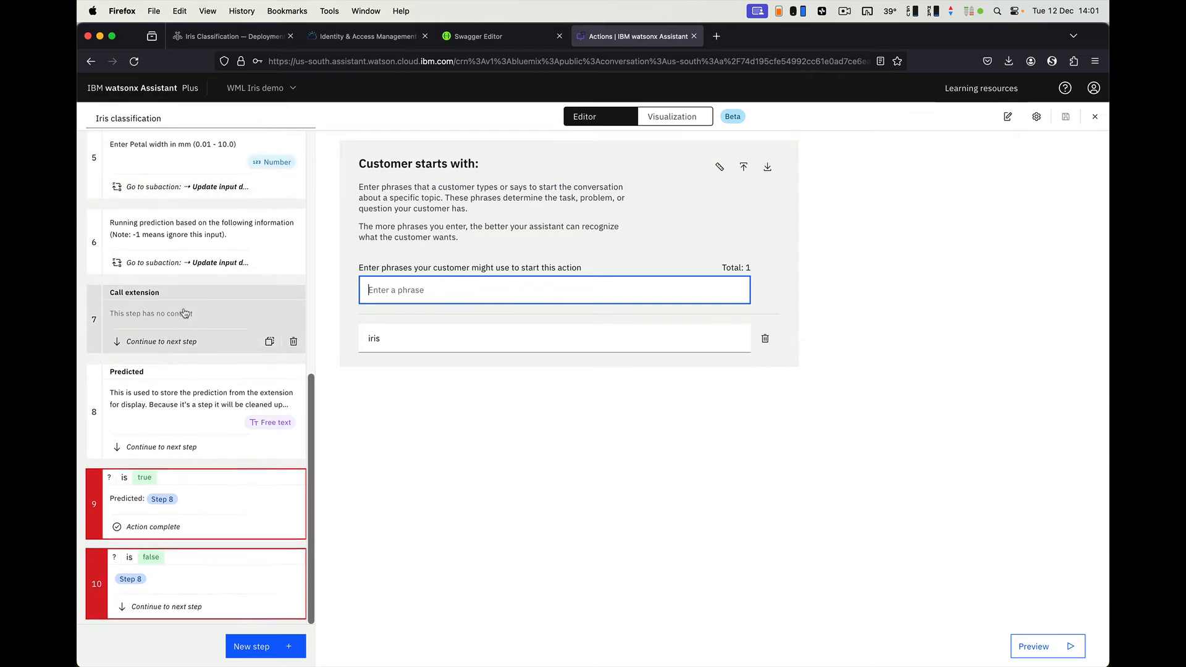
click(184, 313)
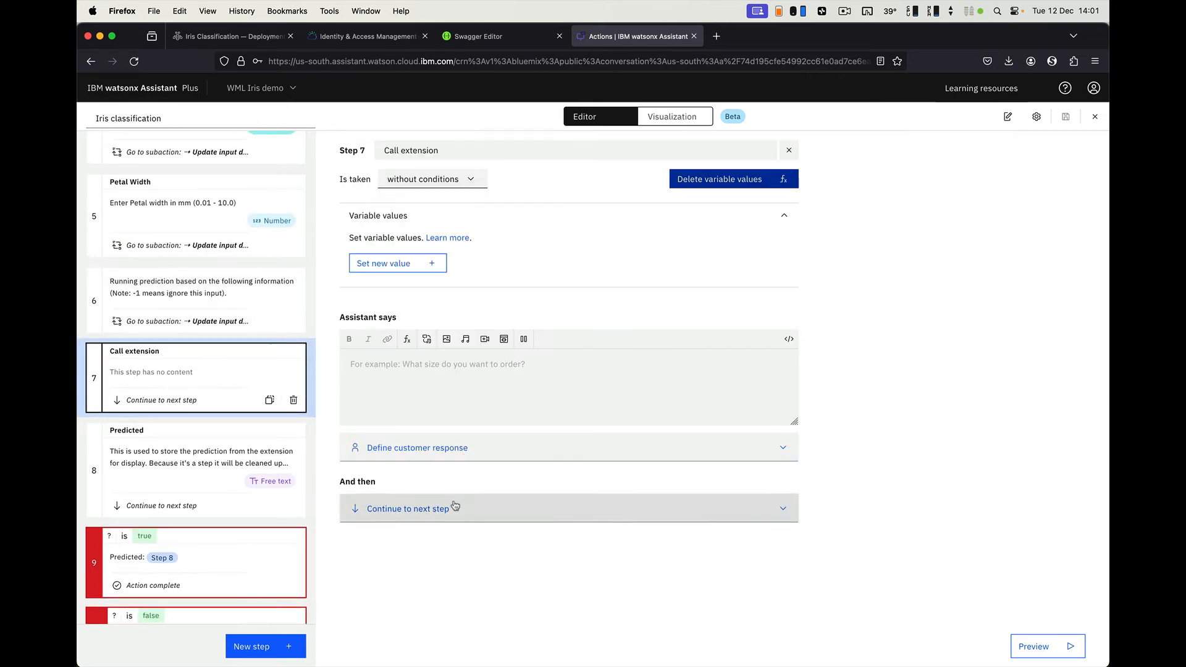
- Set the Call extension step to use the Iris classification extension with the Determine Iris type operation
click(455, 506)
scroll(488, 565, down, 1)
click(469, 559)
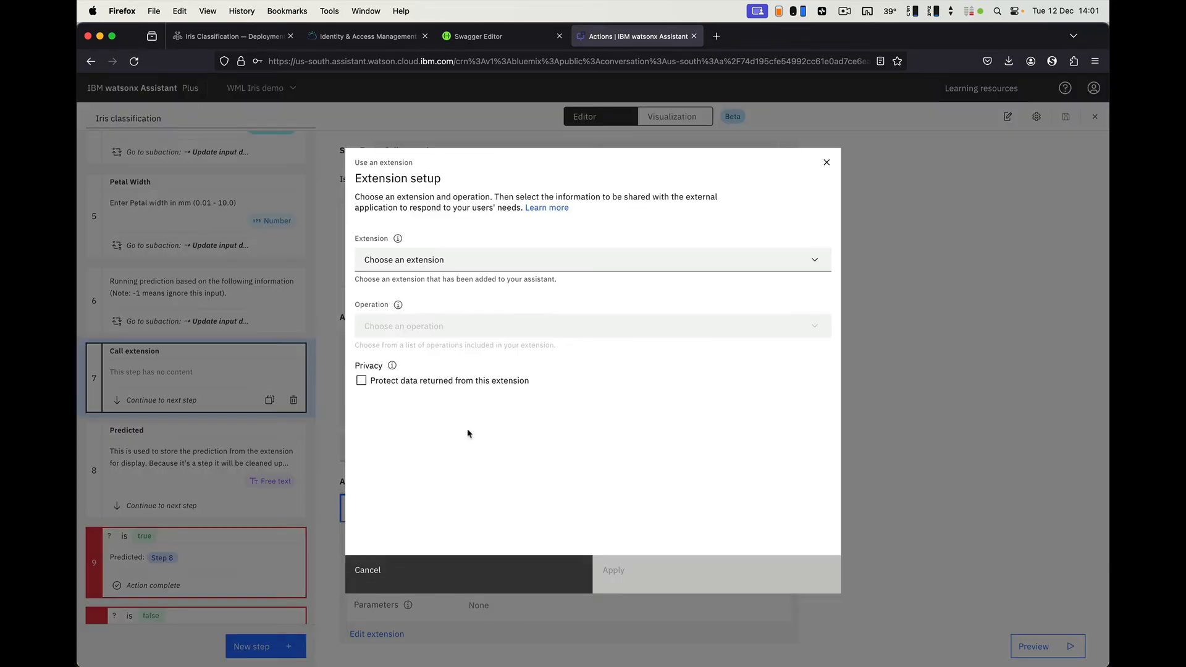
click(470, 266)
click(457, 287)
click(486, 325)
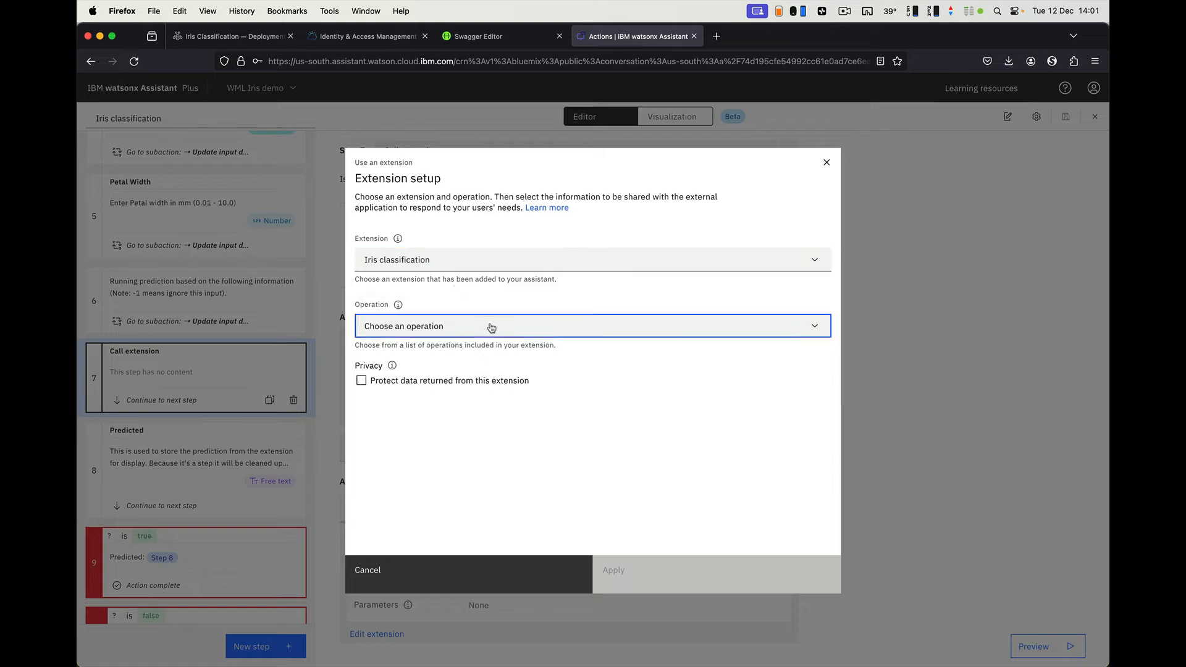
click(481, 308)
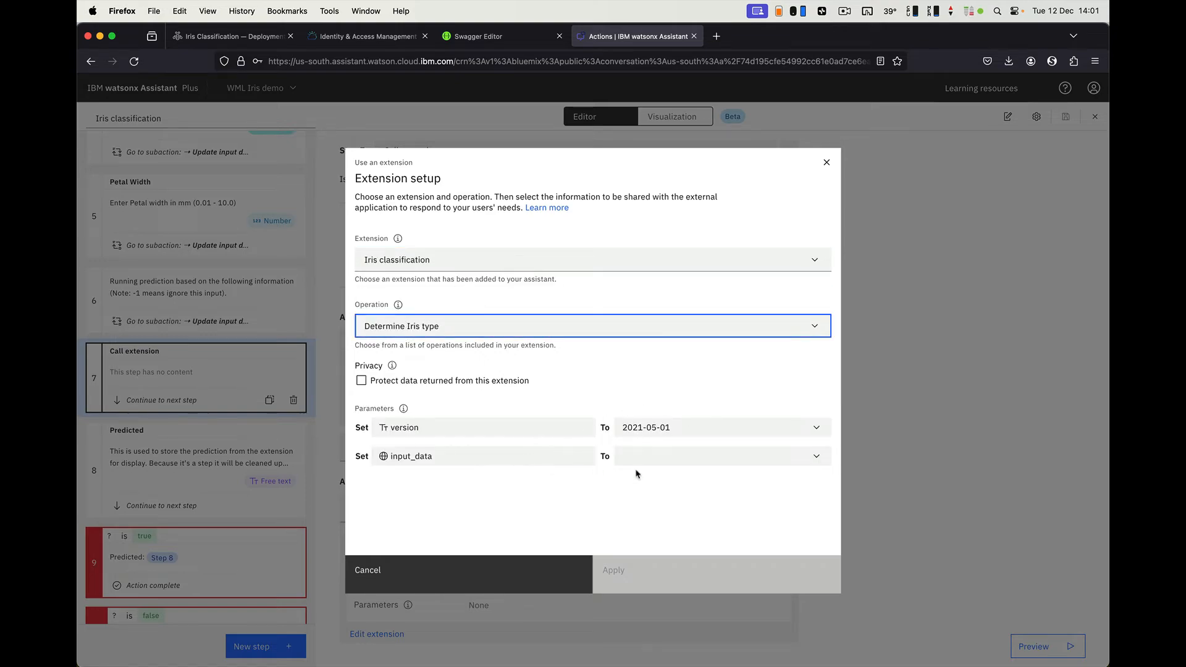
- Set the extension's input_data parameter to the input_data session variable
click(672, 463)
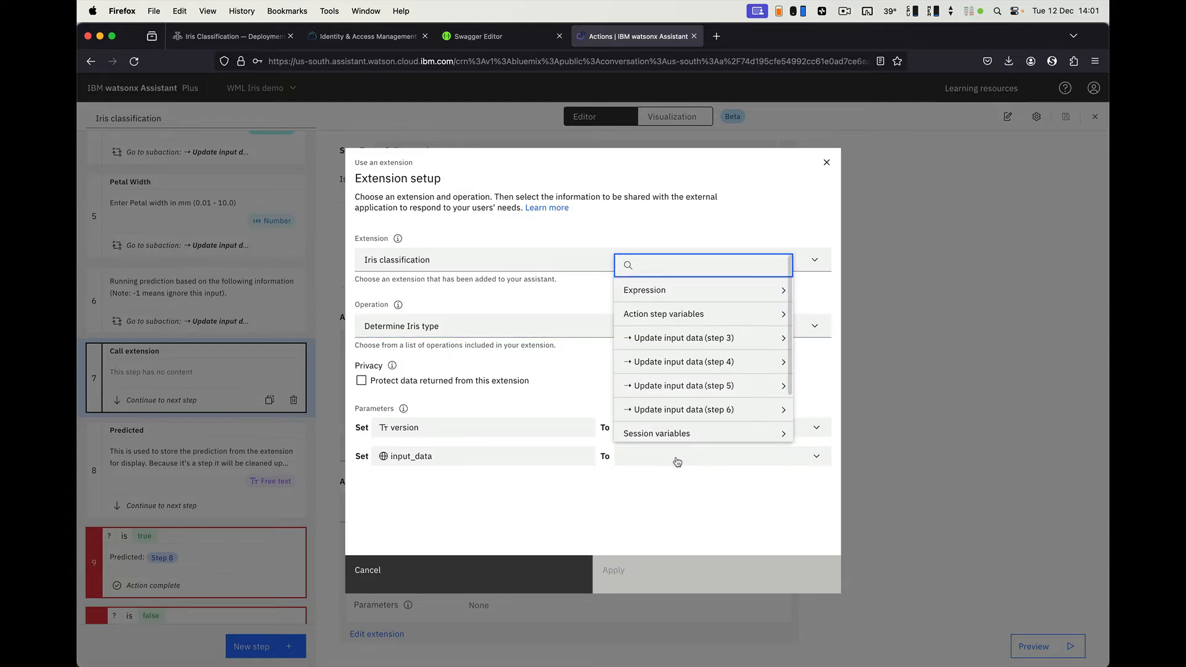
click(687, 439)
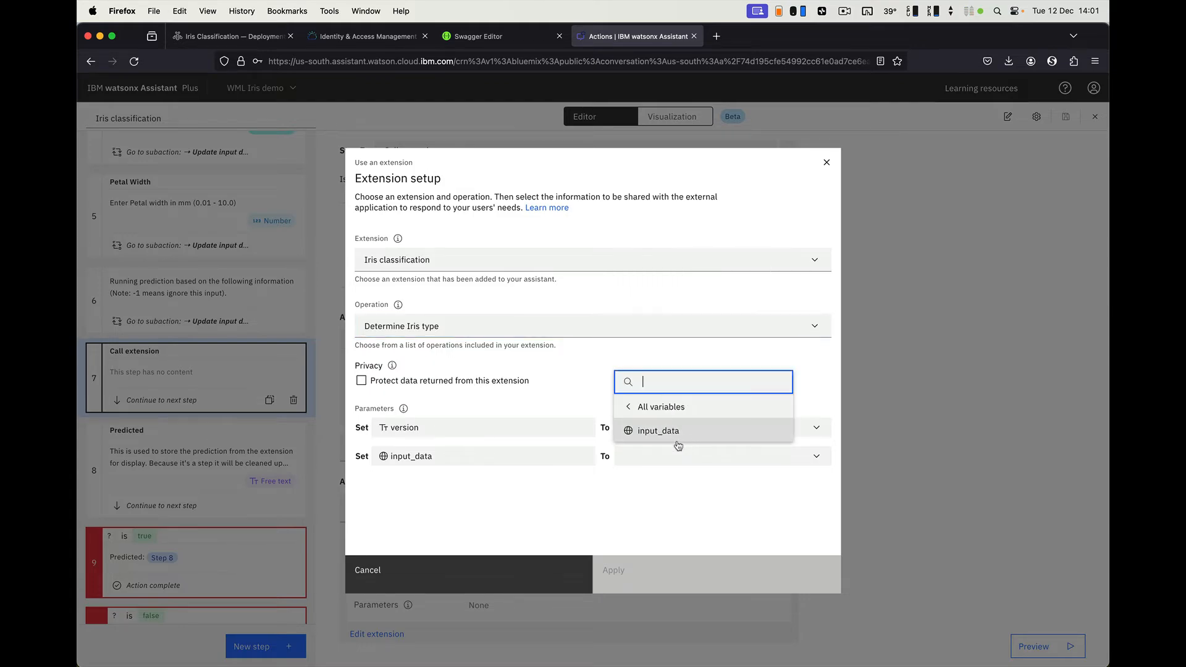
click(638, 441)
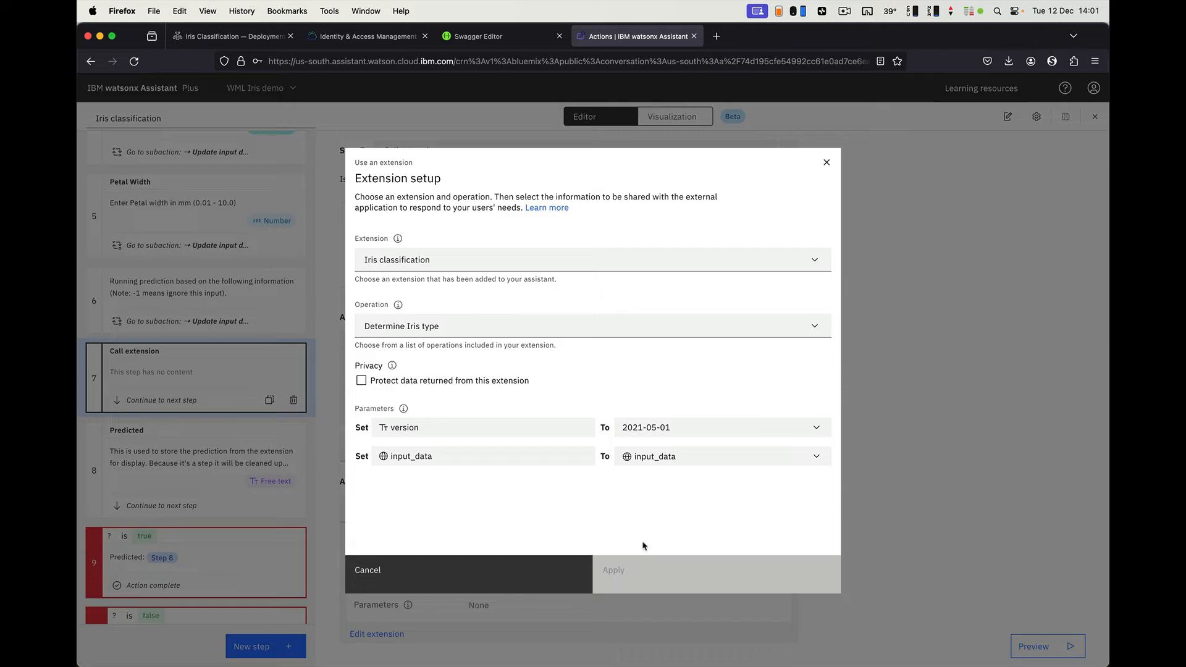
click(680, 463)
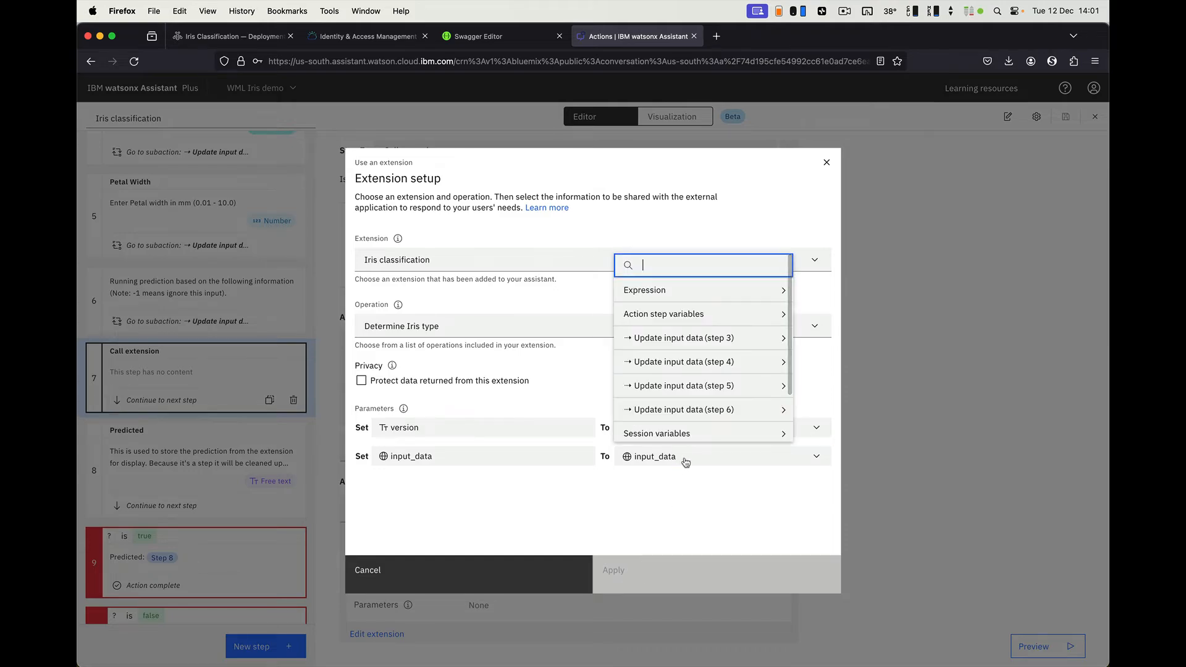
click(704, 293)
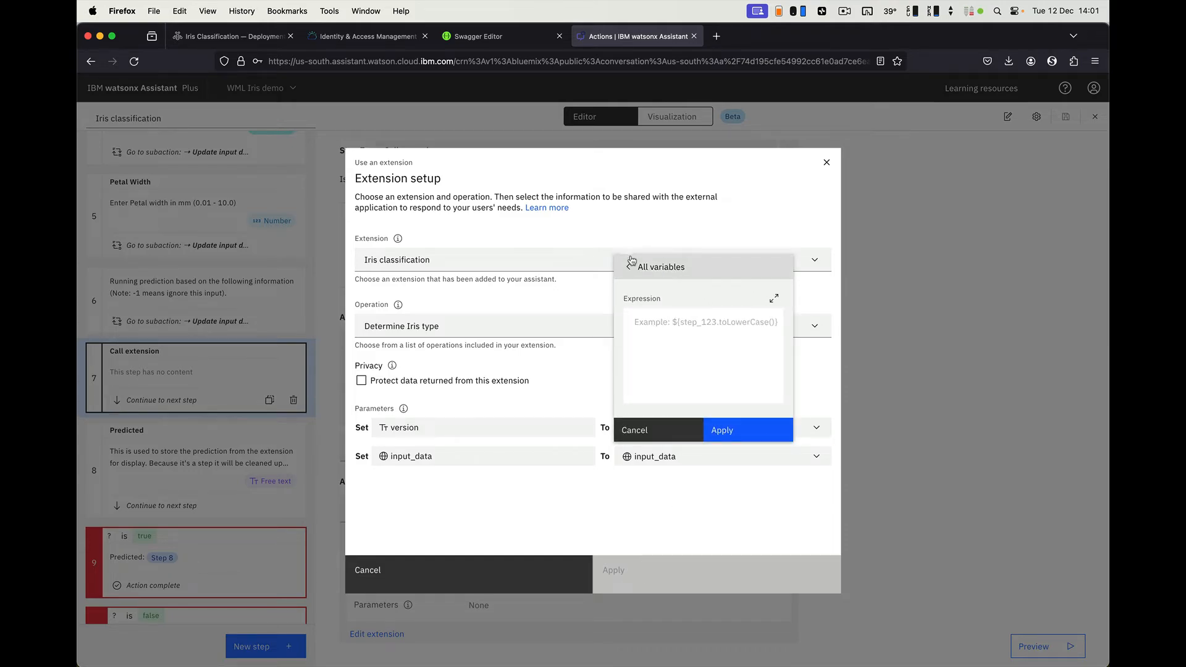
click(686, 265)
click(699, 429)
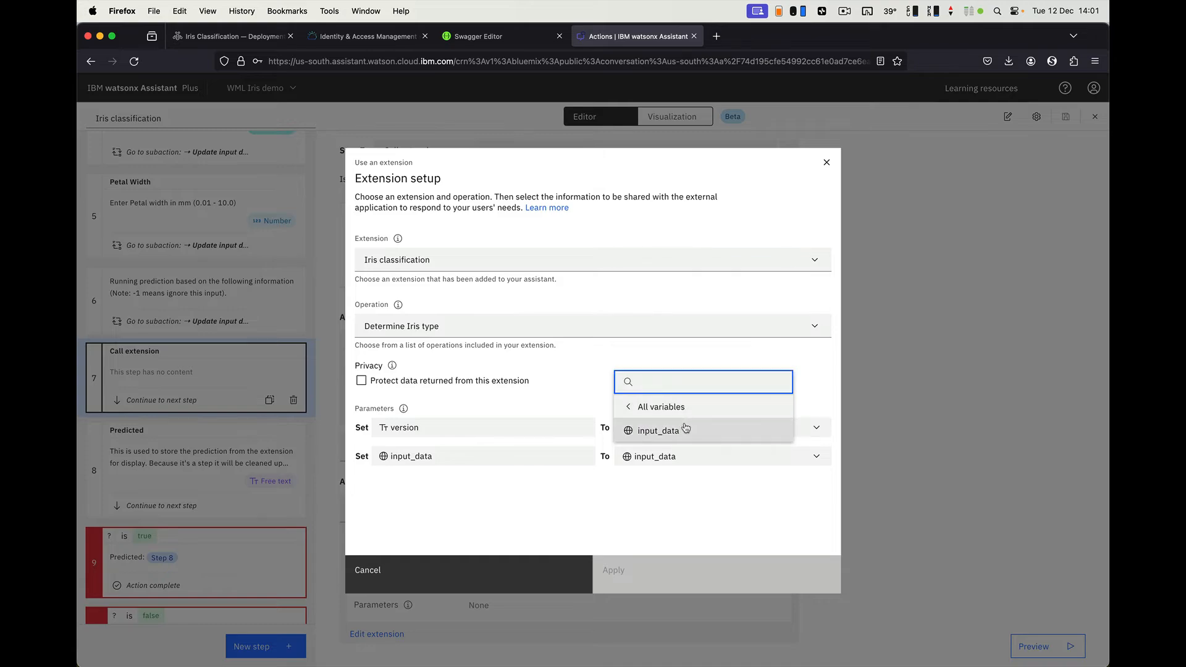
click(684, 431)
- Confirm the version parameter as 2021-05-01 and apply the extension setup to the Call extension step
click(667, 431)
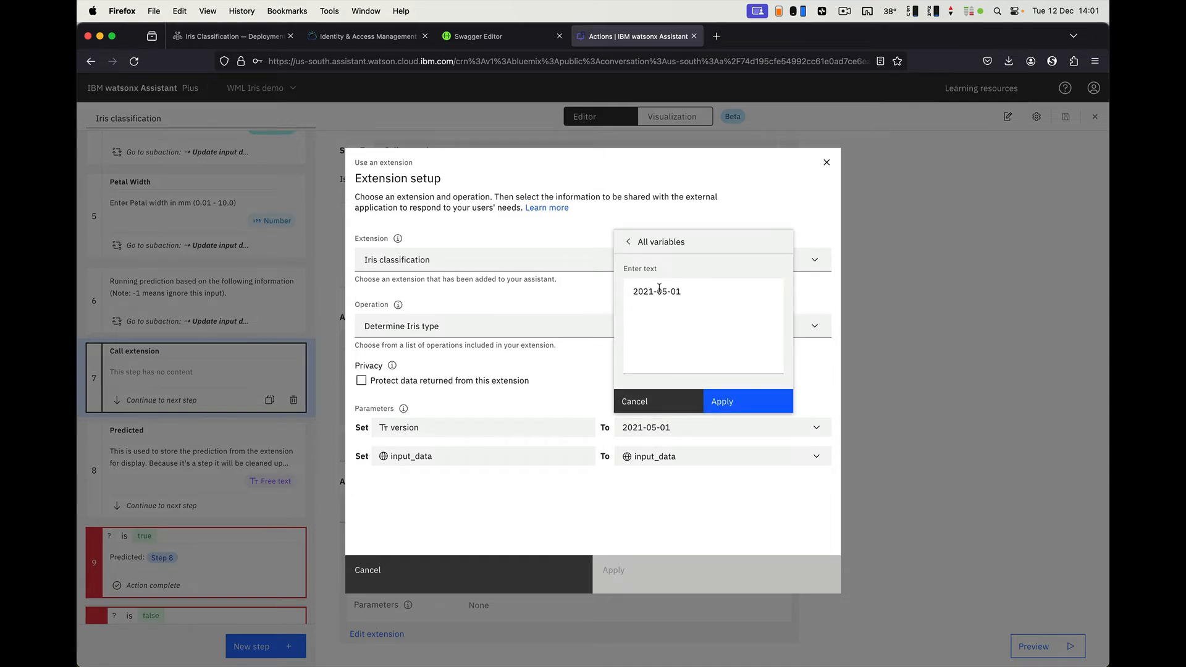
click(728, 402)
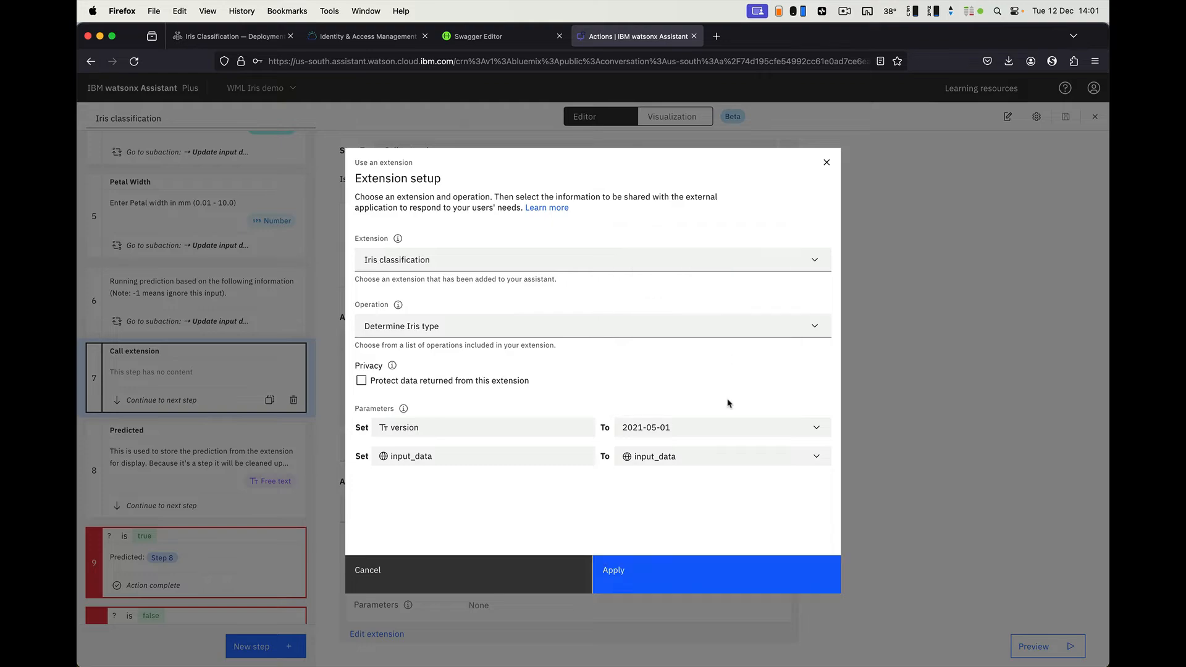
click(642, 571)
- Set the Step 9 condition to the Iris classification (step 7) variable Ran successfully being equal to true
scroll(901, 449, down, 1)
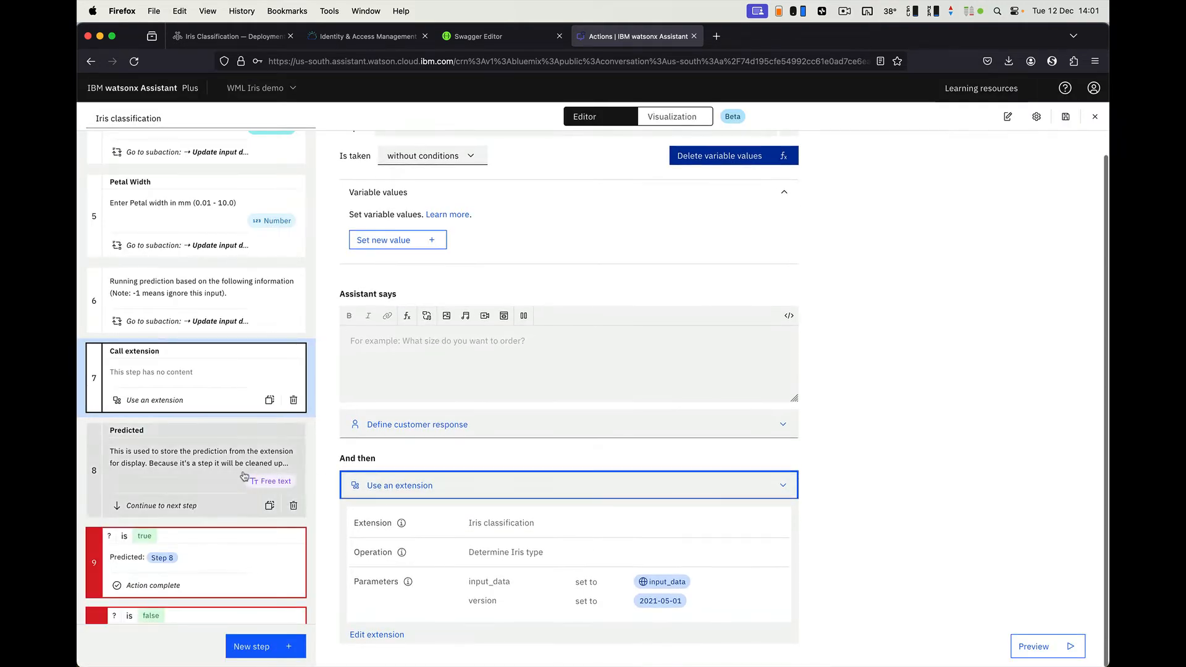
scroll(206, 487, down, 2)
click(205, 494)
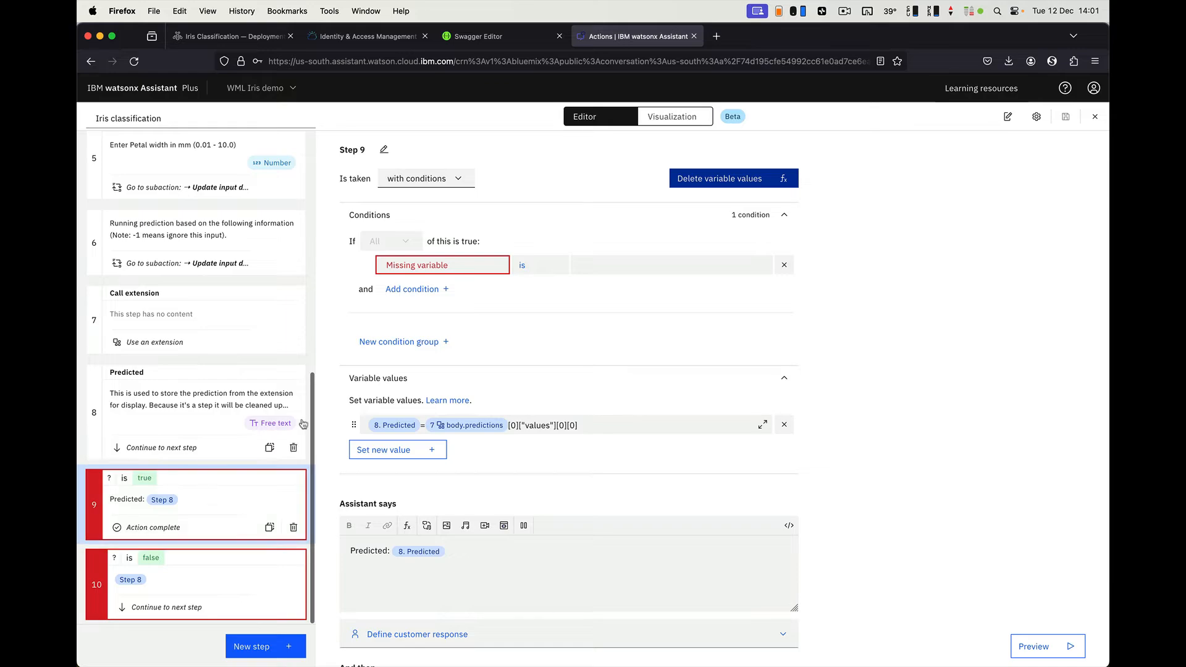
click(460, 265)
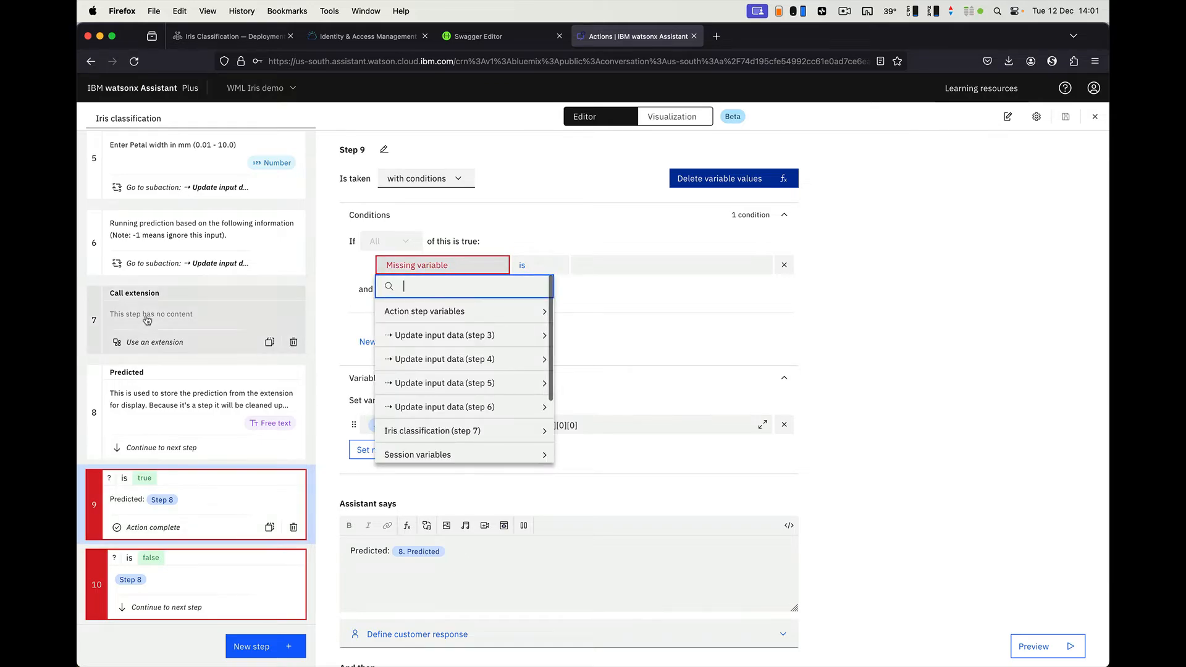
scroll(467, 383, down, 1)
click(471, 407)
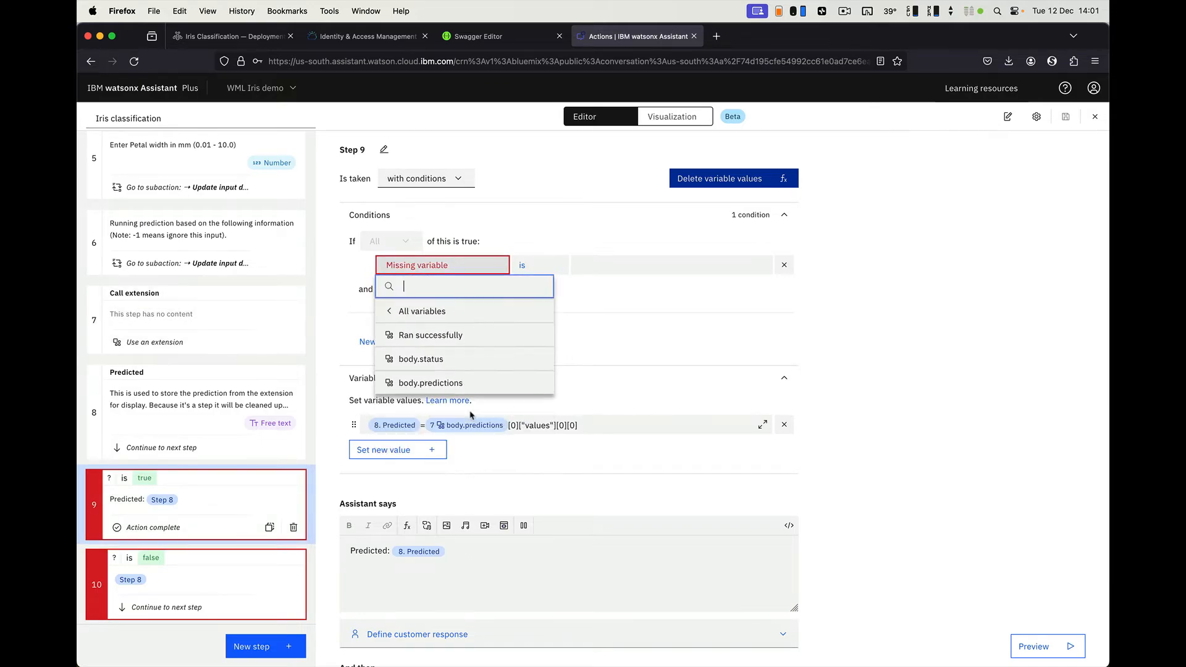
click(623, 299)
click(628, 267)
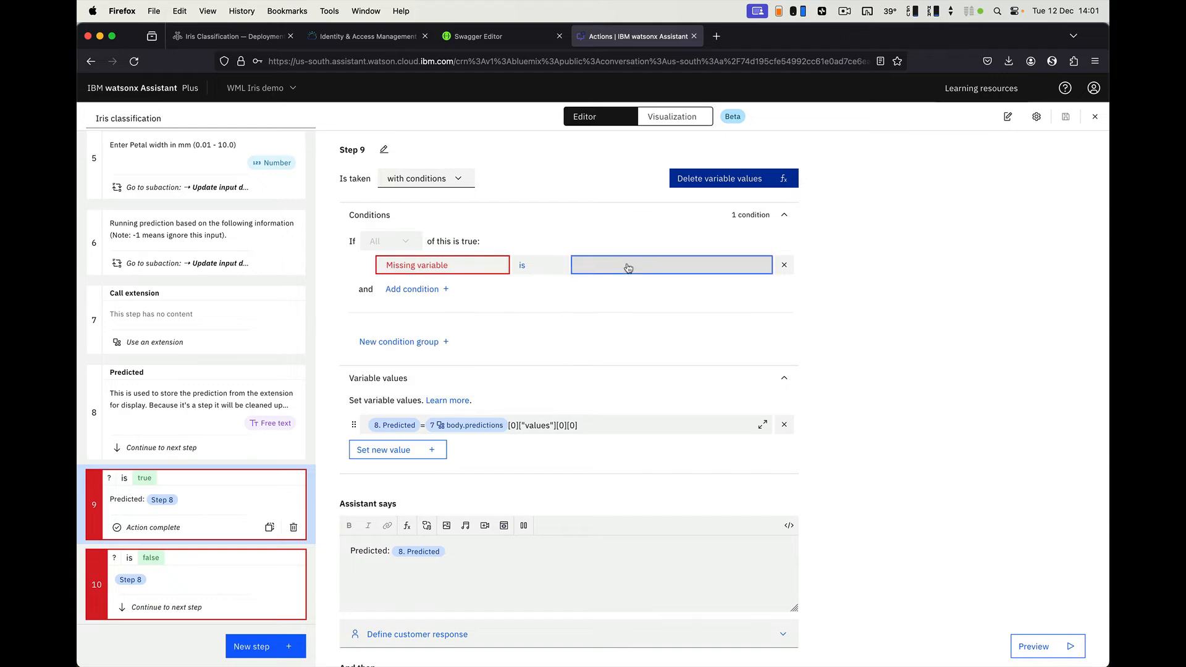
click(470, 266)
scroll(460, 408, down, 1)
click(462, 420)
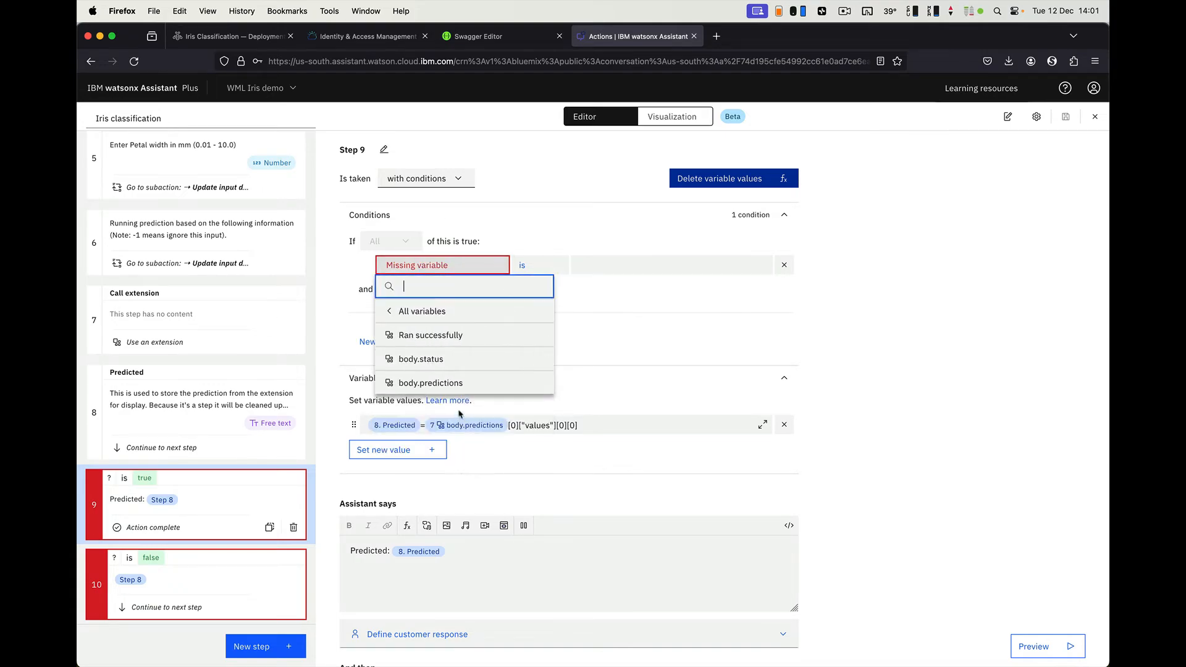
click(420, 335)
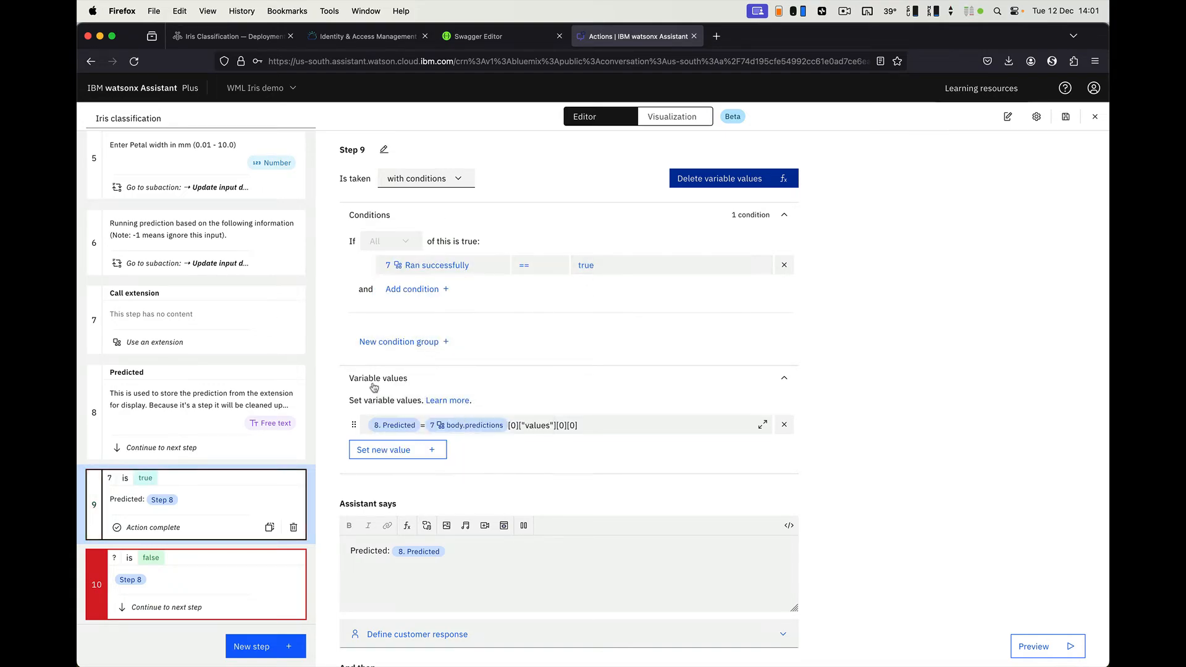
- Replace the missing variable in the Step 10 condition with Ran successfully from Iris classification (step 7)
click(205, 579)
click(422, 267)
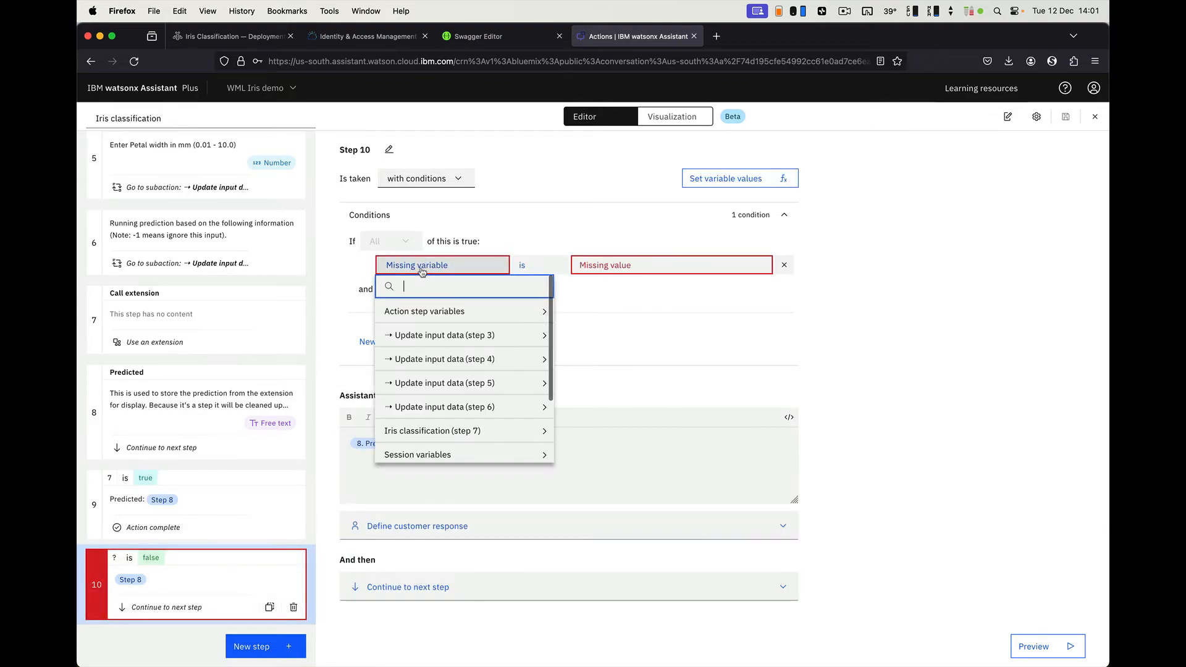
click(448, 426)
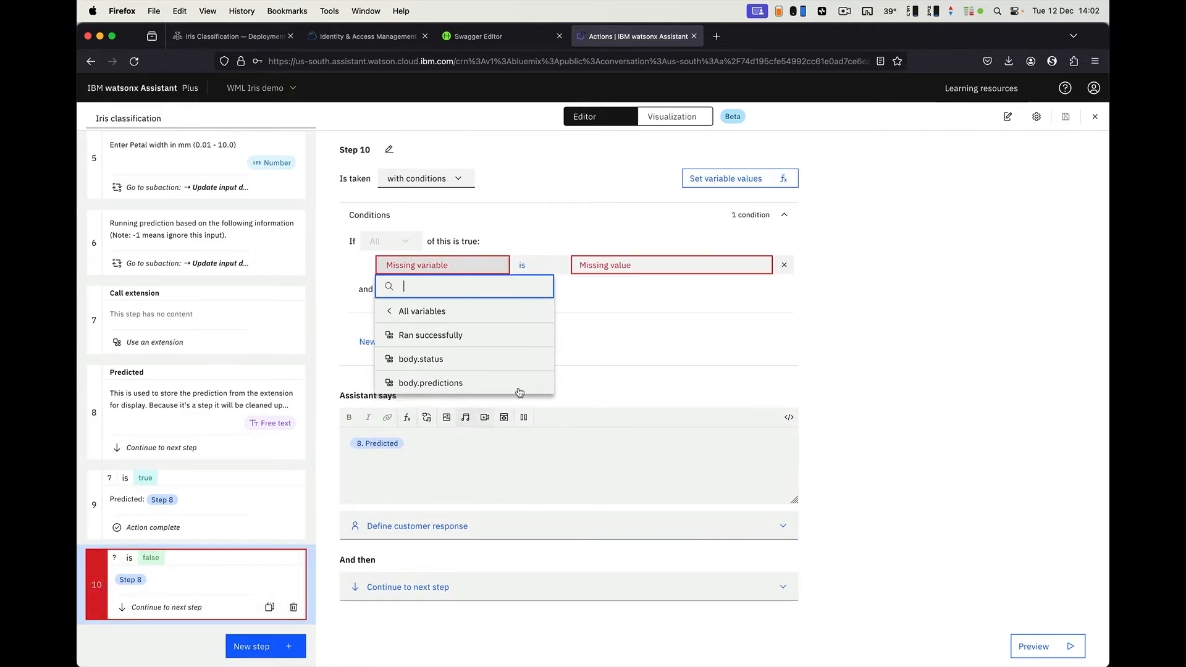
click(491, 337)
- Change the operator of the Step 10 condition to is not equal to (!=)
click(539, 269)
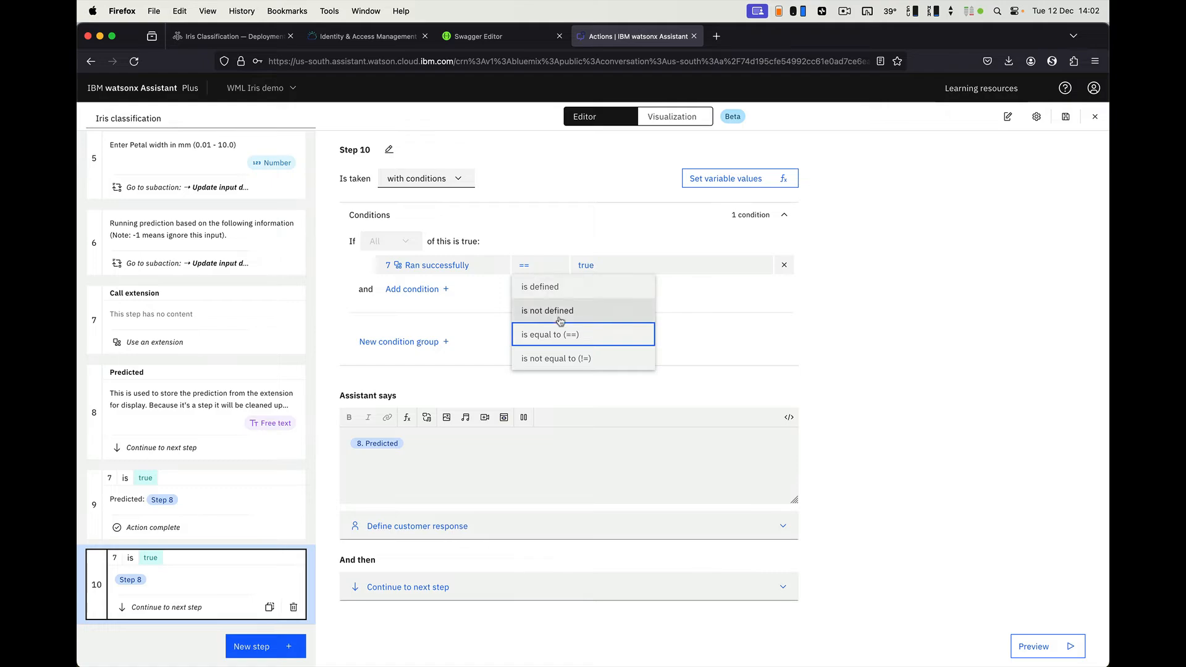
click(684, 295)
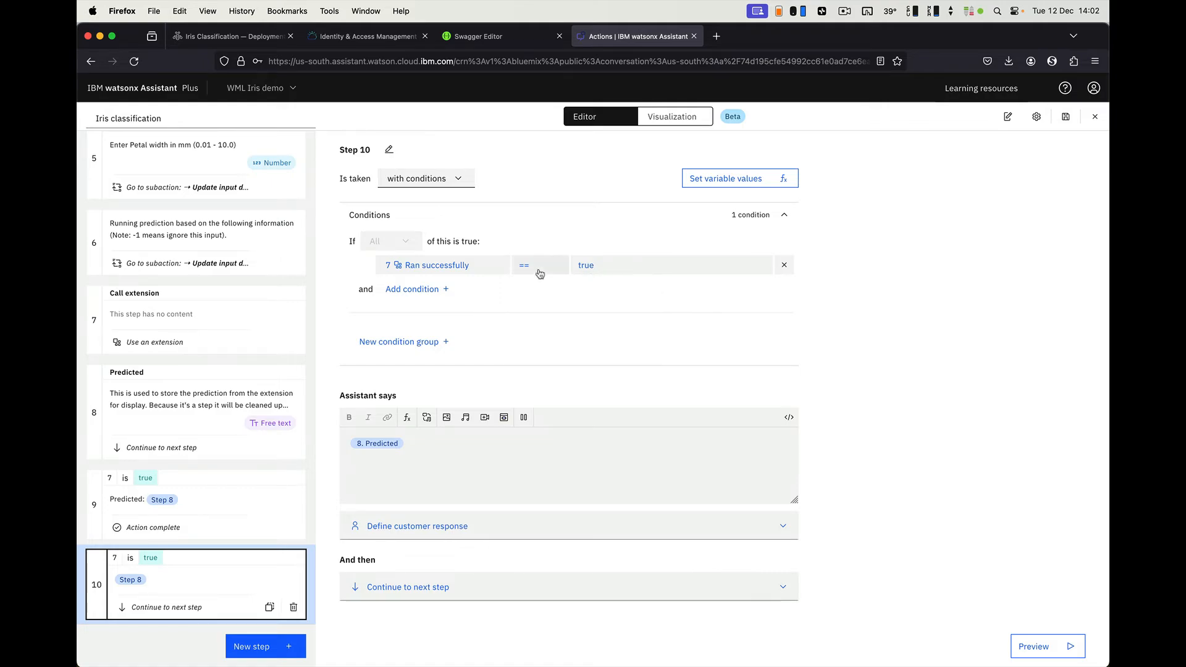
click(542, 269)
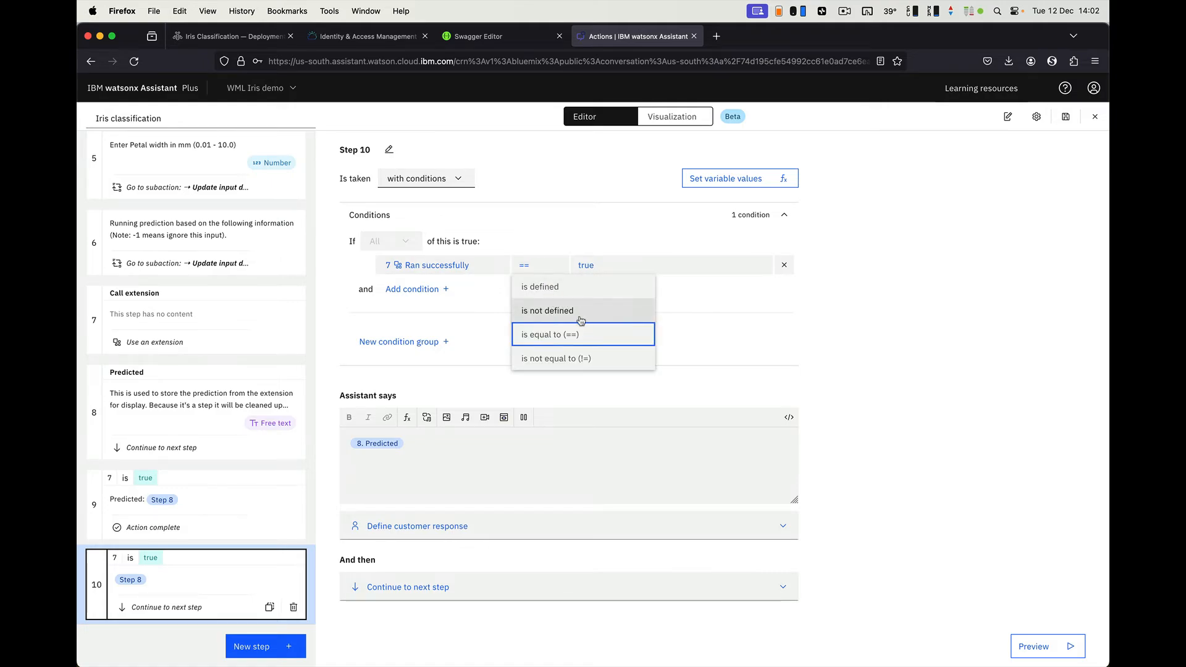
click(572, 359)
click(630, 264)
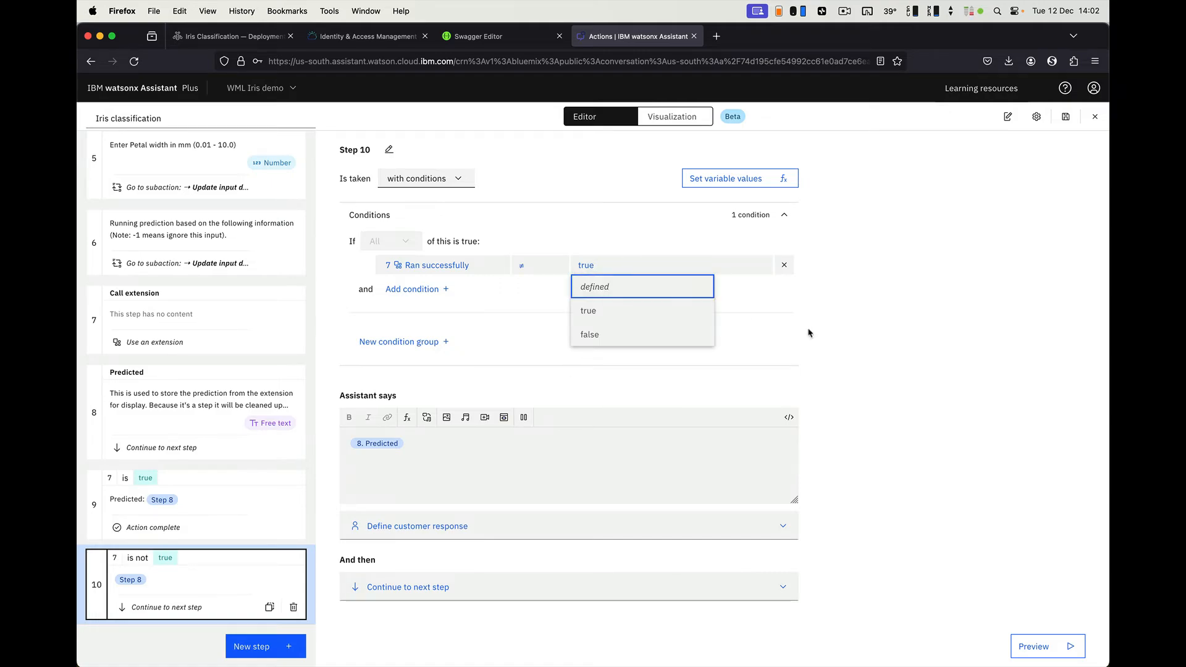
click(808, 333)
- Check the Step 9 condition for comparison, then set the Step 10 condition to Ran successfully is equal to false
click(162, 499)
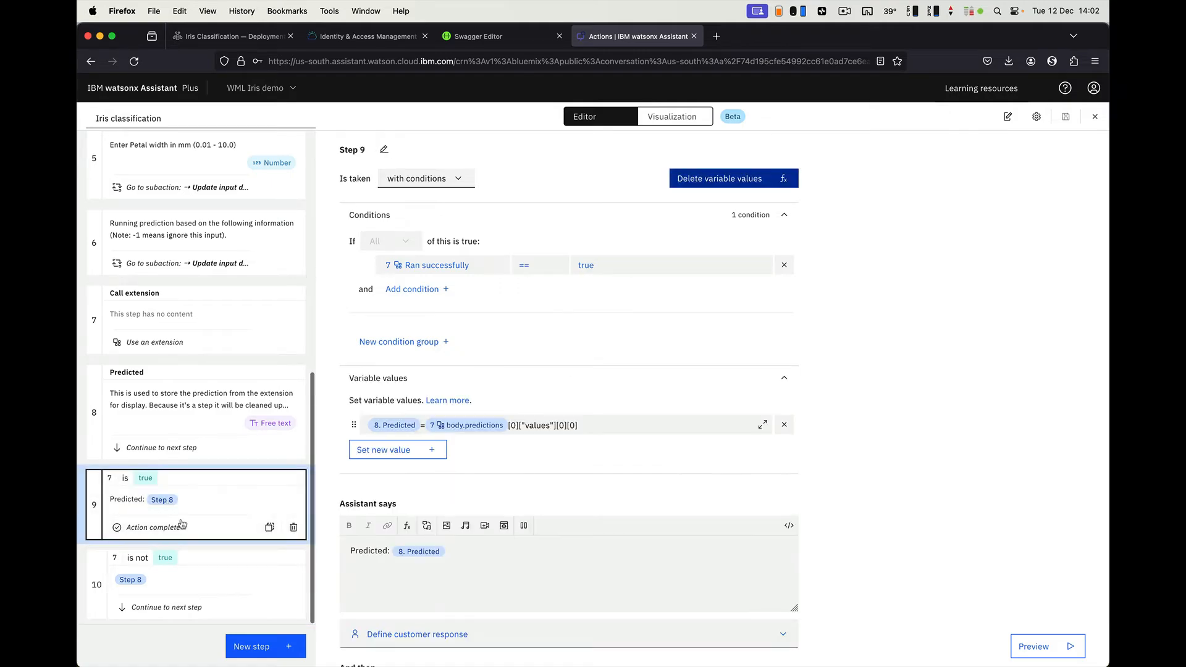
click(208, 568)
click(559, 268)
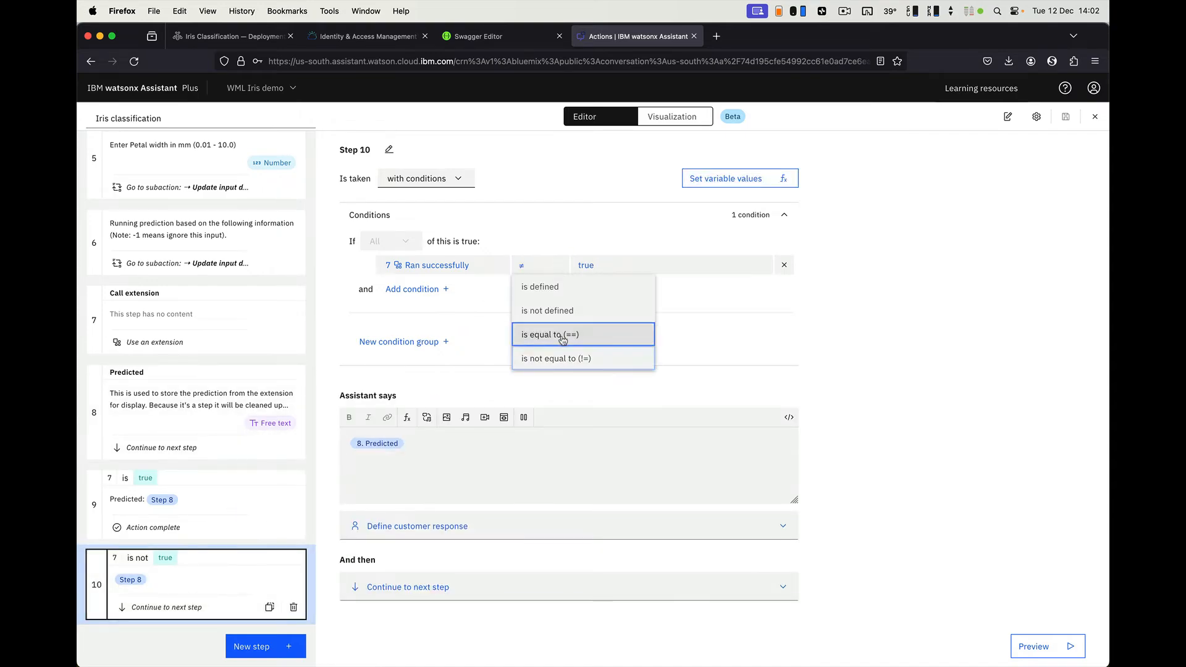
click(562, 336)
click(614, 339)
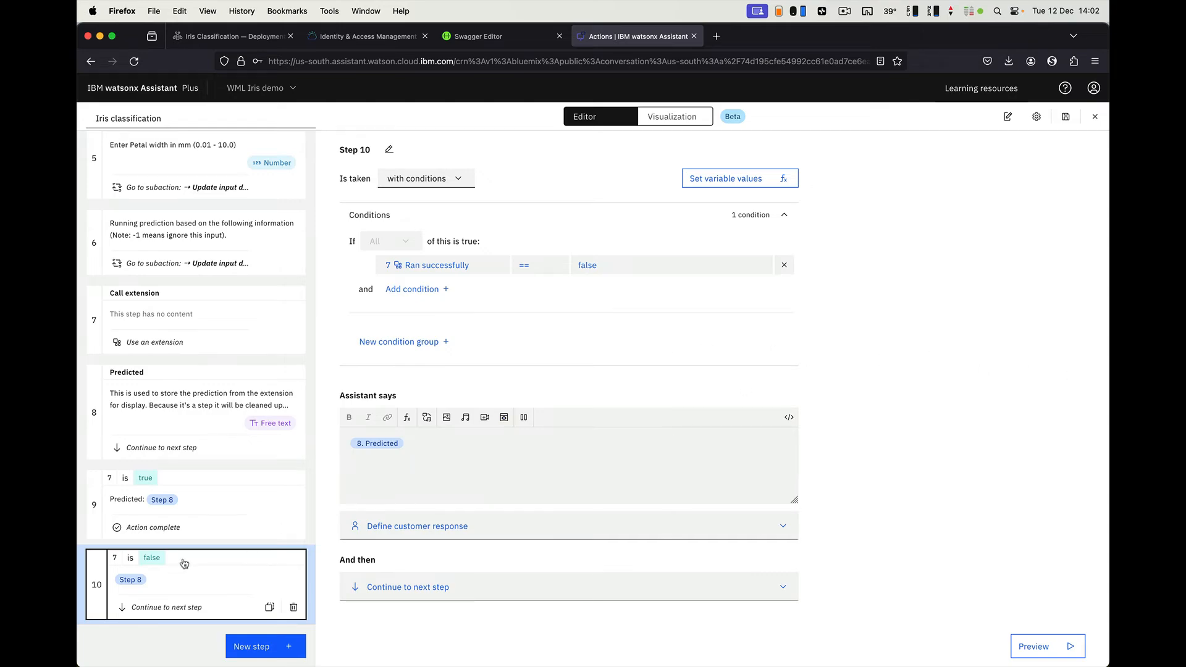
- Open the Setup variables step and examine the initial values assigned to Predicted and input_data
scroll(211, 498, up, 10)
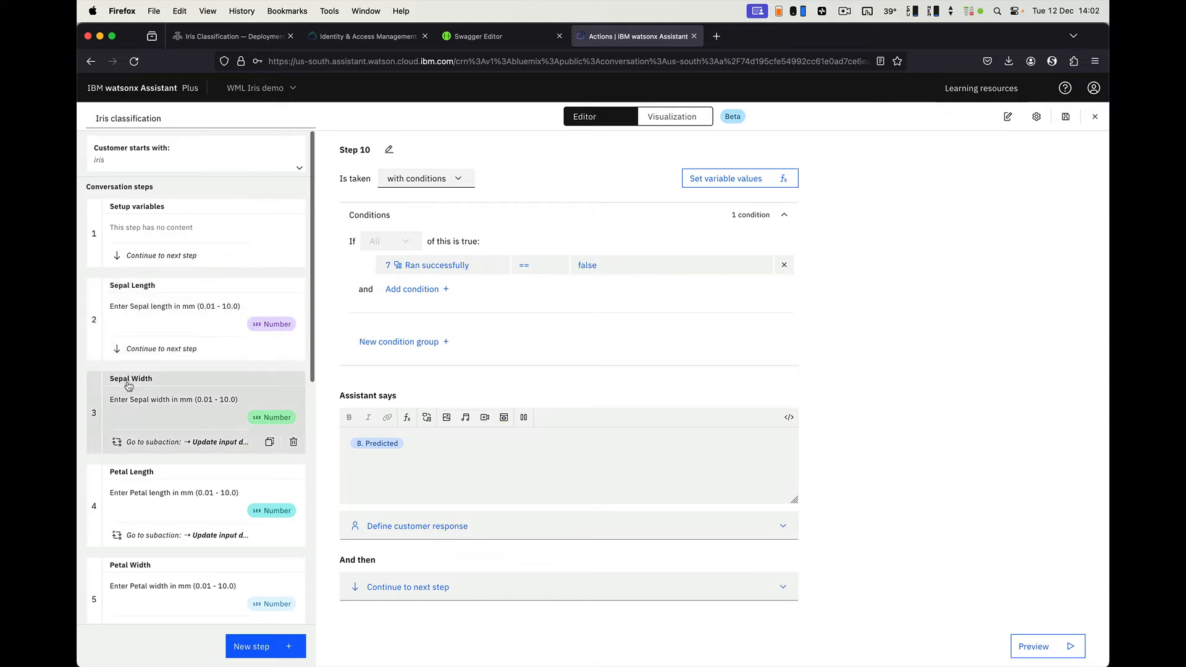
click(208, 242)
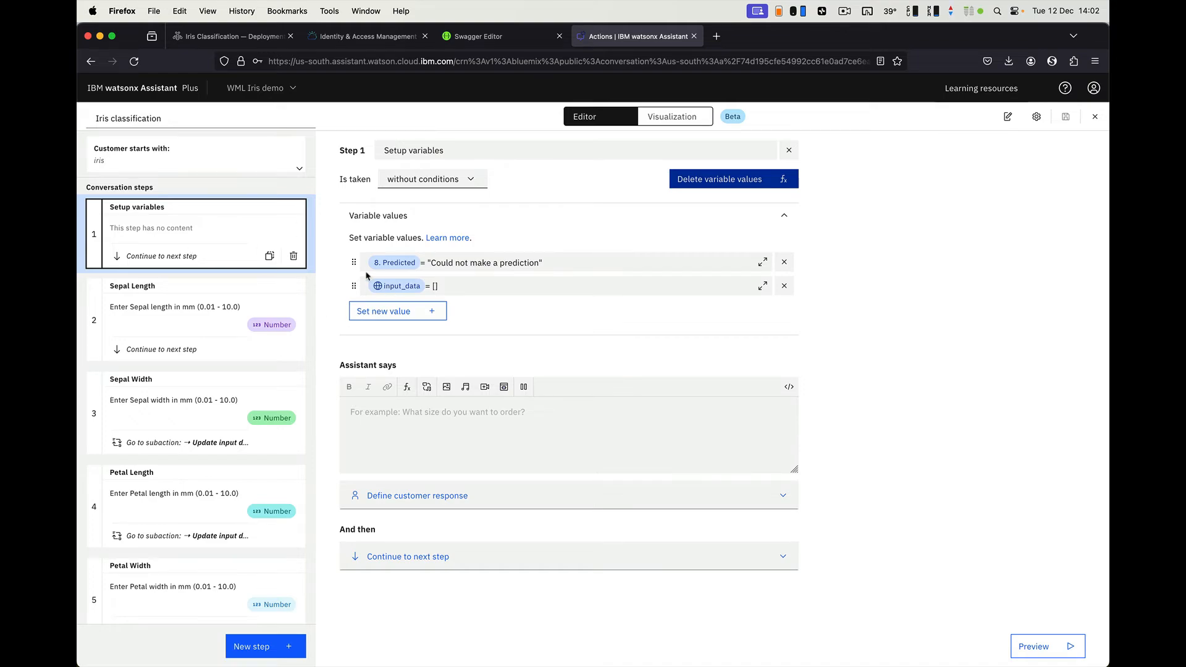
click(400, 265)
click(605, 326)
- Open the Predicted step and inspect its customer response settings, closing them without changes
scroll(184, 422, down, 5)
scroll(184, 422, down, 3)
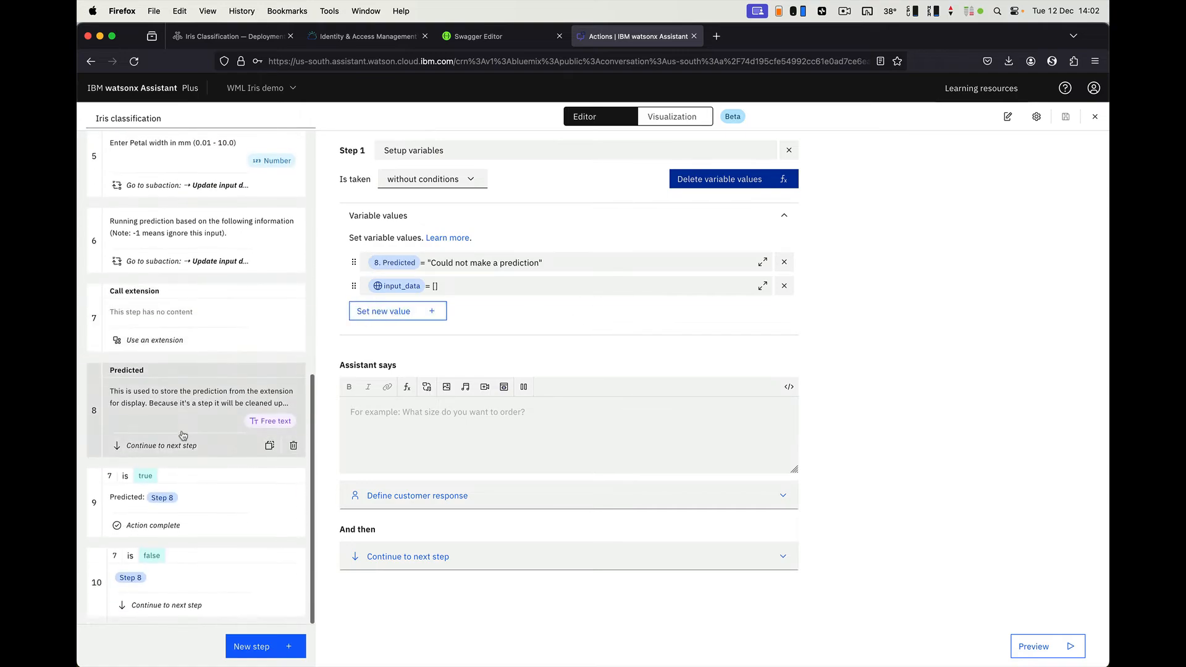
click(183, 407)
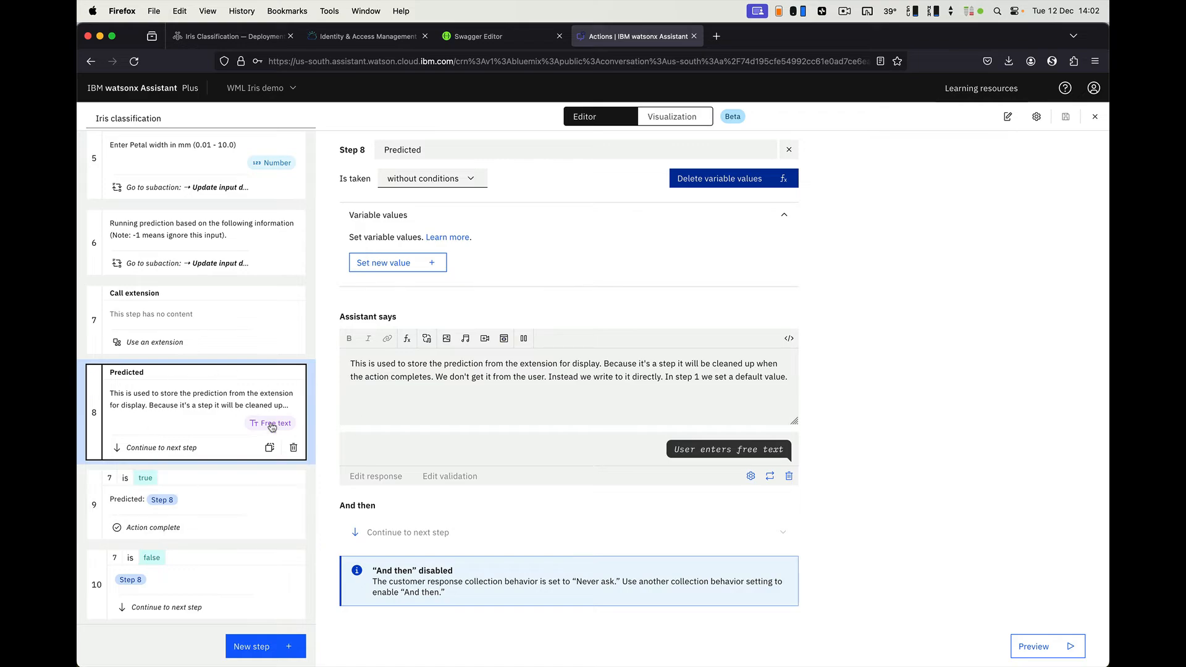
click(750, 477)
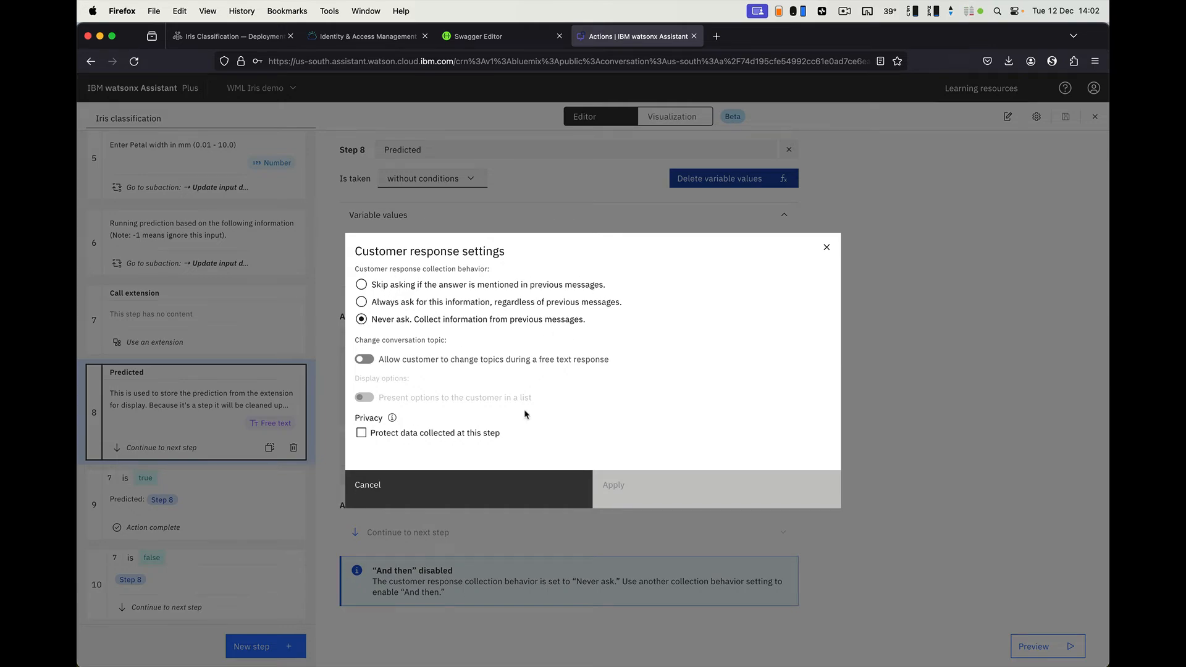
click(405, 495)
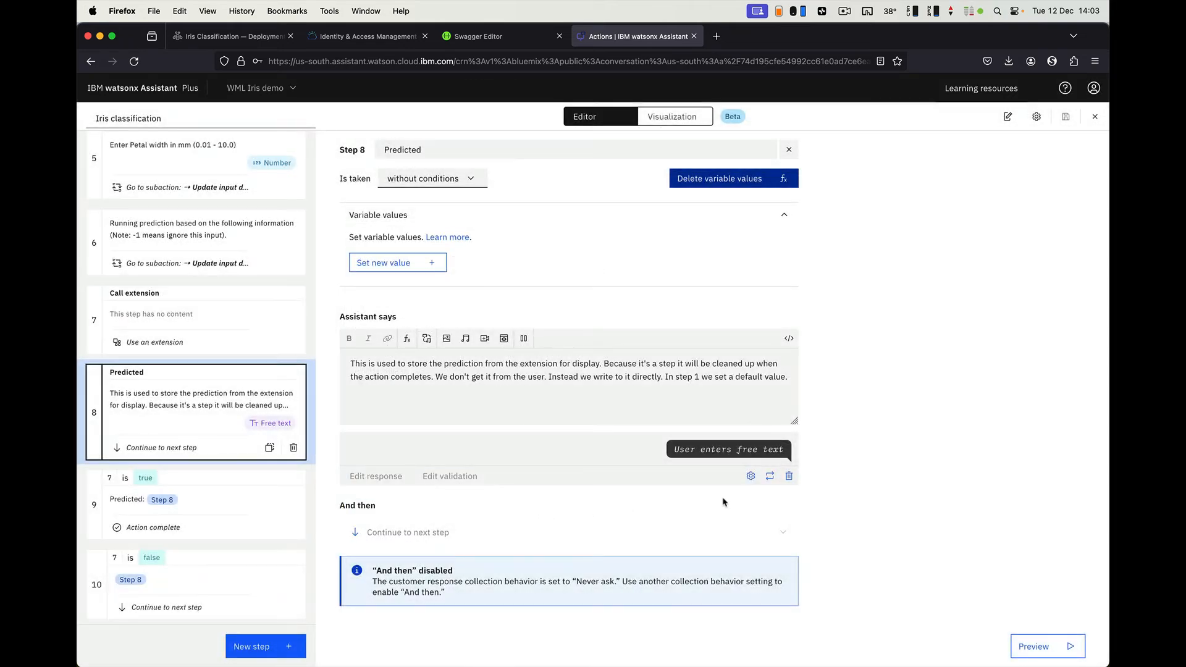
- Recheck the default value of Predicted in the Setup variables step and return to the Predicted step
scroll(196, 371, up, 10)
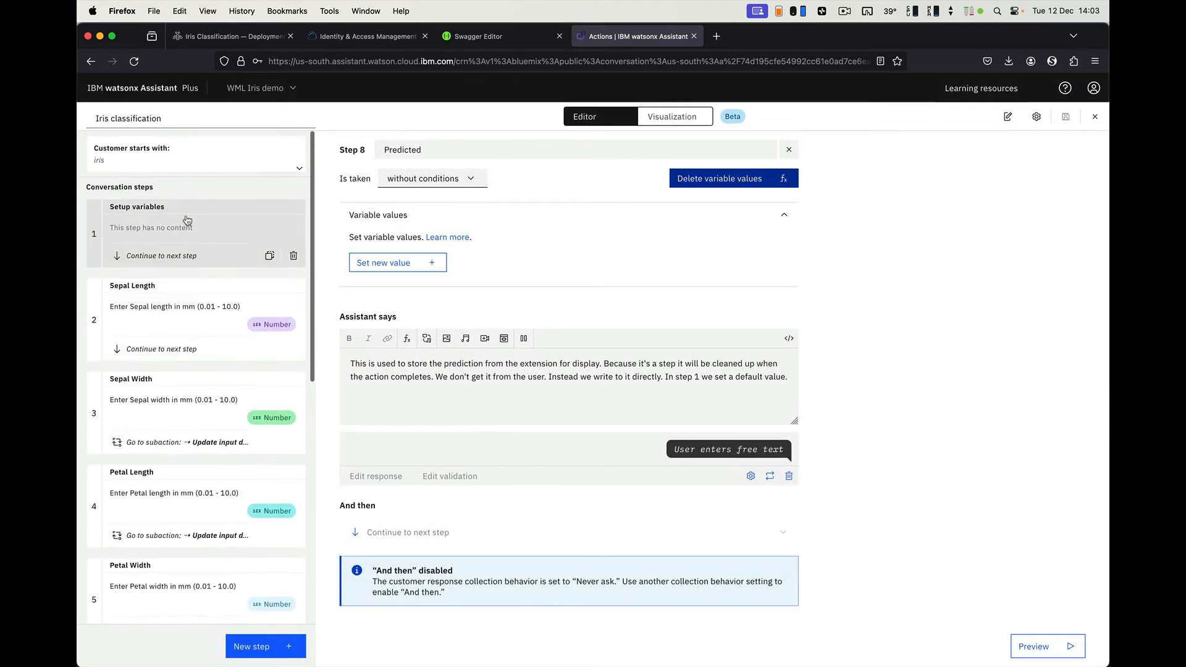
click(188, 221)
click(411, 263)
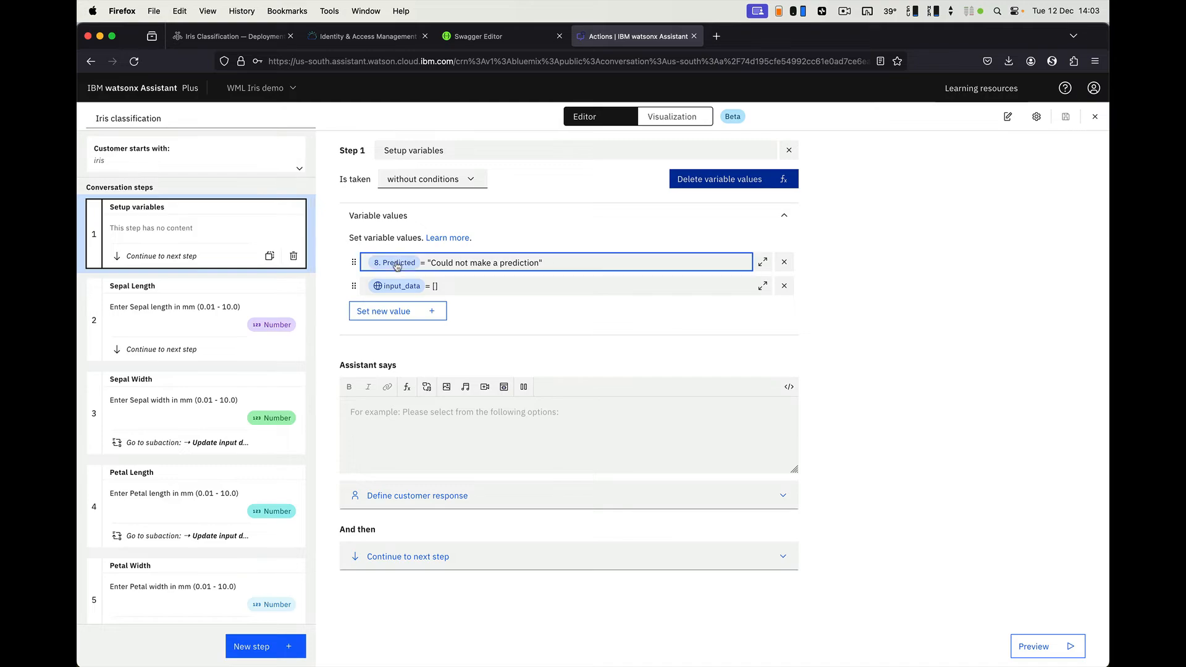
click(920, 323)
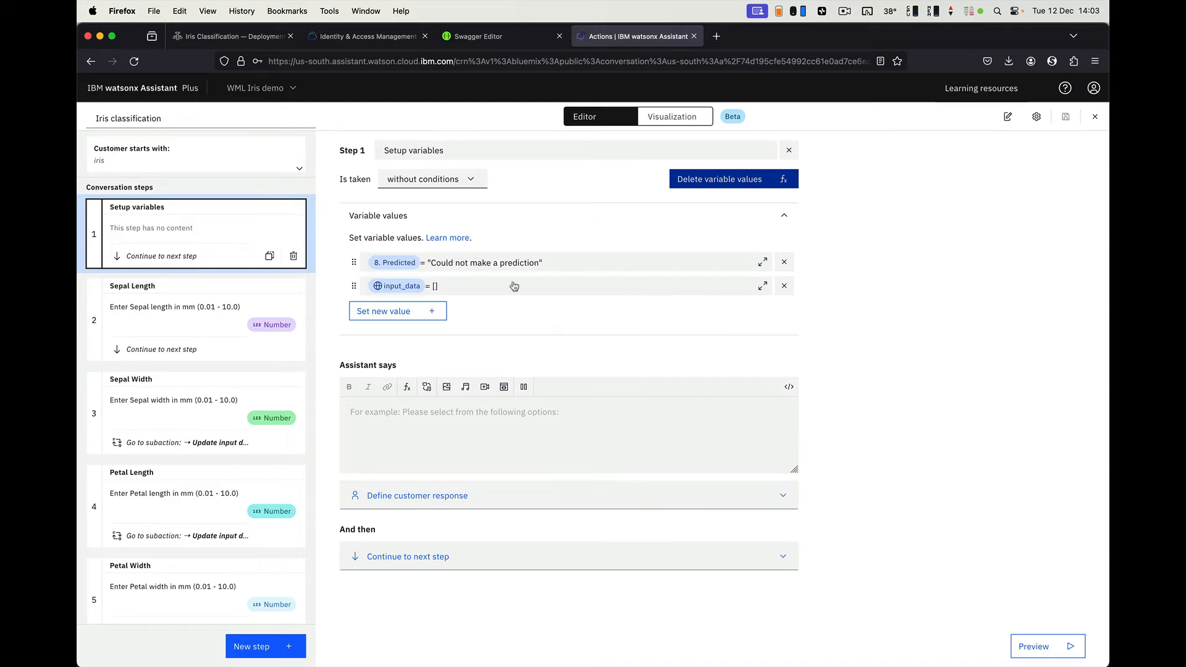
scroll(274, 380, down, 7)
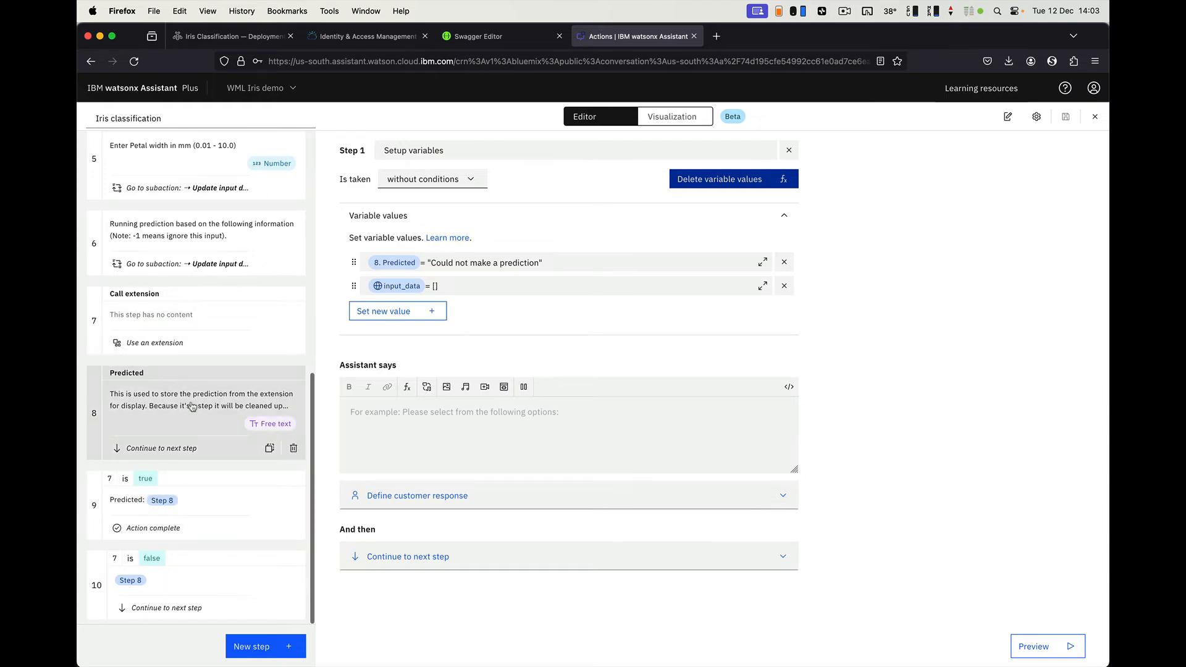
click(160, 412)
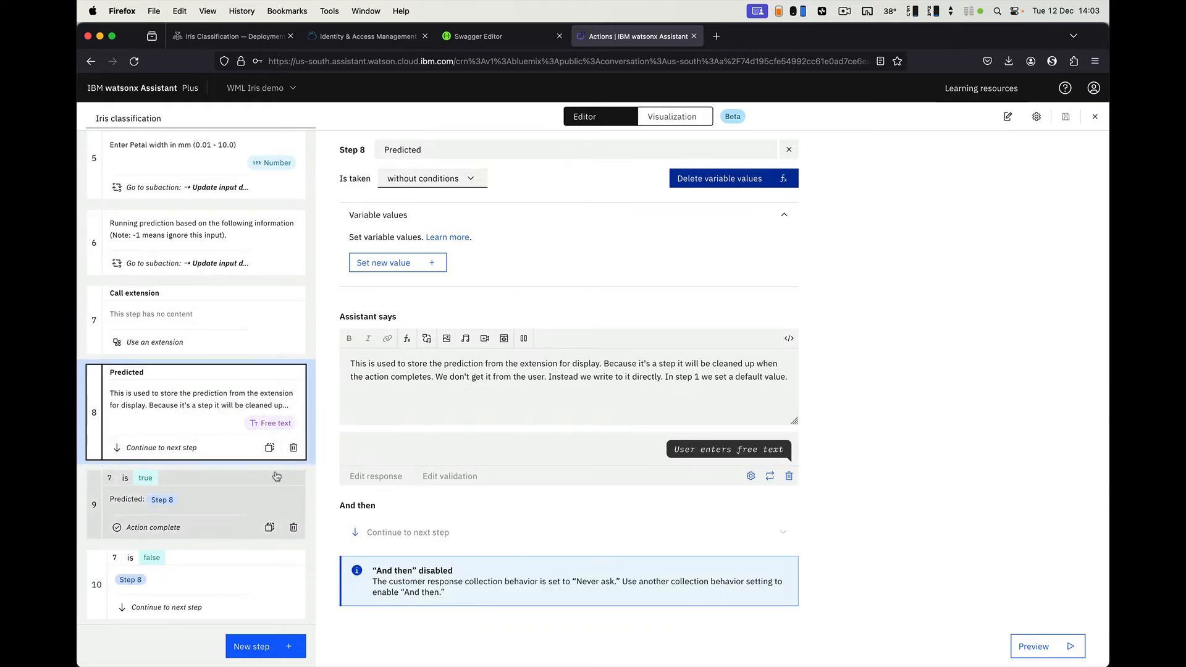
- Insert a new step after Predicted and add an expression to its variable values
click(265, 645)
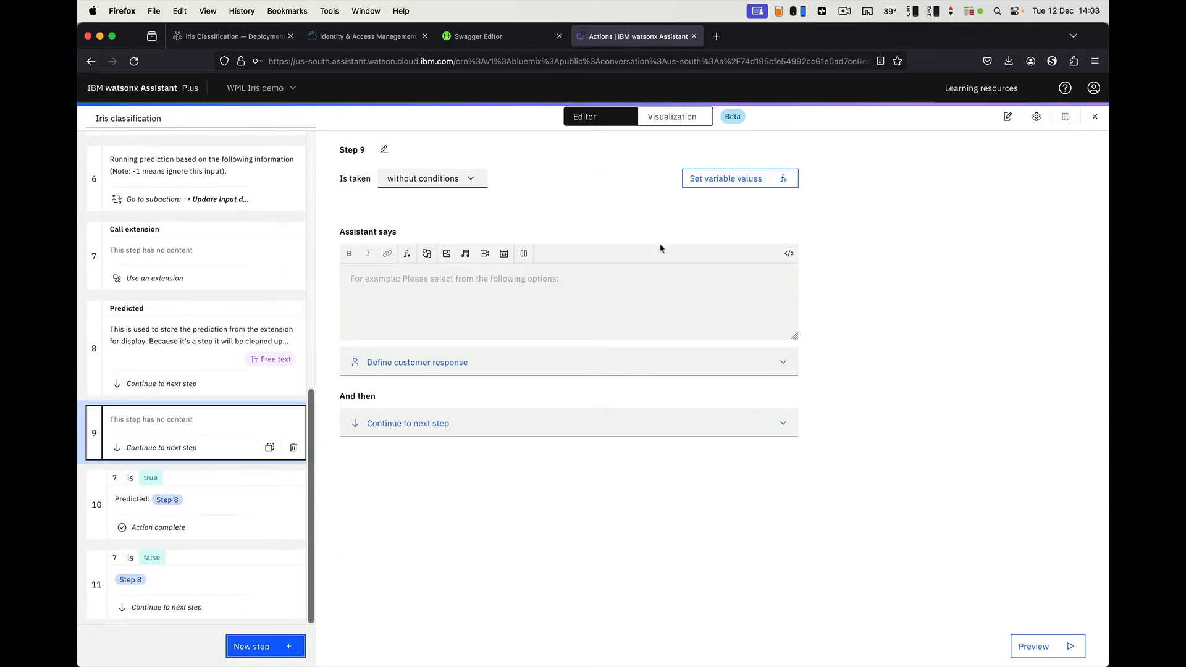
click(733, 184)
click(395, 263)
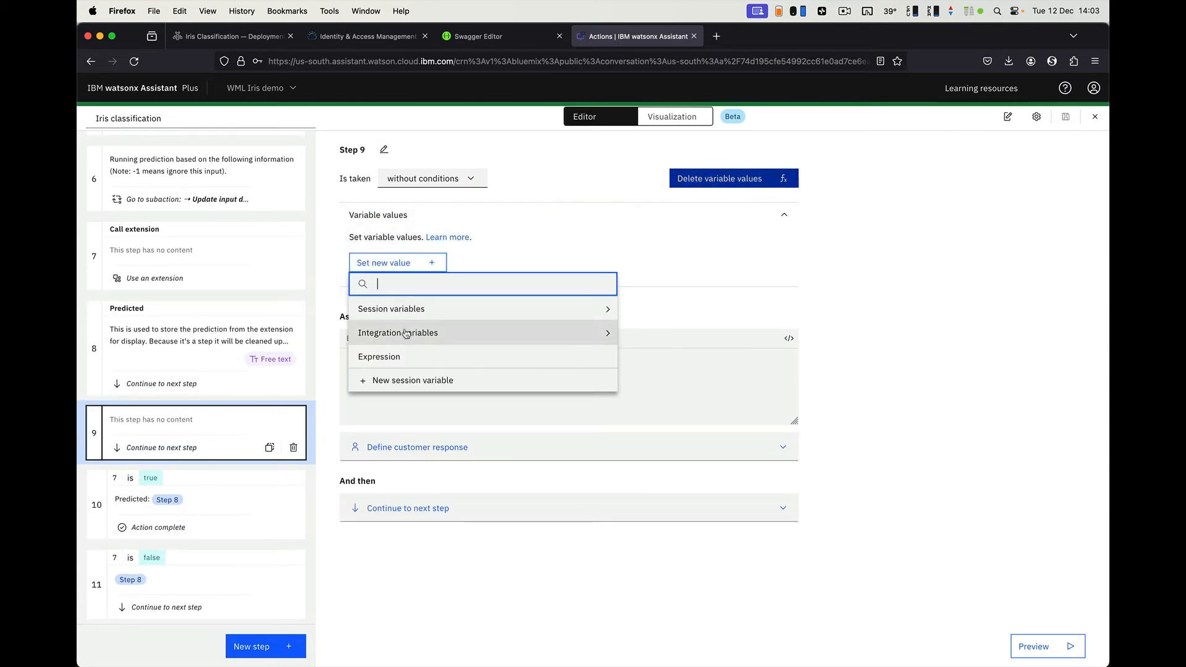
click(395, 357)
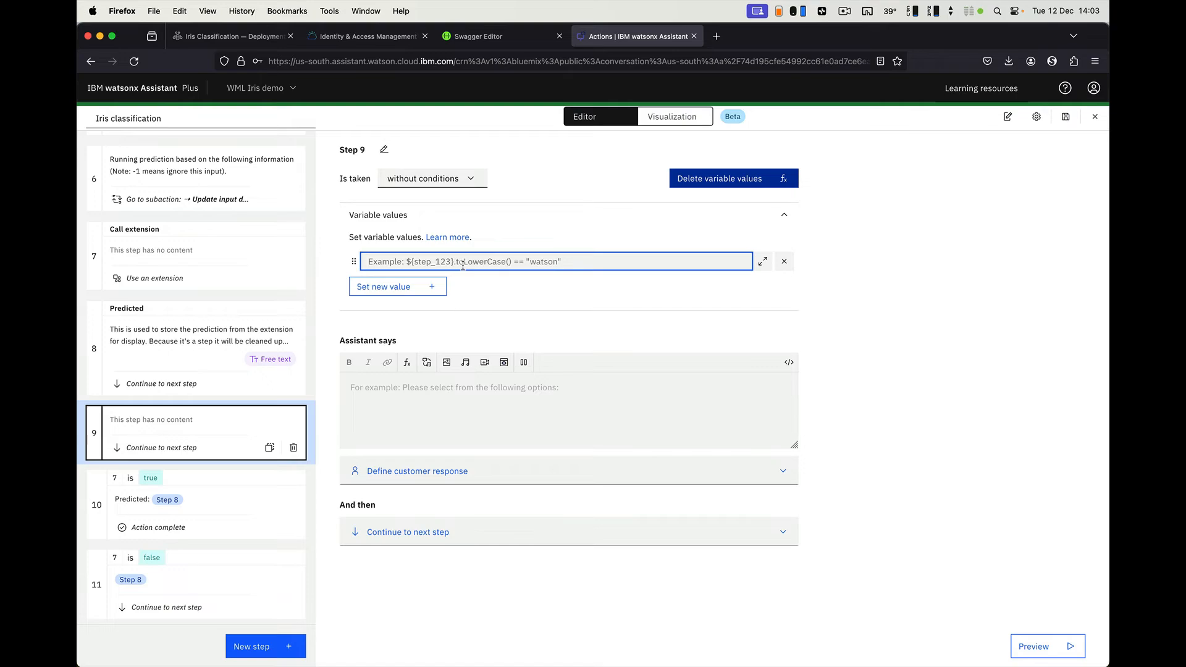
- Reference the Predicted action step variable in the new step's expression and highlight the ${step_816} reference
text($step)
key(BackSpace)
key(BackSpace)
key(BackSpace)
key(BackSpace)
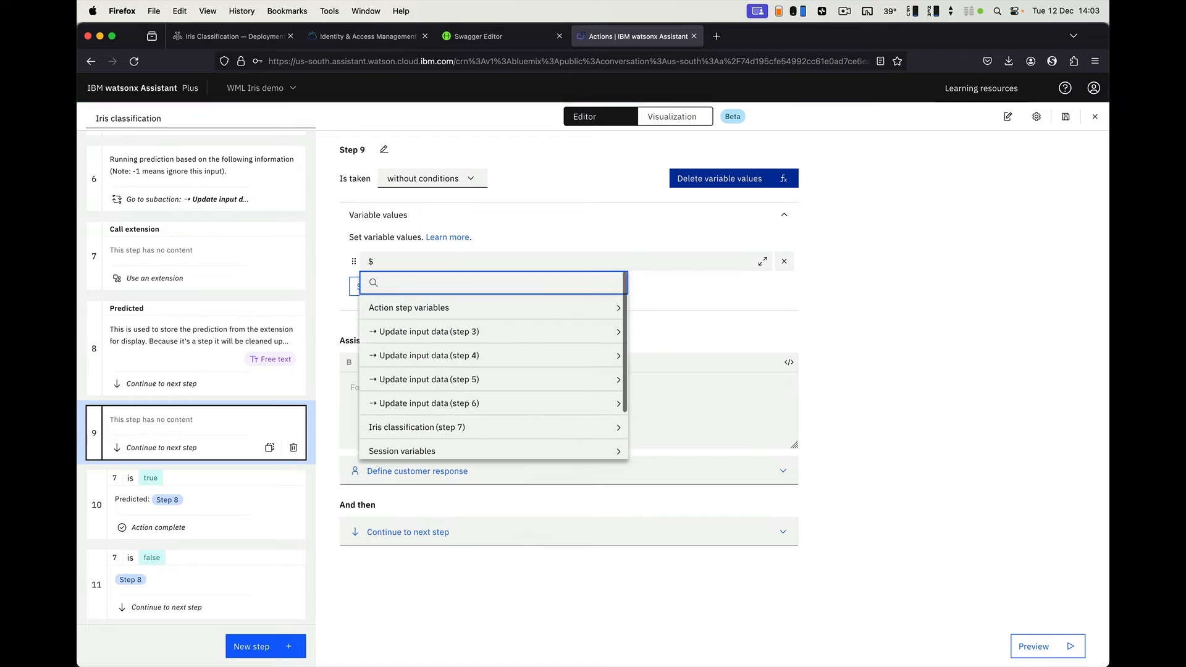
scroll(563, 398, down, 3)
scroll(510, 319, up, 3)
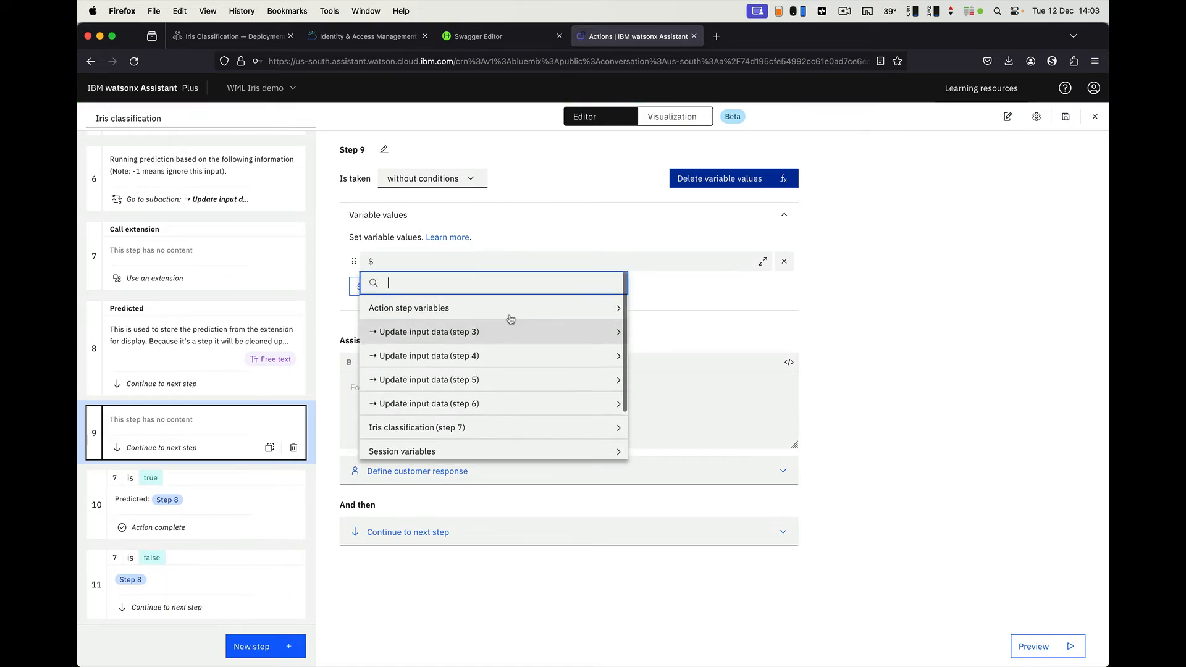
click(510, 321)
click(473, 427)
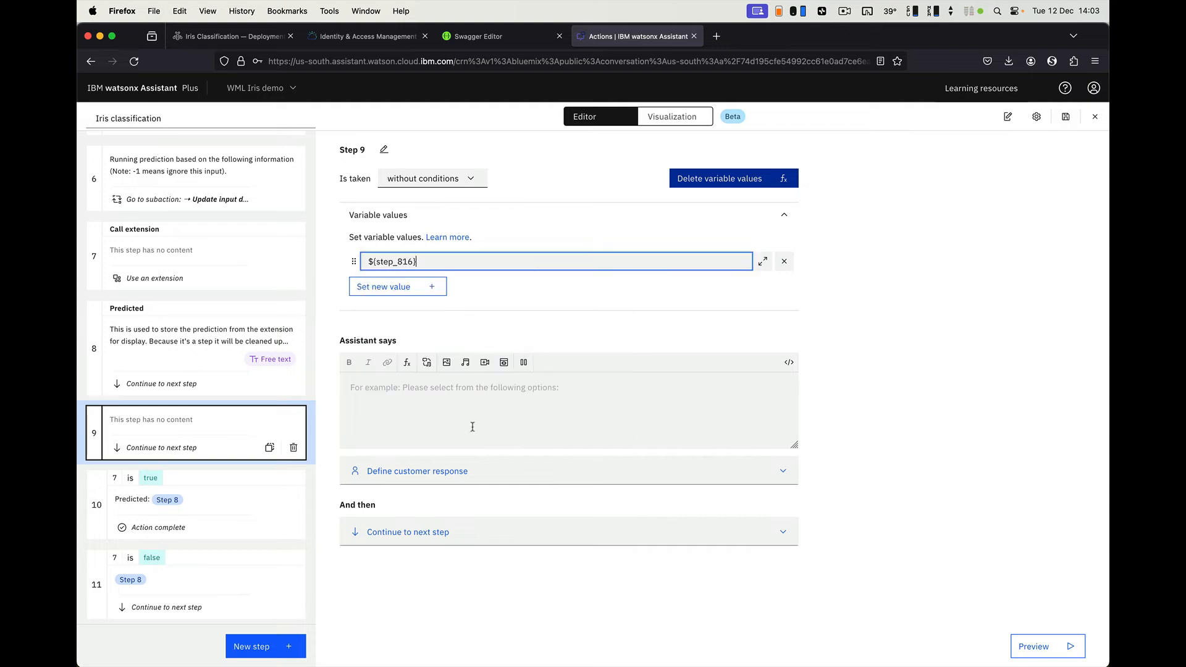
drag(424, 260, 363, 260)
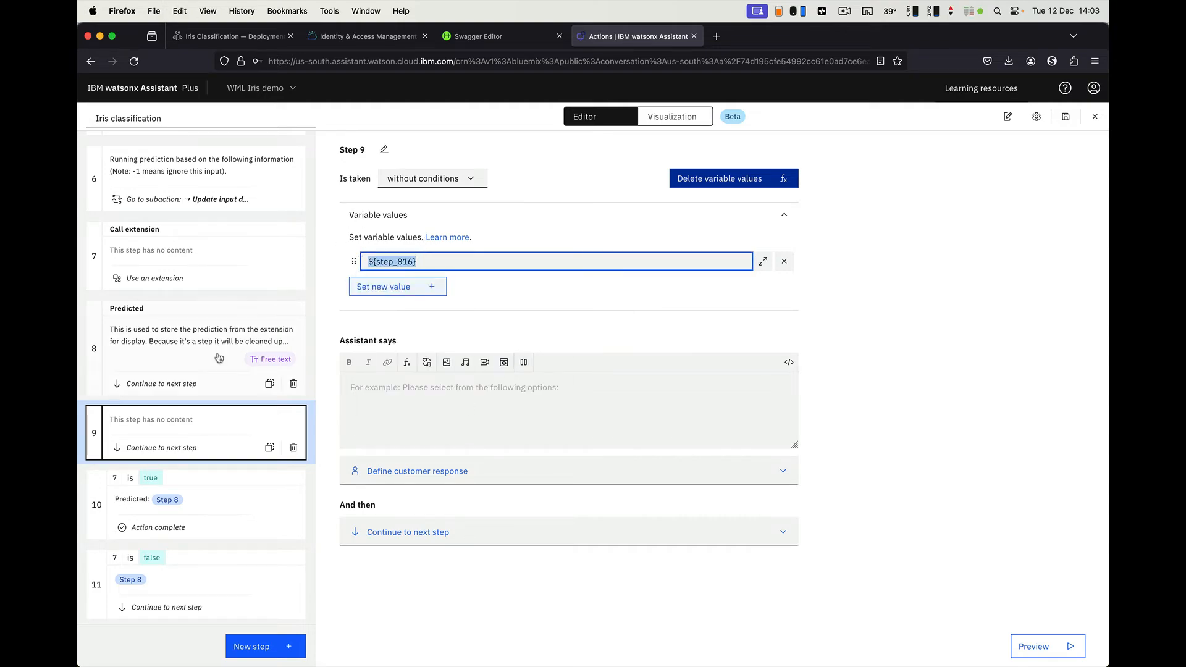
- Delete the newly inserted step 9 from the action
click(294, 450)
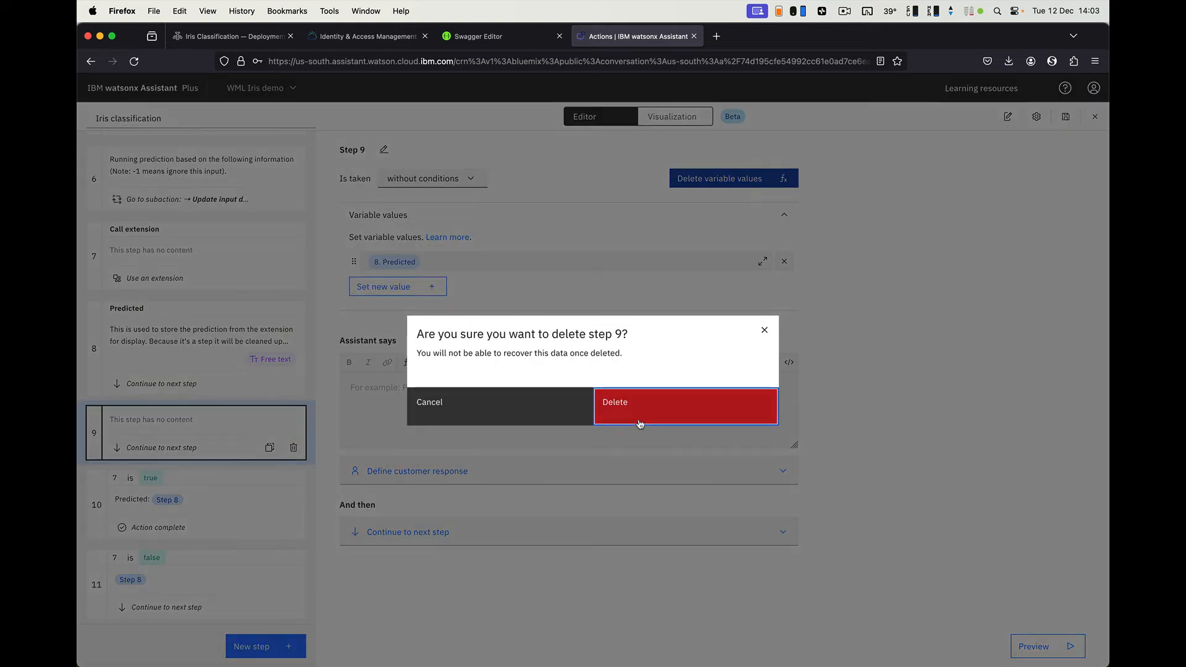
click(638, 414)
- Open the Setup variables step and examine how its expressions reference the Predicted and input_data variables
scroll(202, 239, up, 3)
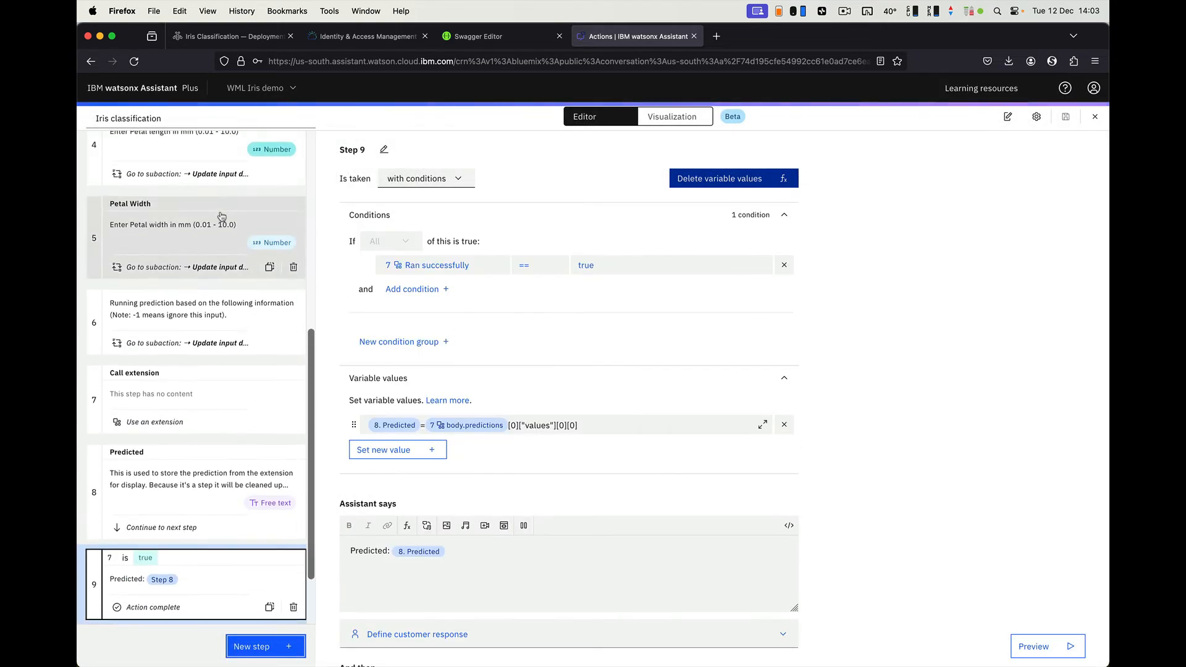
scroll(202, 239, up, 10)
click(185, 229)
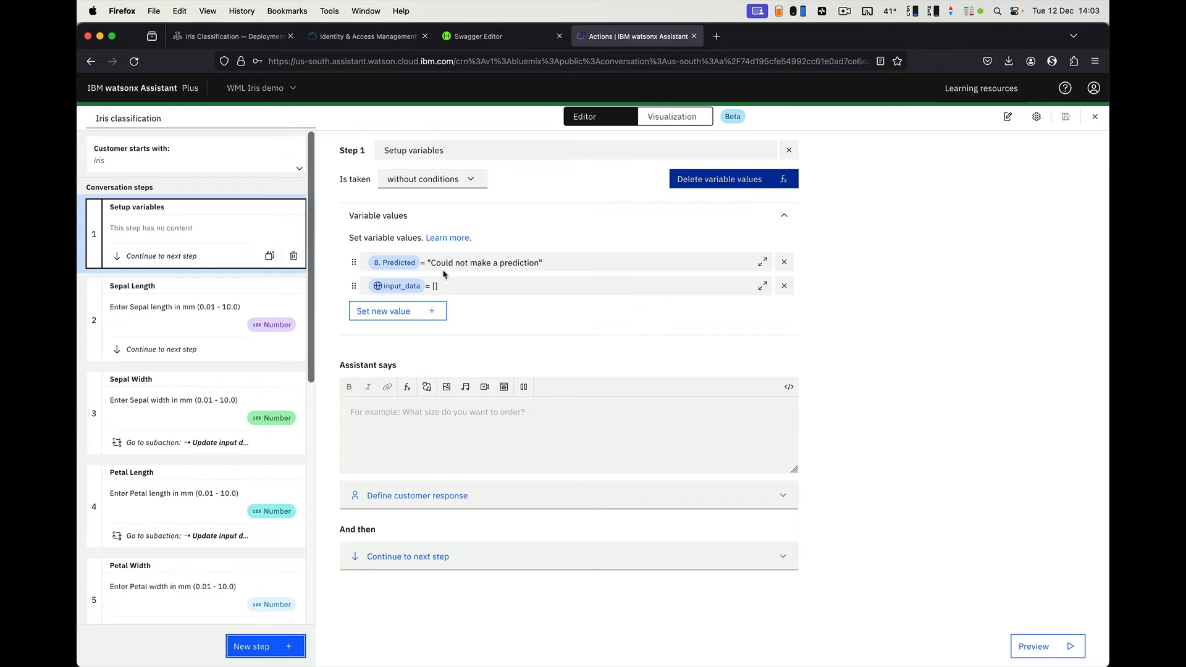
click(385, 263)
drag(422, 261, 363, 261)
click(863, 325)
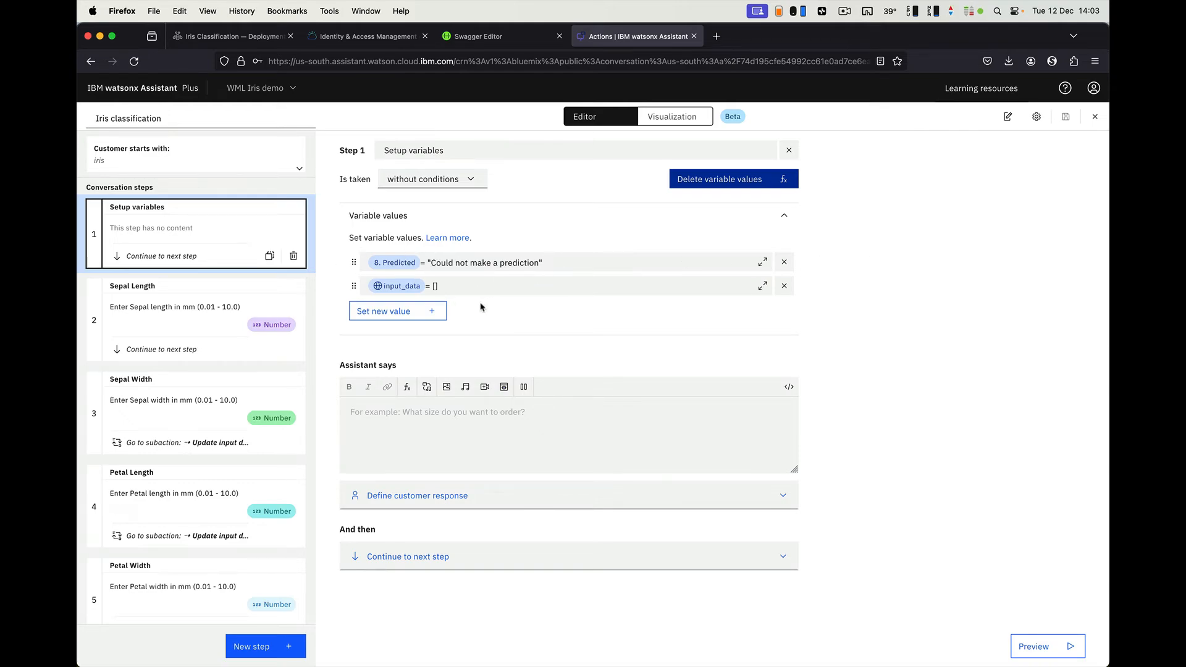
click(385, 288)
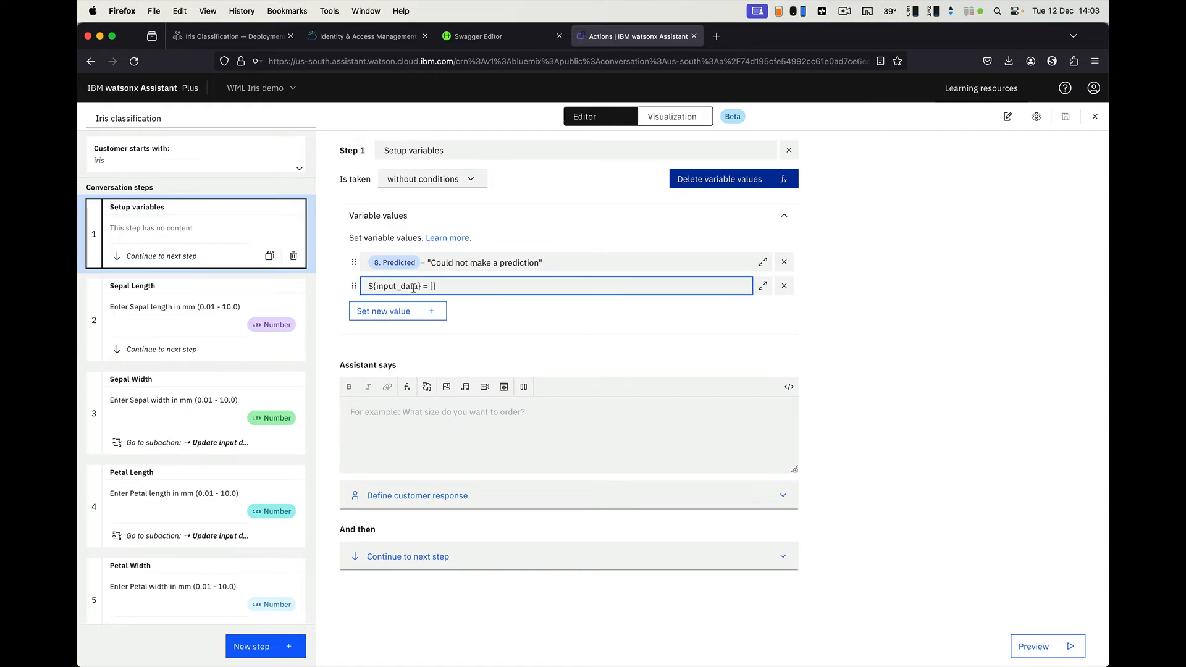
drag(421, 286, 370, 286)
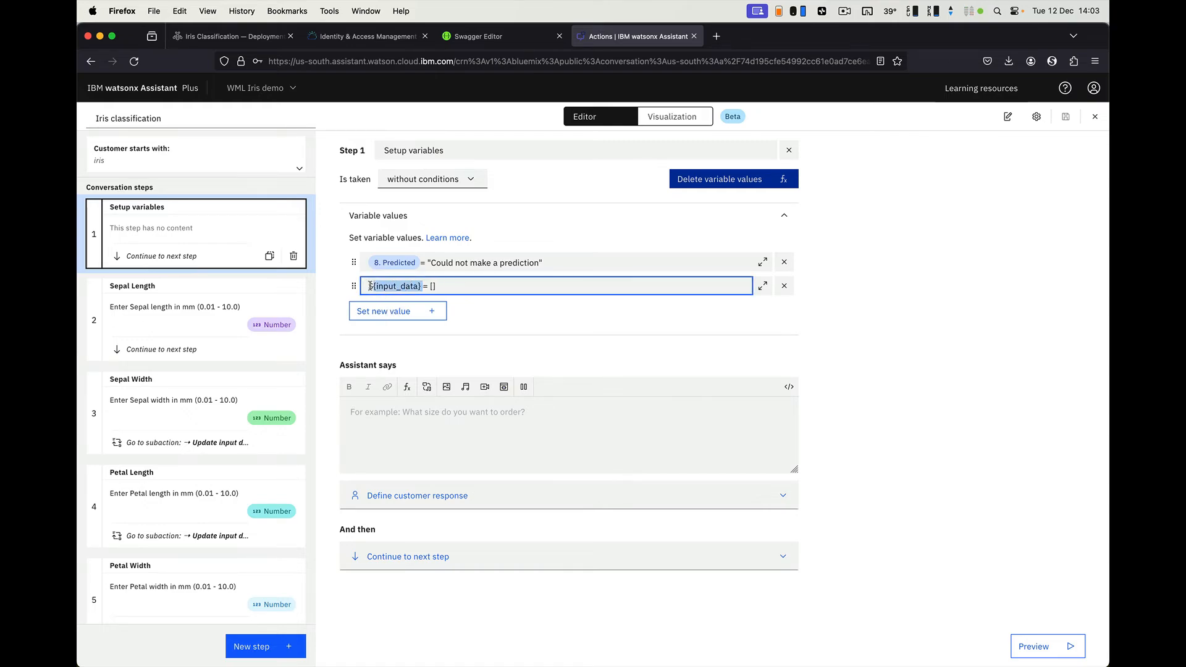
click(885, 312)
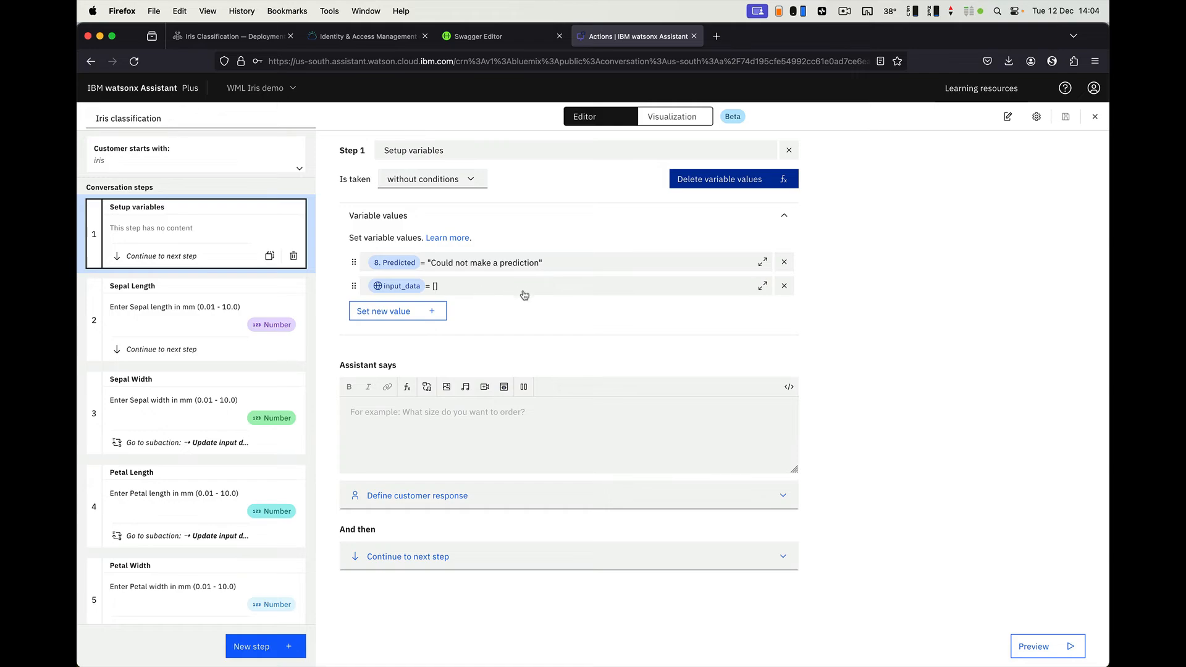
- Open the Sepal Length step and examine its prompt and the JSON defining the Skip button option
click(212, 321)
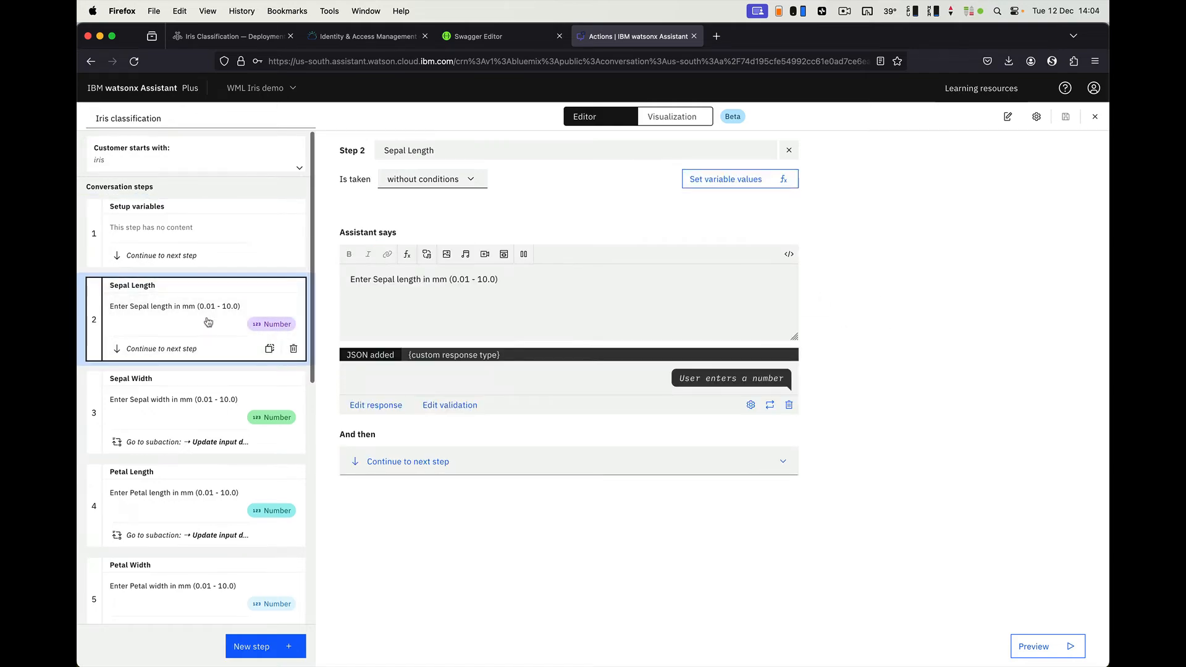
drag(351, 279, 511, 283)
click(511, 284)
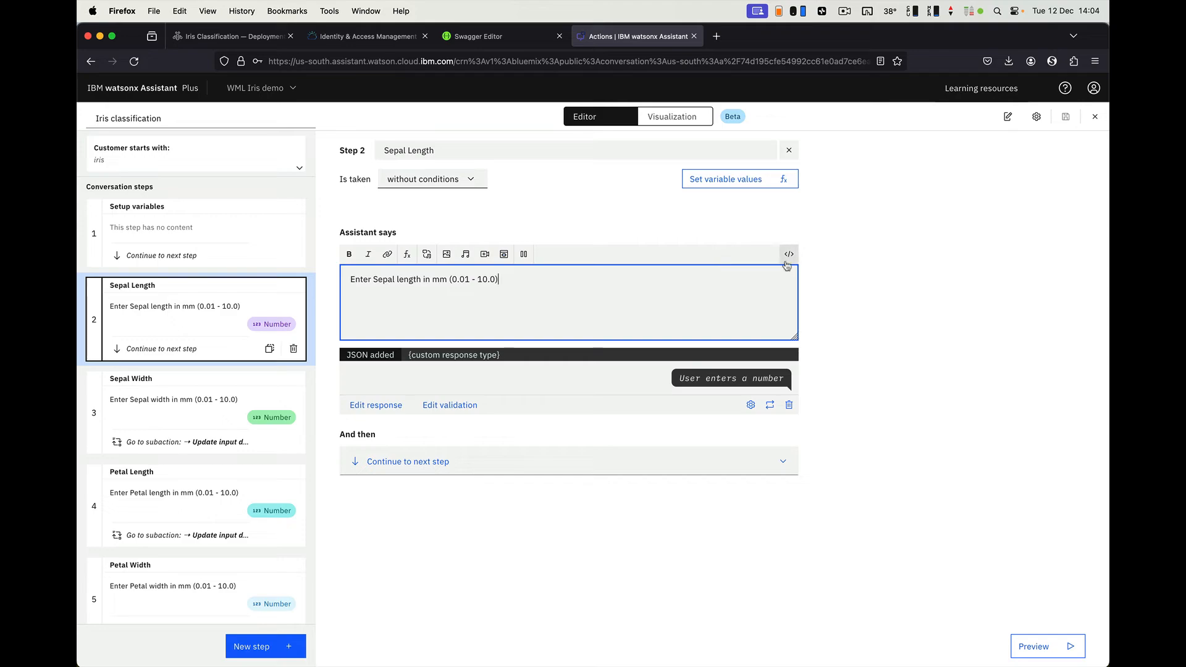
click(788, 255)
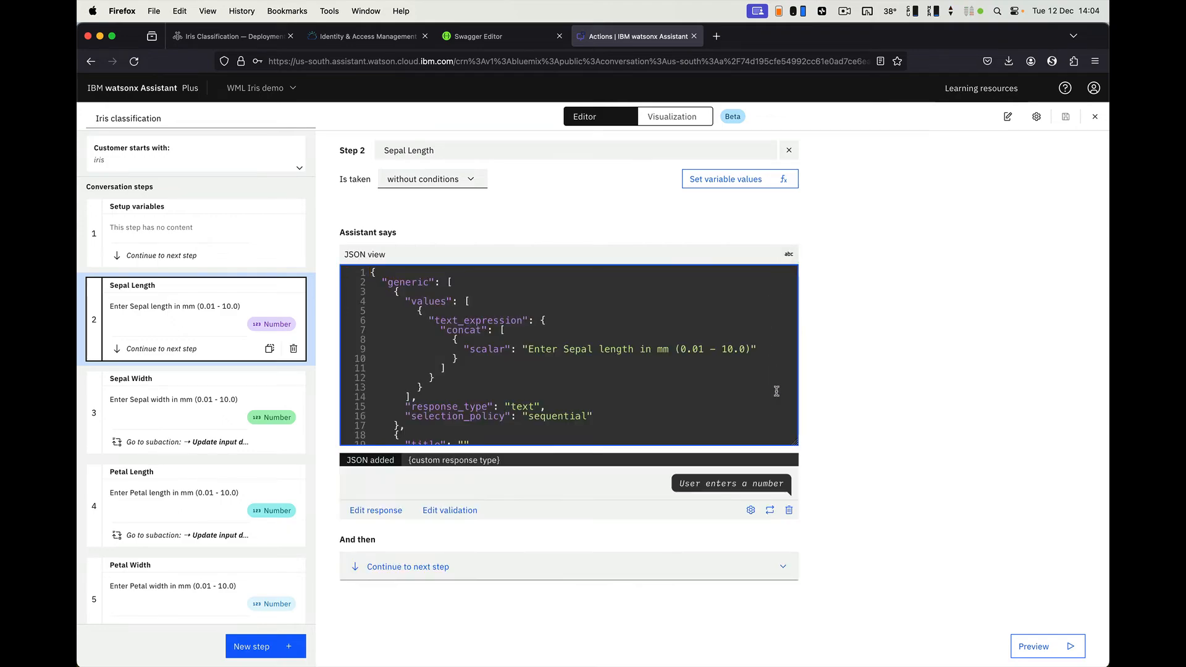
scroll(533, 409, down, 5)
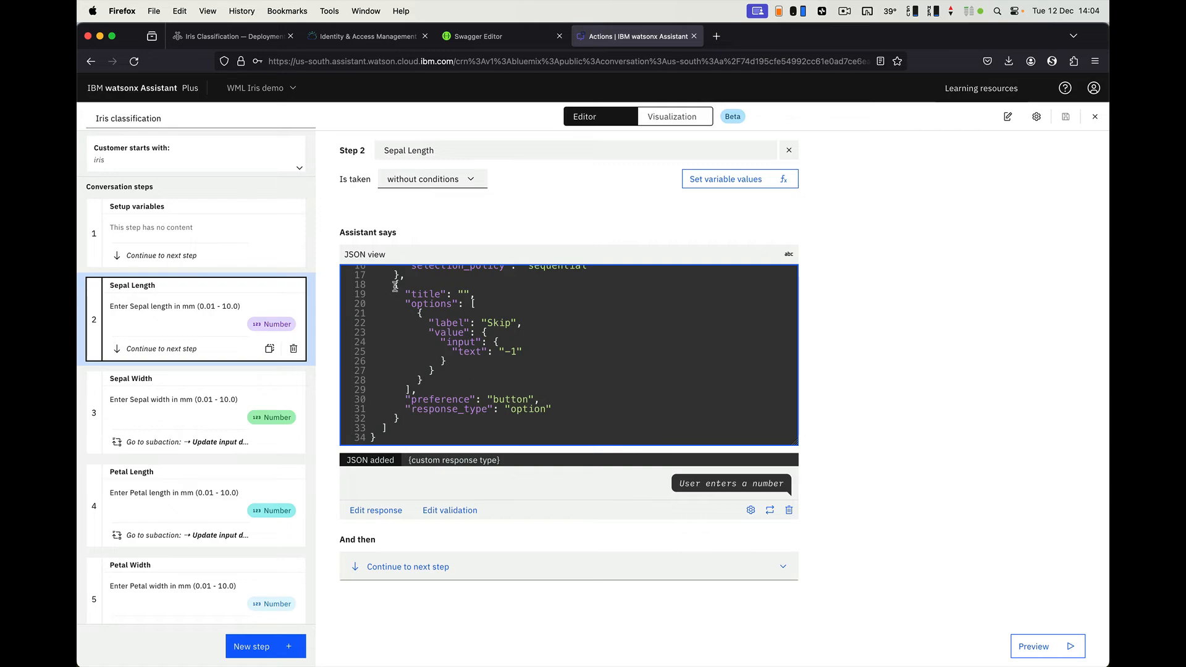
drag(395, 286, 410, 420)
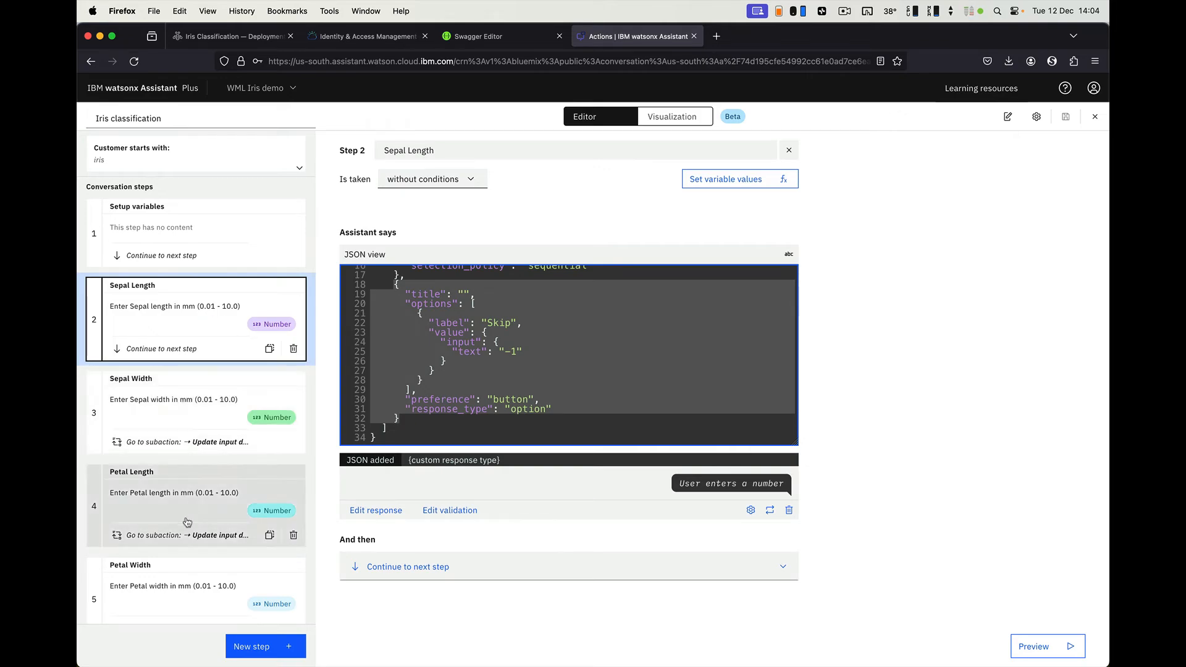
click(790, 255)
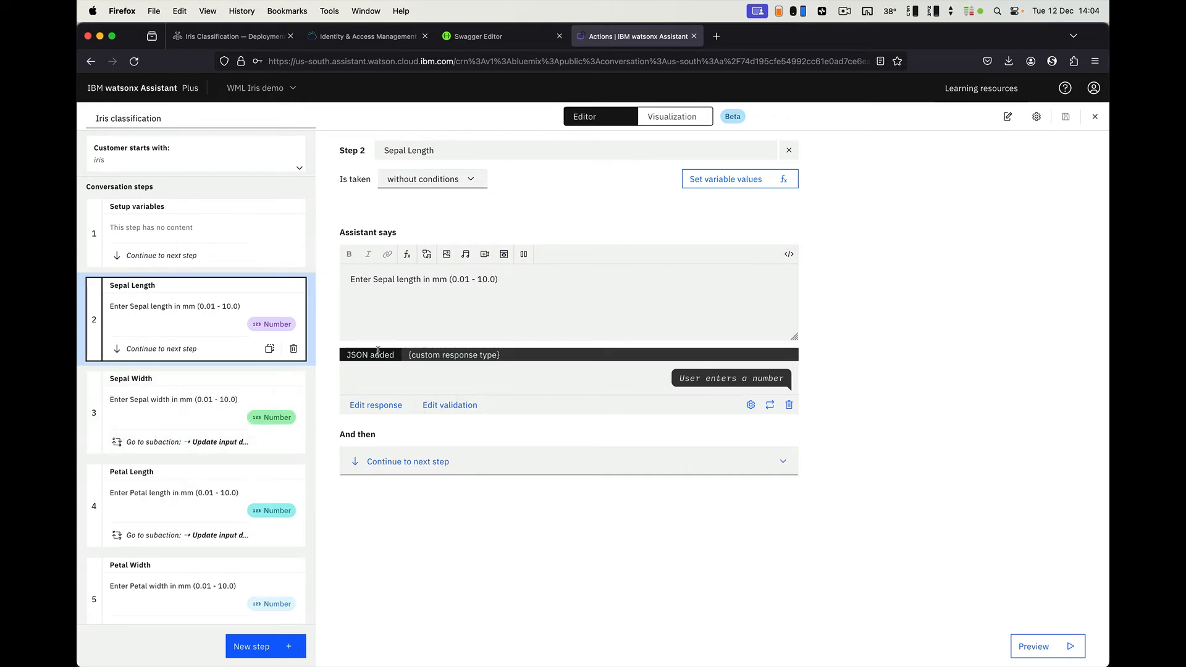
- Compare the prompts and subaction settings of the Sepal Length, Sepal Width, Petal Length and Petal Width steps
click(195, 425)
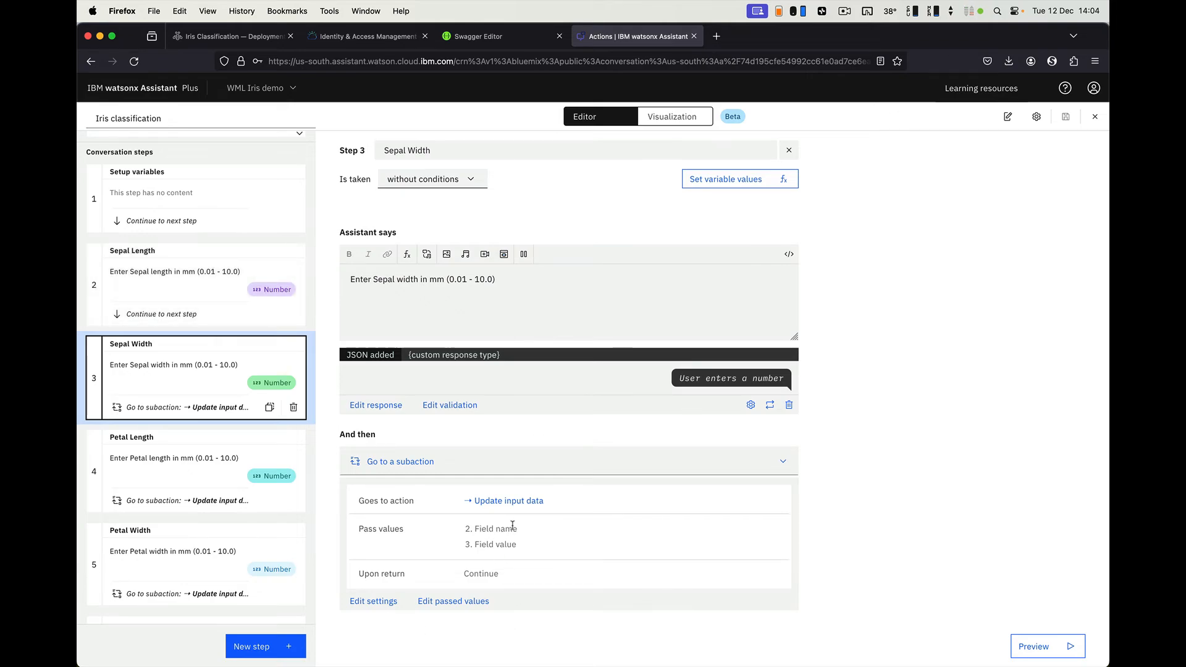
click(172, 301)
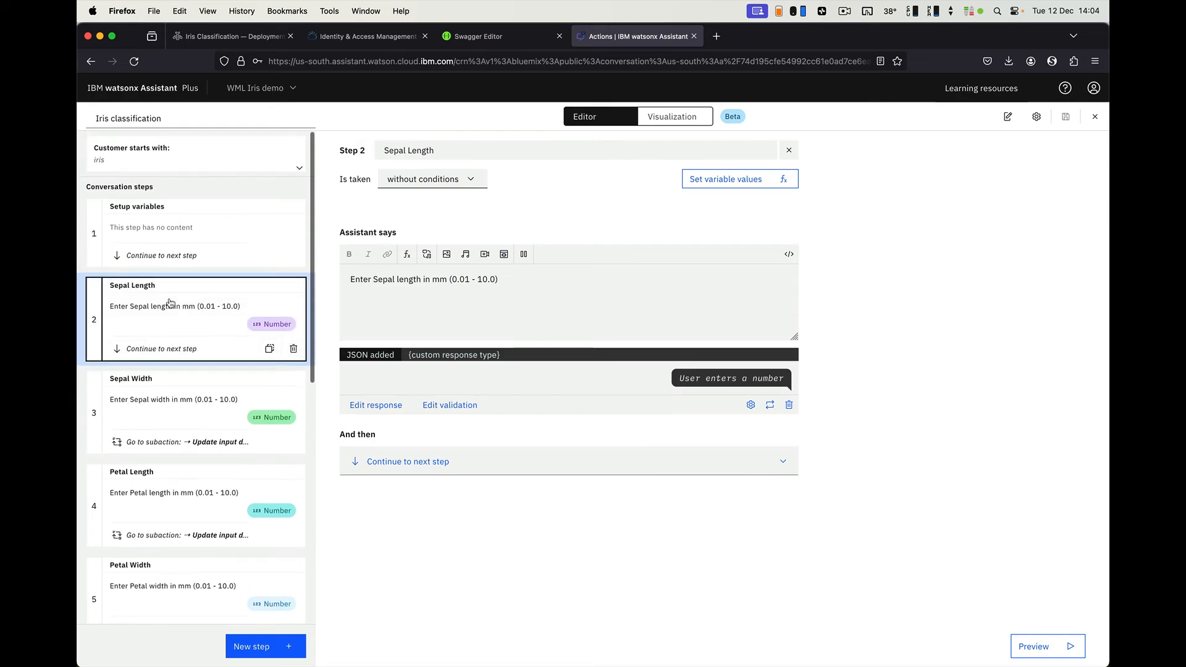
click(189, 415)
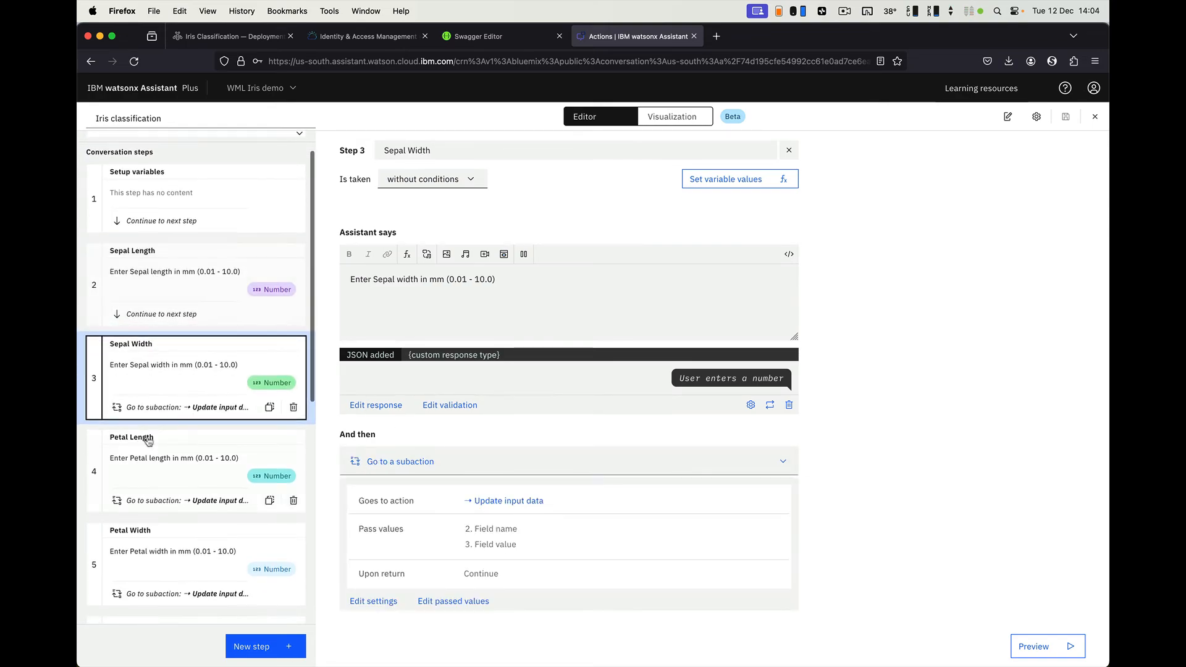
click(176, 460)
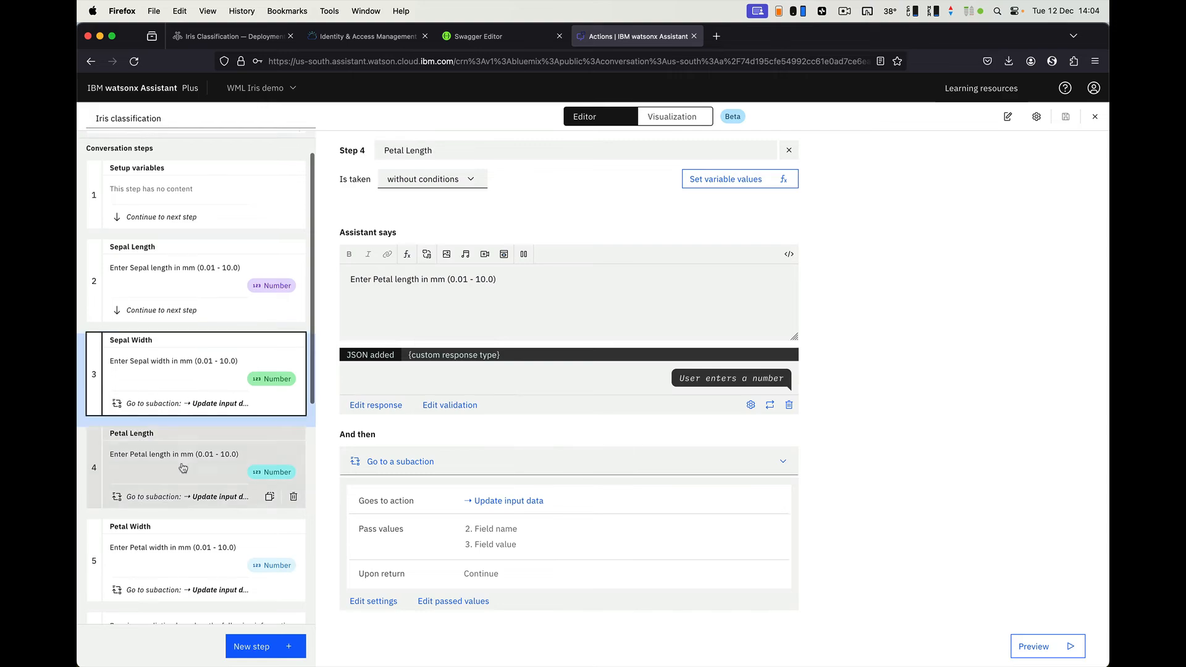
click(196, 476)
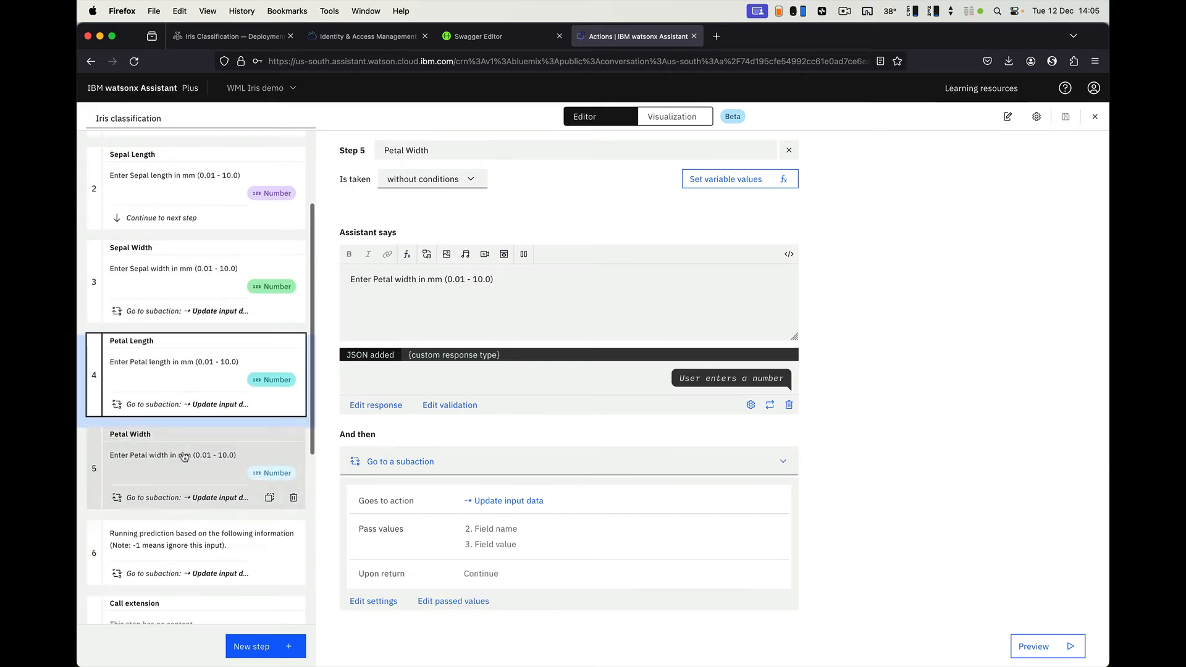
scroll(196, 476, up, 4)
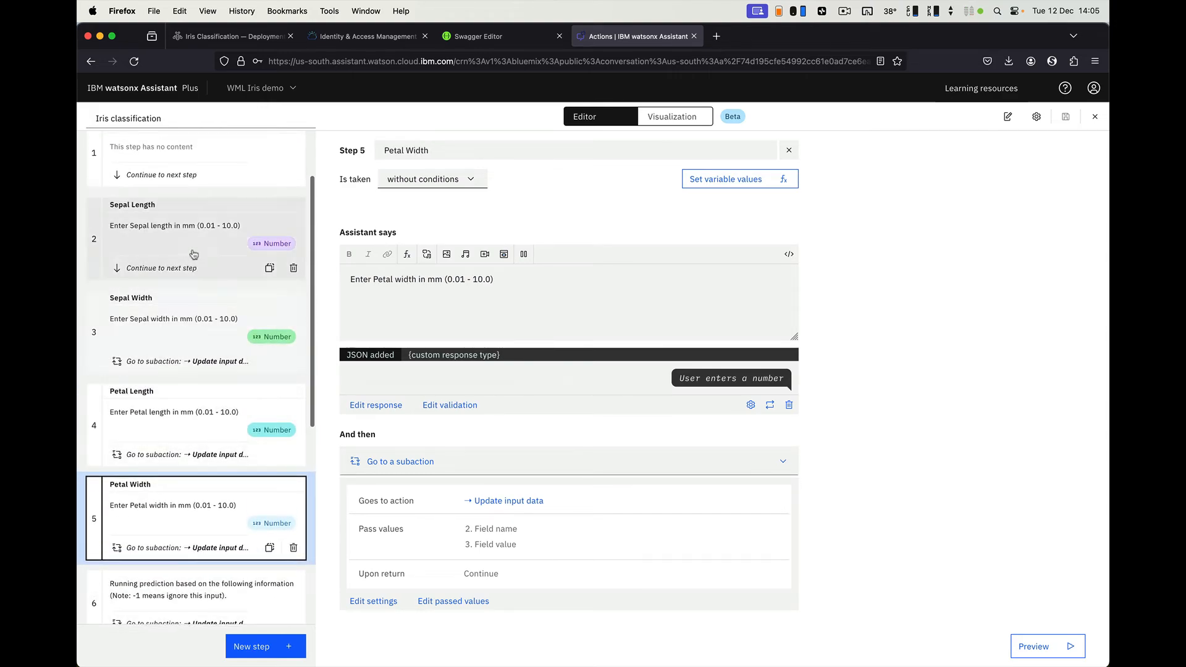
- Return to the Sepal Width step and open the values it passes to the Update input data subaction
click(240, 308)
click(192, 396)
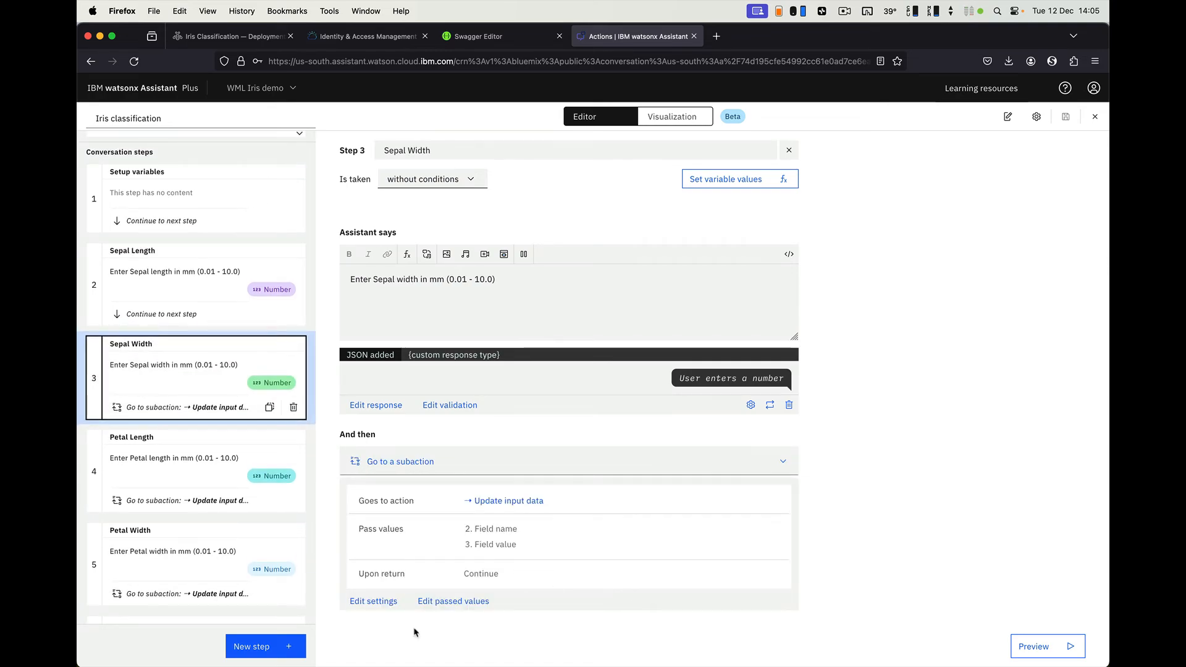
click(452, 602)
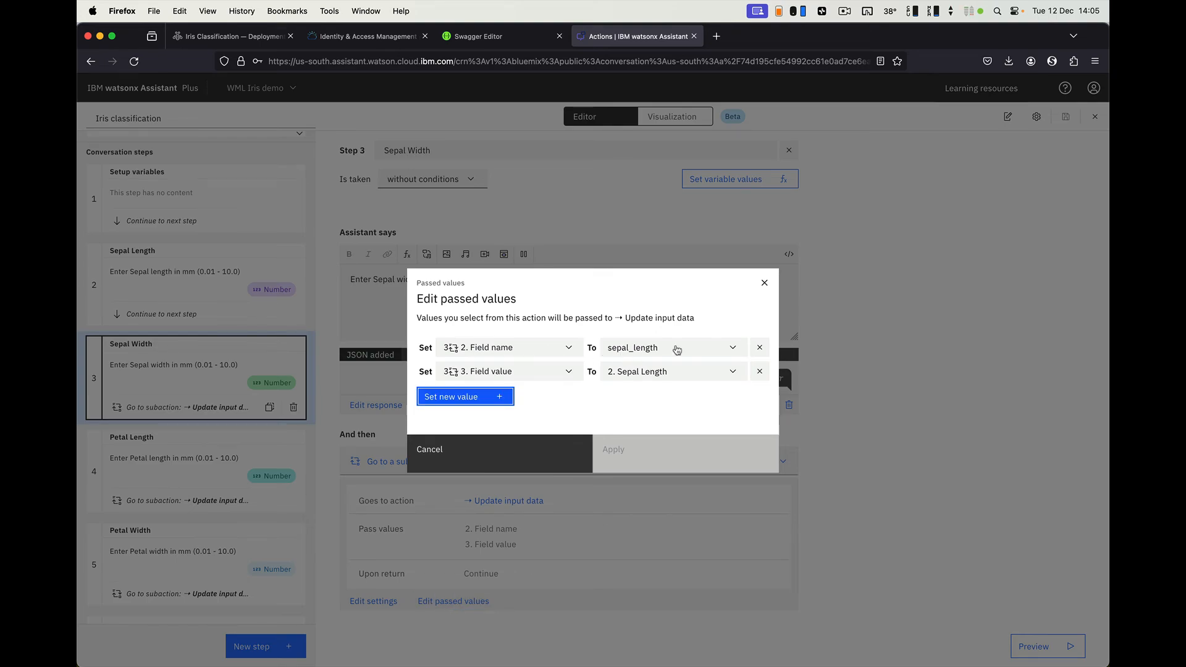
- Switch to PyCharm to check the iris.csv column names, return to Firefox and close the Finder window covering it
key(ctrl+Left)
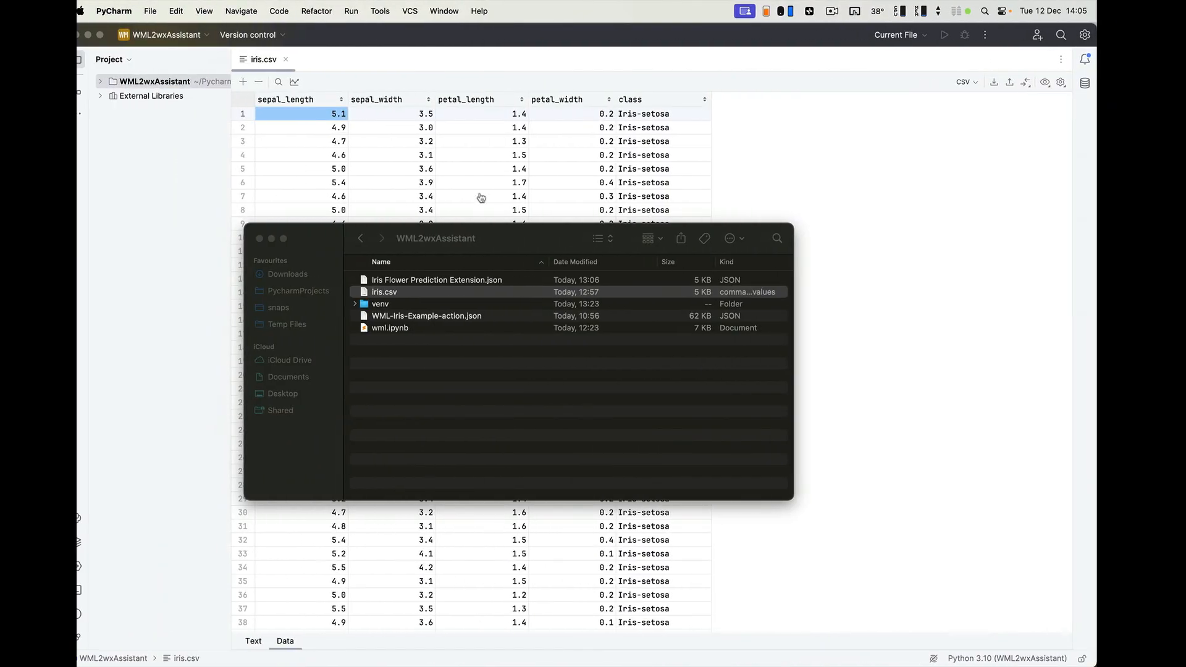
key(ctrl+Right)
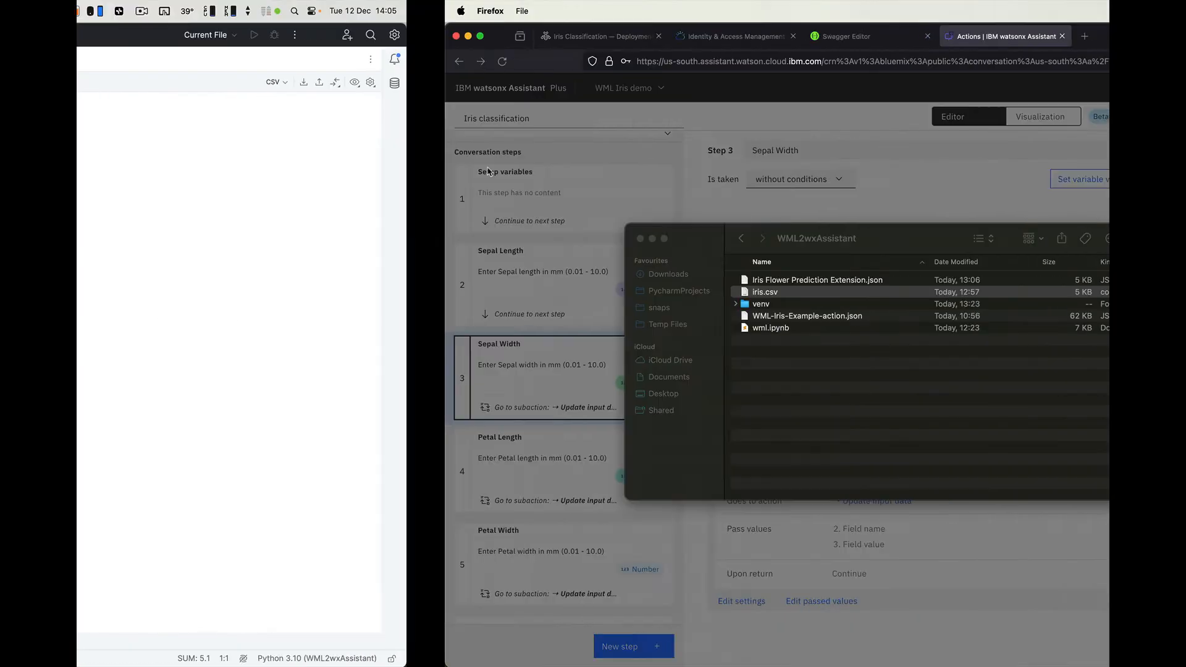
click(94, 293)
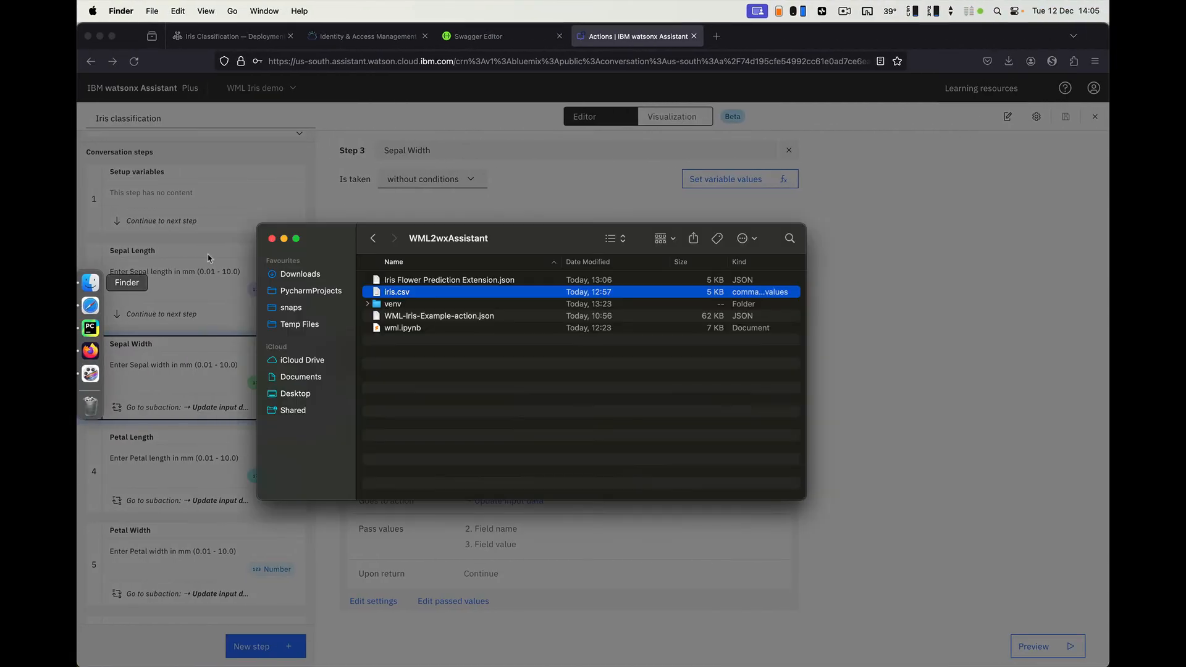
key(super+w)
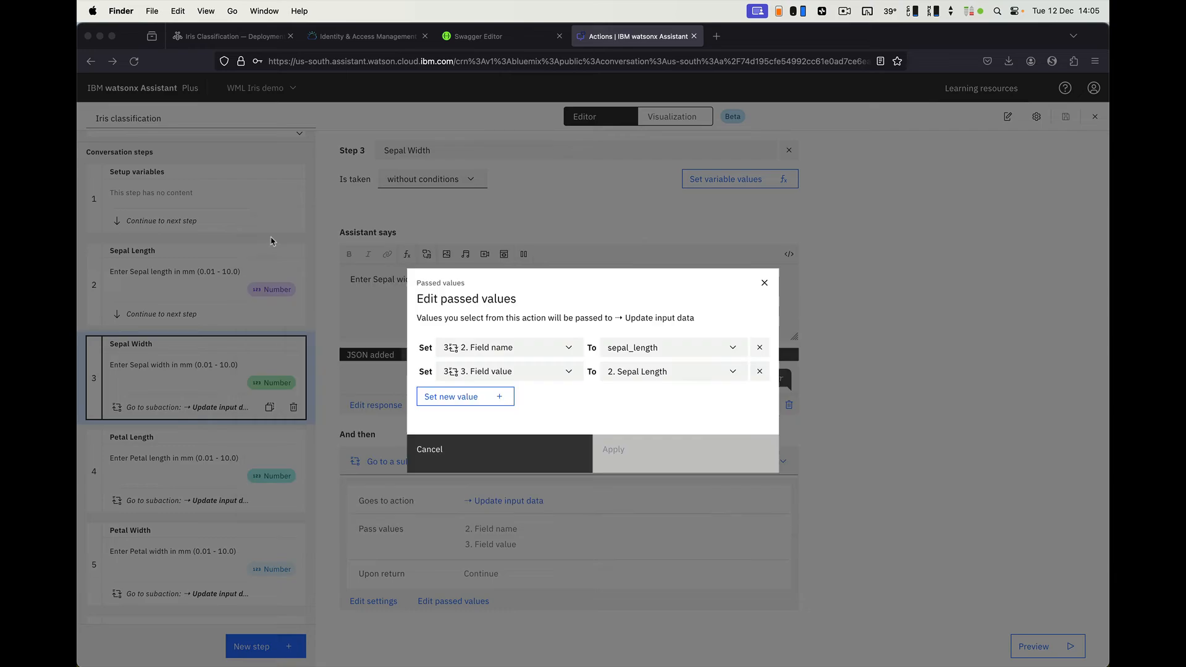
- Inspect the text passed as Field name from the Sepal Width step and close the passed values without changes
click(660, 348)
click(661, 347)
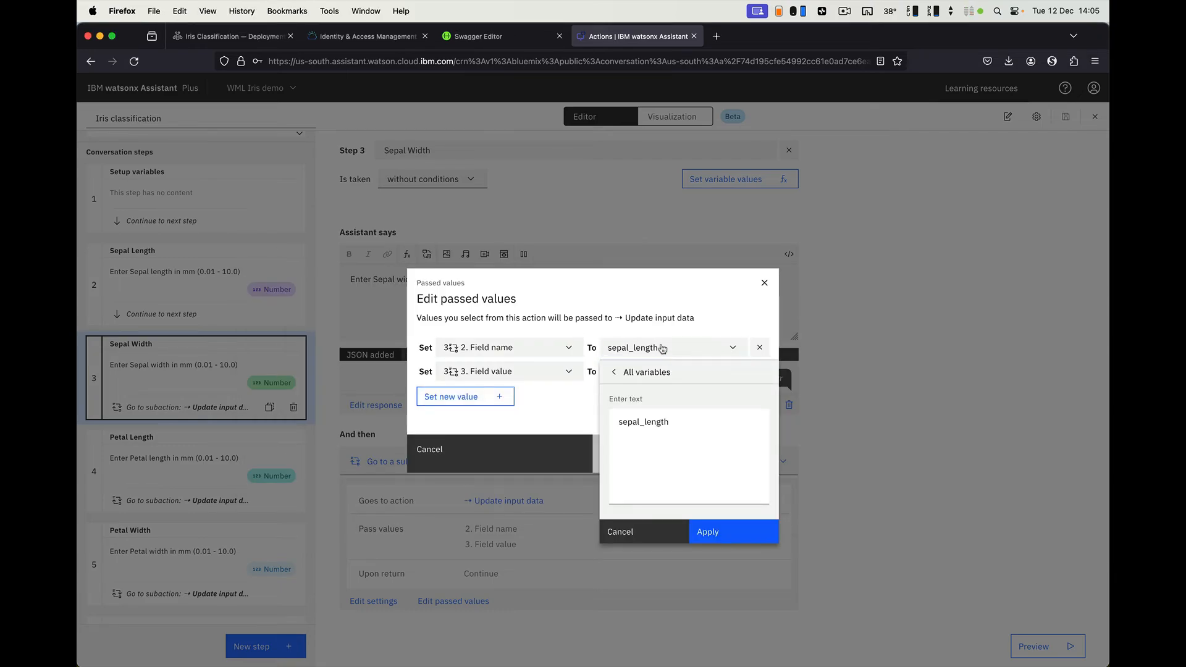
click(661, 321)
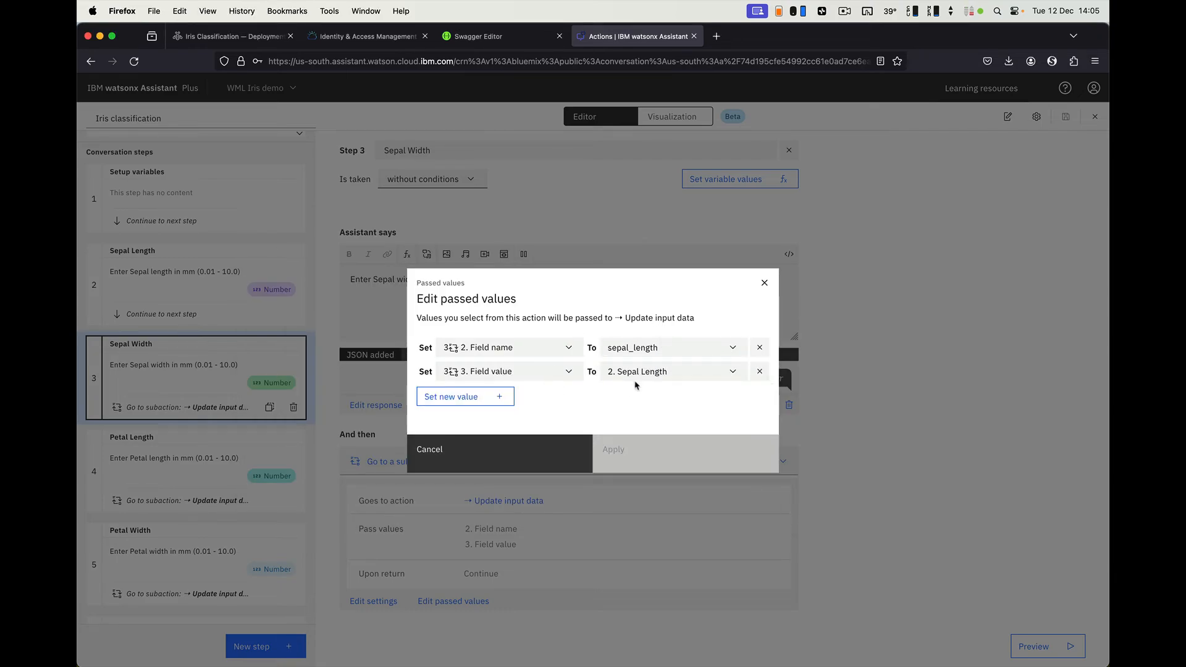
click(514, 468)
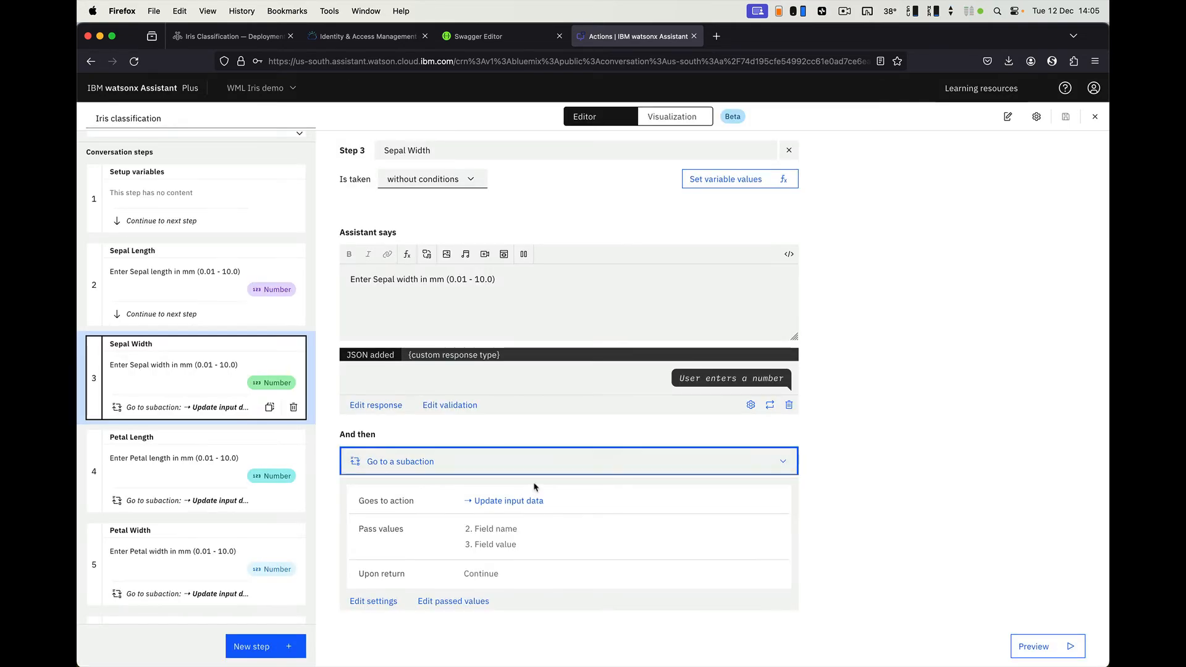
- Open the Update input data subaction, turn off Change conversation topic in its action settings and save the settings
click(504, 502)
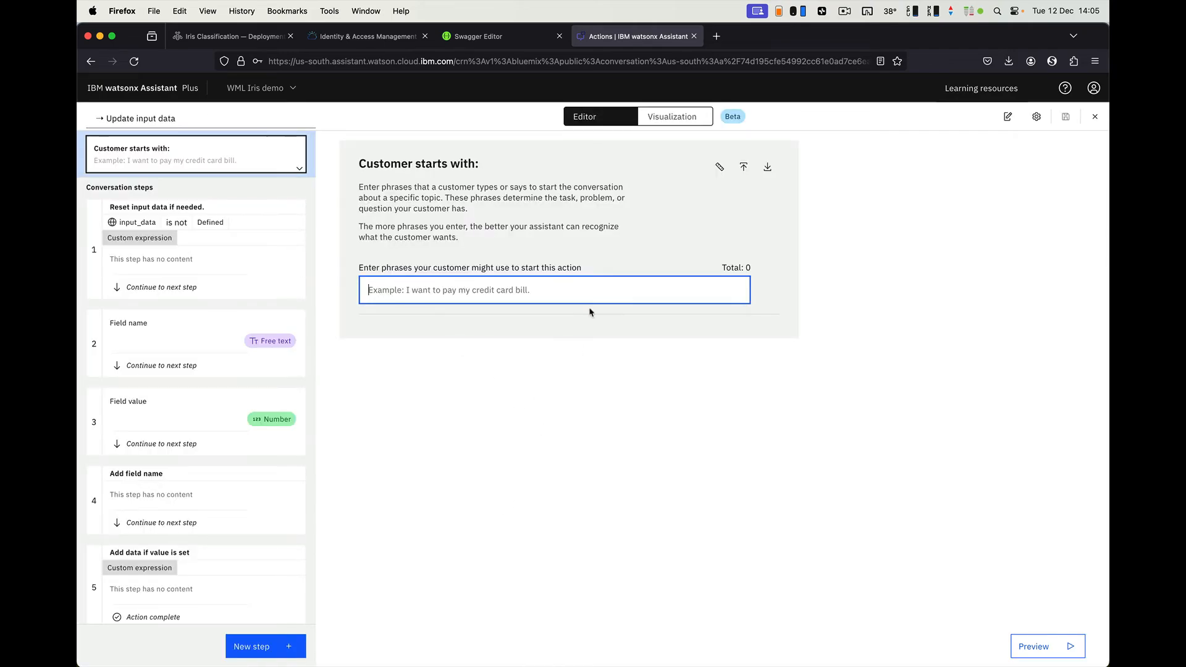
click(1036, 117)
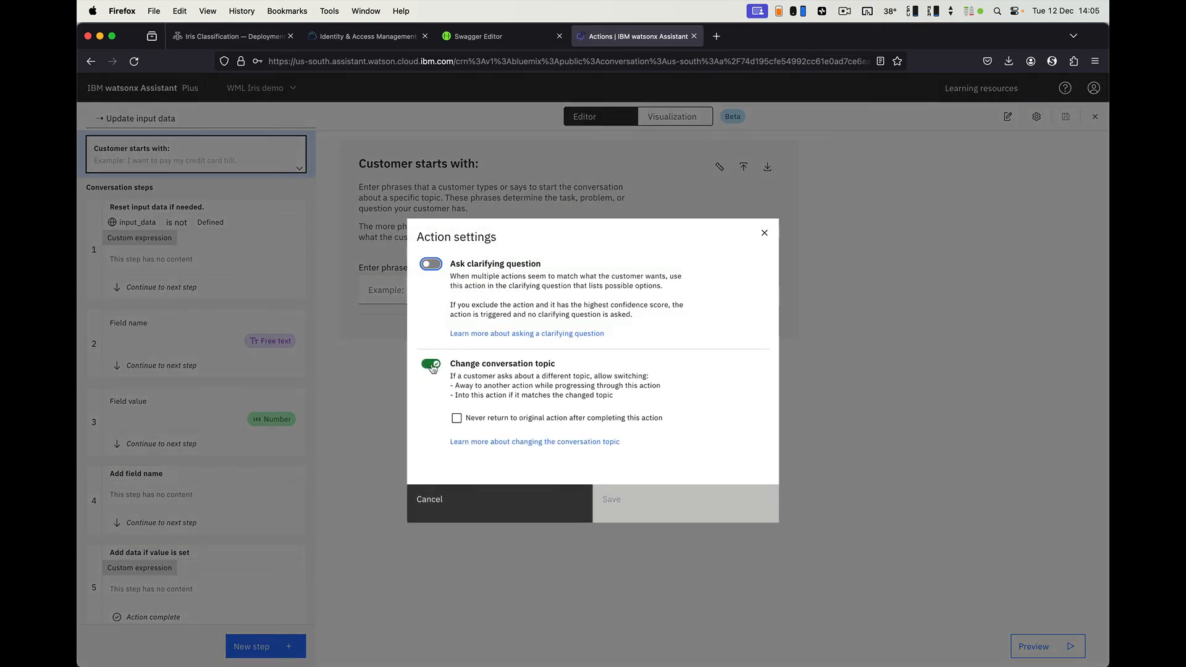
click(432, 364)
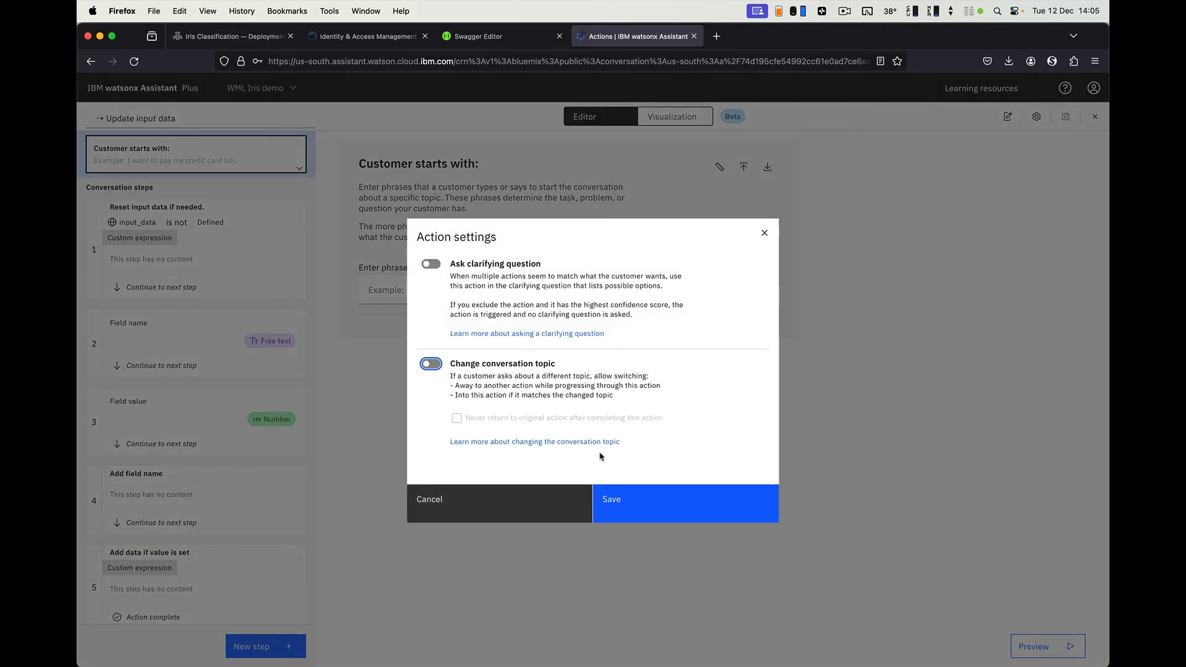
click(654, 499)
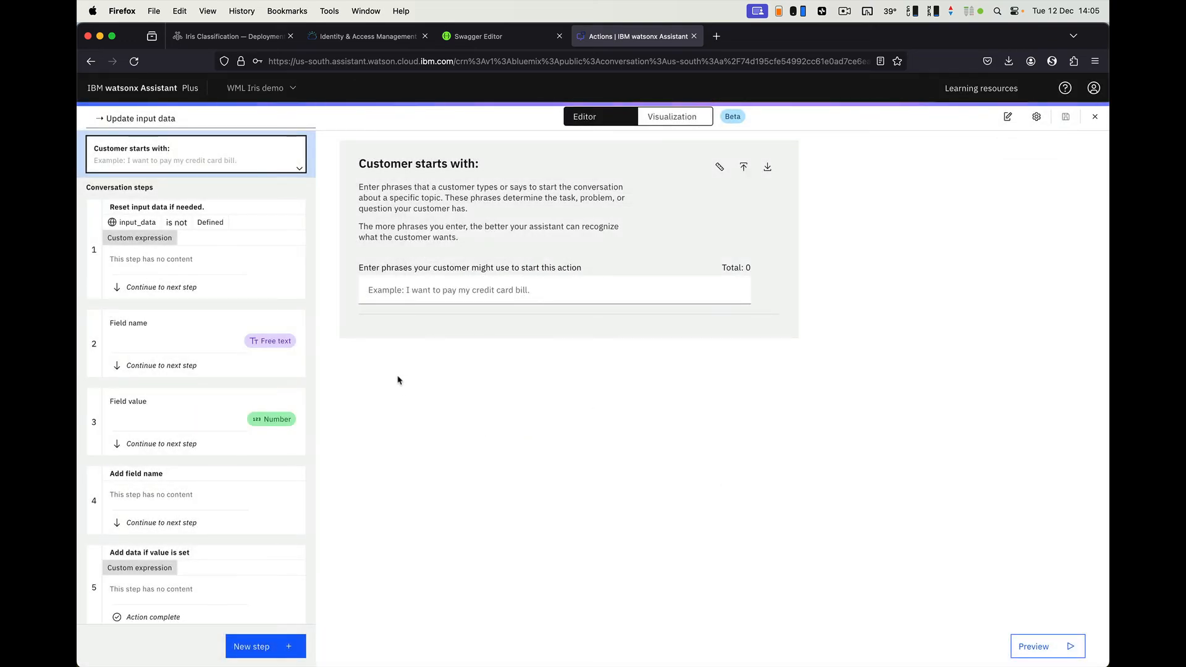
- Inspect the arrow prefix in the subaction's name and the conditions and input_data value of the Reset input data if needed step
click(119, 122)
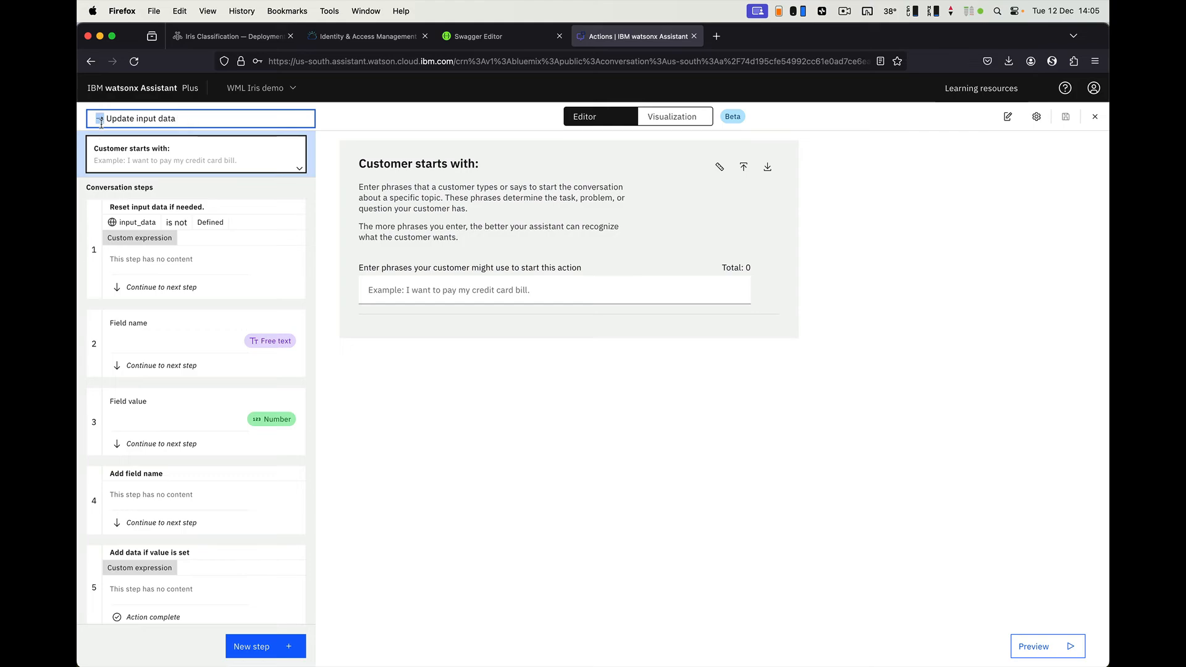
click(472, 439)
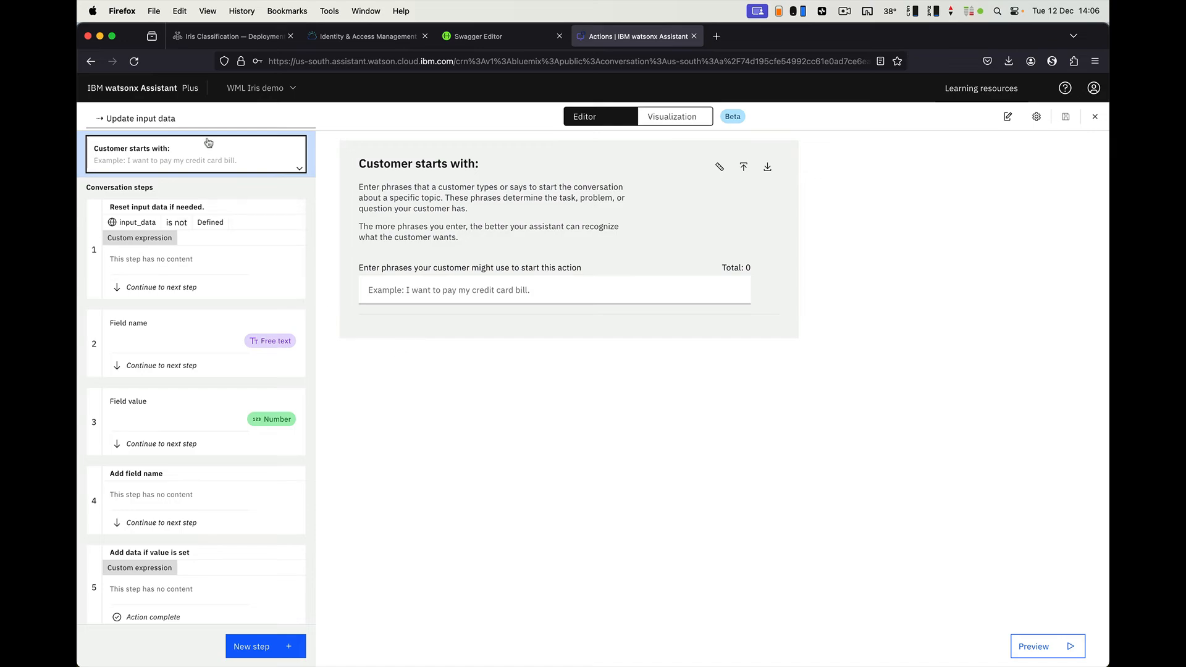
click(206, 253)
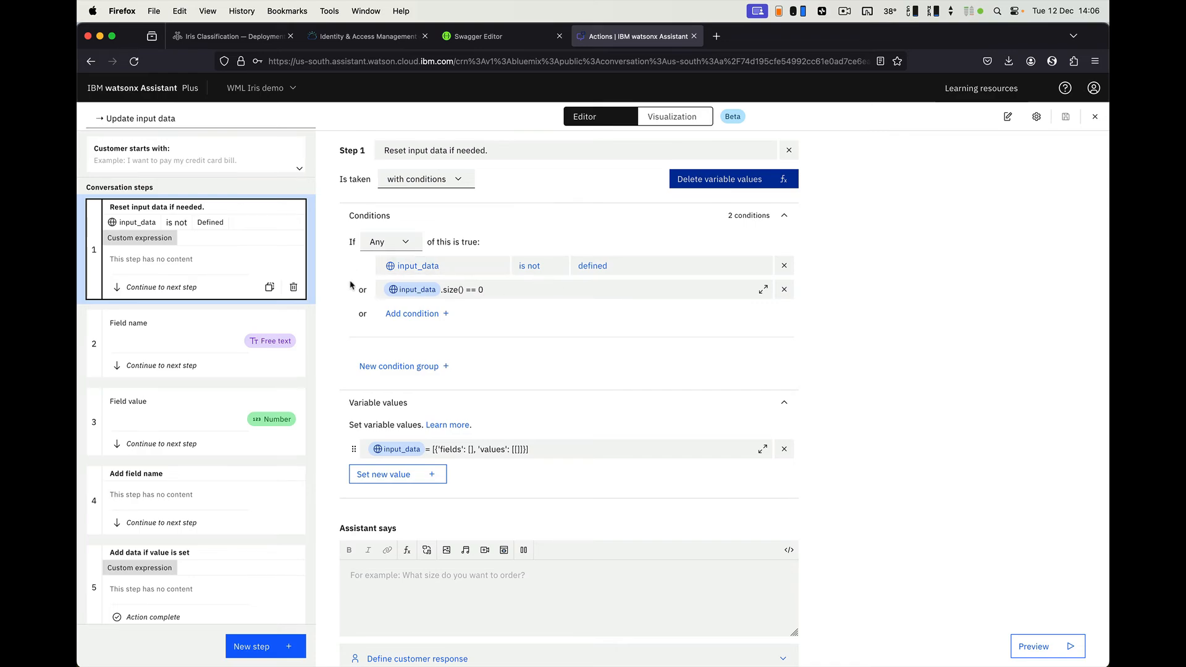
scroll(554, 304, down, 3)
click(429, 361)
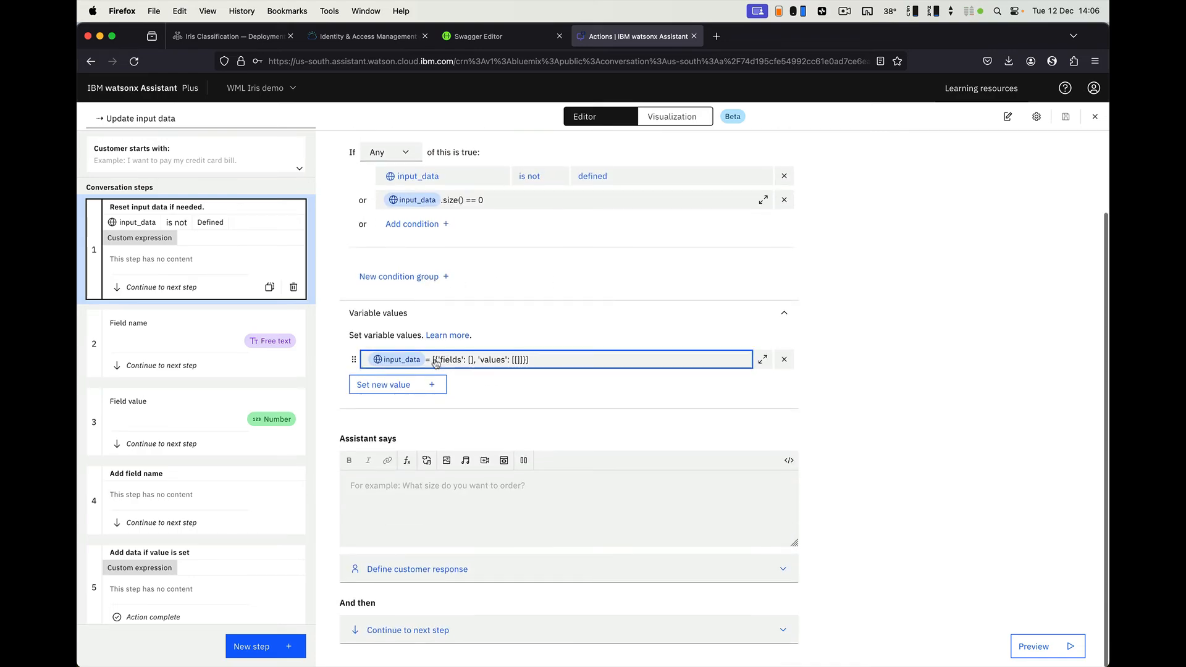
scroll(462, 361, up, 1)
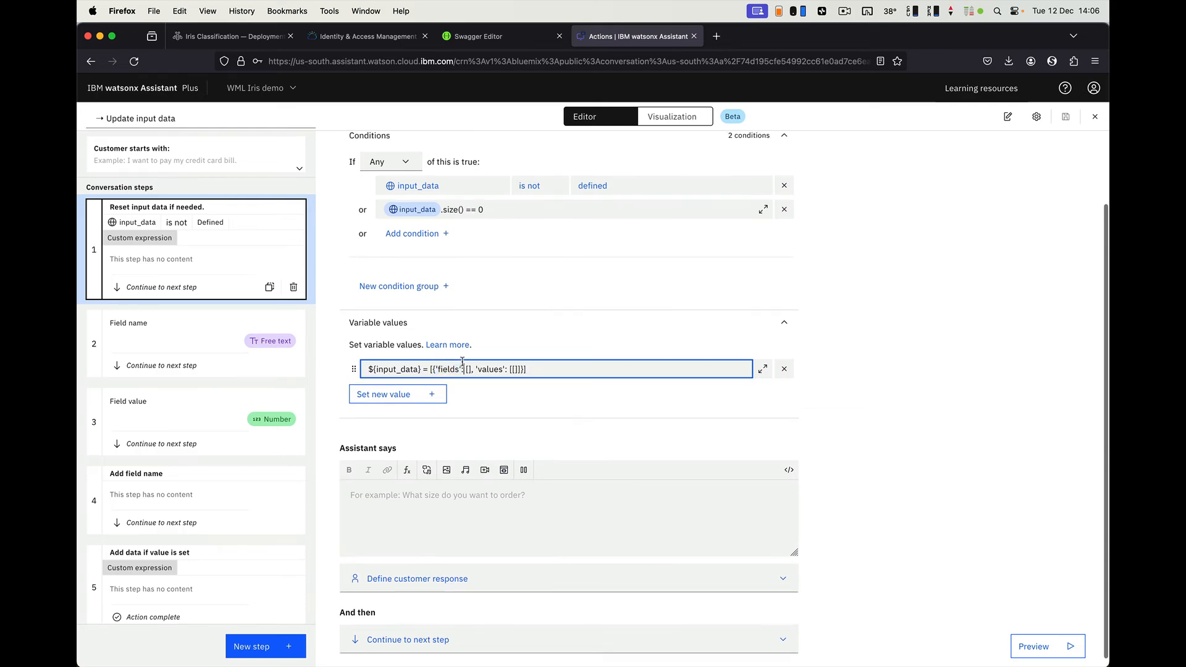
drag(430, 368, 530, 366)
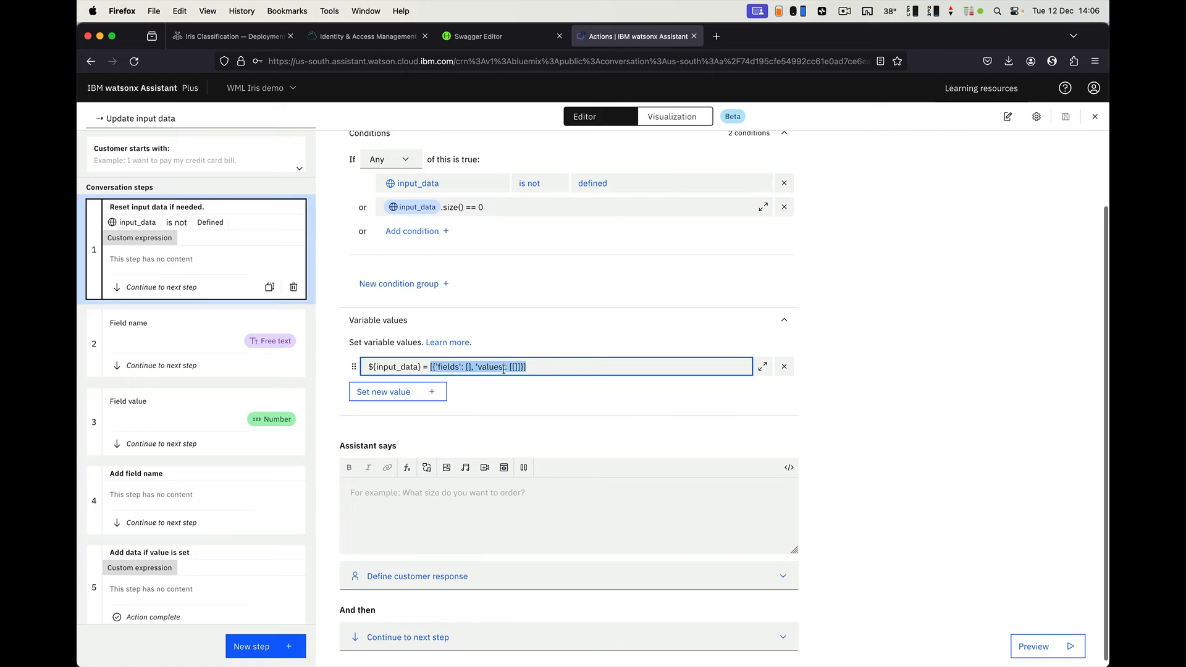
click(906, 331)
- Review the Field name and Field value steps and the input_data expression in the Add field name step
click(247, 334)
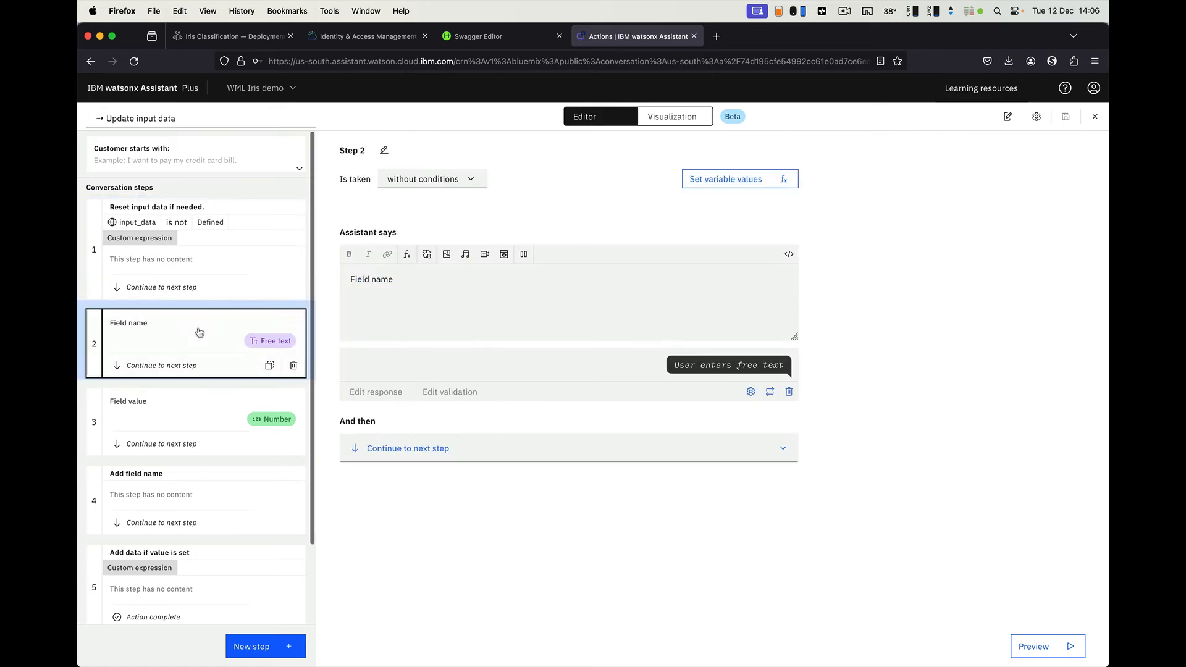
click(197, 416)
scroll(199, 414, down, 3)
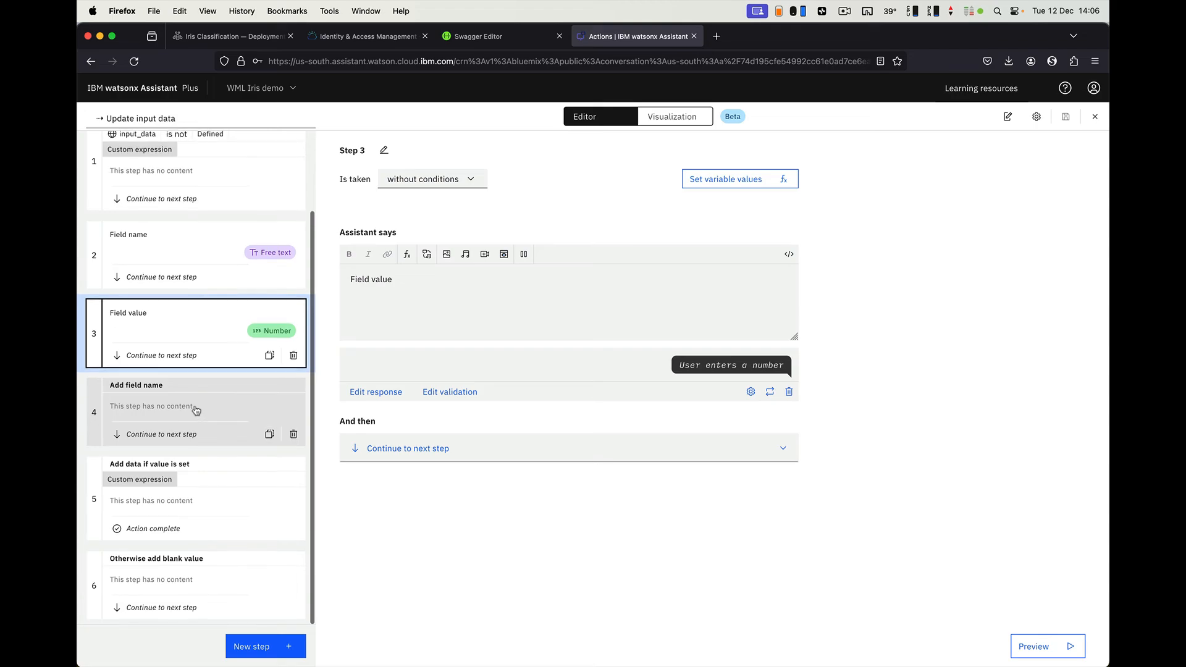
click(196, 410)
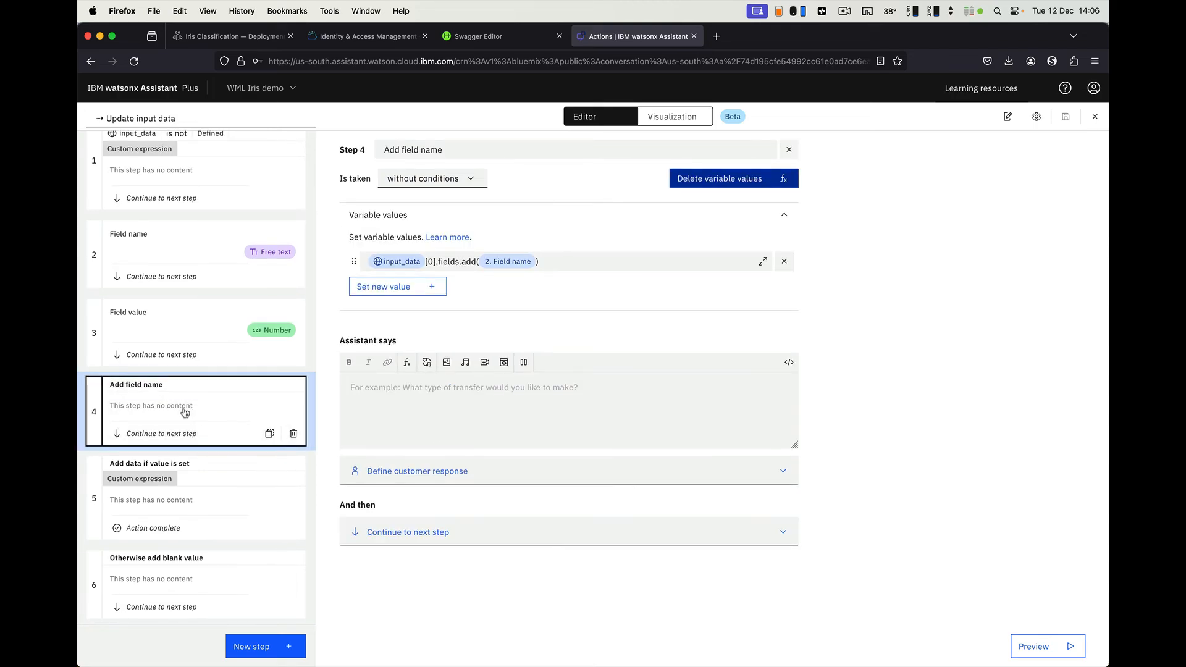
click(401, 262)
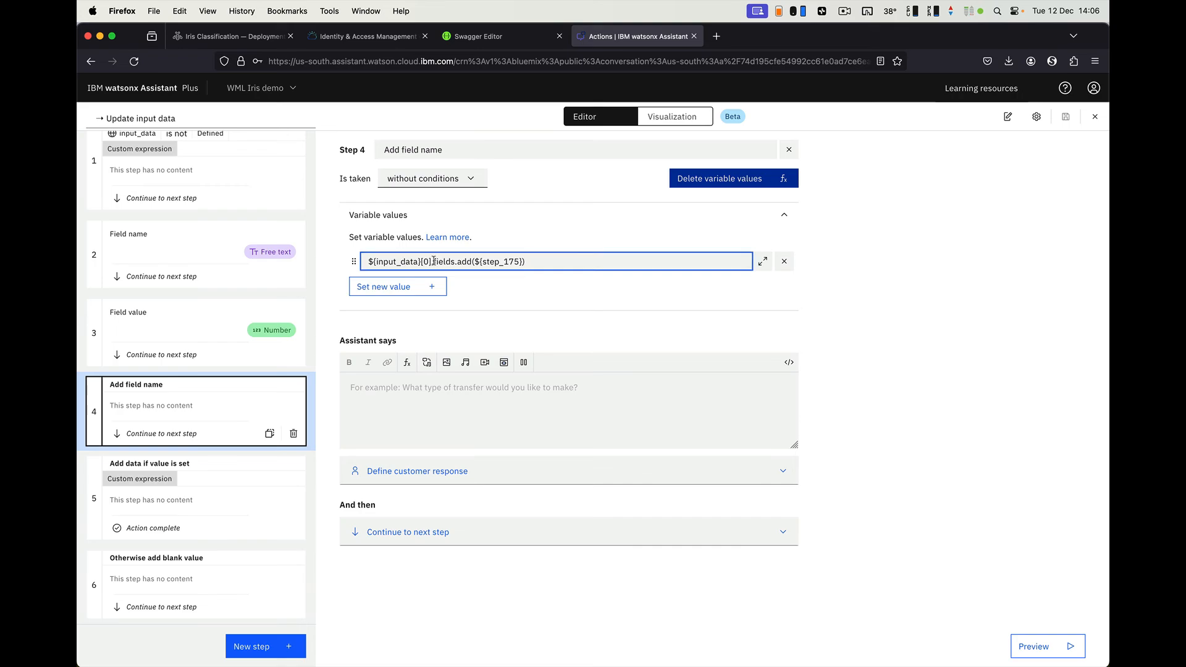
drag(433, 260, 548, 261)
click(550, 262)
click(208, 266)
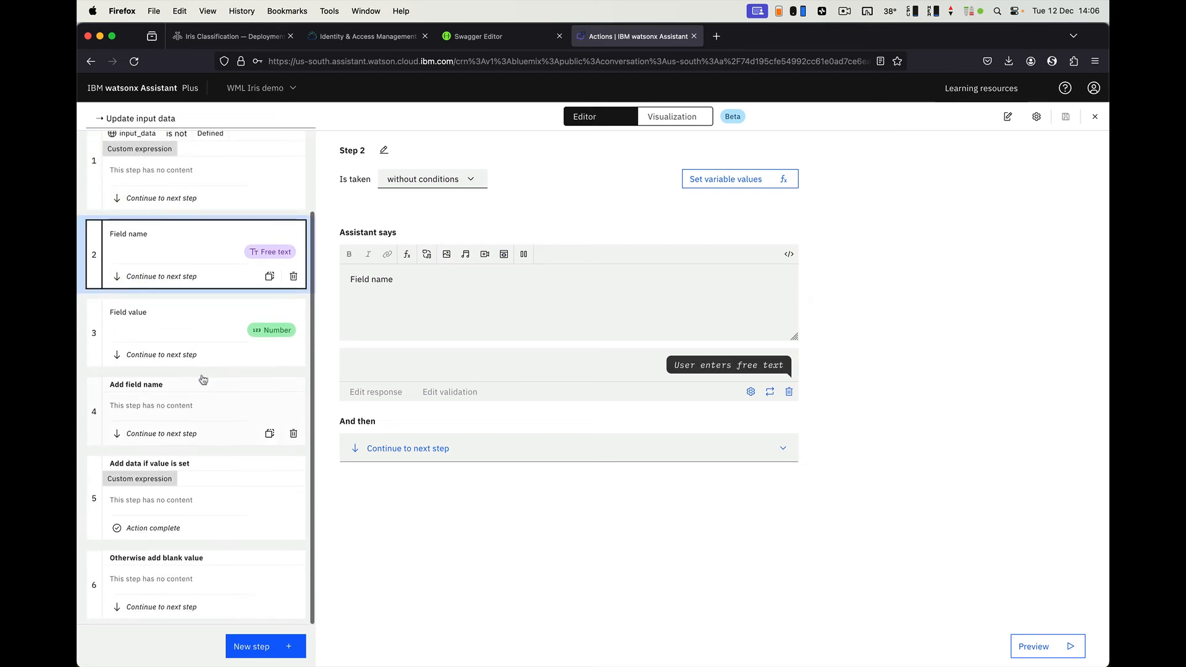
click(190, 403)
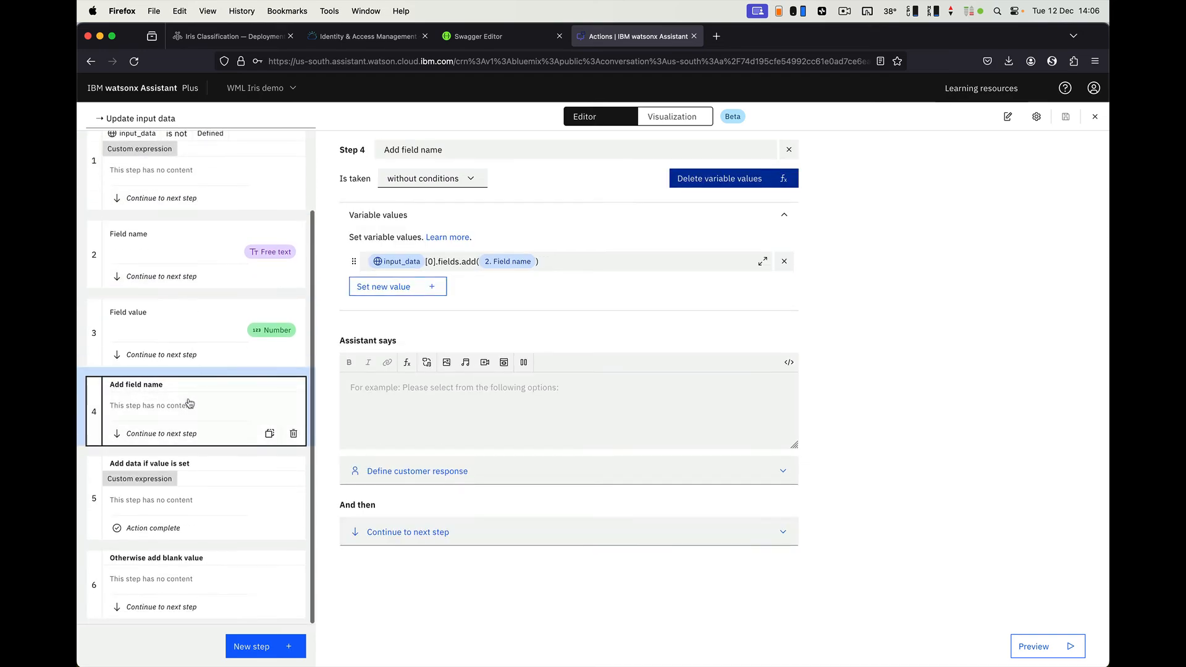
- Review the Add data if value is set and Otherwise add blank value steps, and close the subaction
click(204, 497)
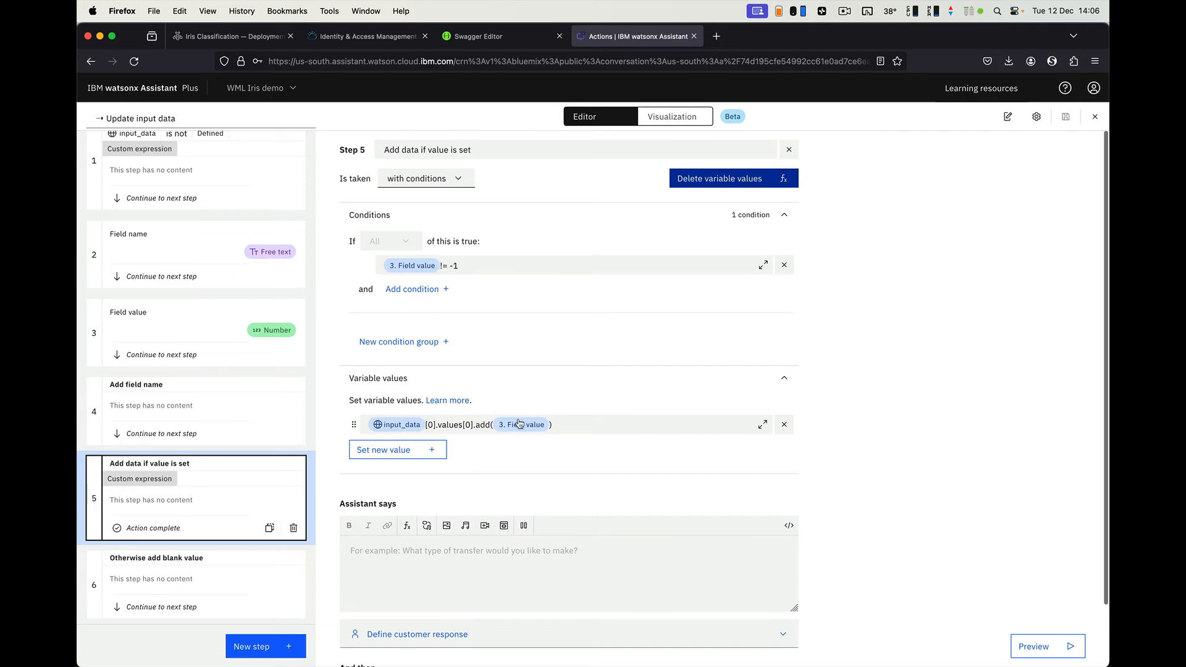
scroll(494, 432, down, 3)
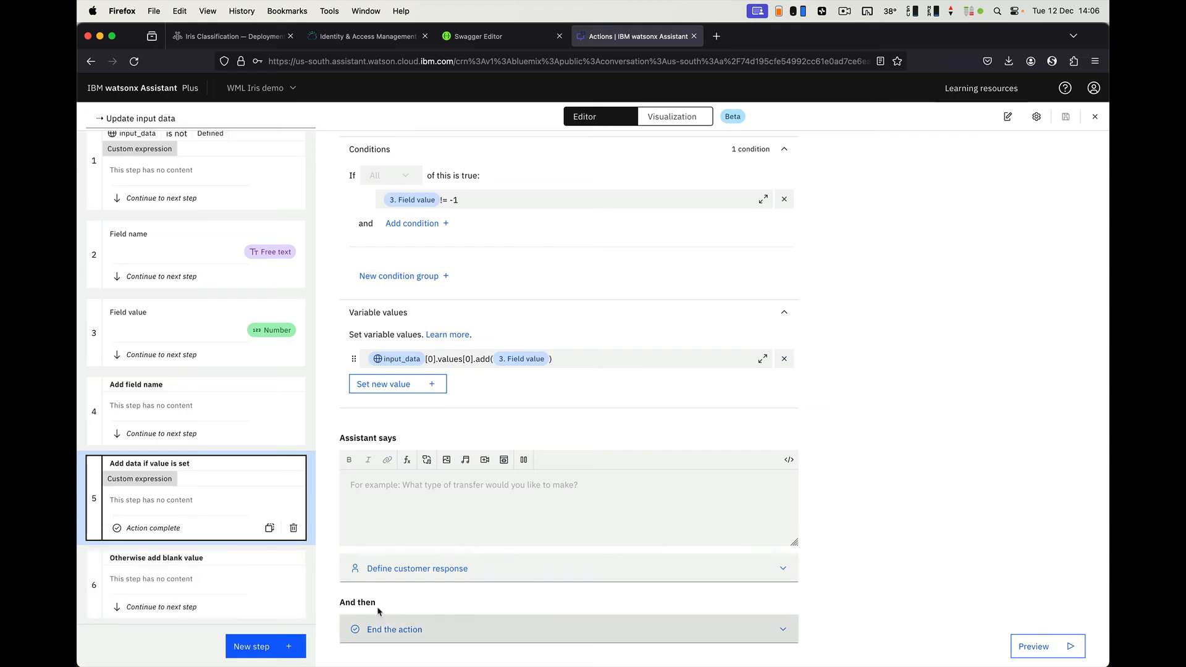
click(173, 590)
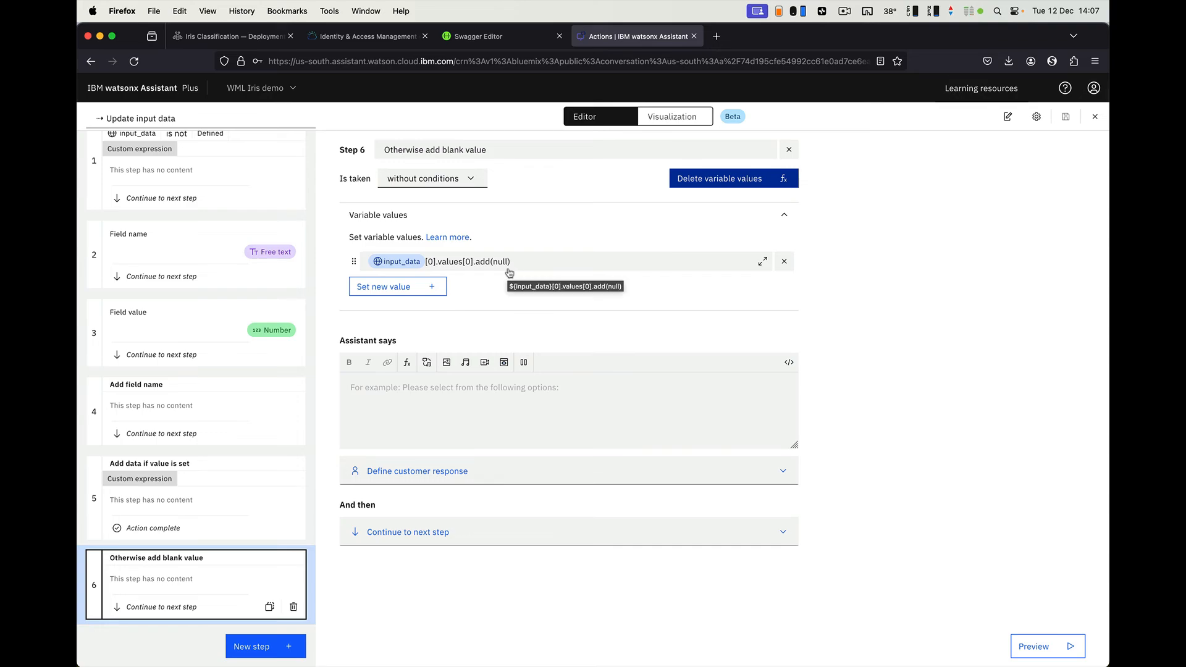
click(1093, 120)
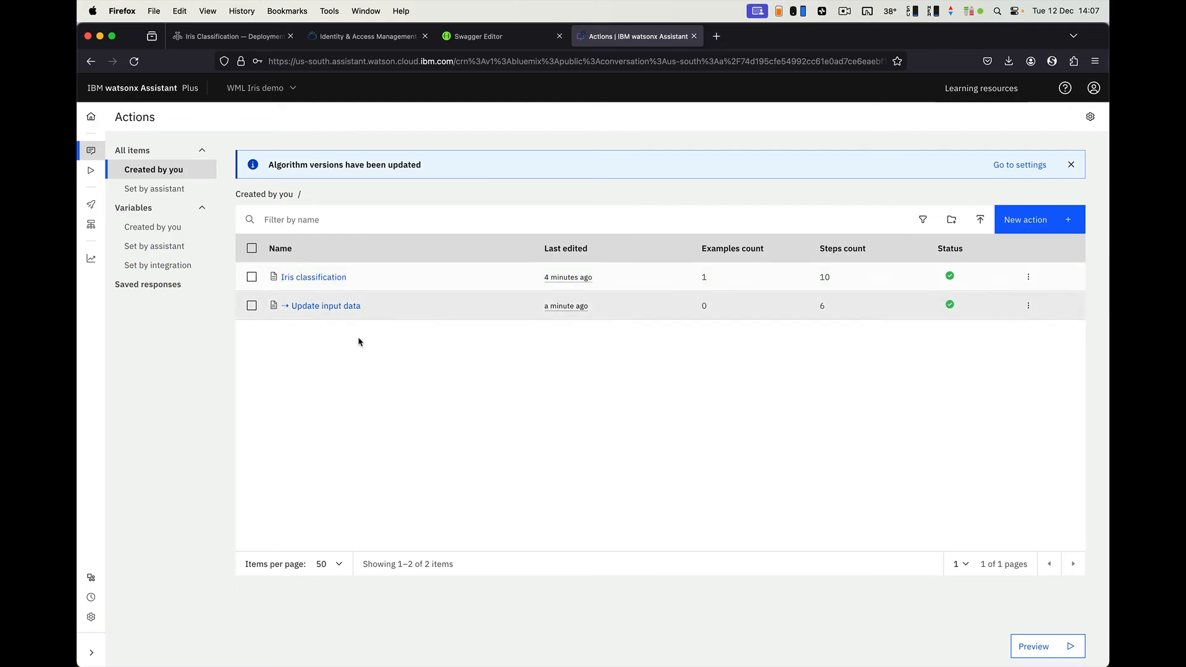
- Reopen the Iris classification action and look through its Sepal Width, Petal Length and Petal Width steps
click(314, 277)
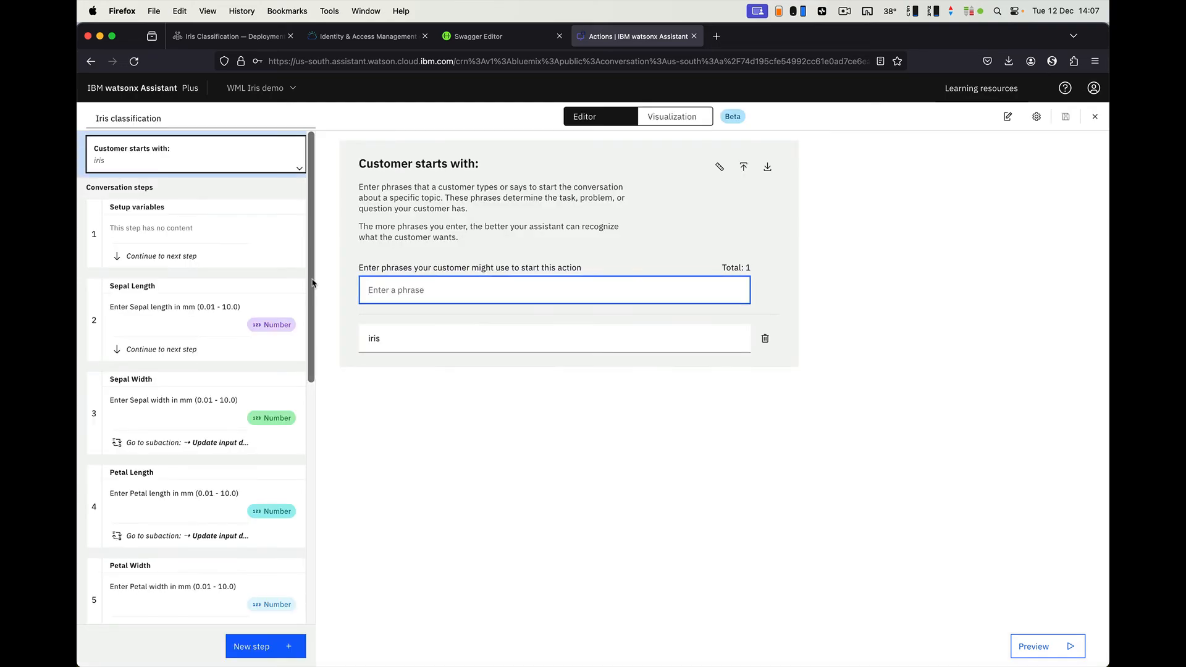
click(187, 409)
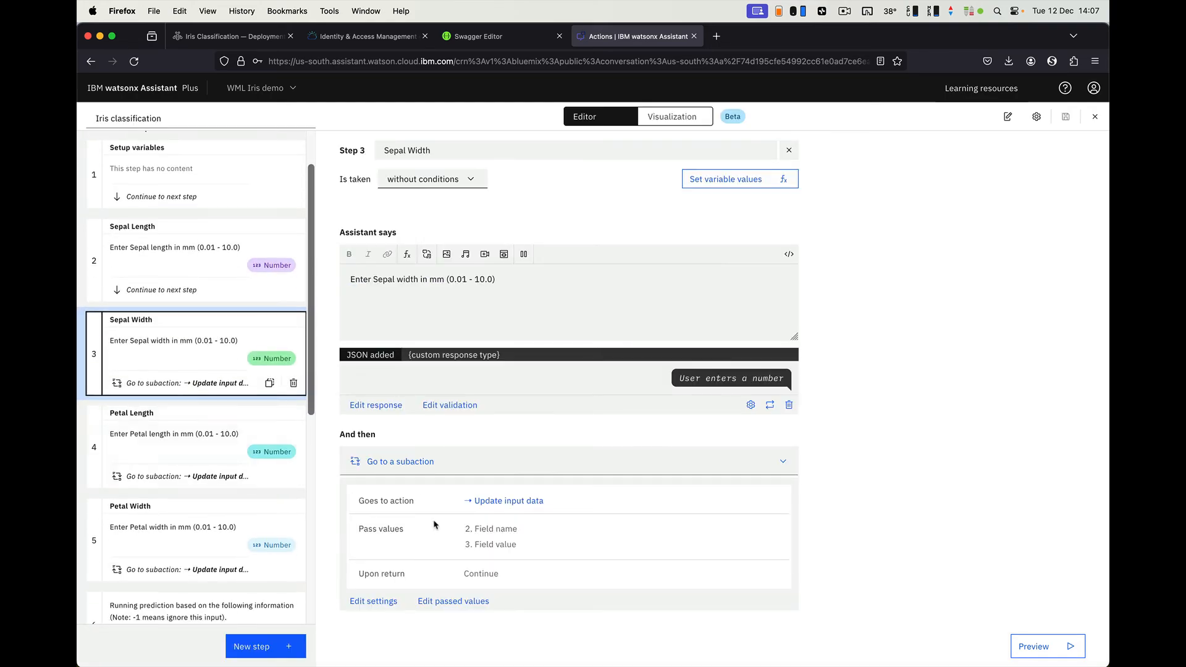
click(186, 437)
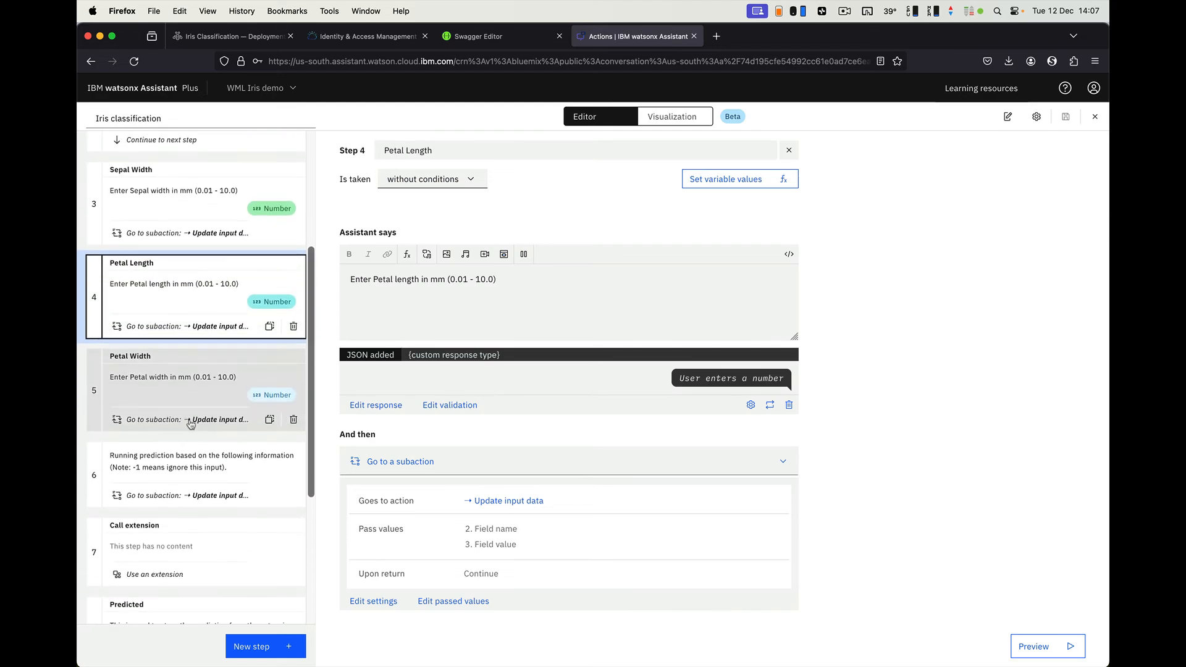
click(182, 378)
scroll(192, 413, down, 3)
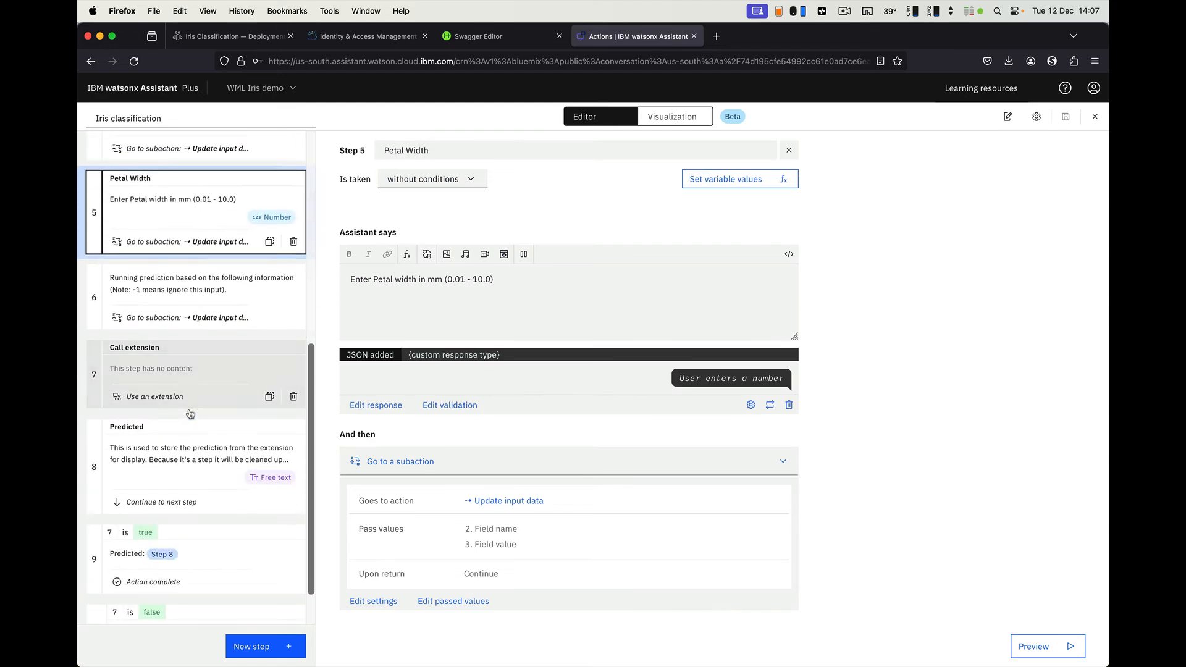
- Inspect the step 6 message that lists the sepal and petal inputs, including its note about ignored values
click(168, 294)
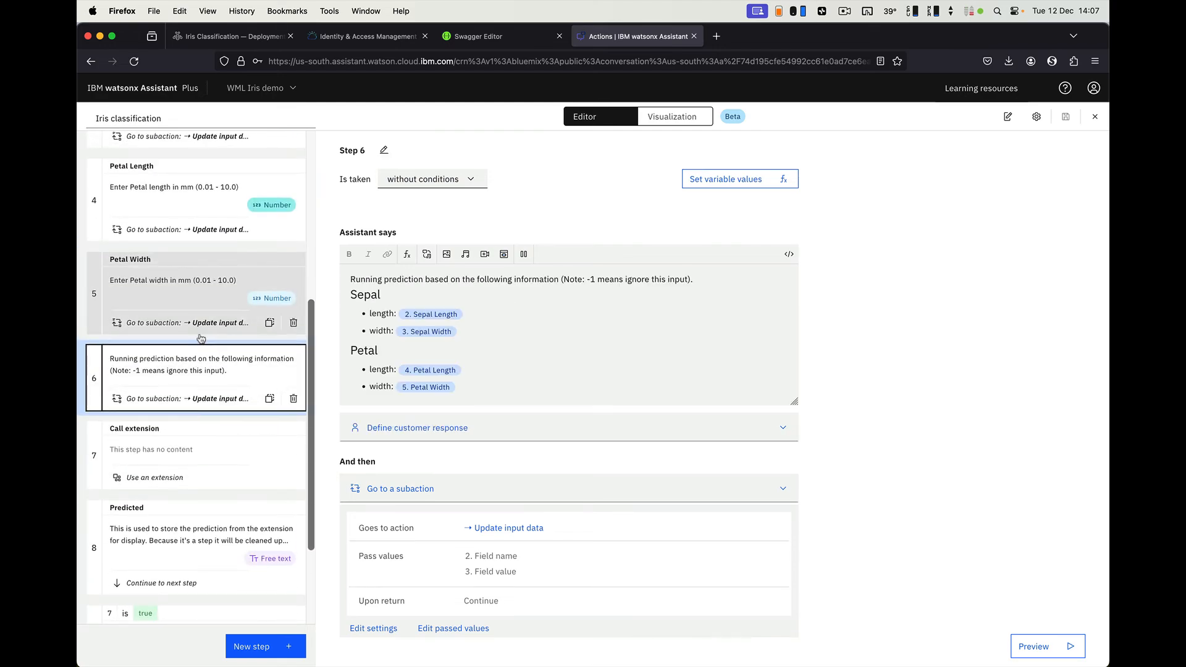
scroll(203, 384, down, 2)
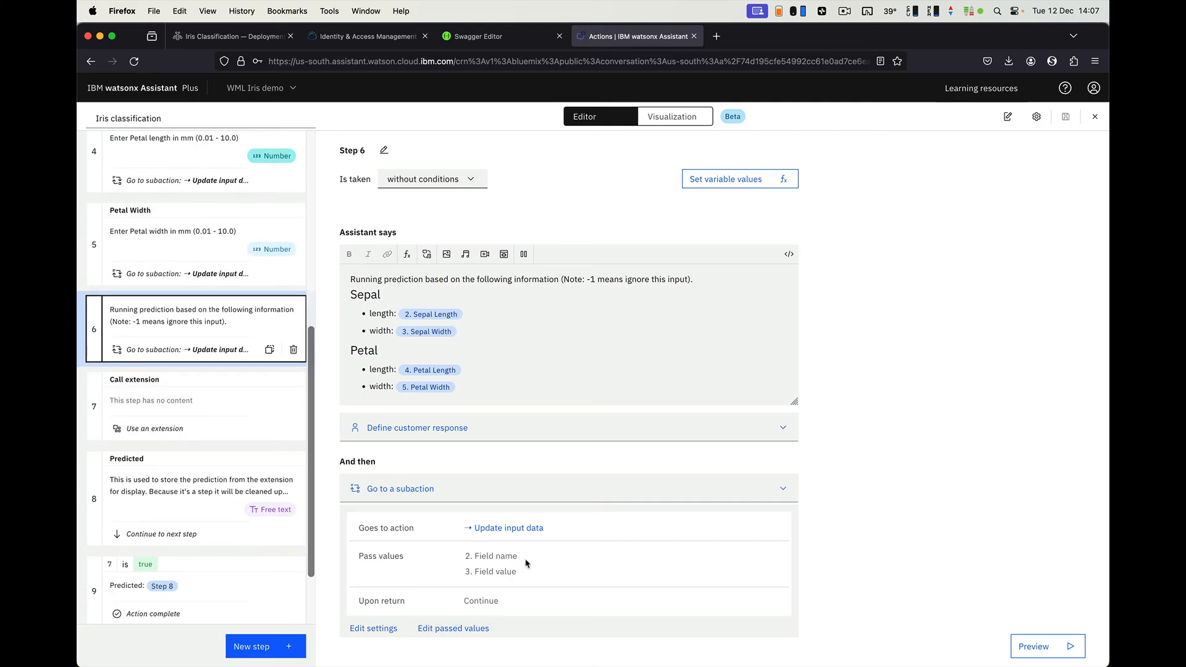
drag(349, 281, 575, 288)
click(600, 303)
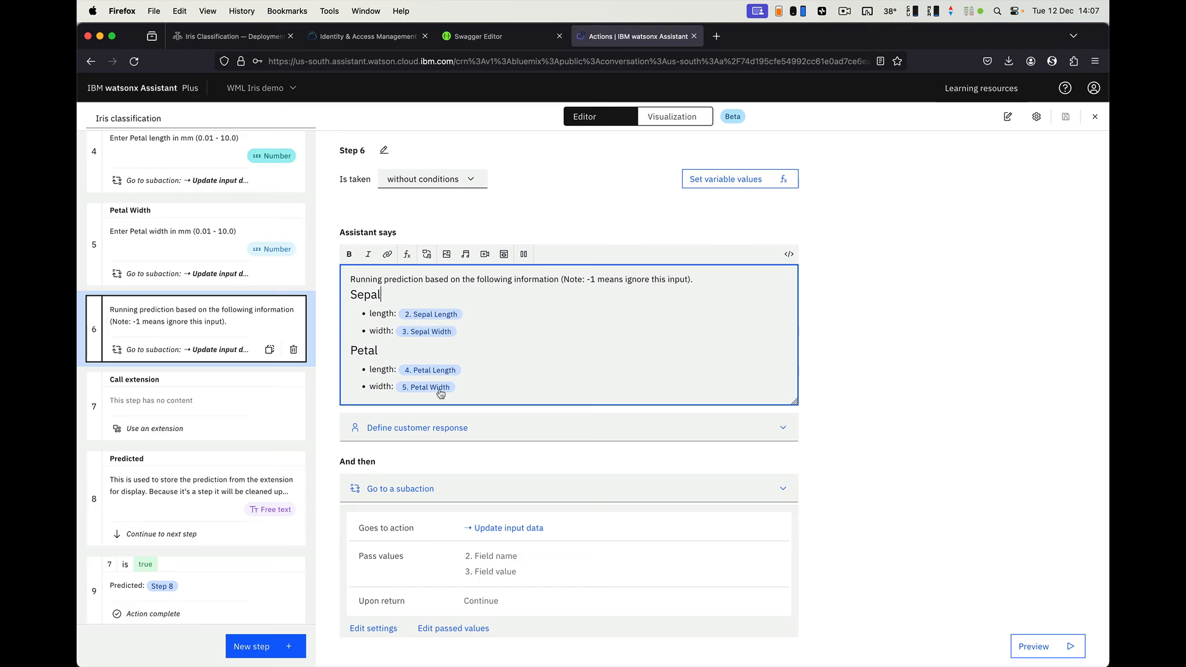
drag(575, 281, 690, 282)
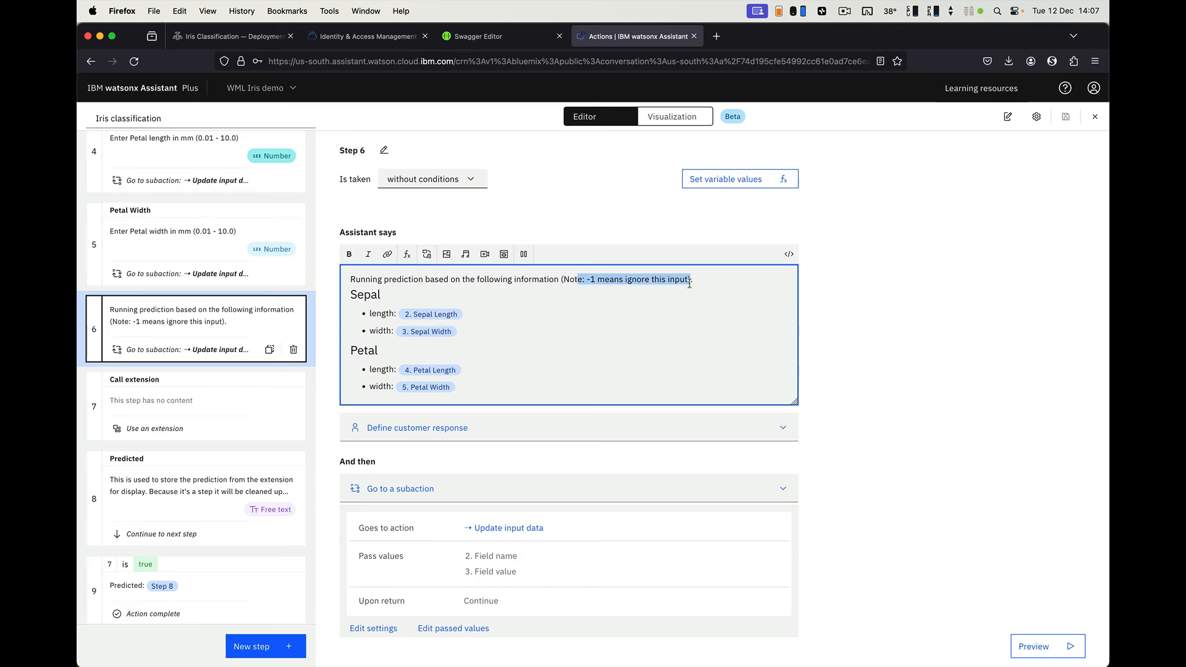
- Examine the extension setup of the Call extension step, including its operation and parameters, and close it without changes
click(195, 401)
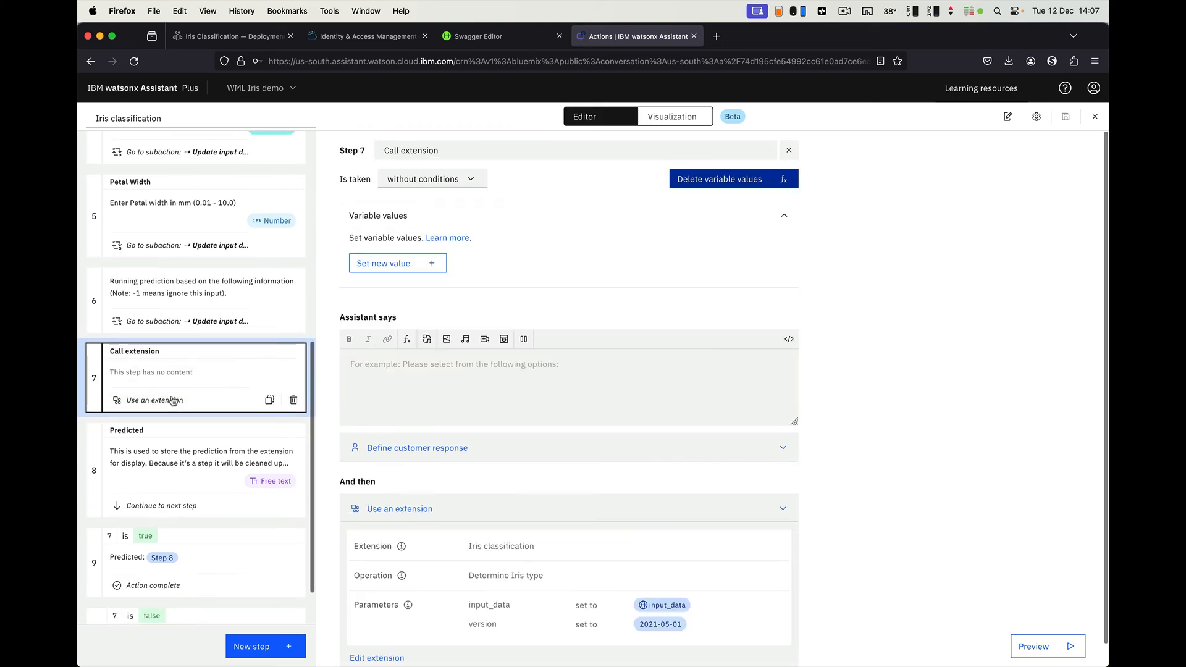
scroll(856, 457, down, 1)
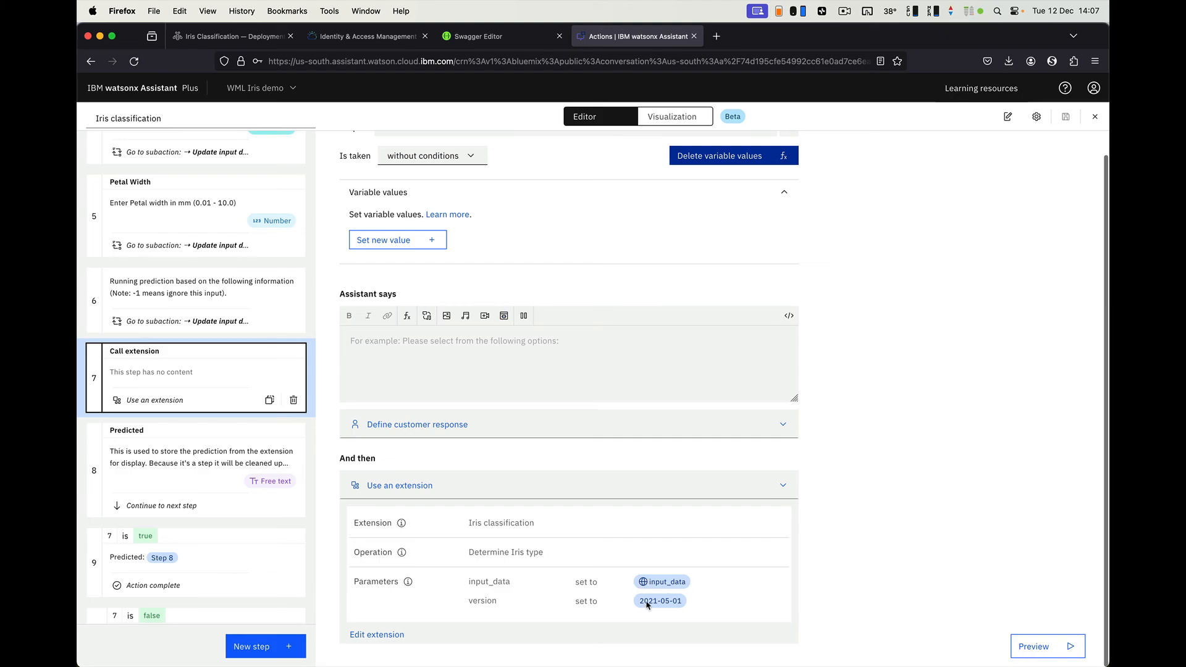
click(384, 636)
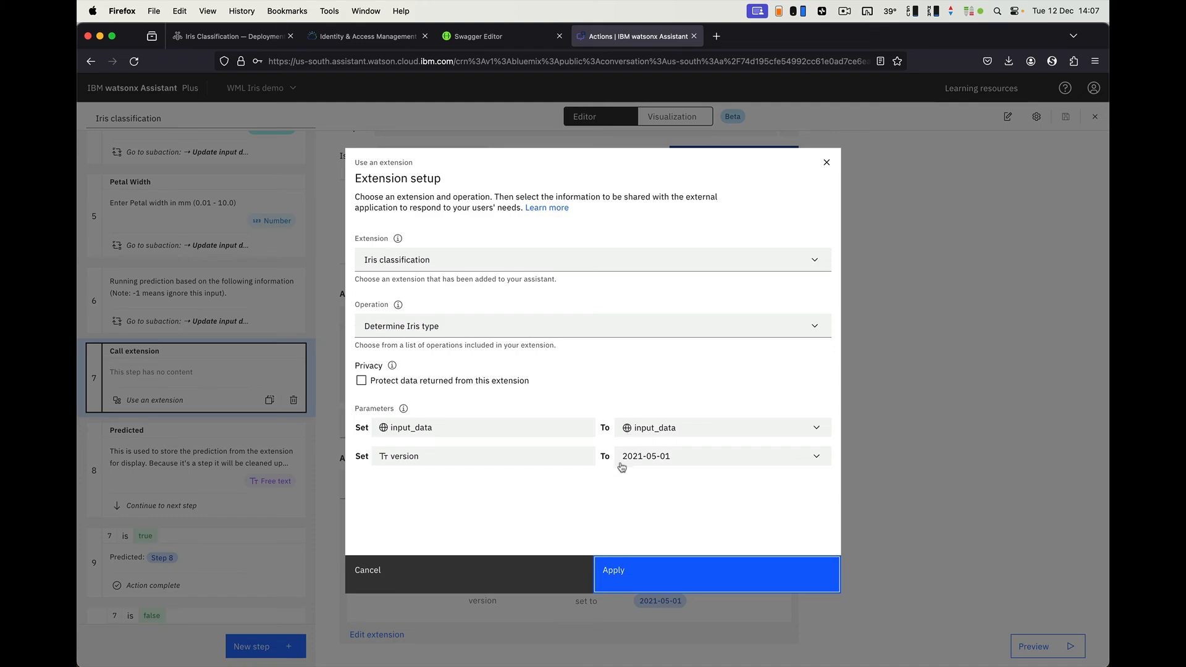
click(508, 577)
- Compare the Predicted step with step 9, which stores and displays the prediction when the extension runs successfully
click(196, 457)
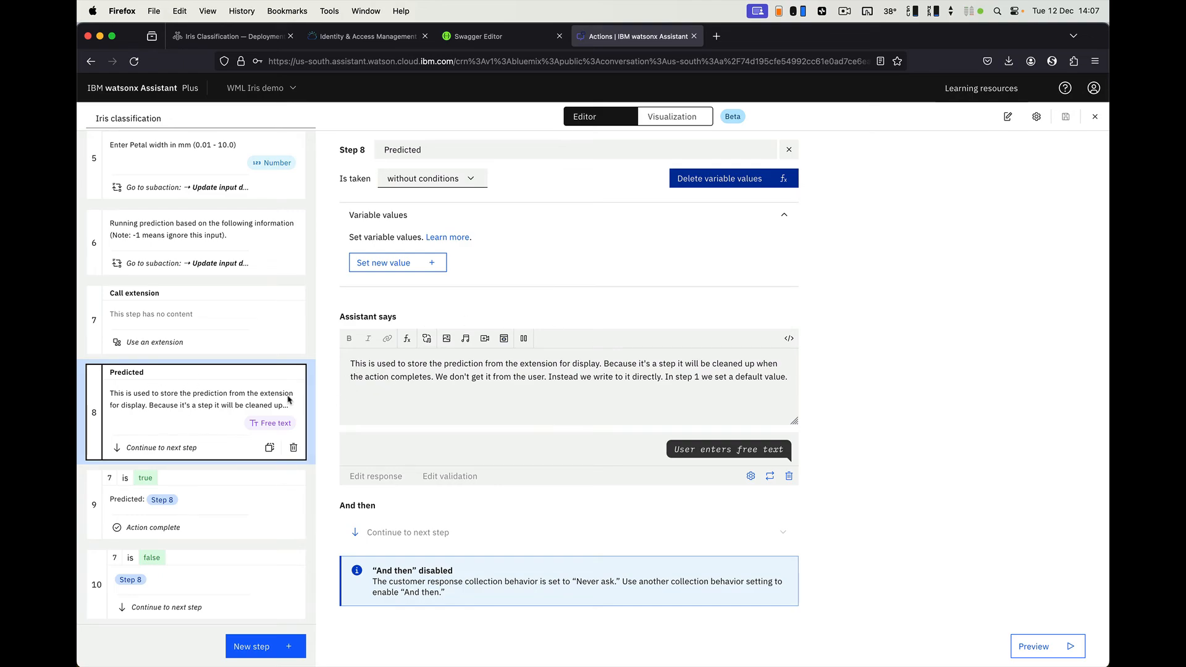
click(198, 505)
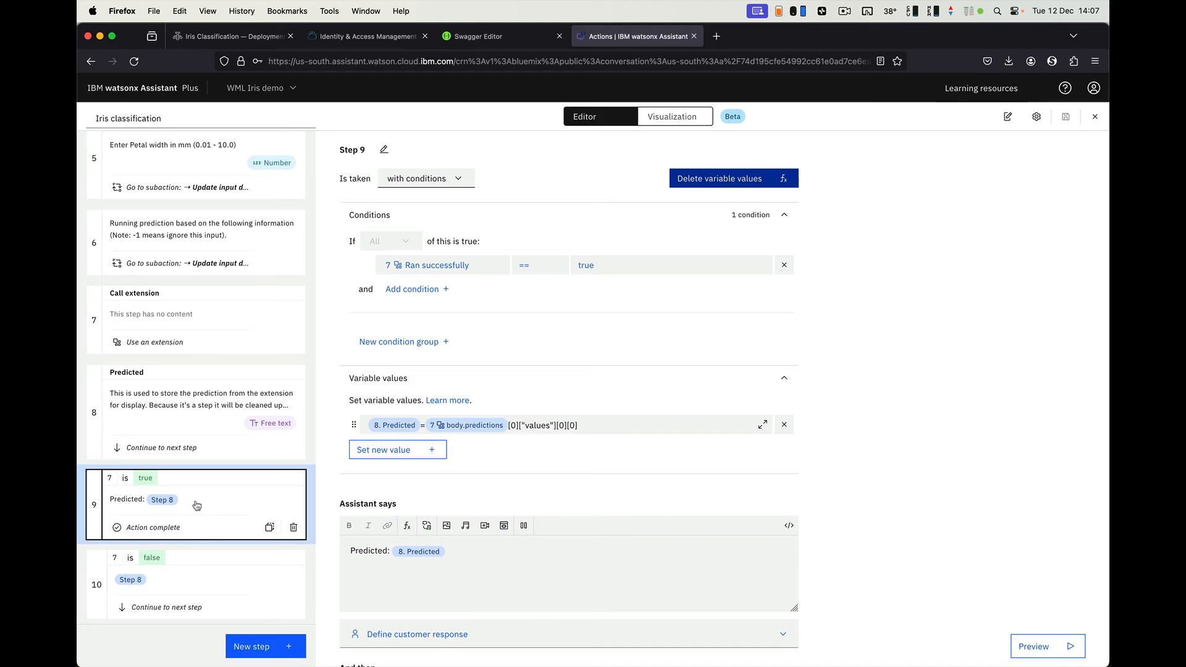
click(257, 434)
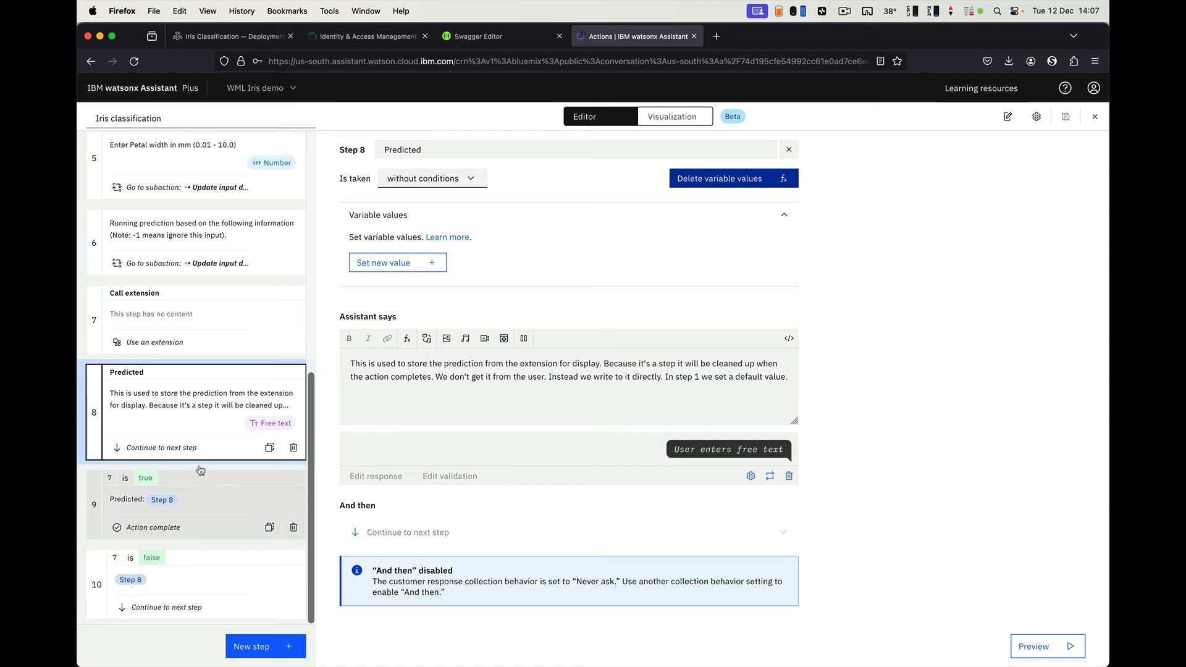
click(197, 509)
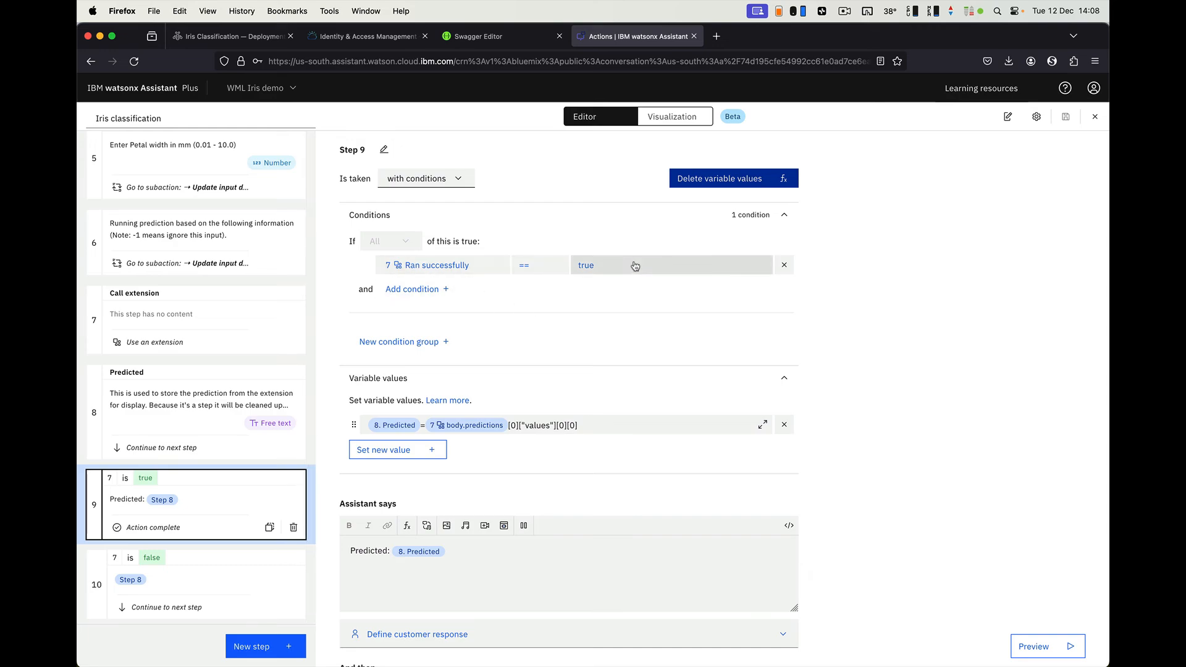
- Review how step 9 ends, the failed-extension branch in step 10, and the initial values in the Setup variables step
scroll(635, 265, down, 2)
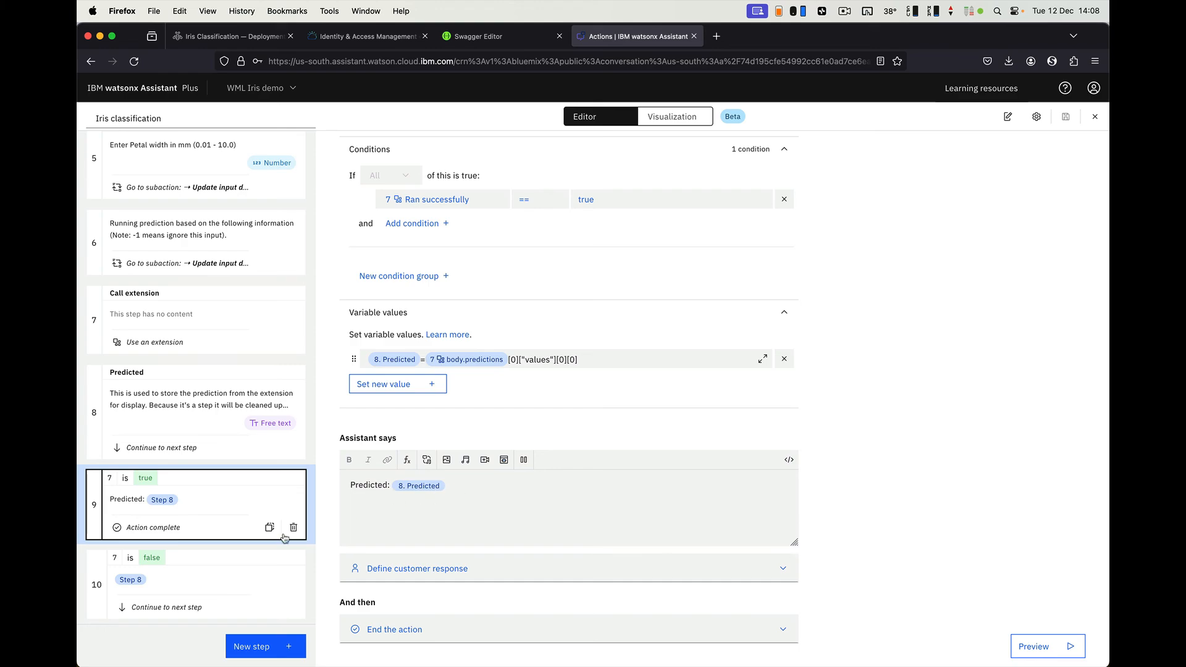
click(202, 566)
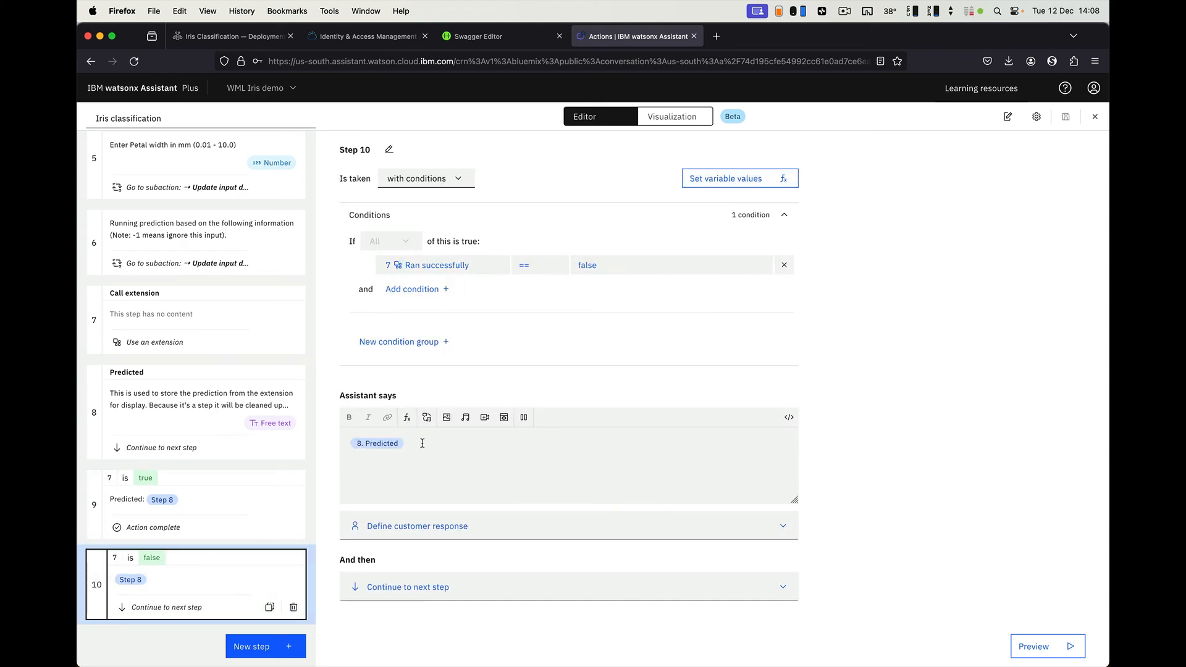
scroll(216, 389, up, 10)
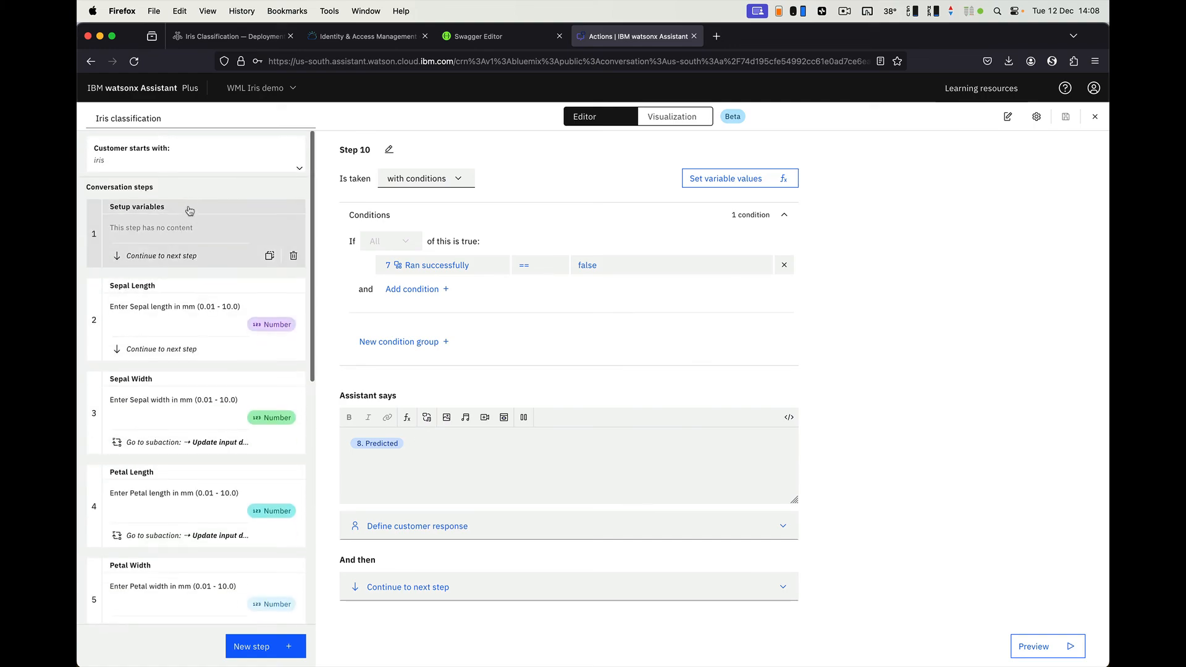
click(195, 222)
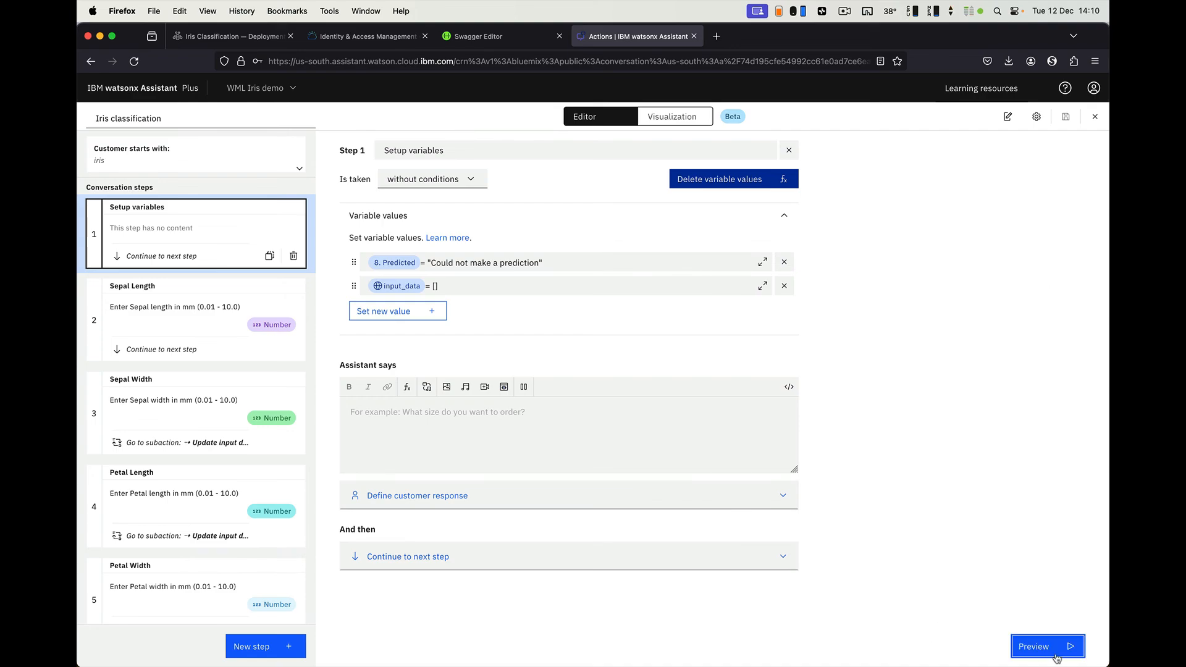
- Preview the assistant and run the Iris classification with sepal length 3.7, sepal width 4.6, petal length 7.2 and petal width 0.2
click(1056, 657)
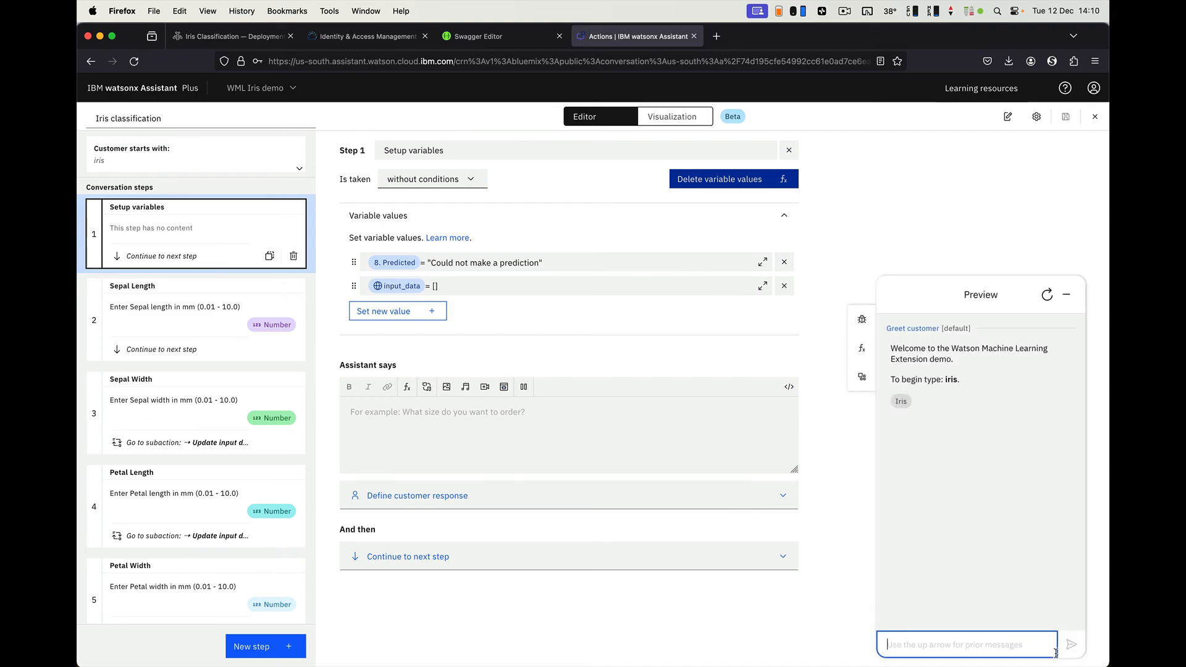
click(900, 401)
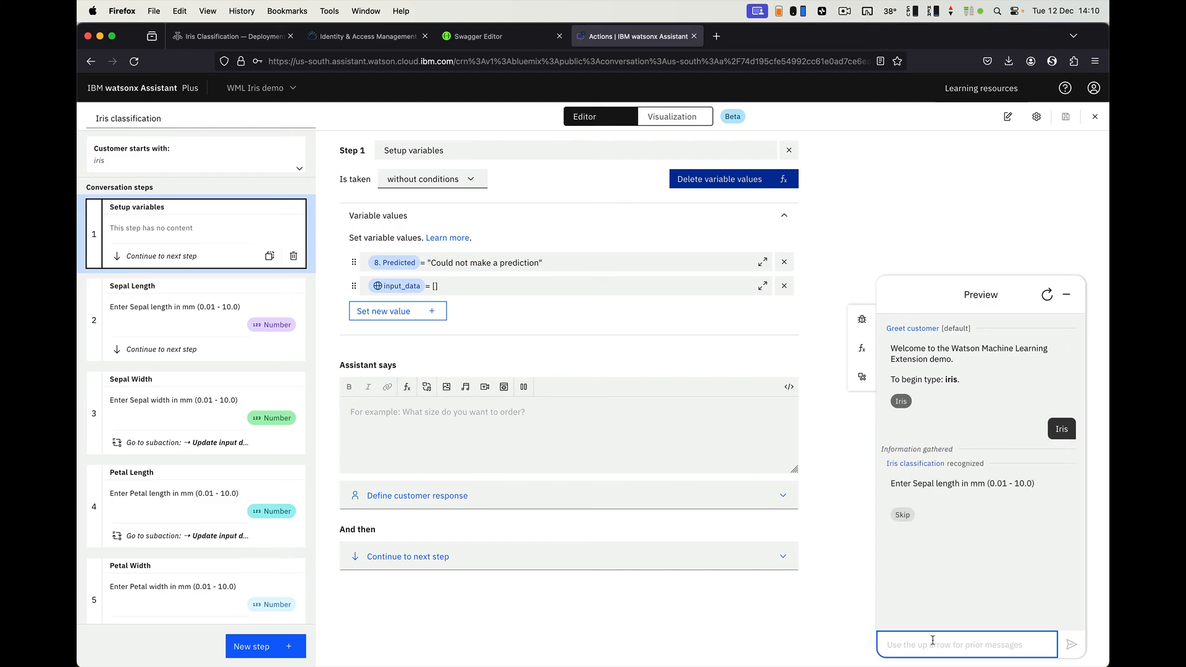
text(3.7)
key(Return)
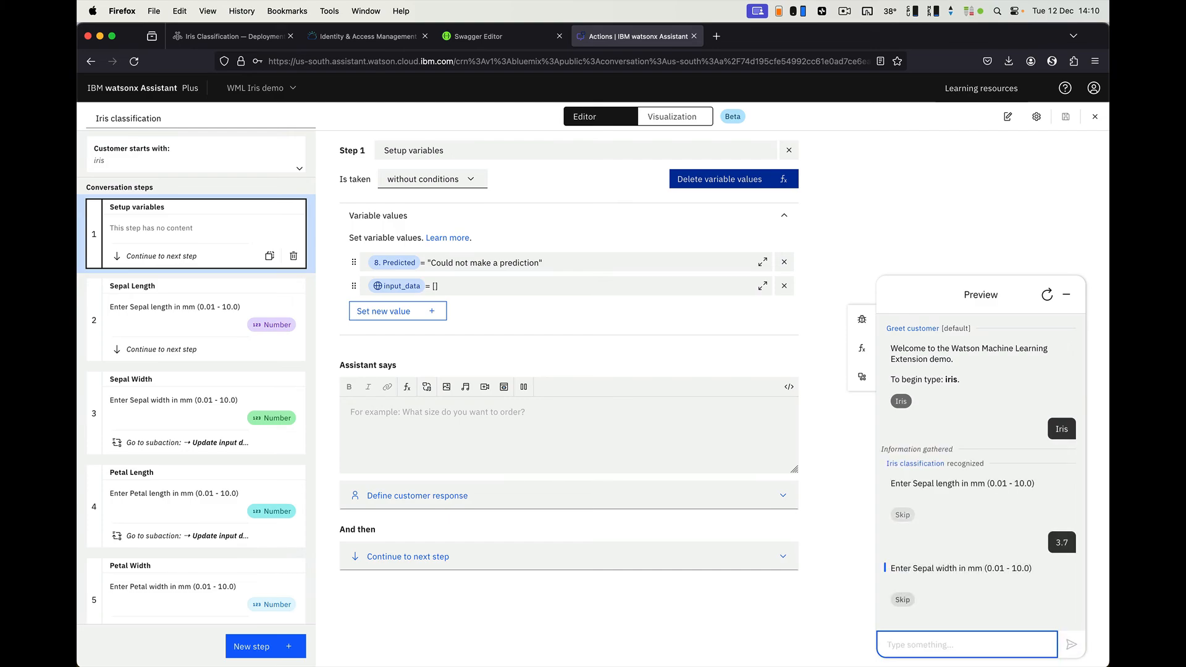
text(4.6)
key(Return)
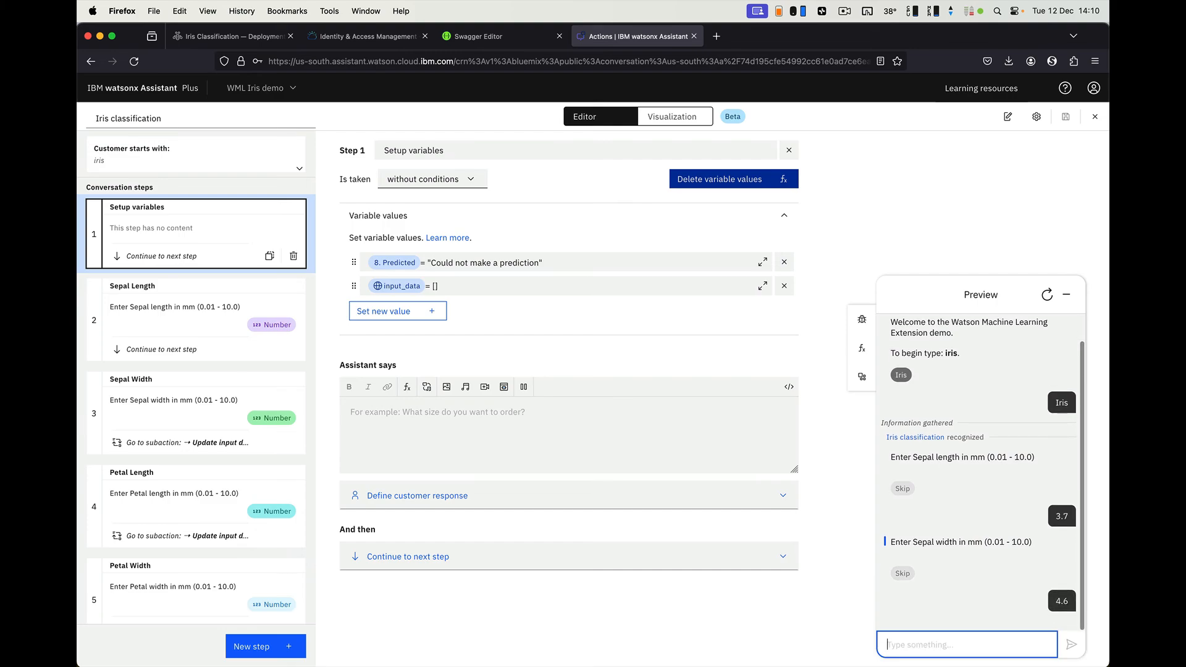
text(7.2)
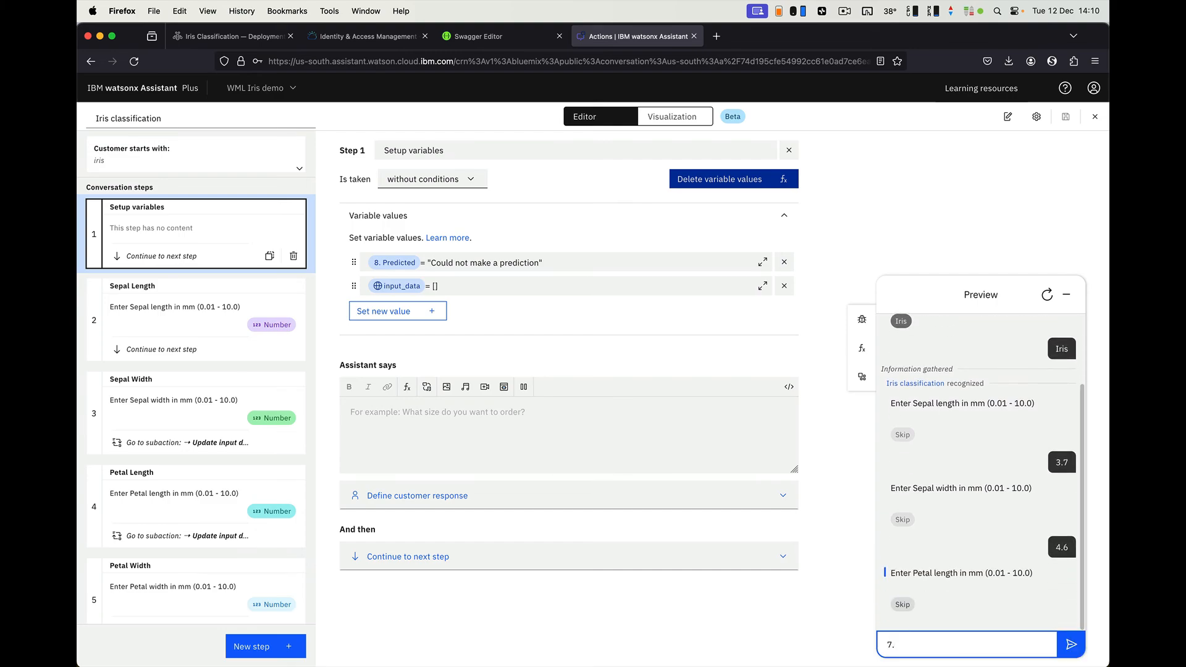
key(Return)
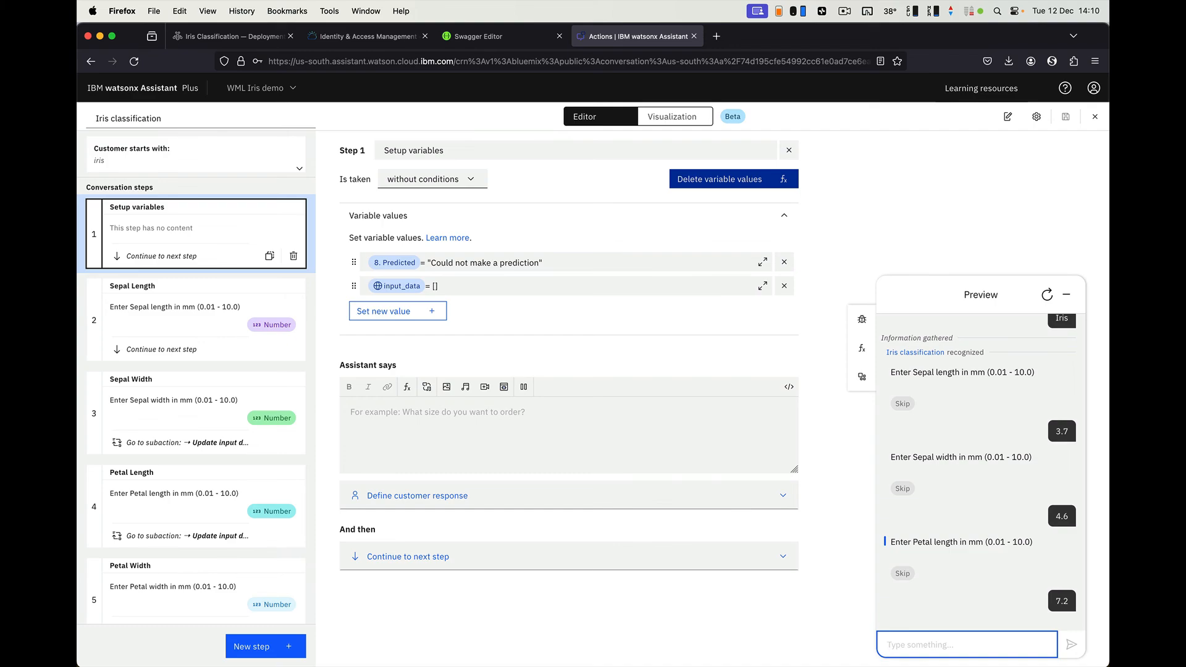
text(0.2)
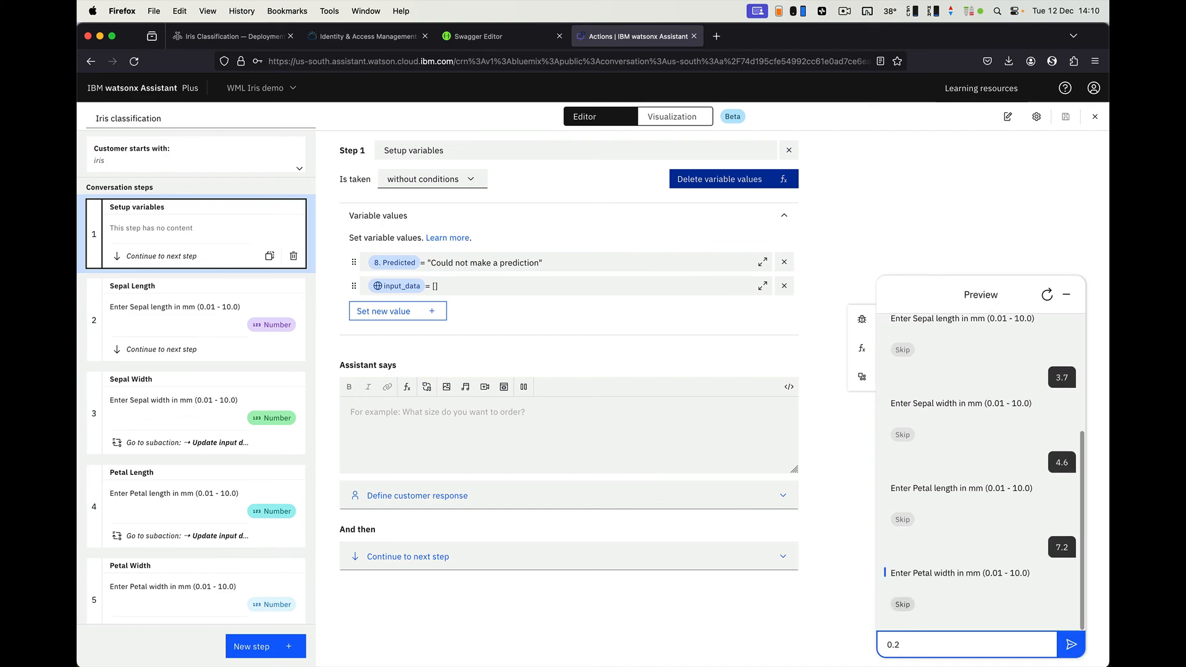
key(Return)
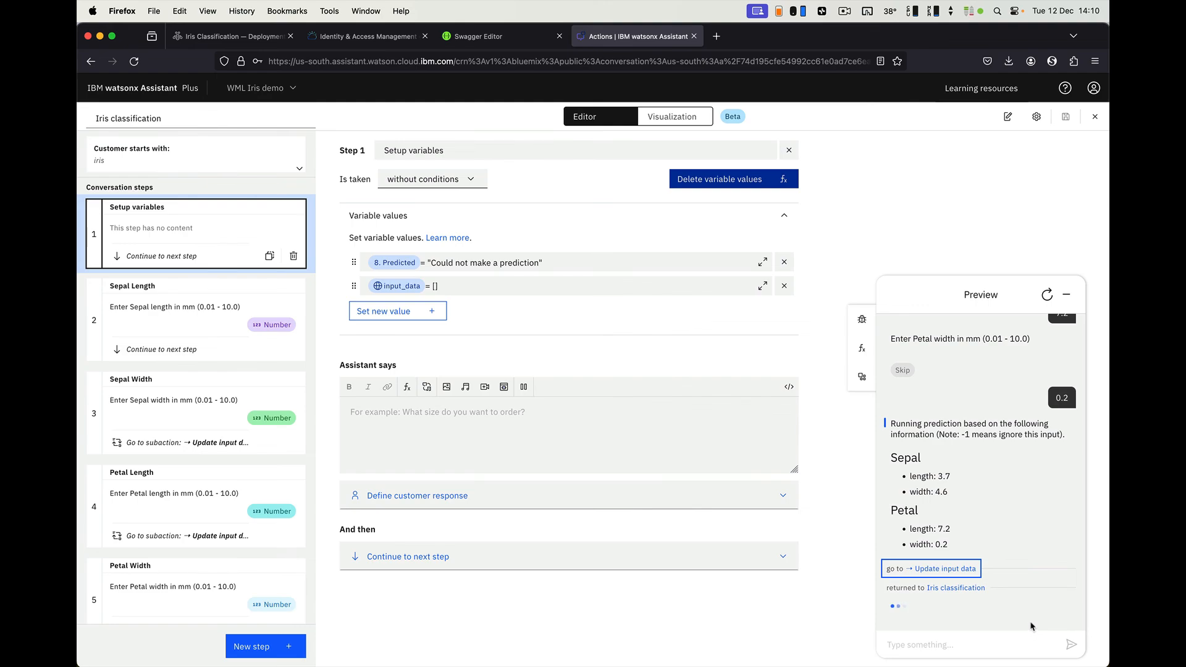
- Check the extension inspector and the action's variable values during the preview run, and read the returned prediction
click(862, 377)
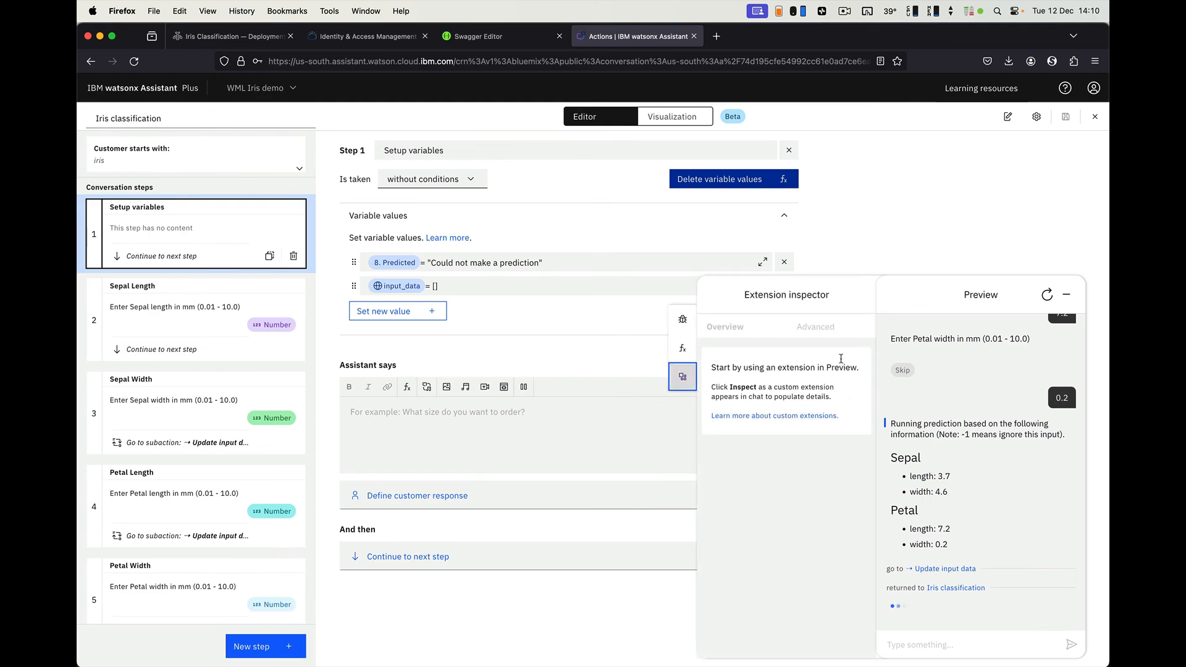
click(683, 348)
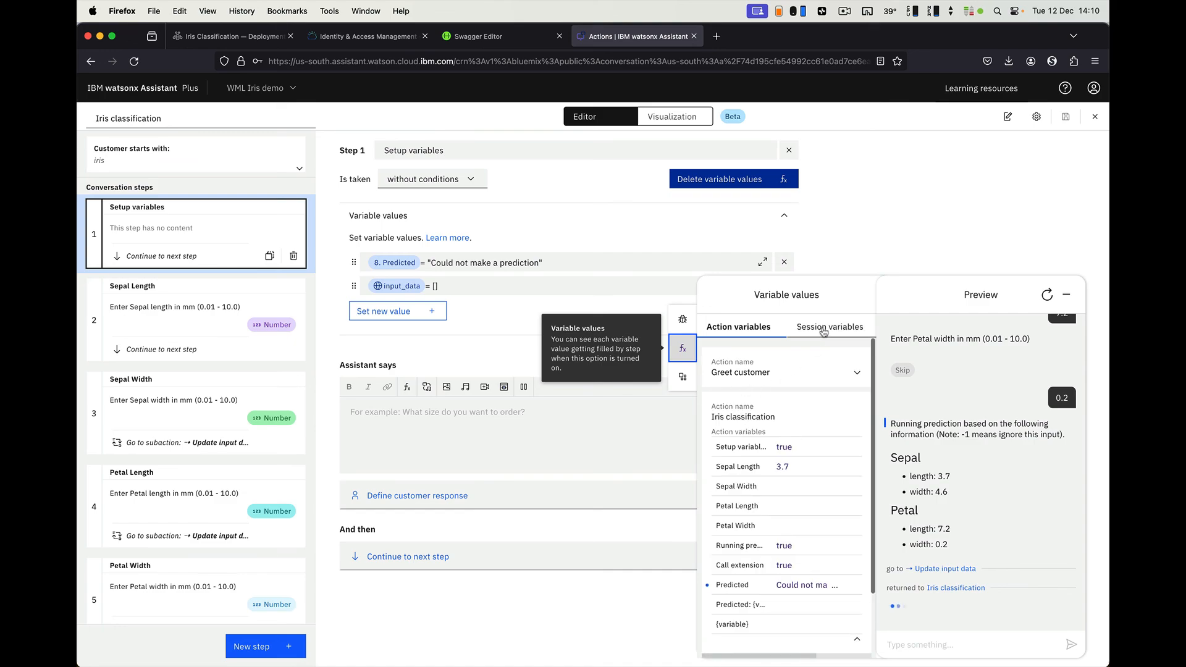
click(683, 348)
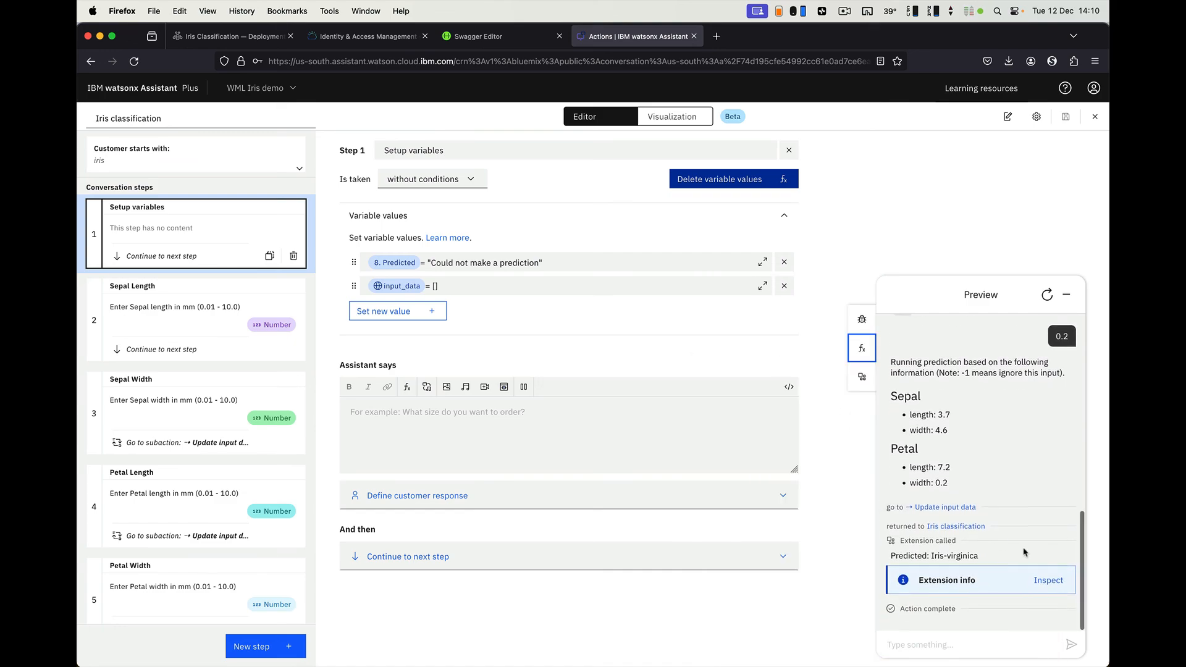
drag(930, 558, 989, 563)
click(989, 563)
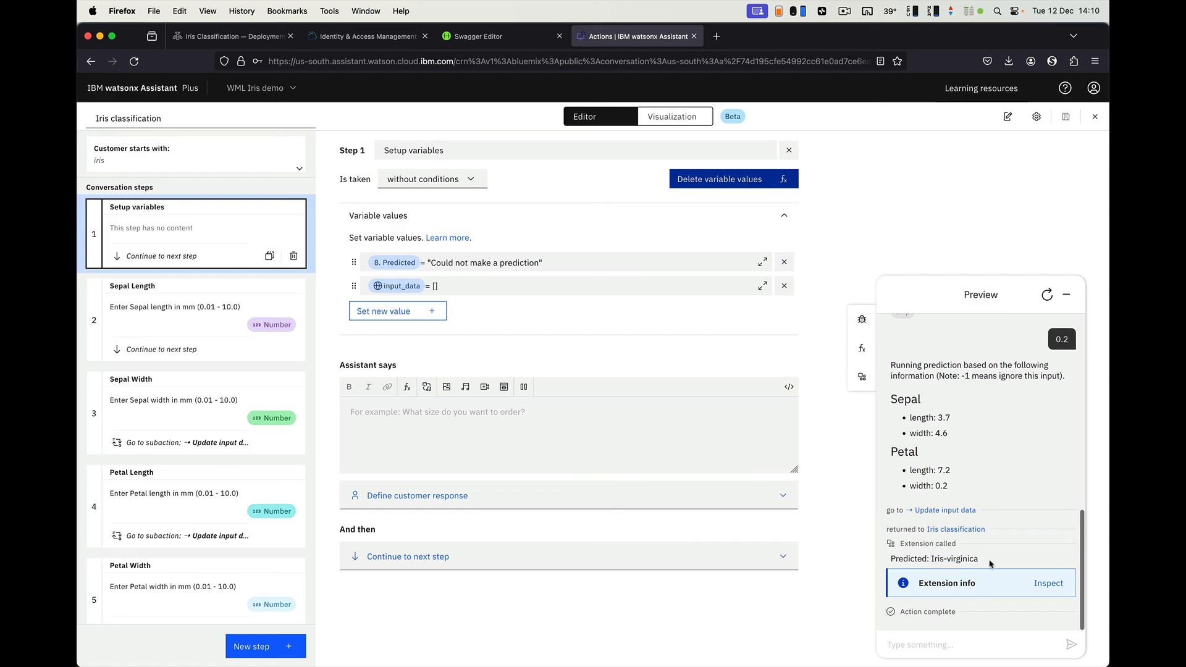
- Run another iris classification in the preview with sepal length 7.4, skipping sepal width, petal length and petal width
click(956, 644)
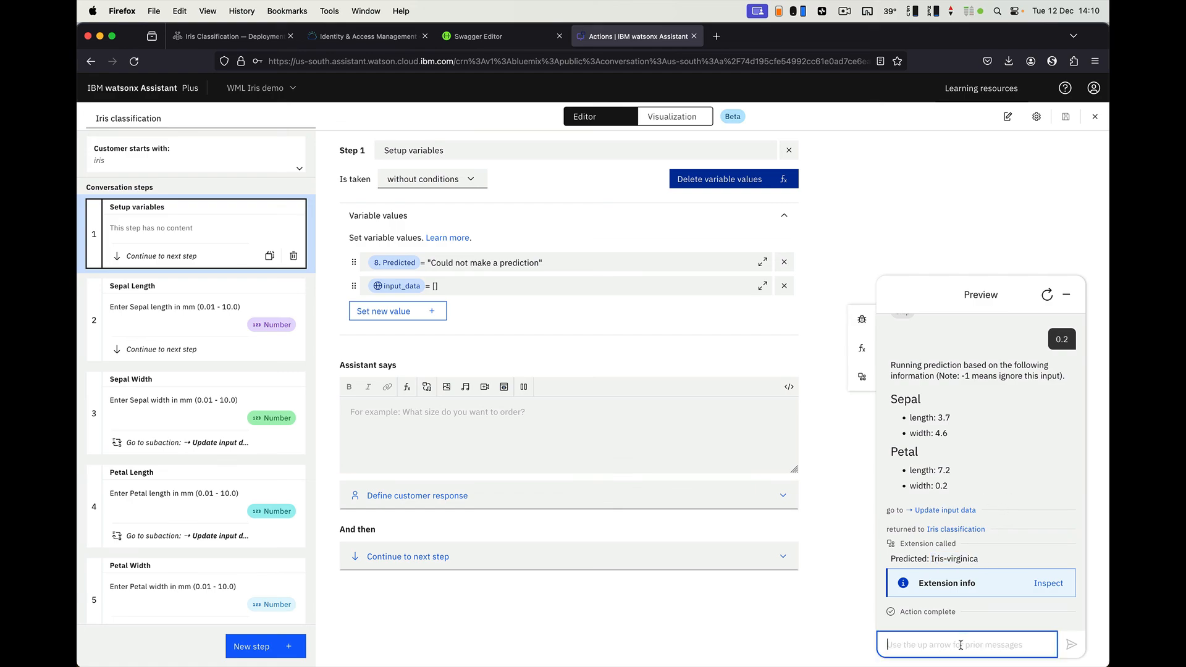
text(iris)
key(Return)
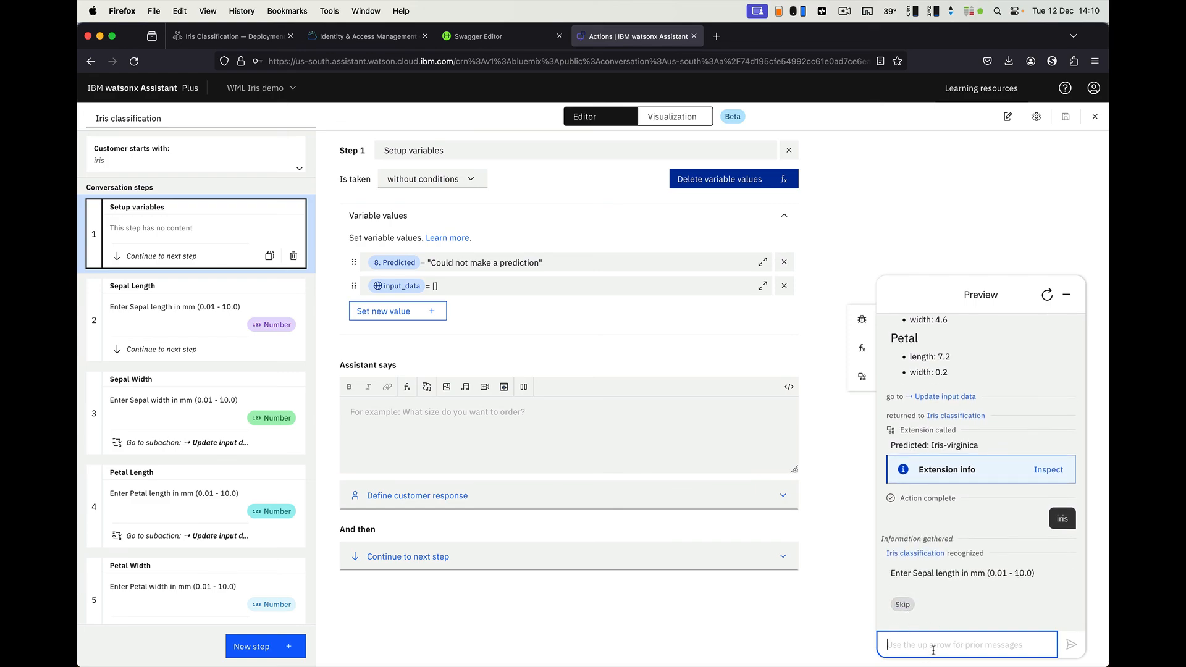
text(7.4)
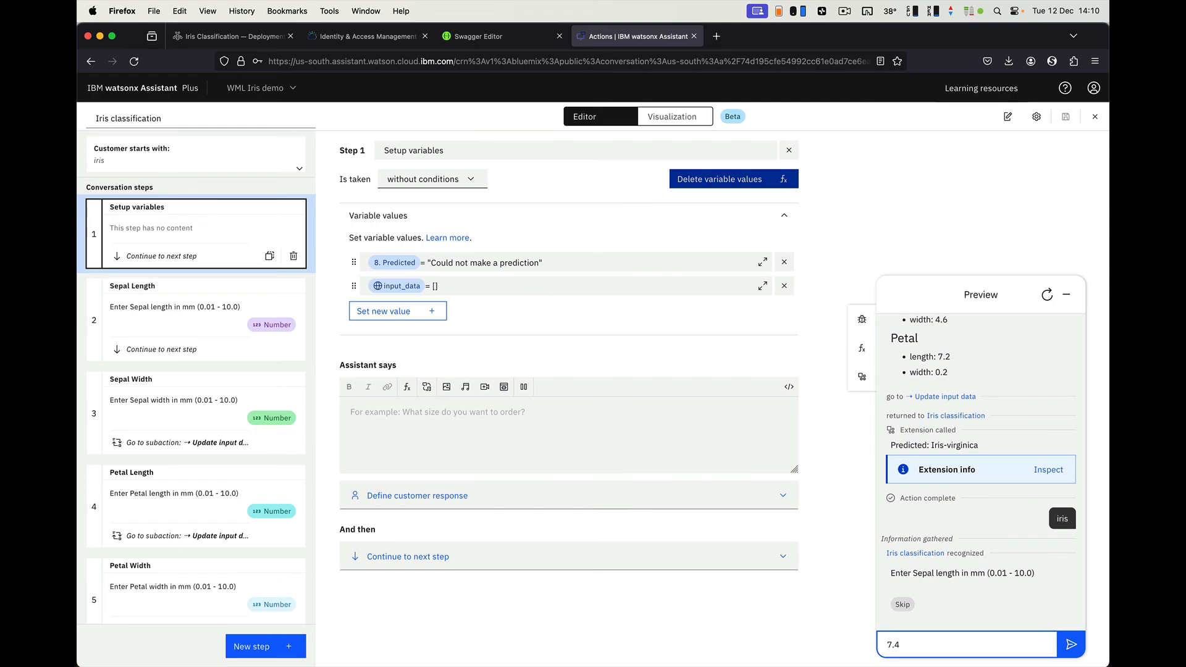
key(Return)
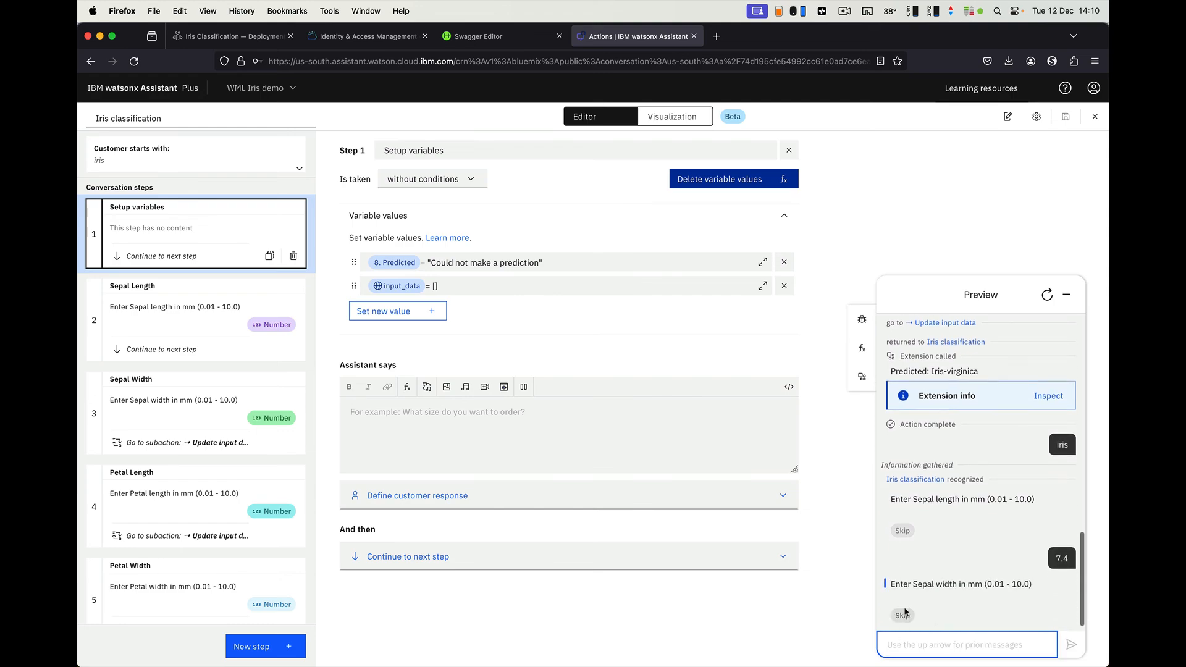
click(905, 605)
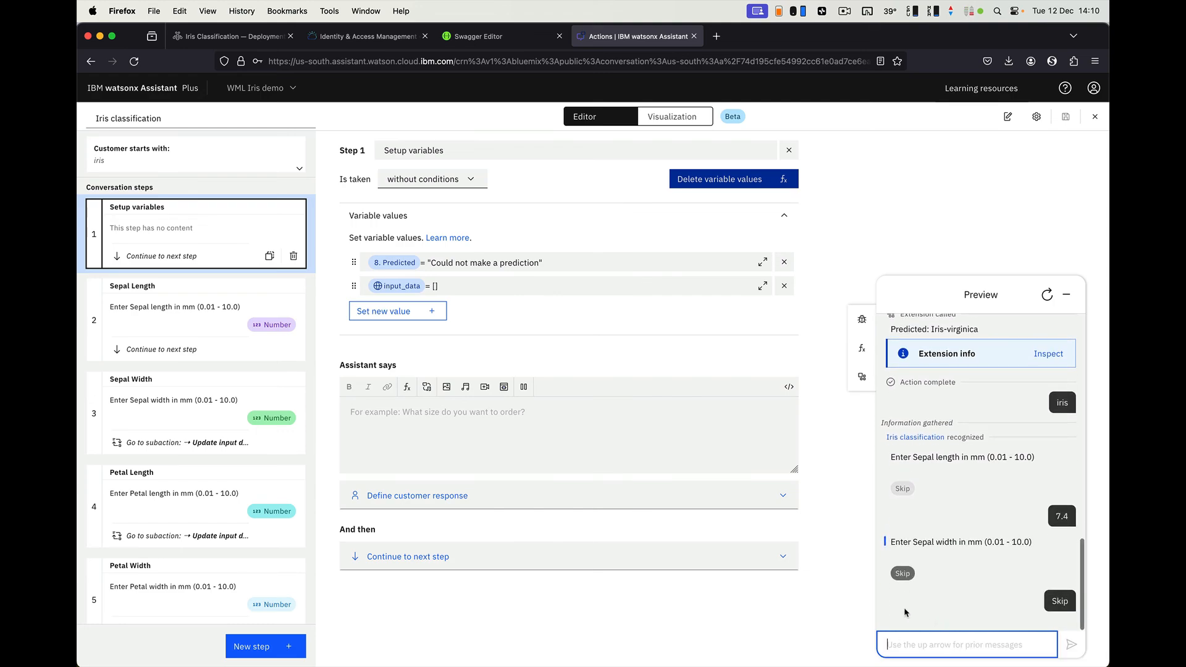
click(902, 605)
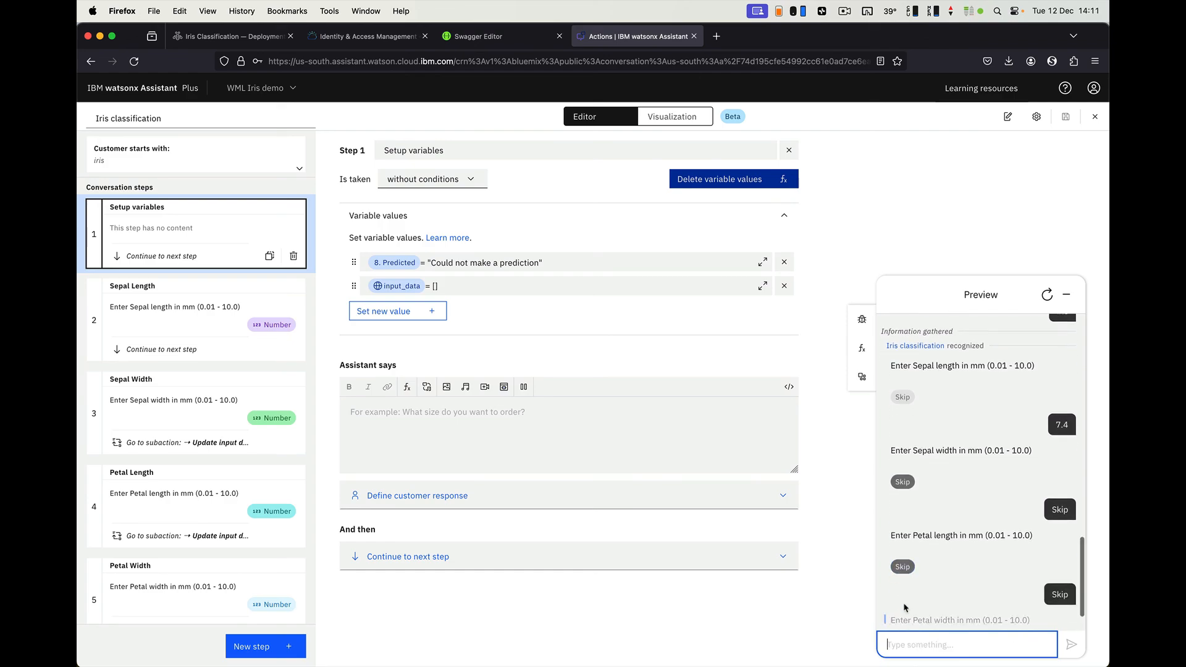
click(902, 605)
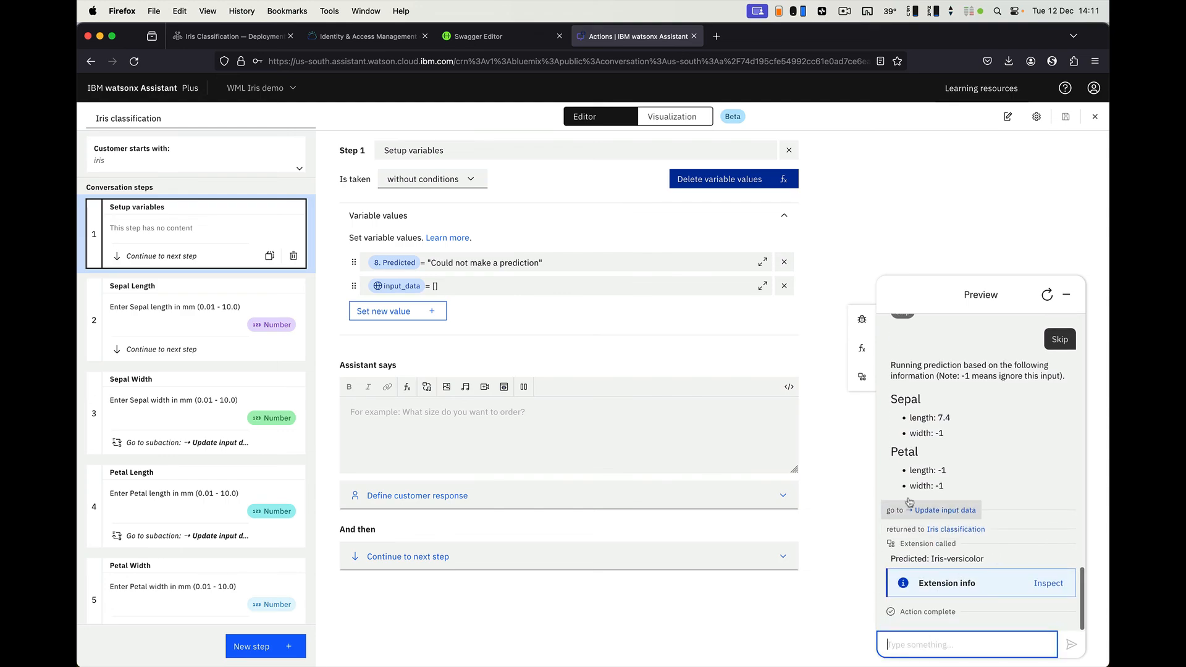
- Switch to PyCharm and look up the sepal measurements in row 6 of iris.csv
key(ctrl+Left)
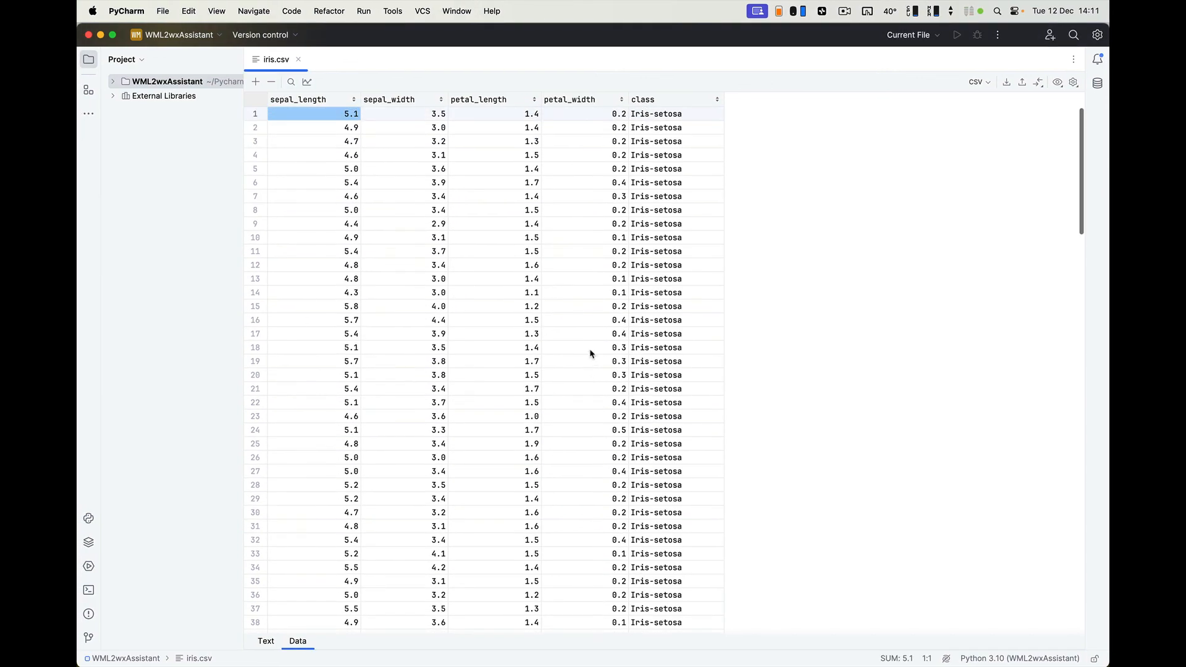
click(391, 185)
click(333, 183)
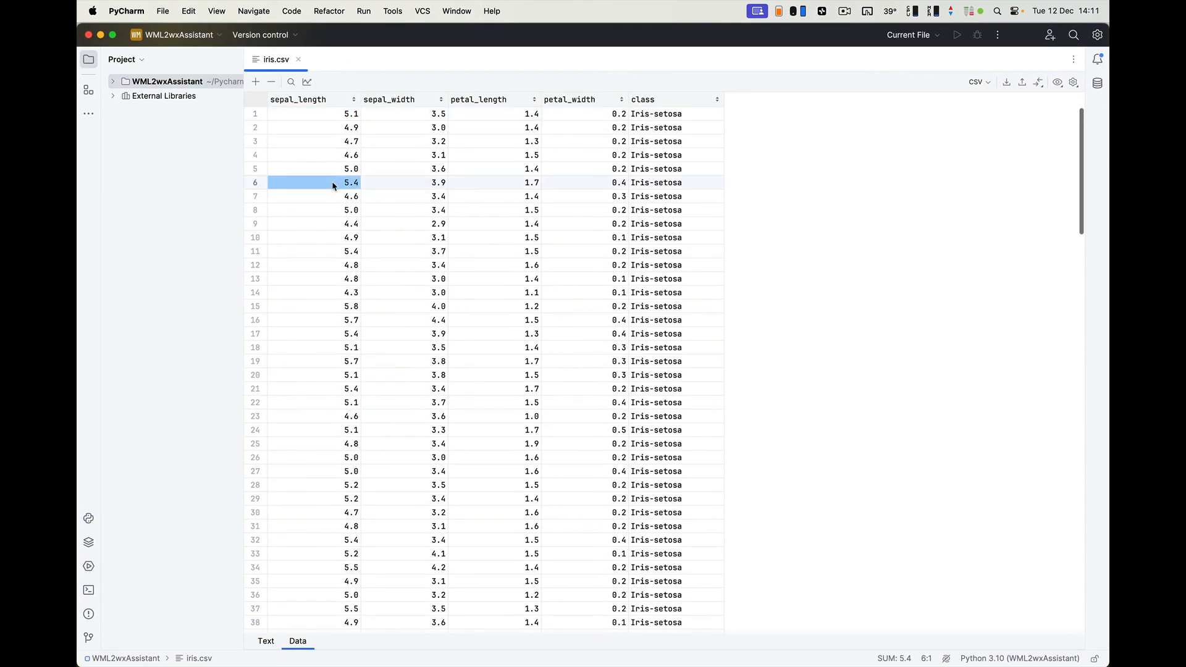
click(380, 186)
- Return to Firefox and start a new iris classification in the preview, answering sepal length 5.4 and sepal width 3.9
key(ctrl+Right)
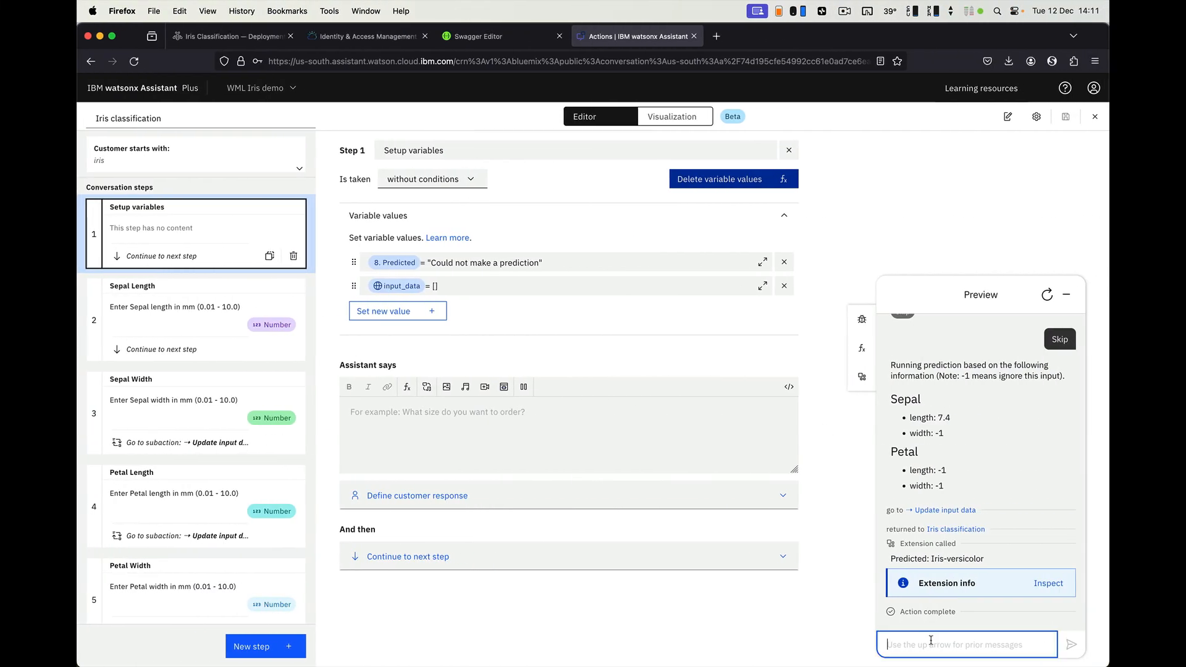
text(ir)
key(BackSpace)
key(BackSpace)
text(iris)
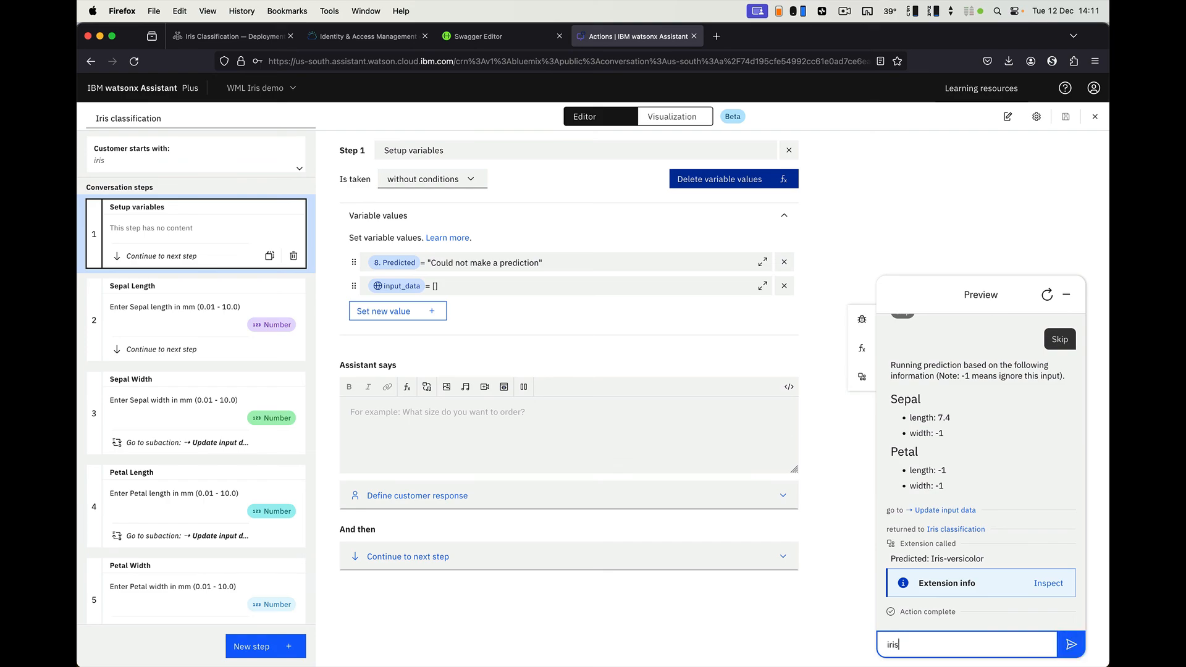
key(Return)
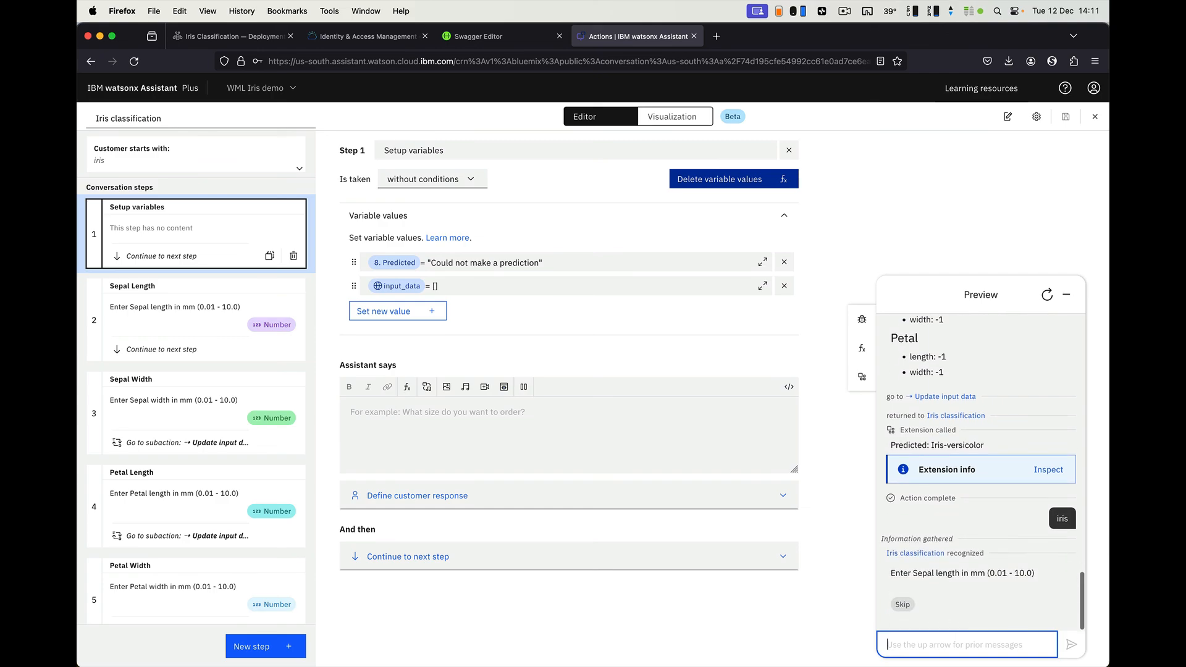
text(5.4)
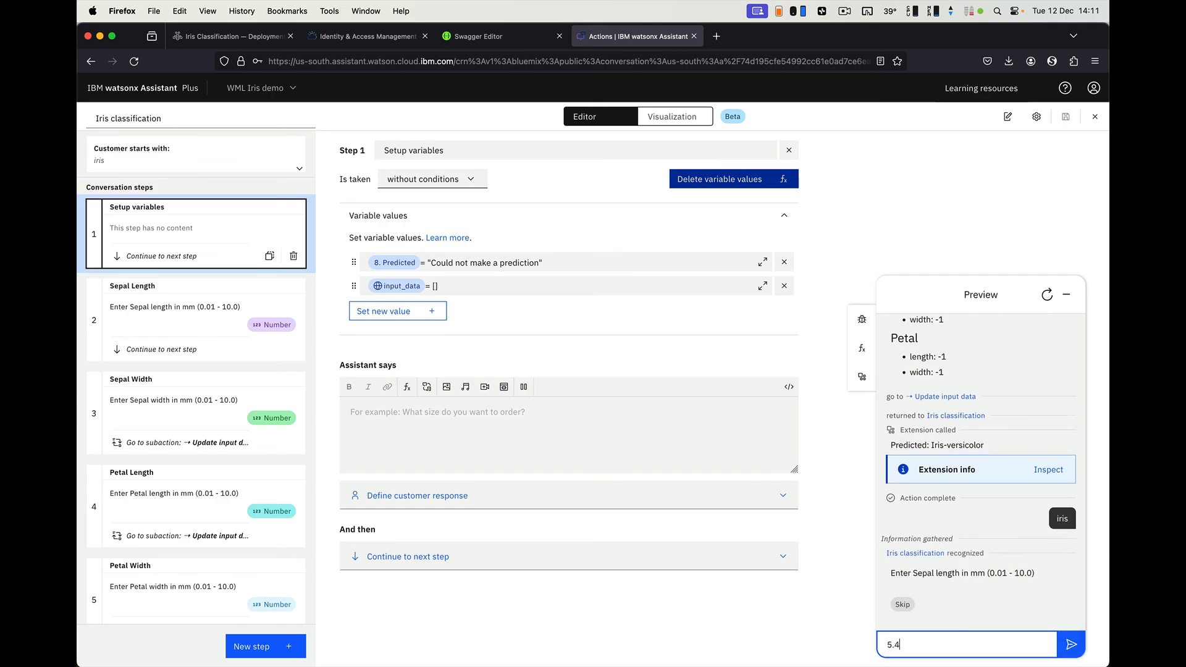
key(Return)
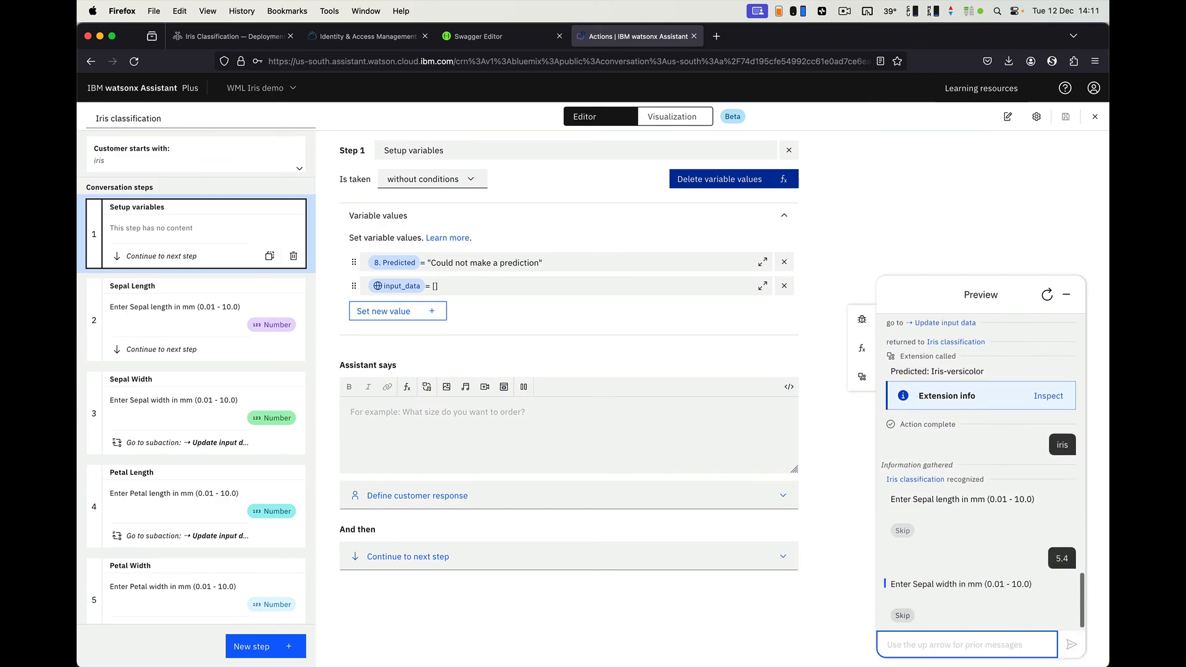
text(3.9)
key(Return)
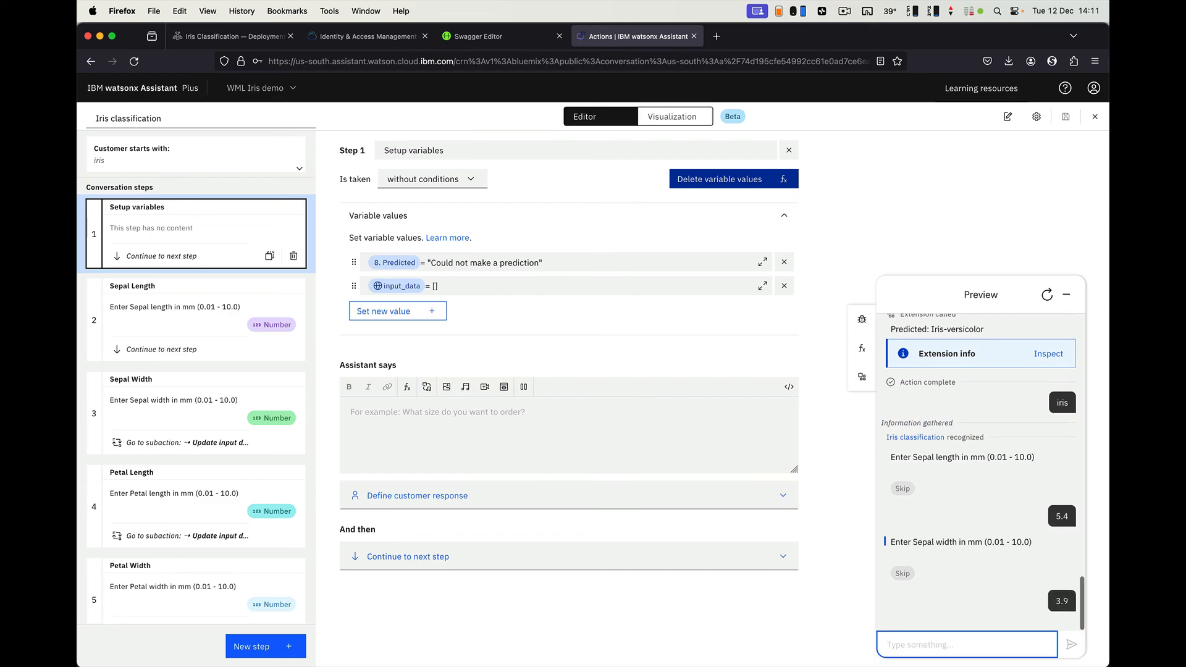
- Recheck row 6 of iris.csv in PyCharm, and answer petal length 1.7 and petal width 0.4 in the assistant preview
key(ctrl+Left)
key(ctrl+Right)
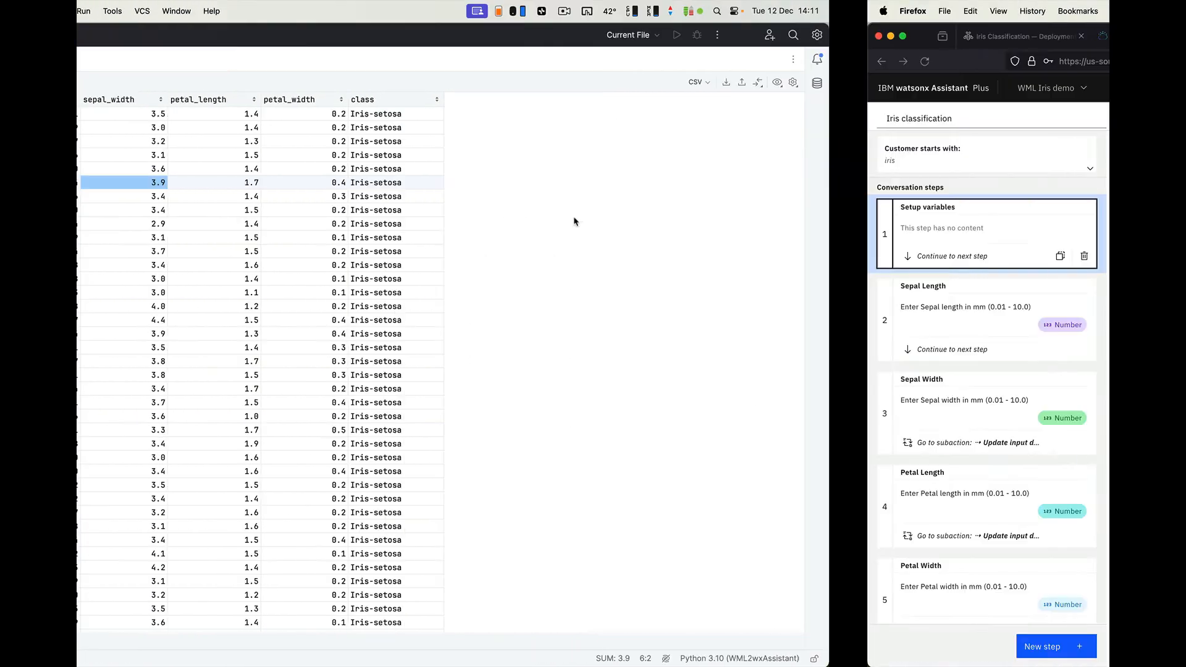
text(1.7)
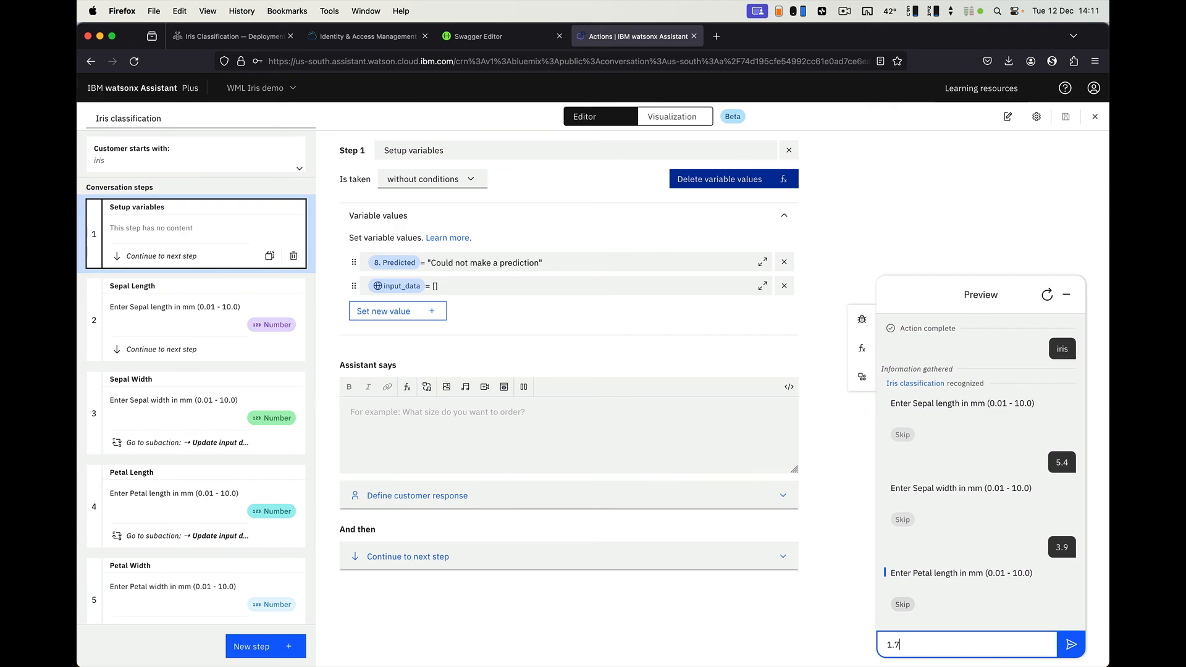
key(Return)
text(0.4)
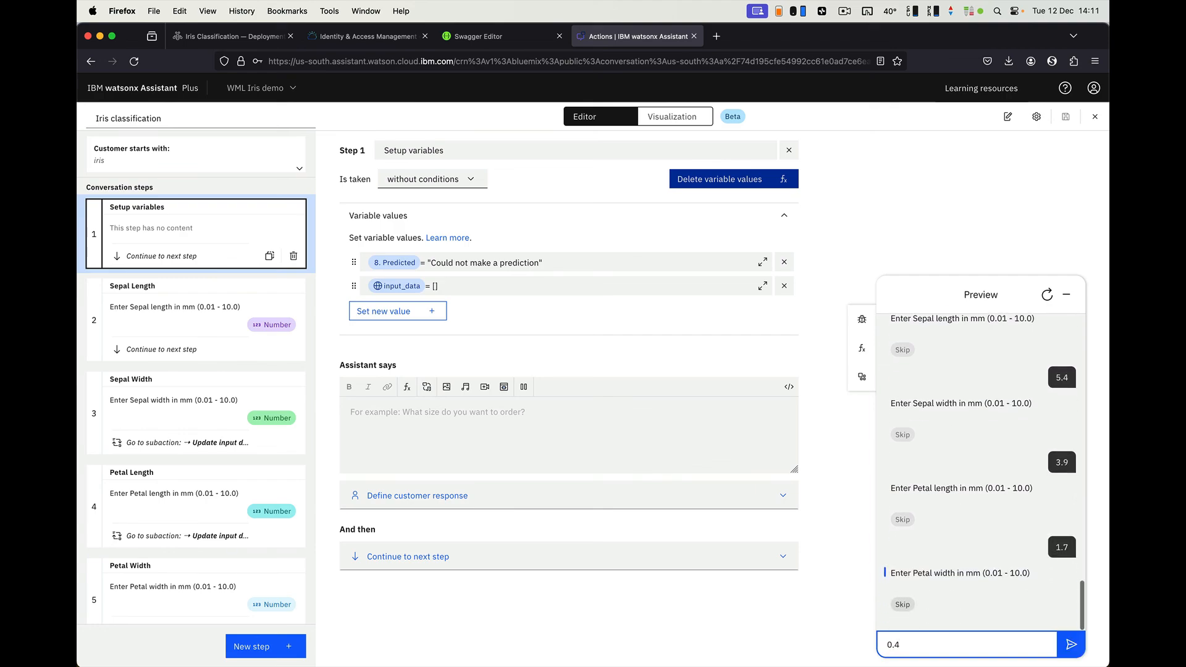
key(Return)
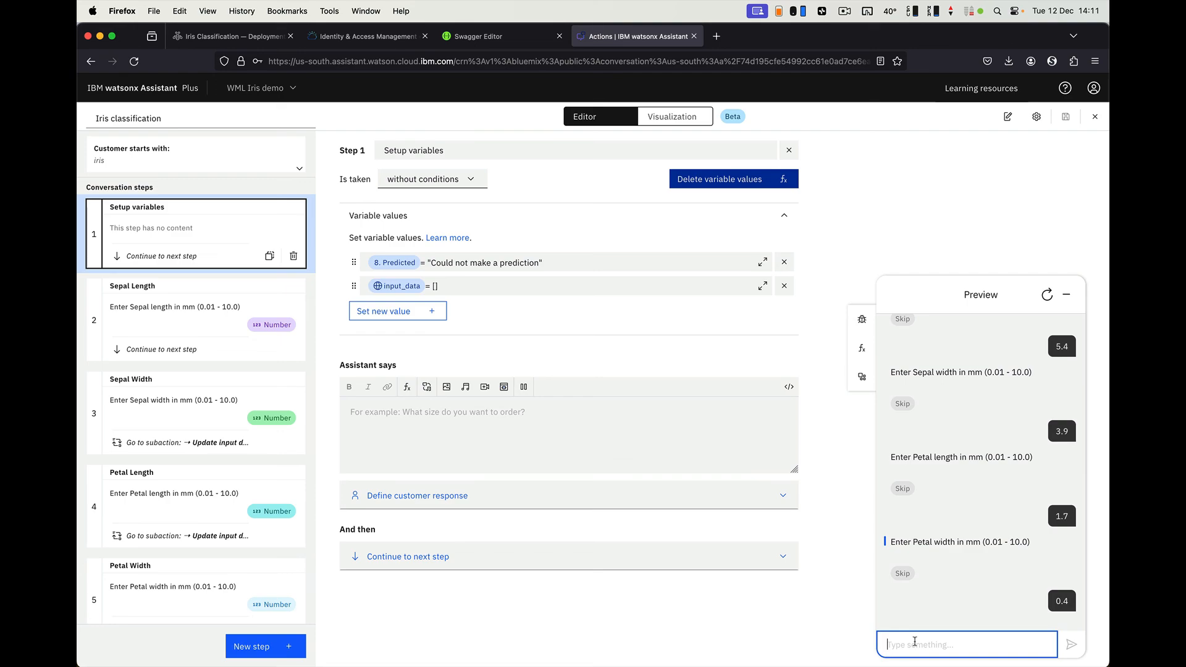